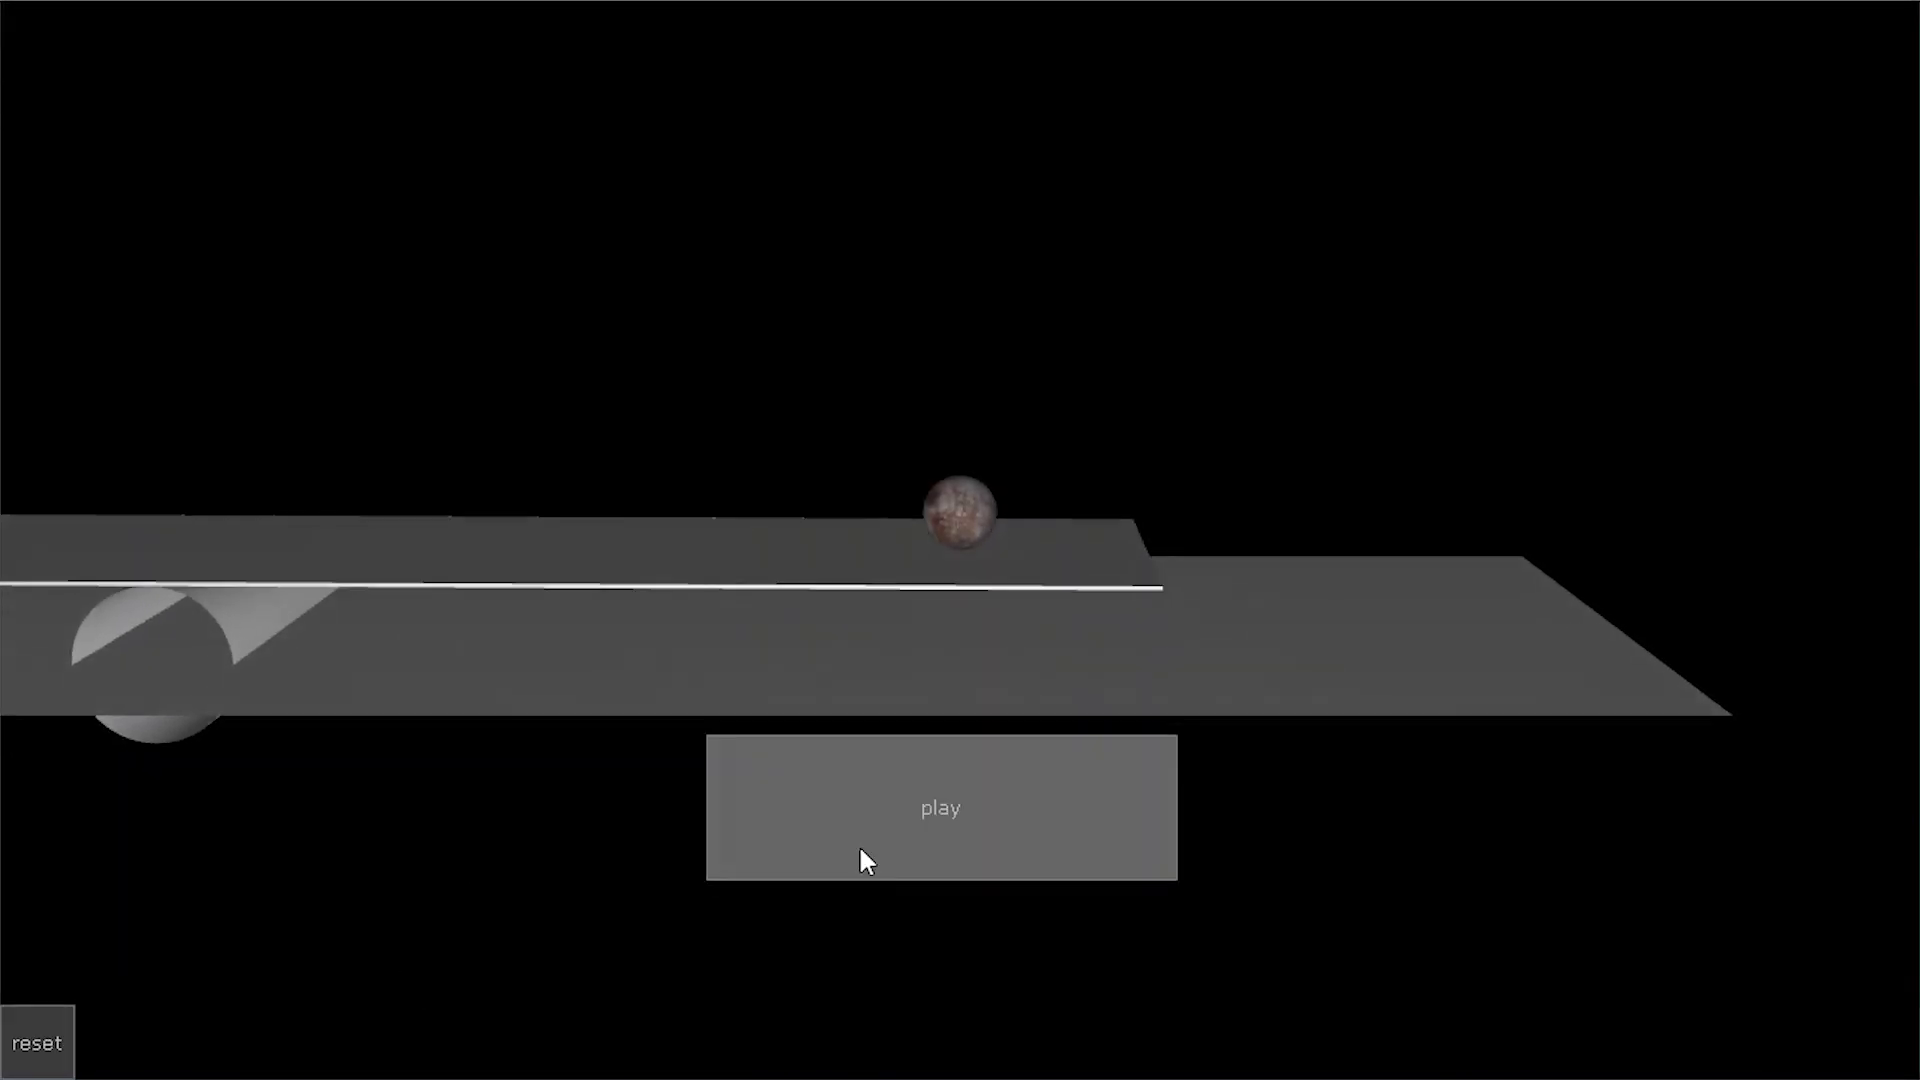
- Start the finished ball-and-platform demo to preview how it plays
left_click(876, 852)
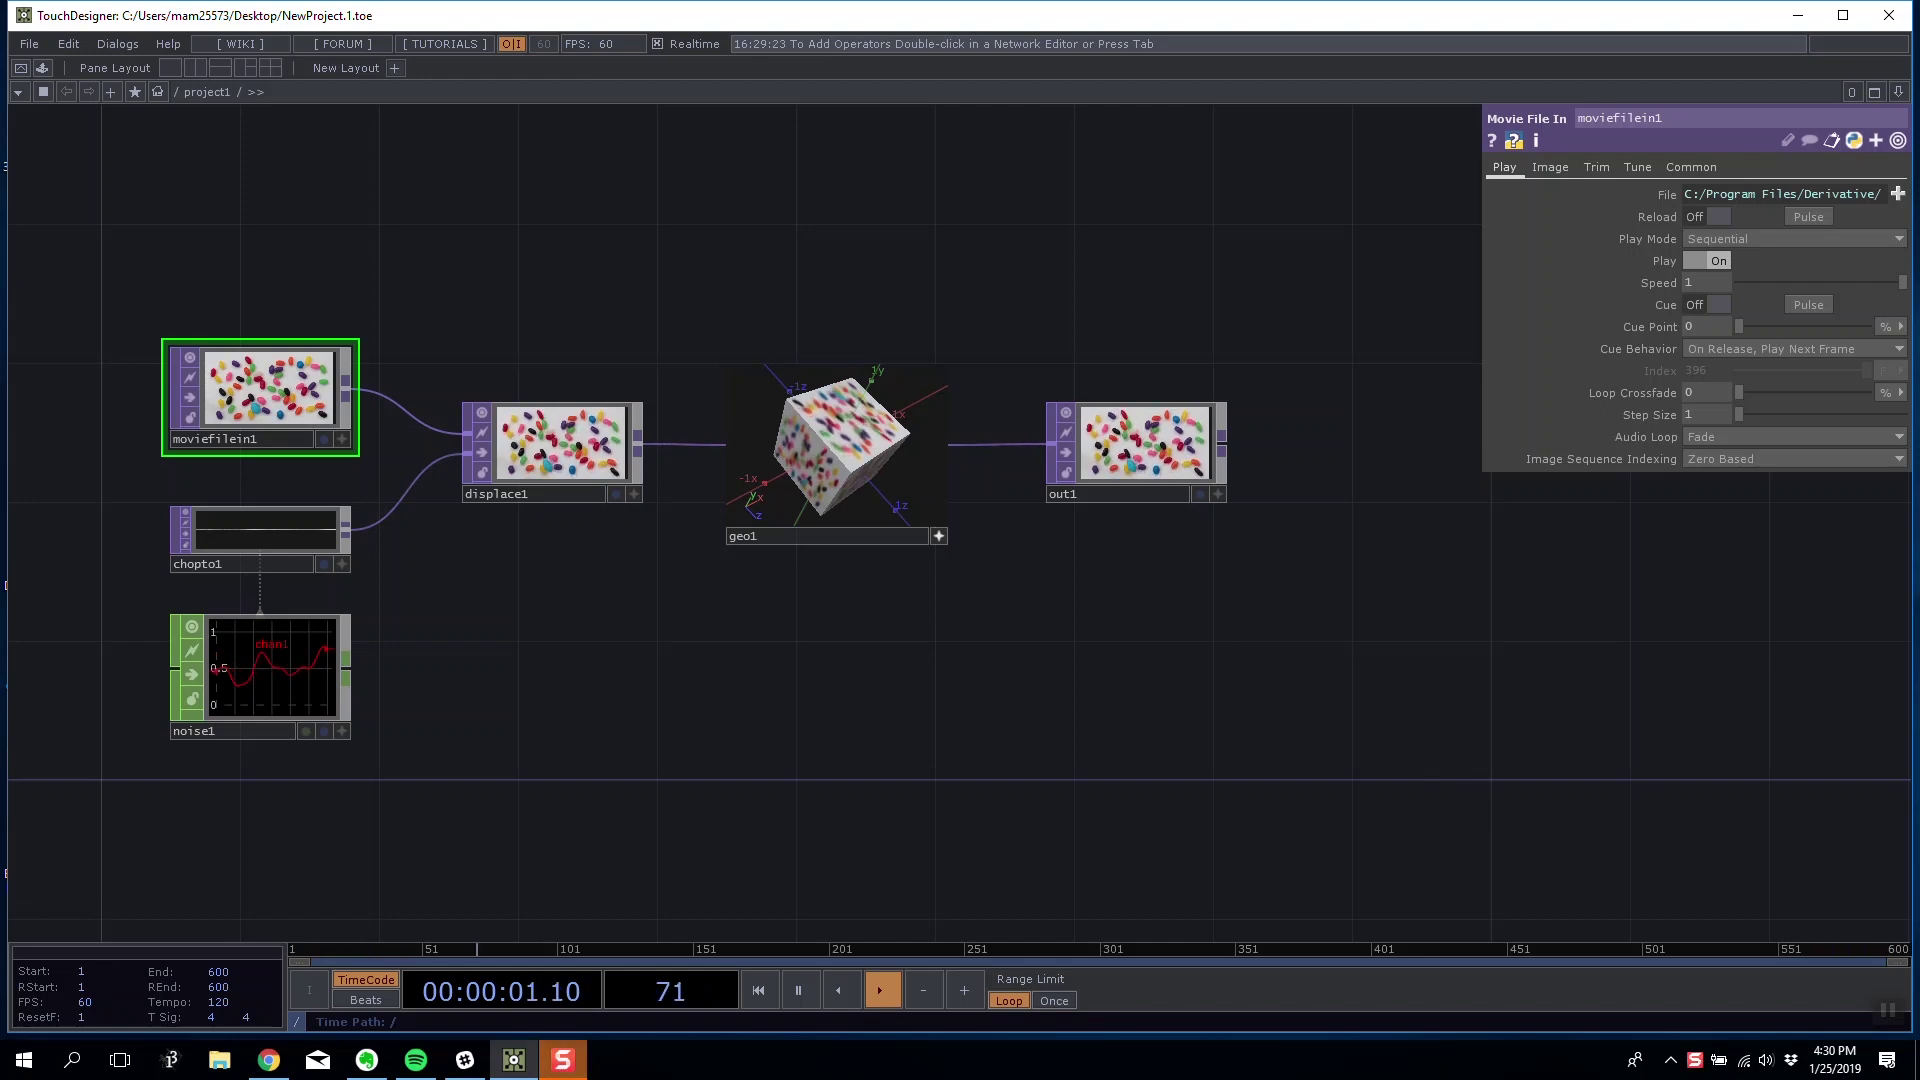
- Check the installed TouchDesigner version and build information, and dismiss the splash window
left_click(163, 44)
left_click(242, 268)
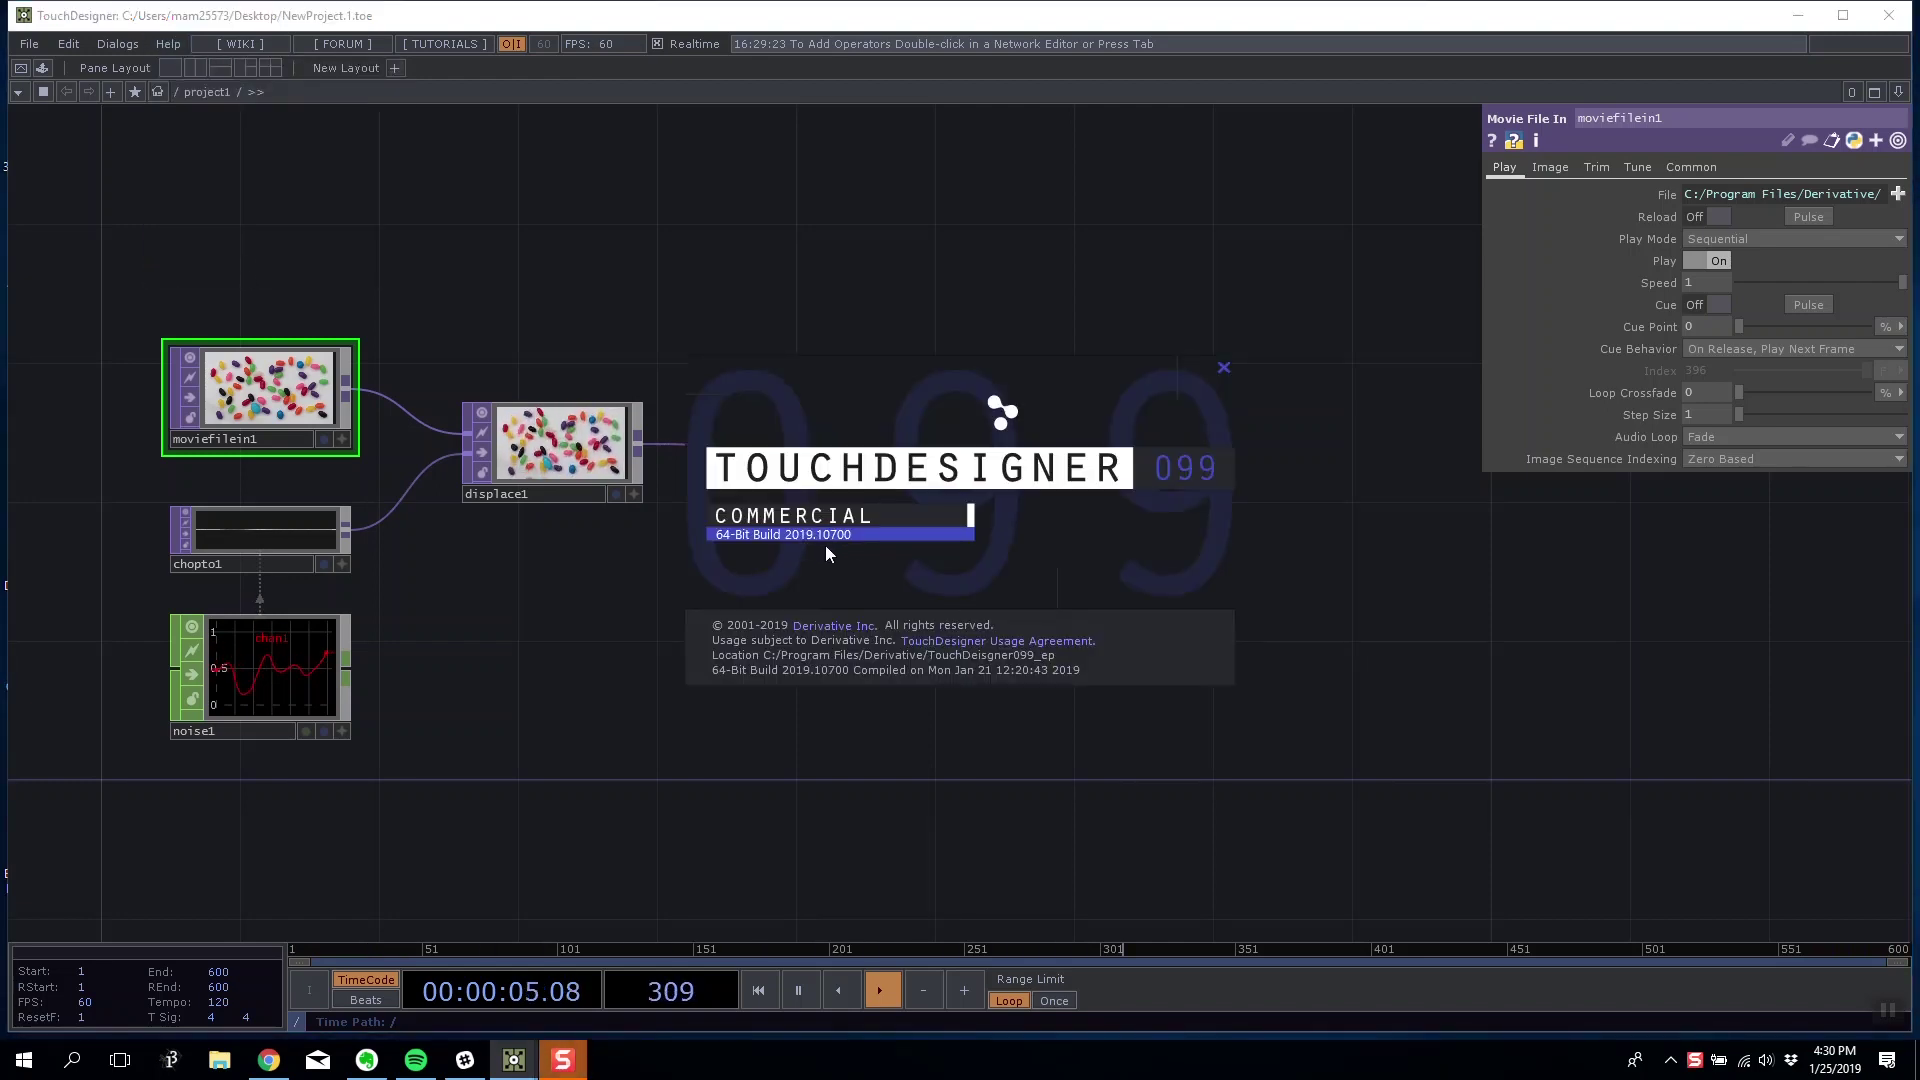
left_click(1224, 364)
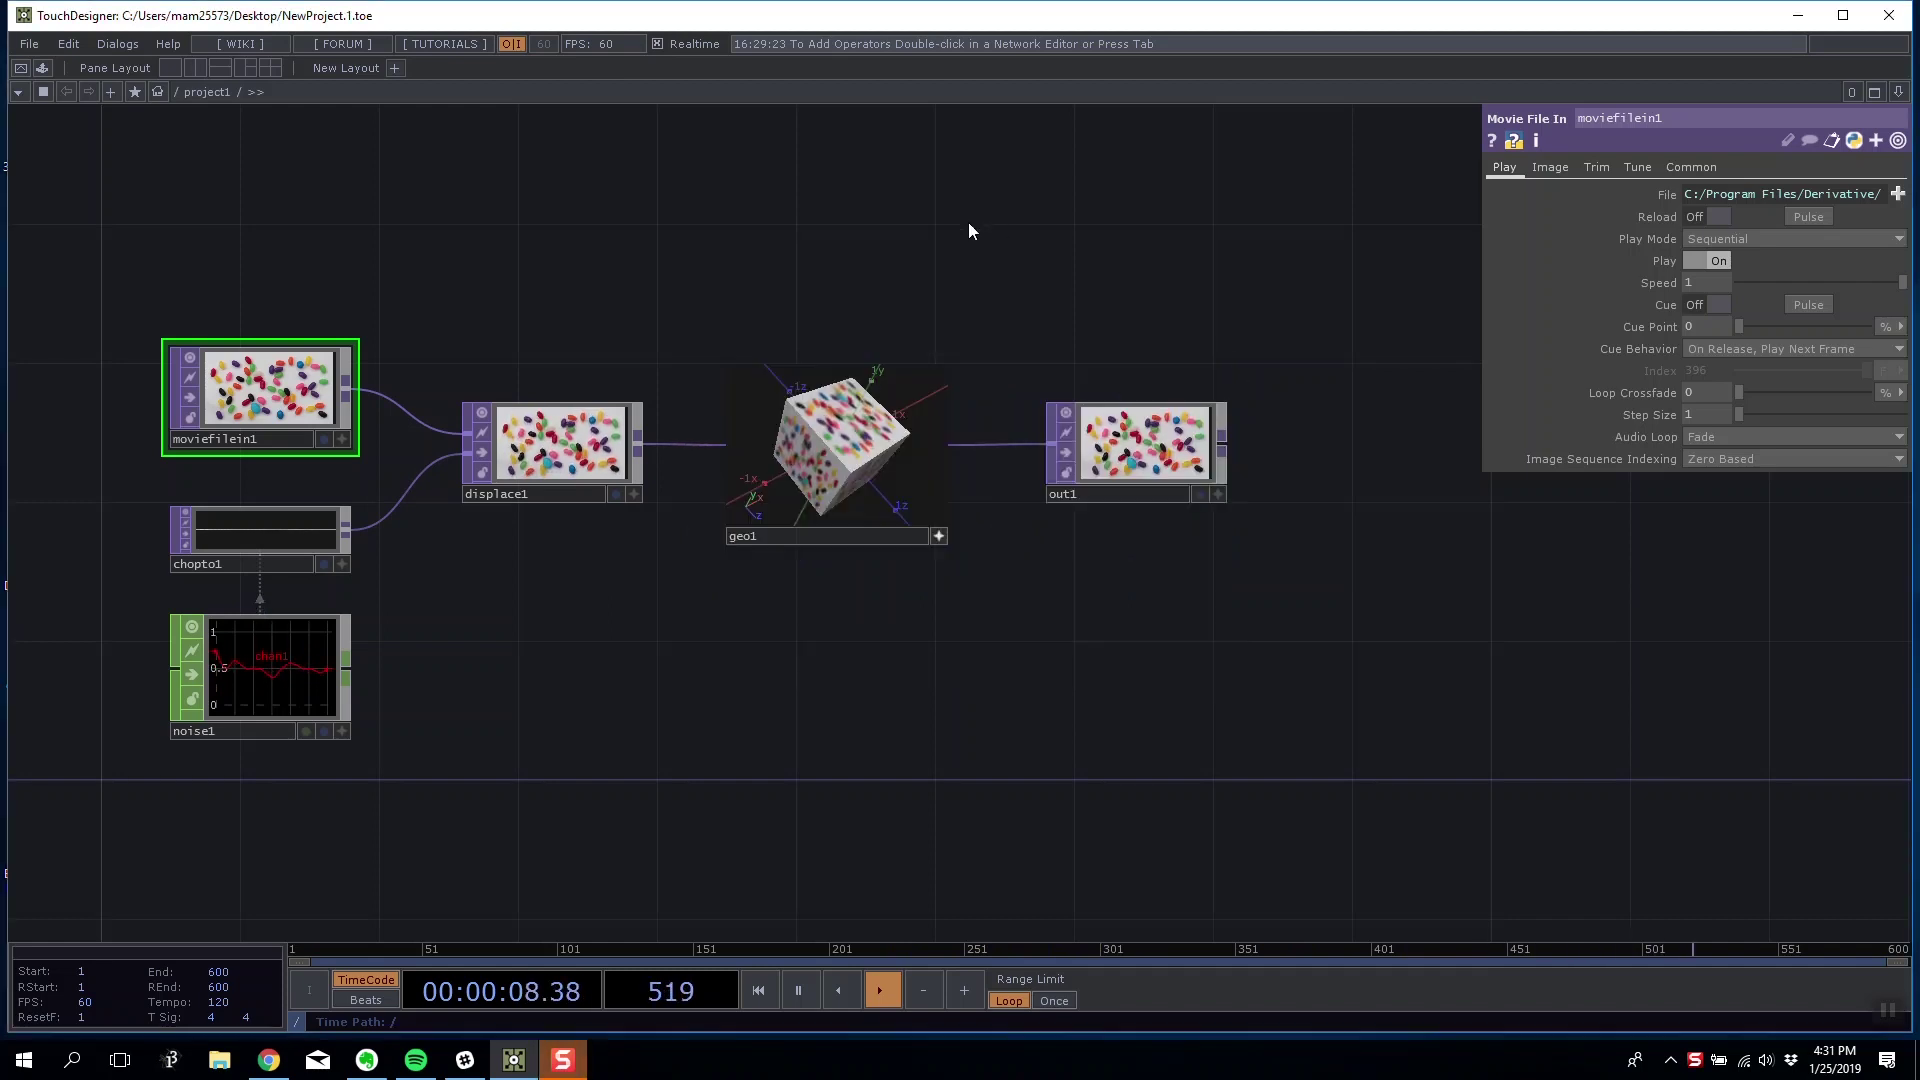
- Maximize the program window and delete all the default operators from the project1 network
key("h")
key("super+Up")
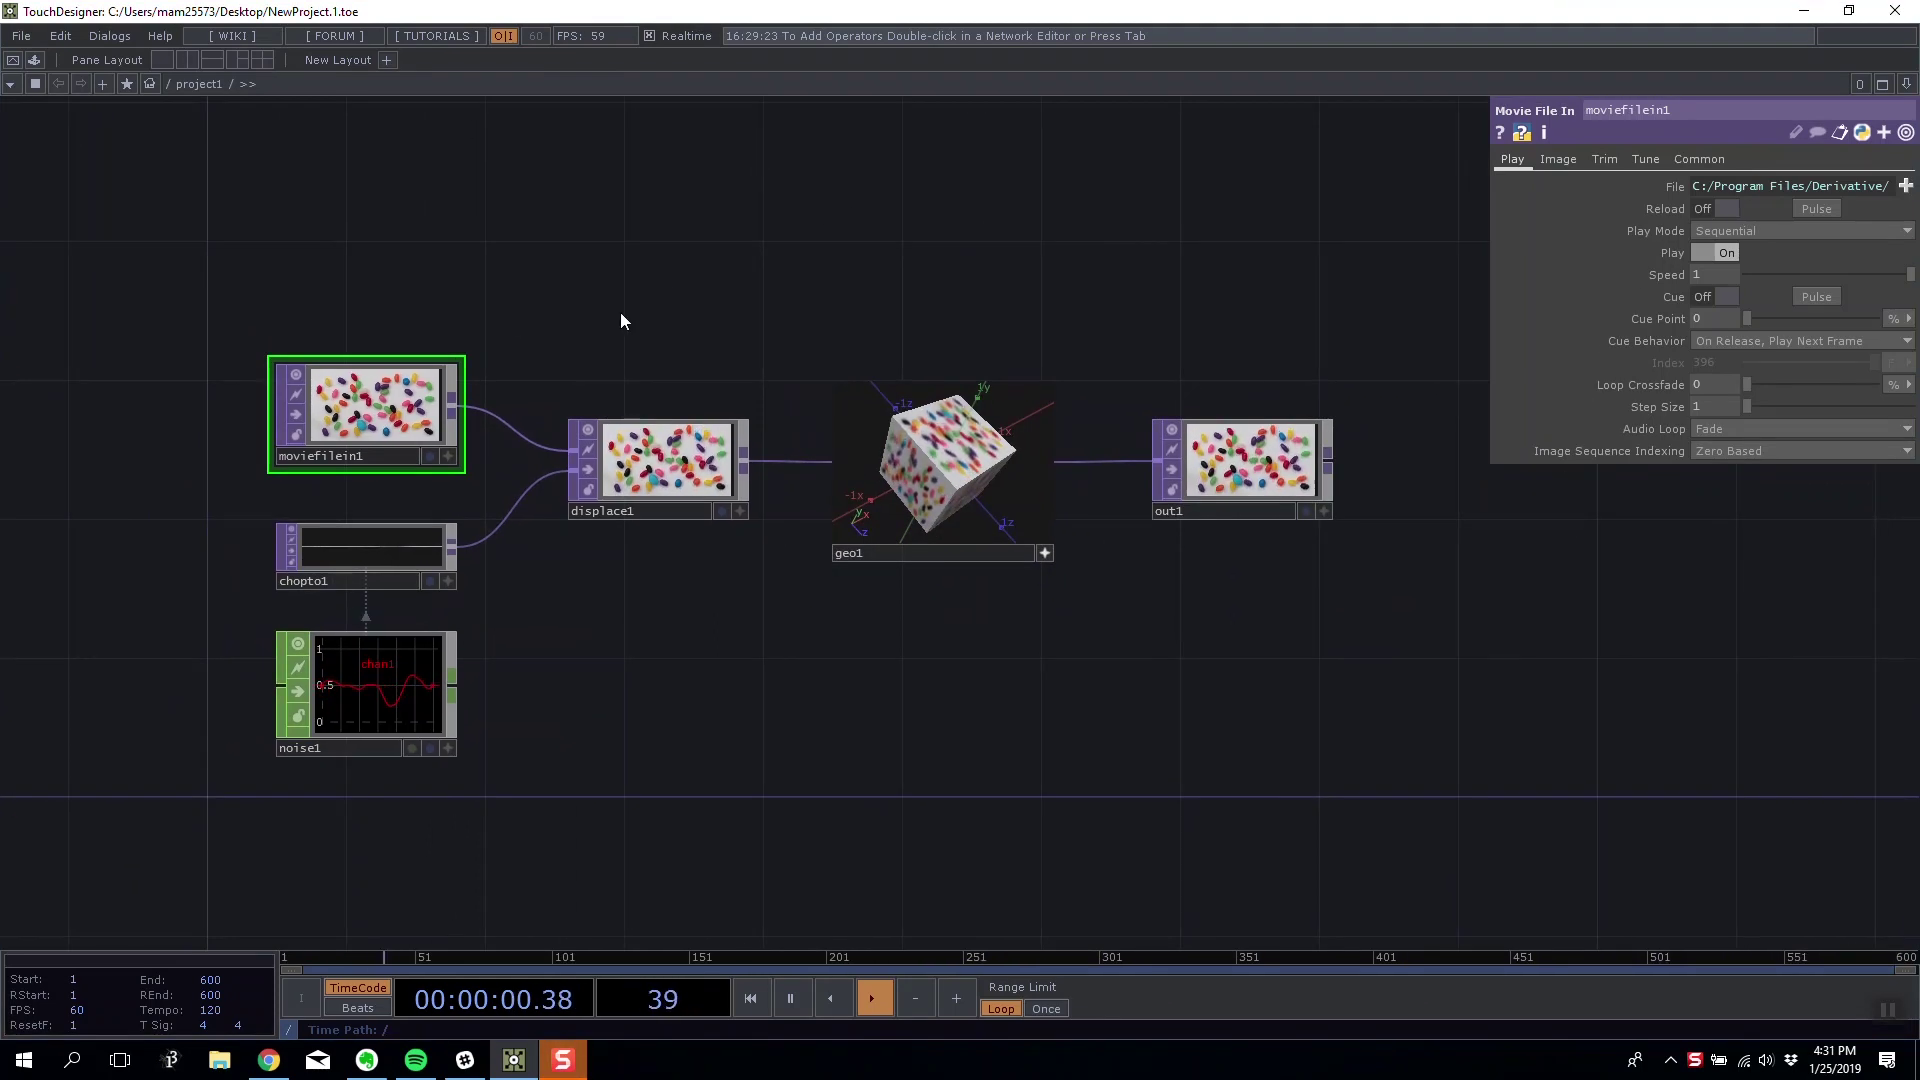
left_click_drag(231, 245, 766, 573)
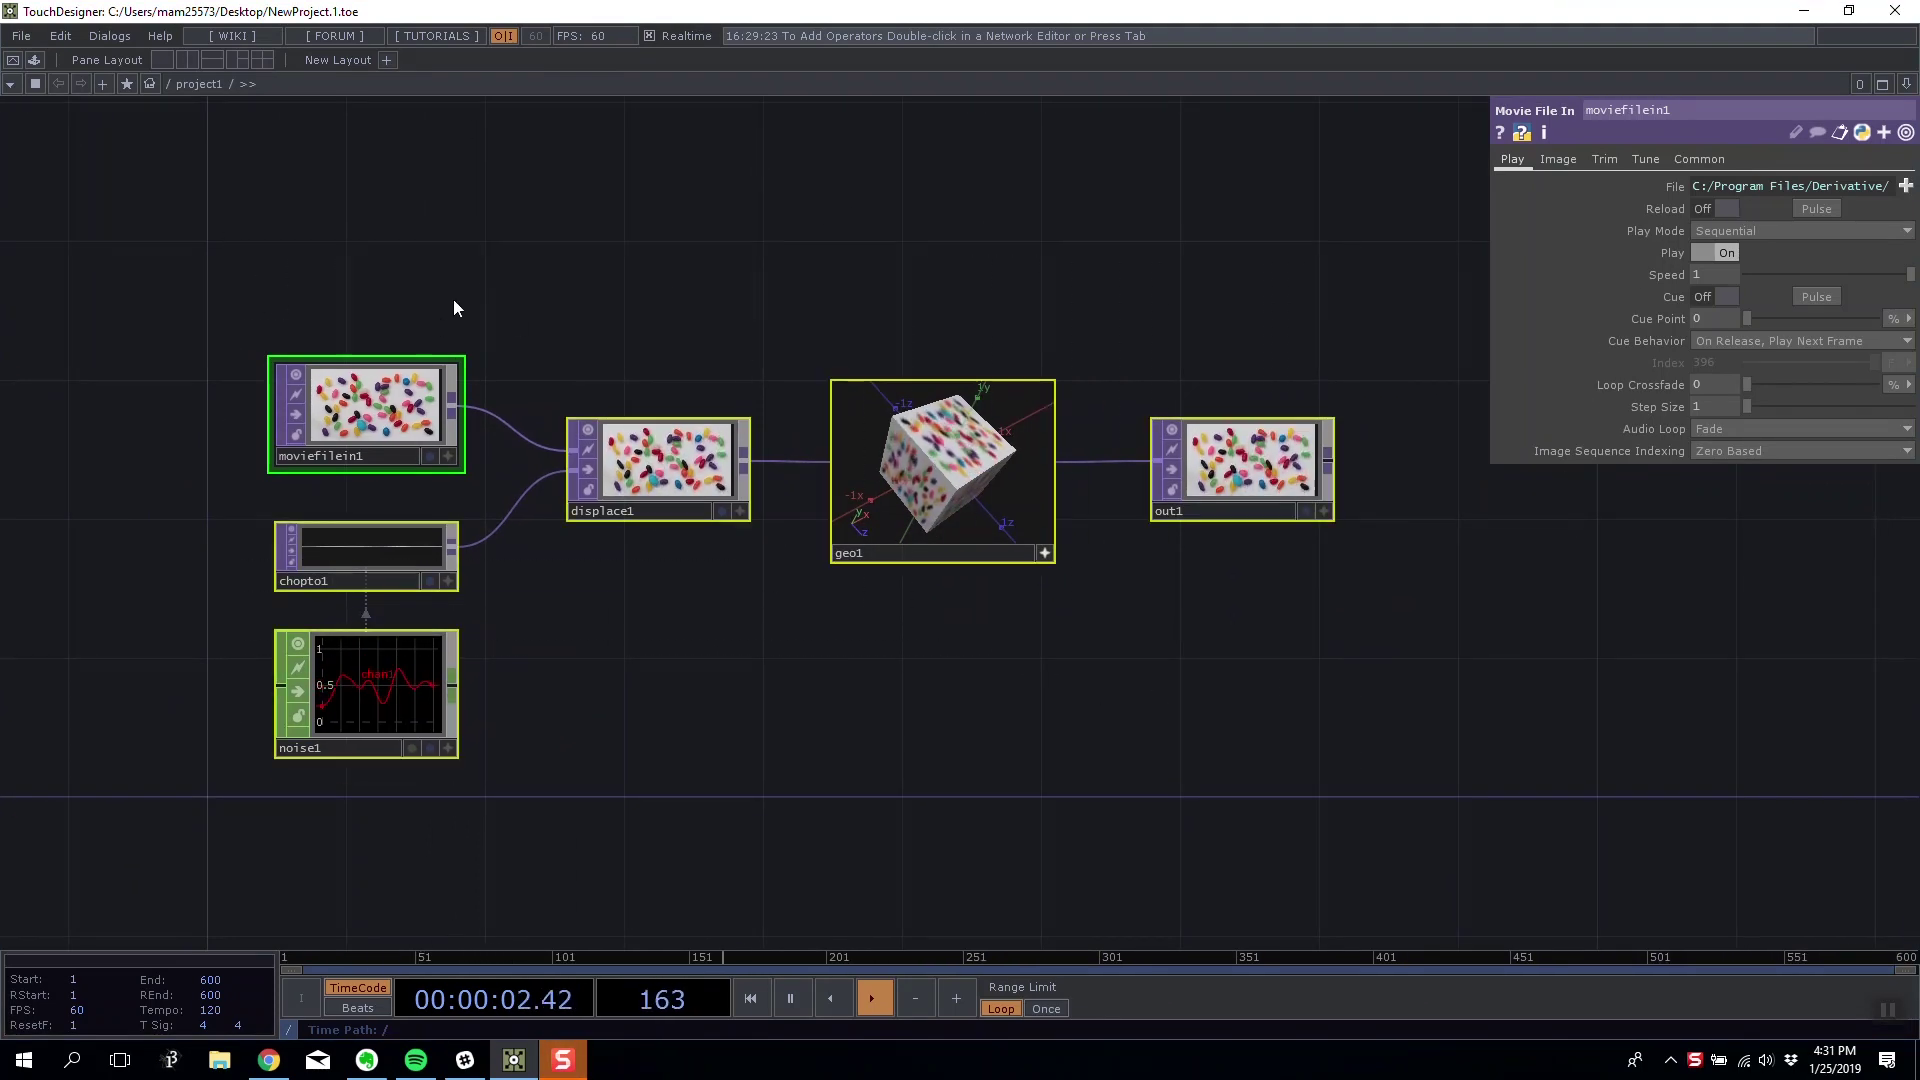
left_click(472, 279)
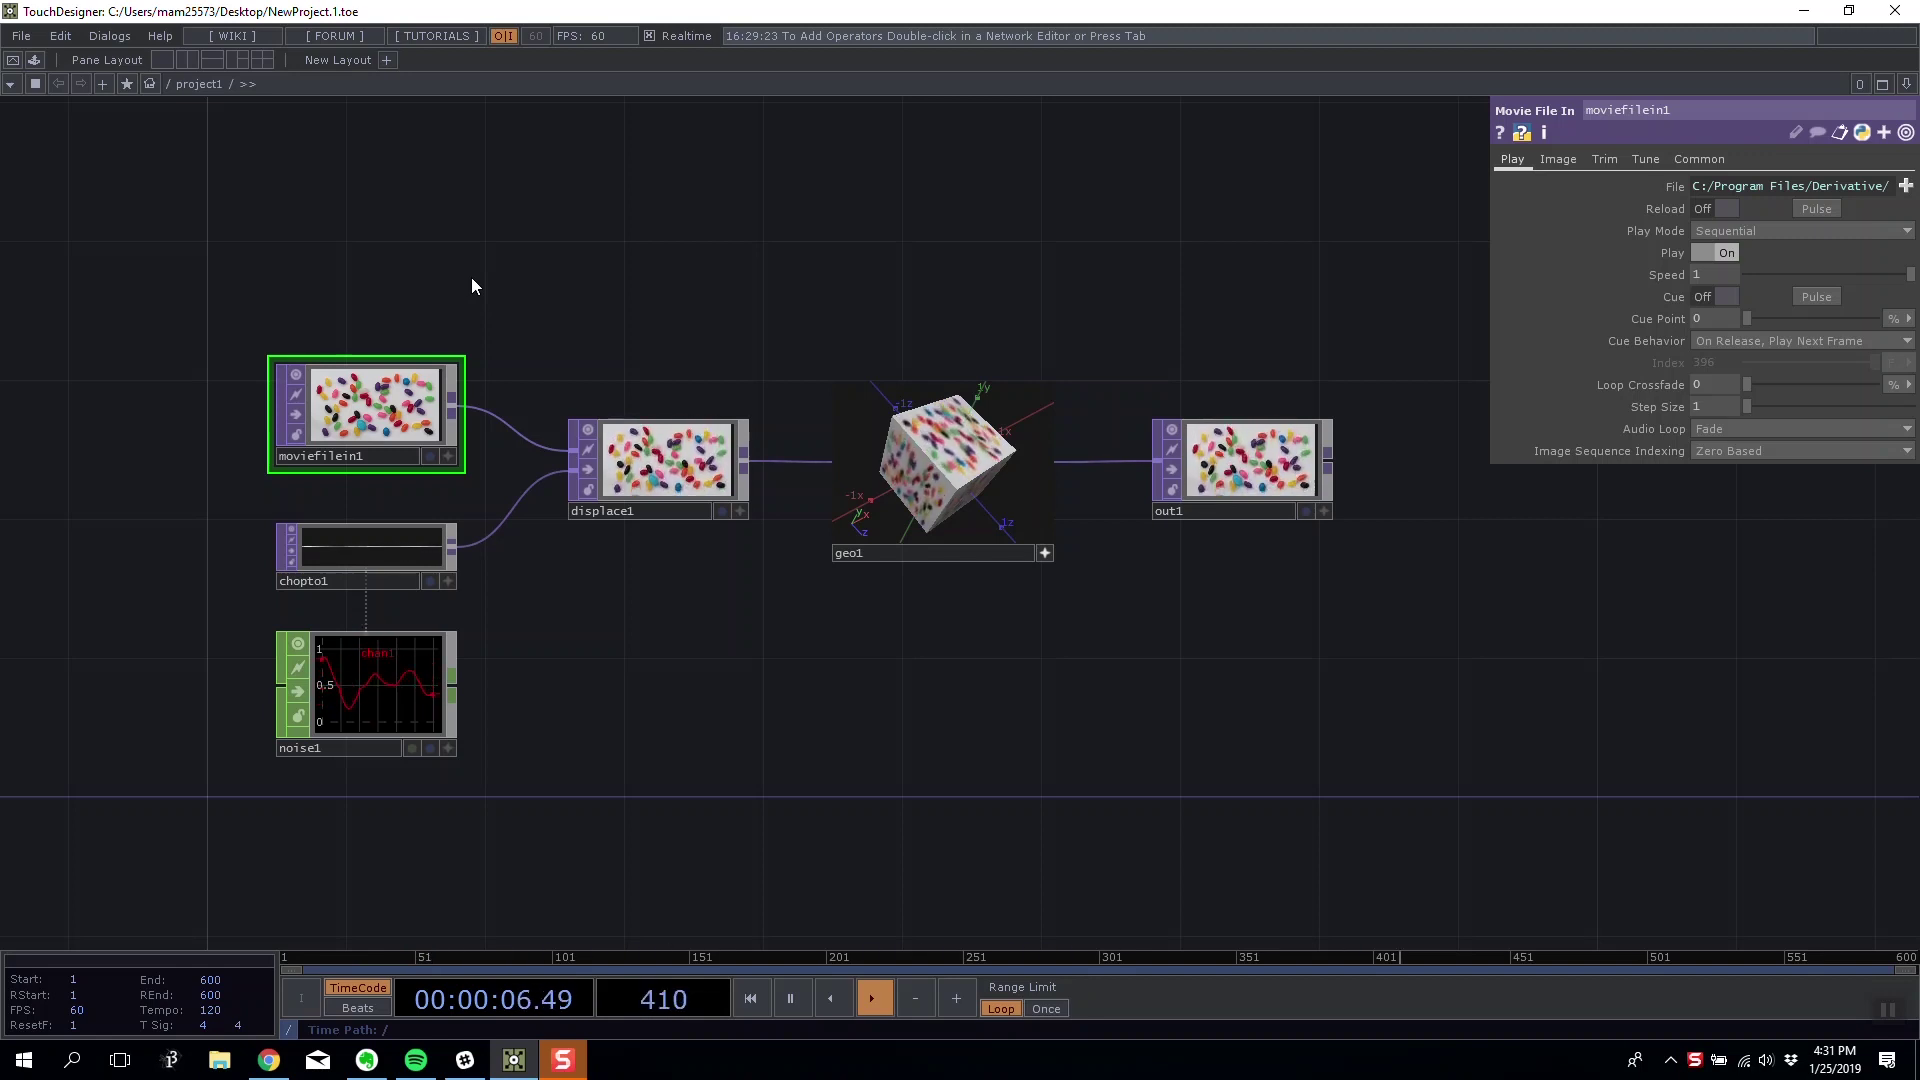
left_click_drag(339, 290, 1413, 804)
key("Delete")
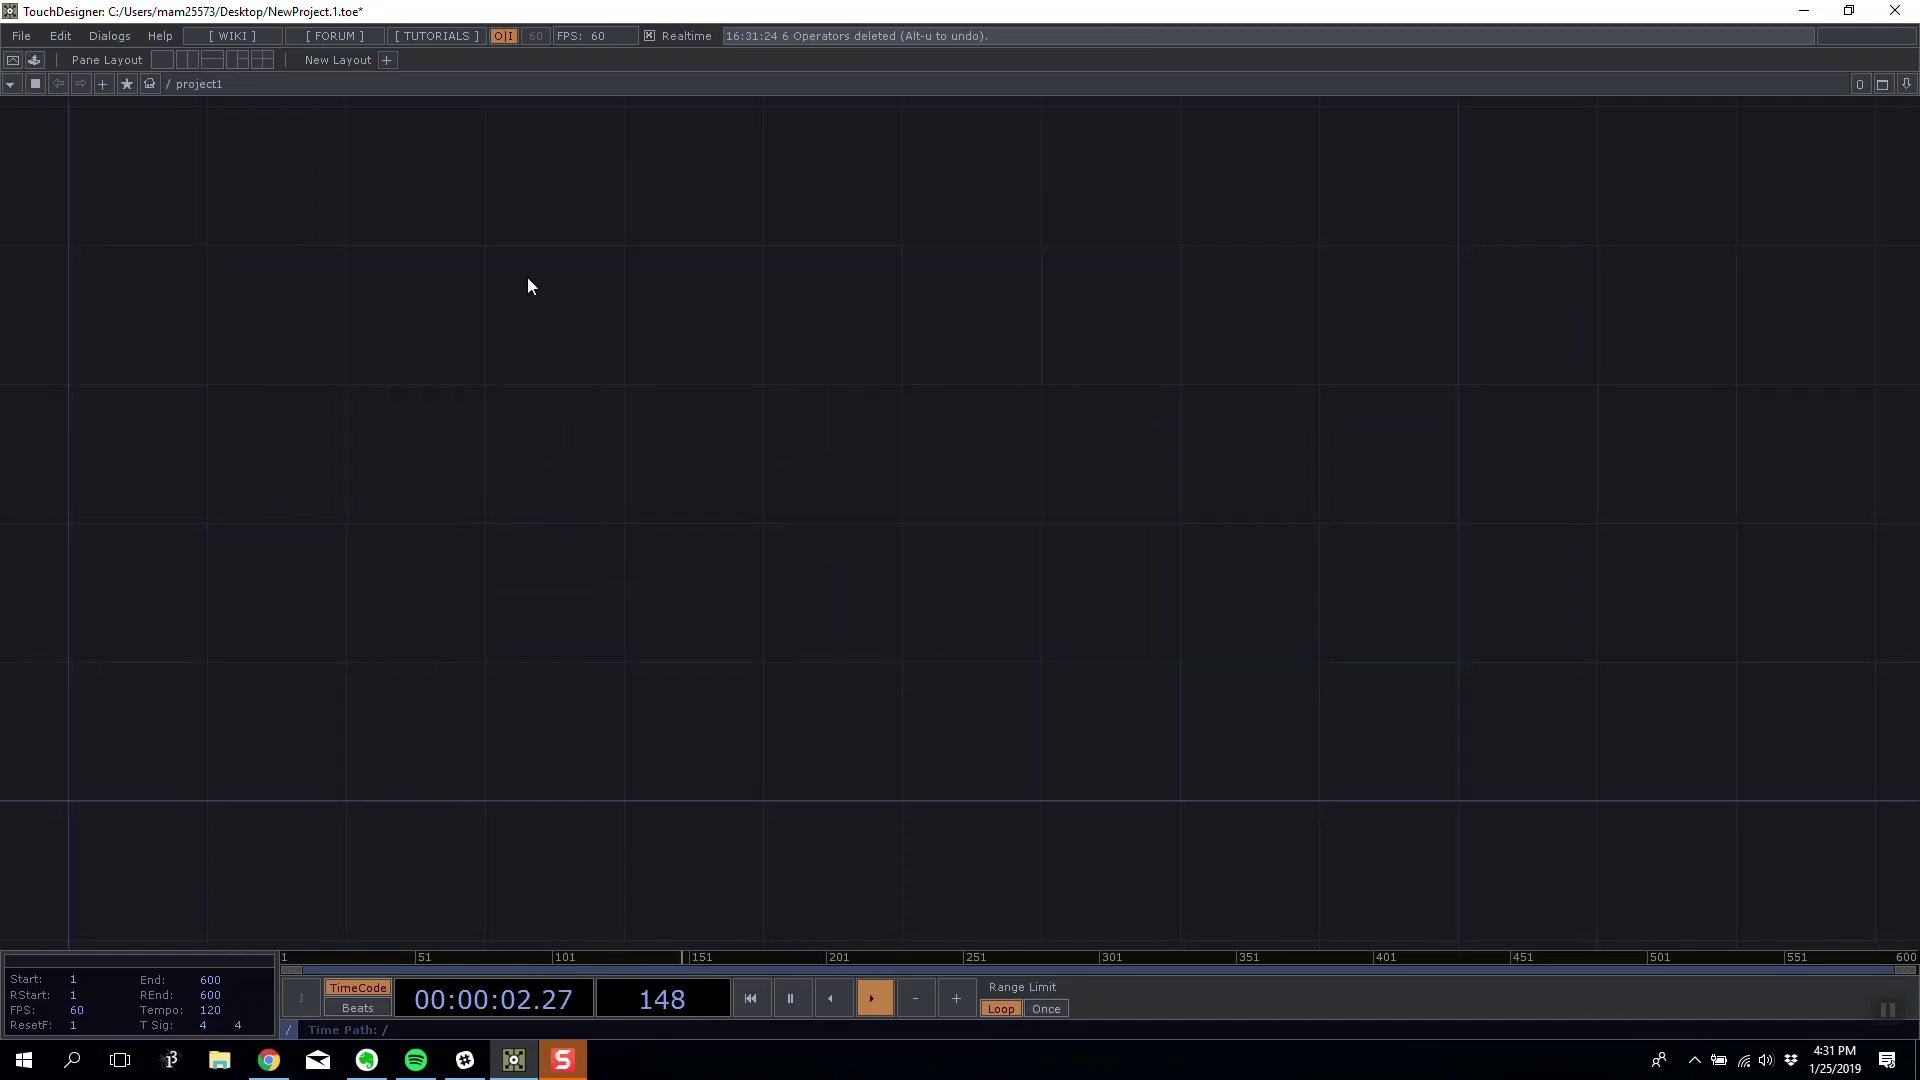
- Add a Bullet Solver component to the empty project1 network
key("Tab")
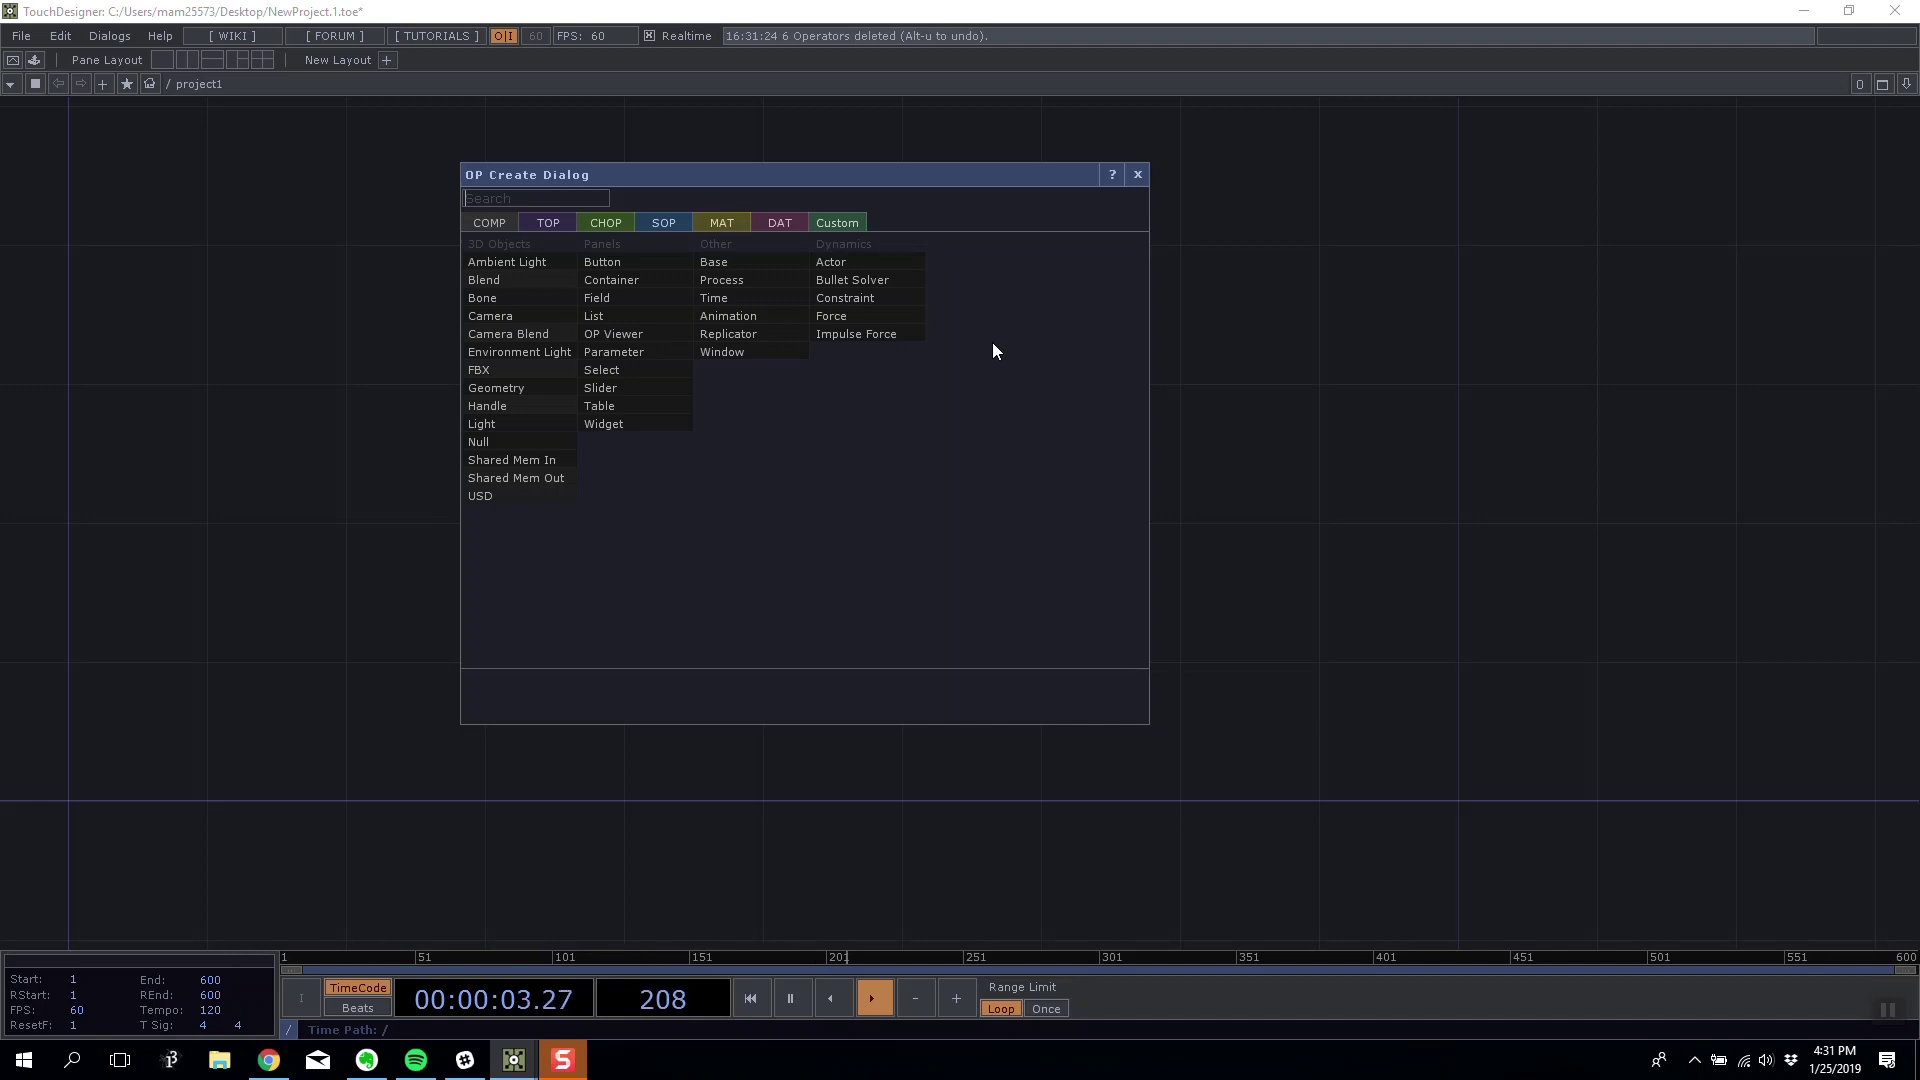
left_click(879, 280)
left_click(598, 314)
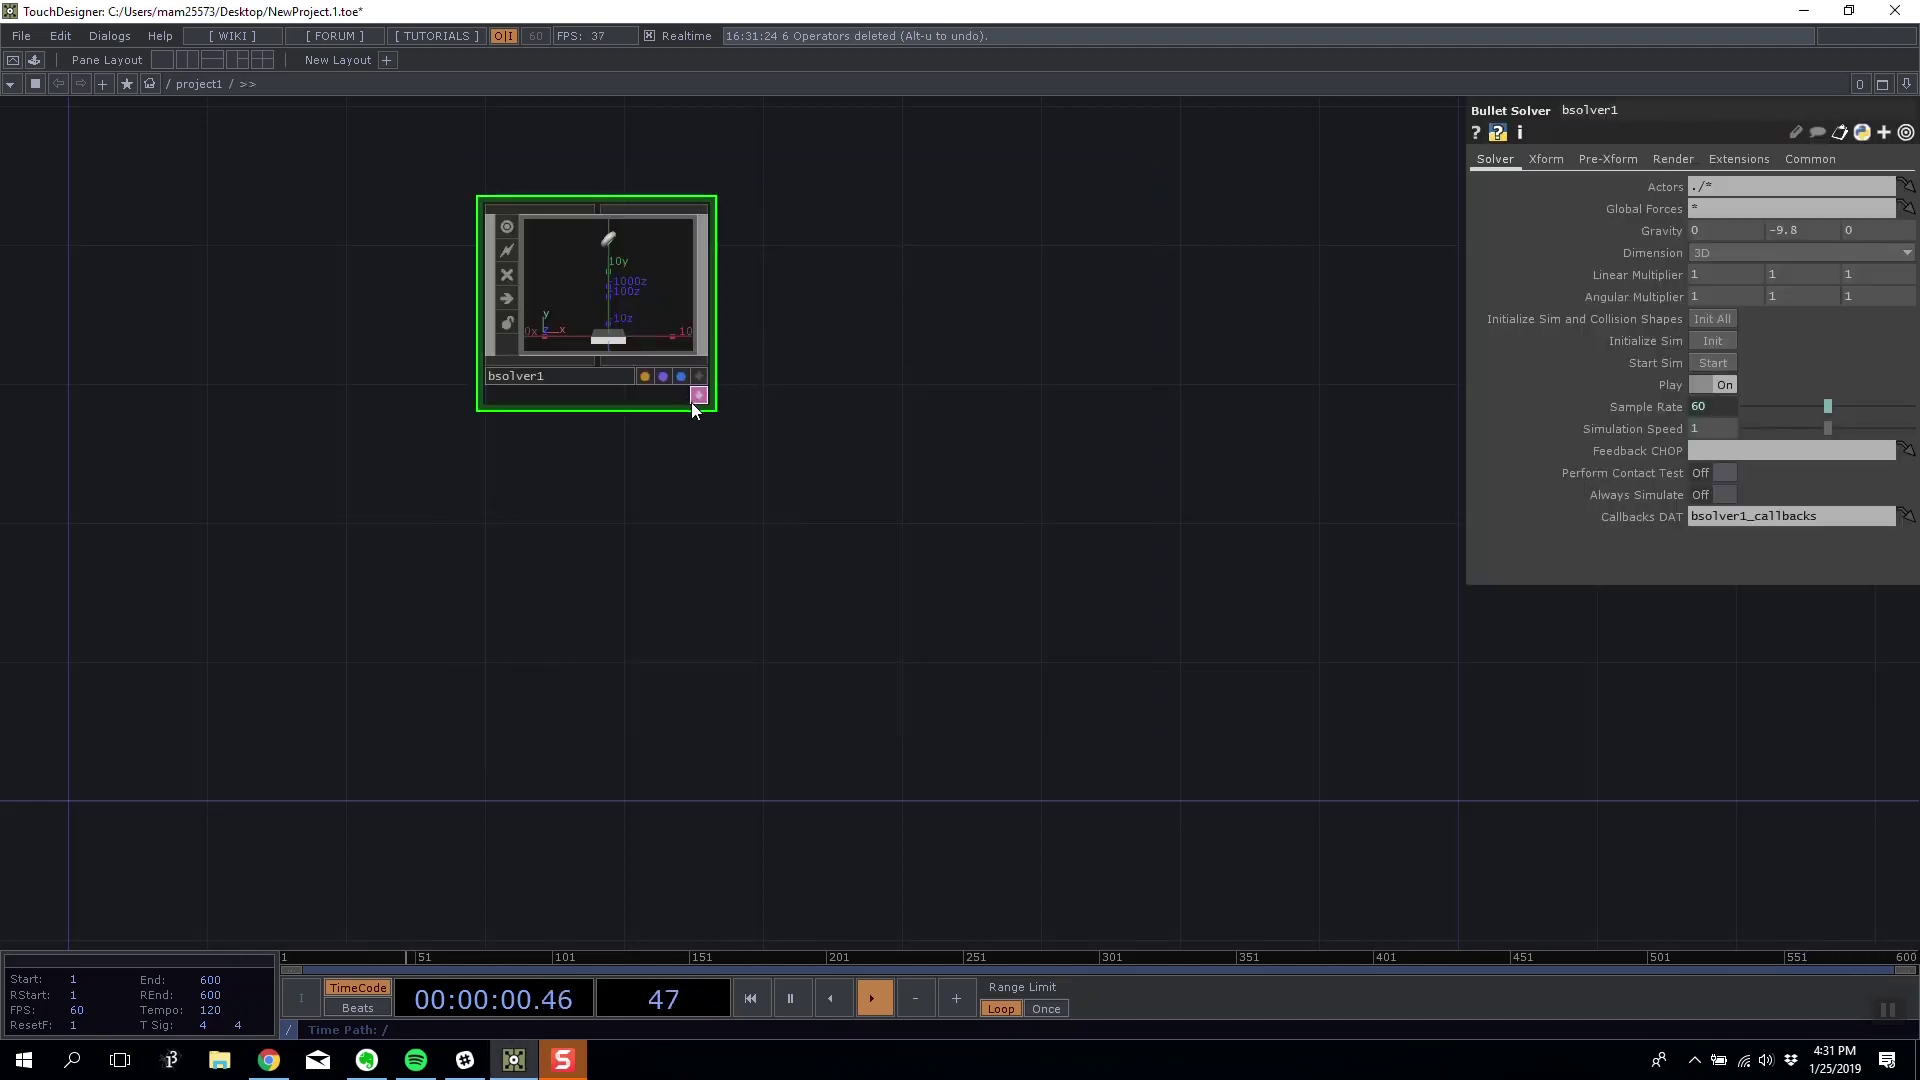
left_click_drag(722, 408, 779, 483)
scroll(711, 426, "up", 5)
left_click_drag(850, 314, 997, 422)
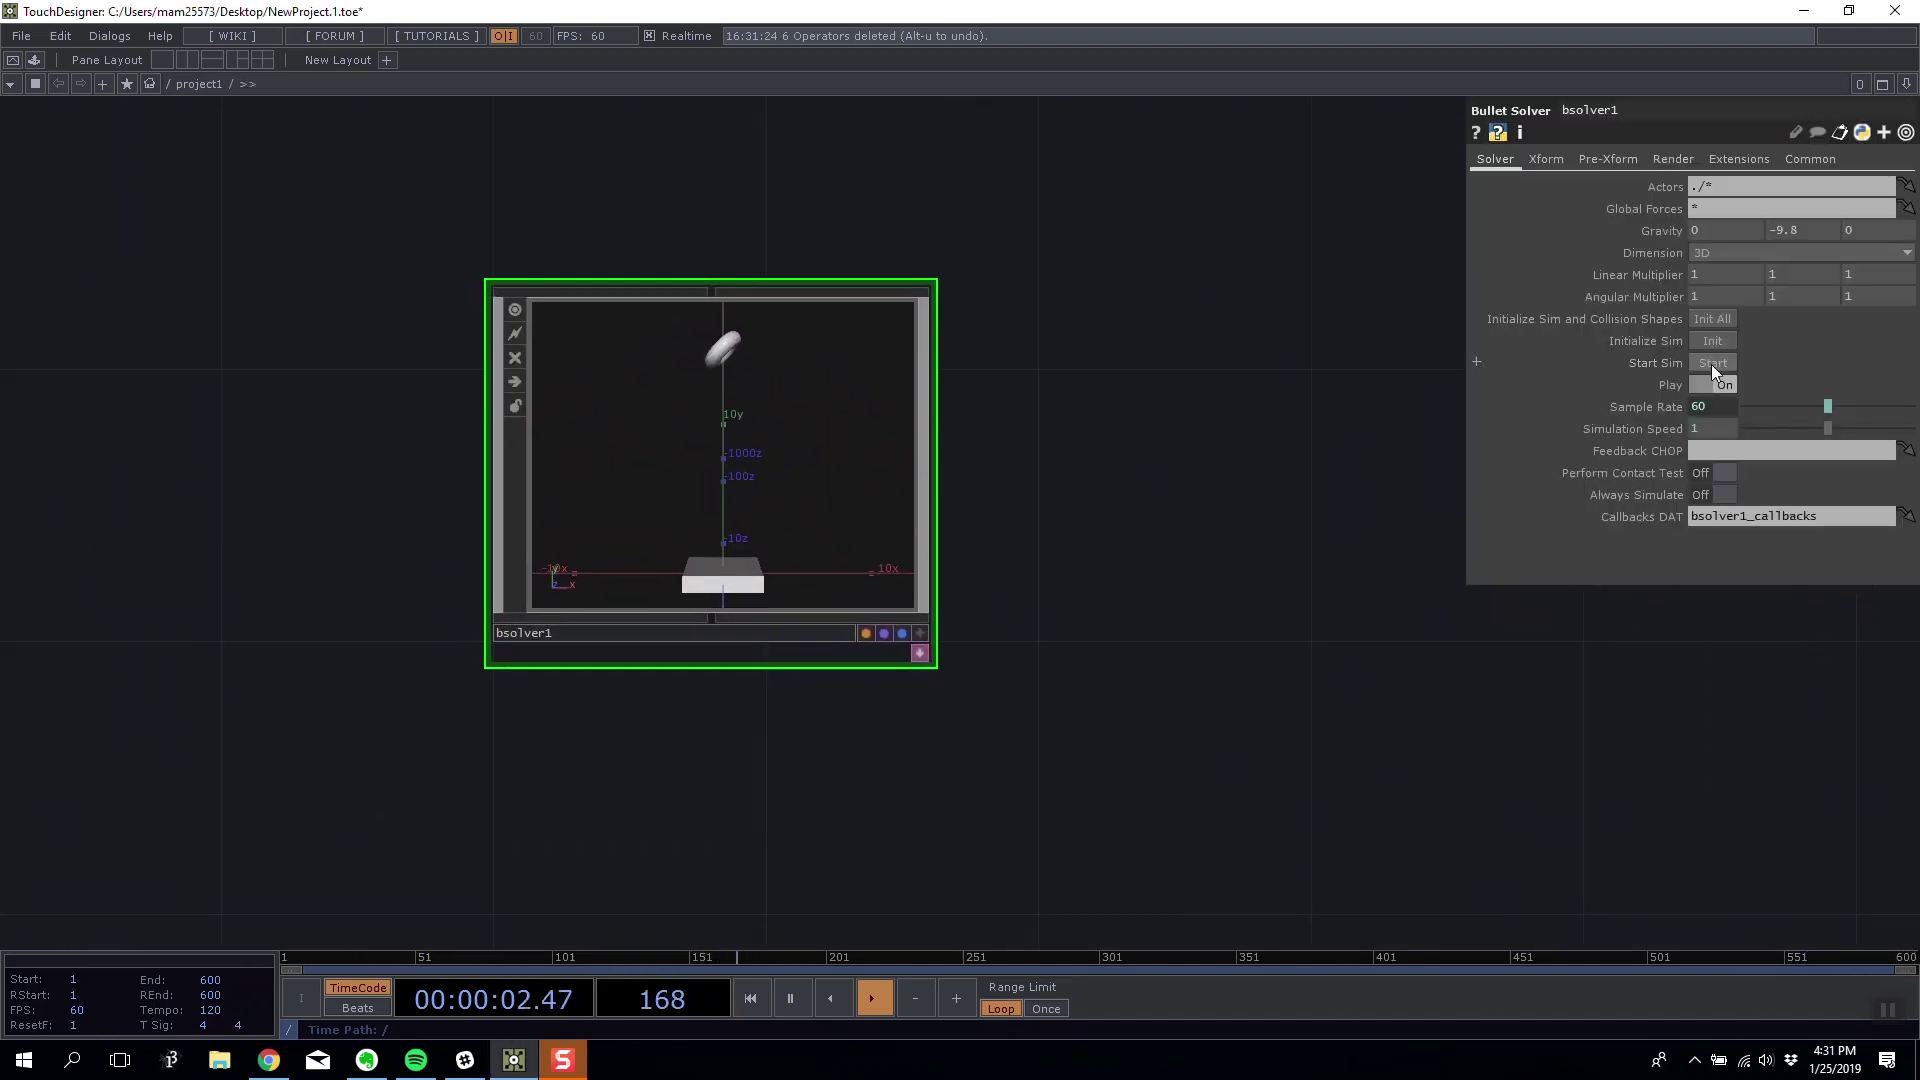
- Start the bsolver1 simulation and activate its viewer to inspect the torus landing on the box
left_click(1712, 363)
scroll(759, 348, "up", 3)
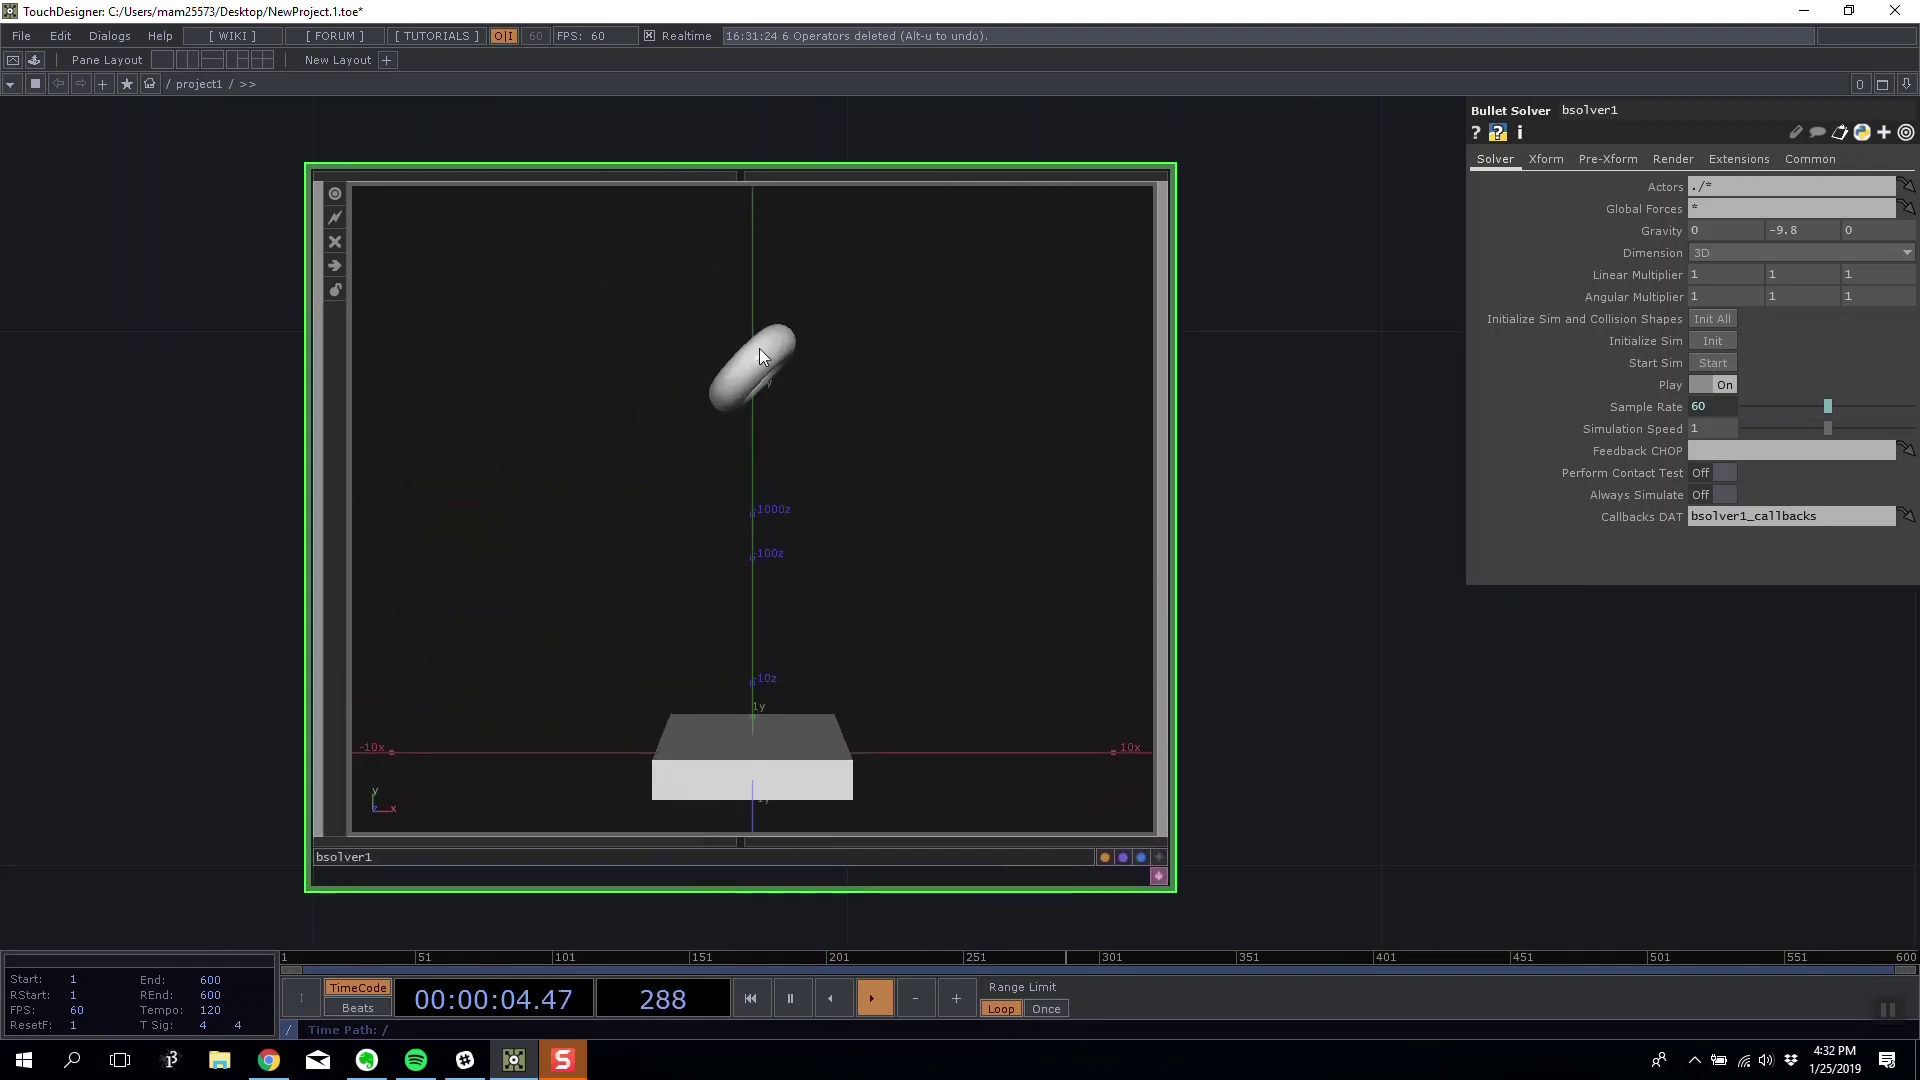
left_click_drag(1203, 604, 1192, 581)
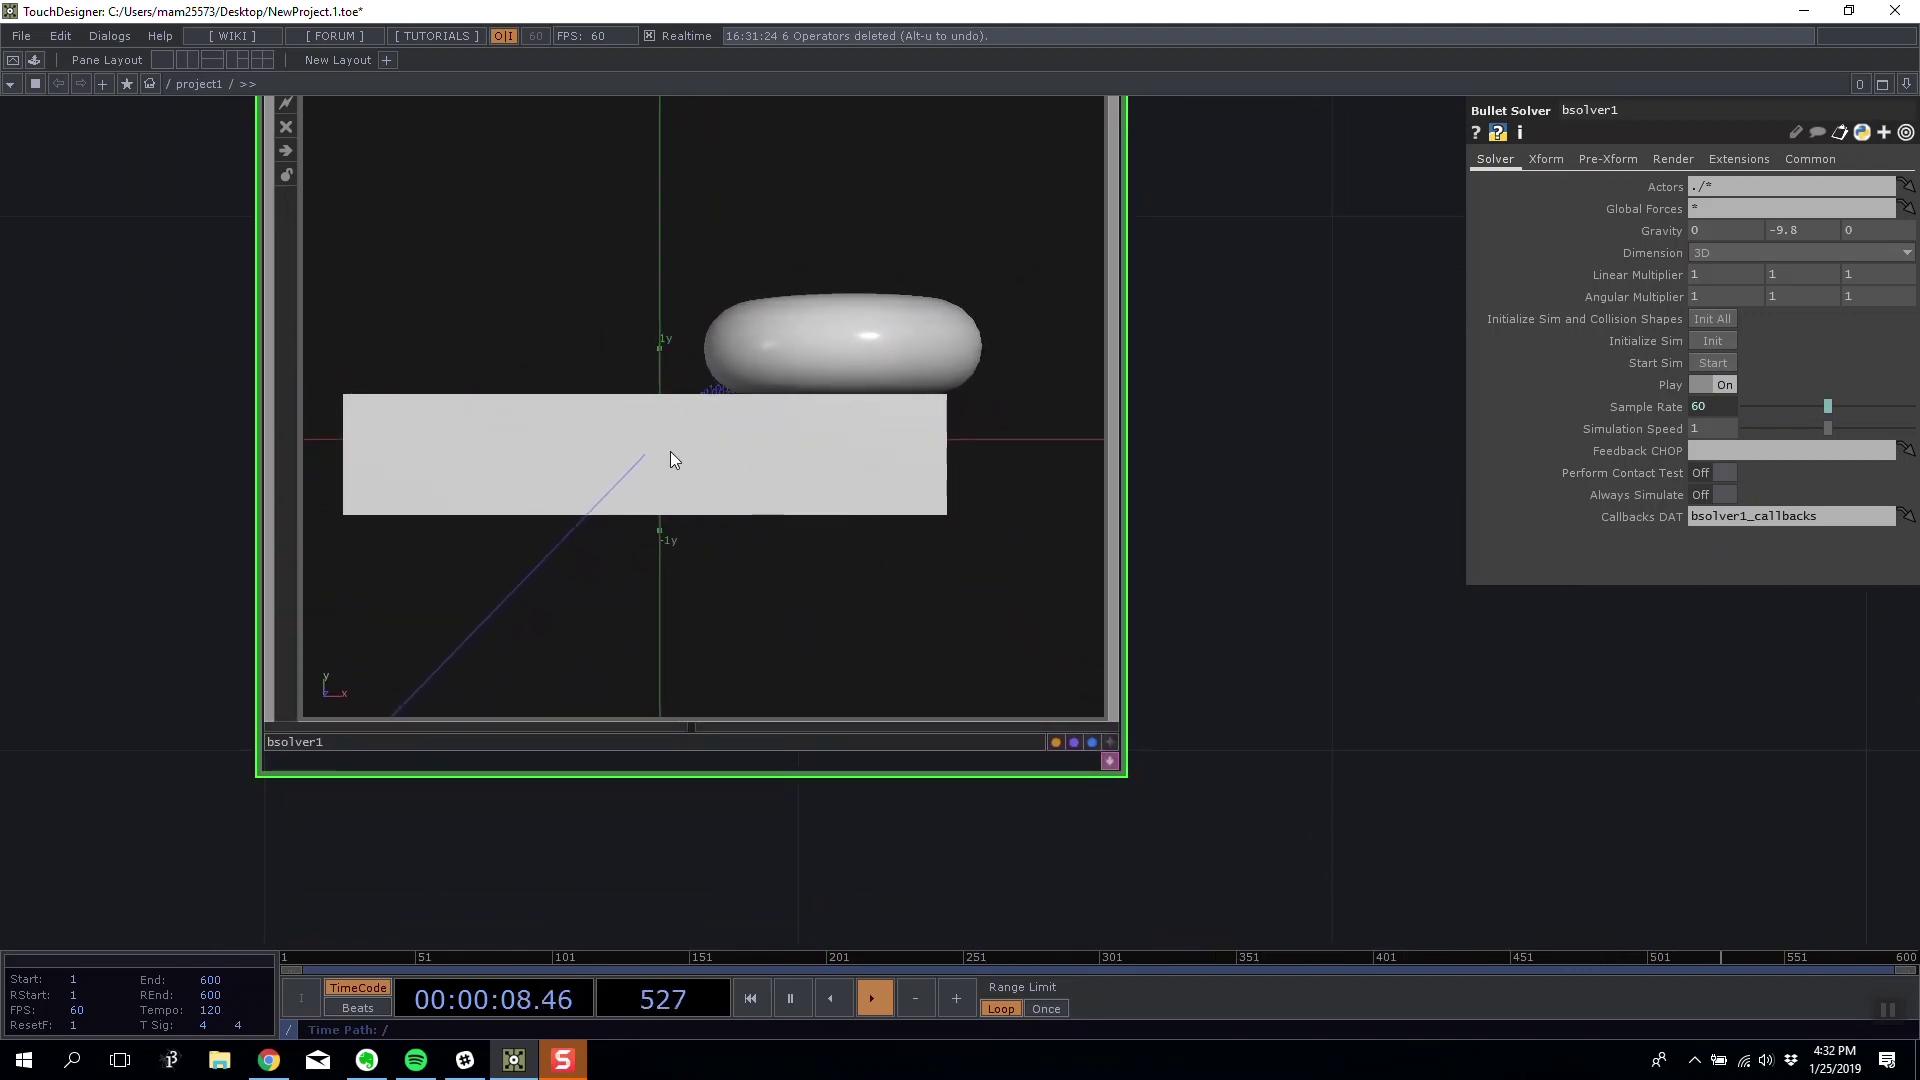
left_click(1110, 742)
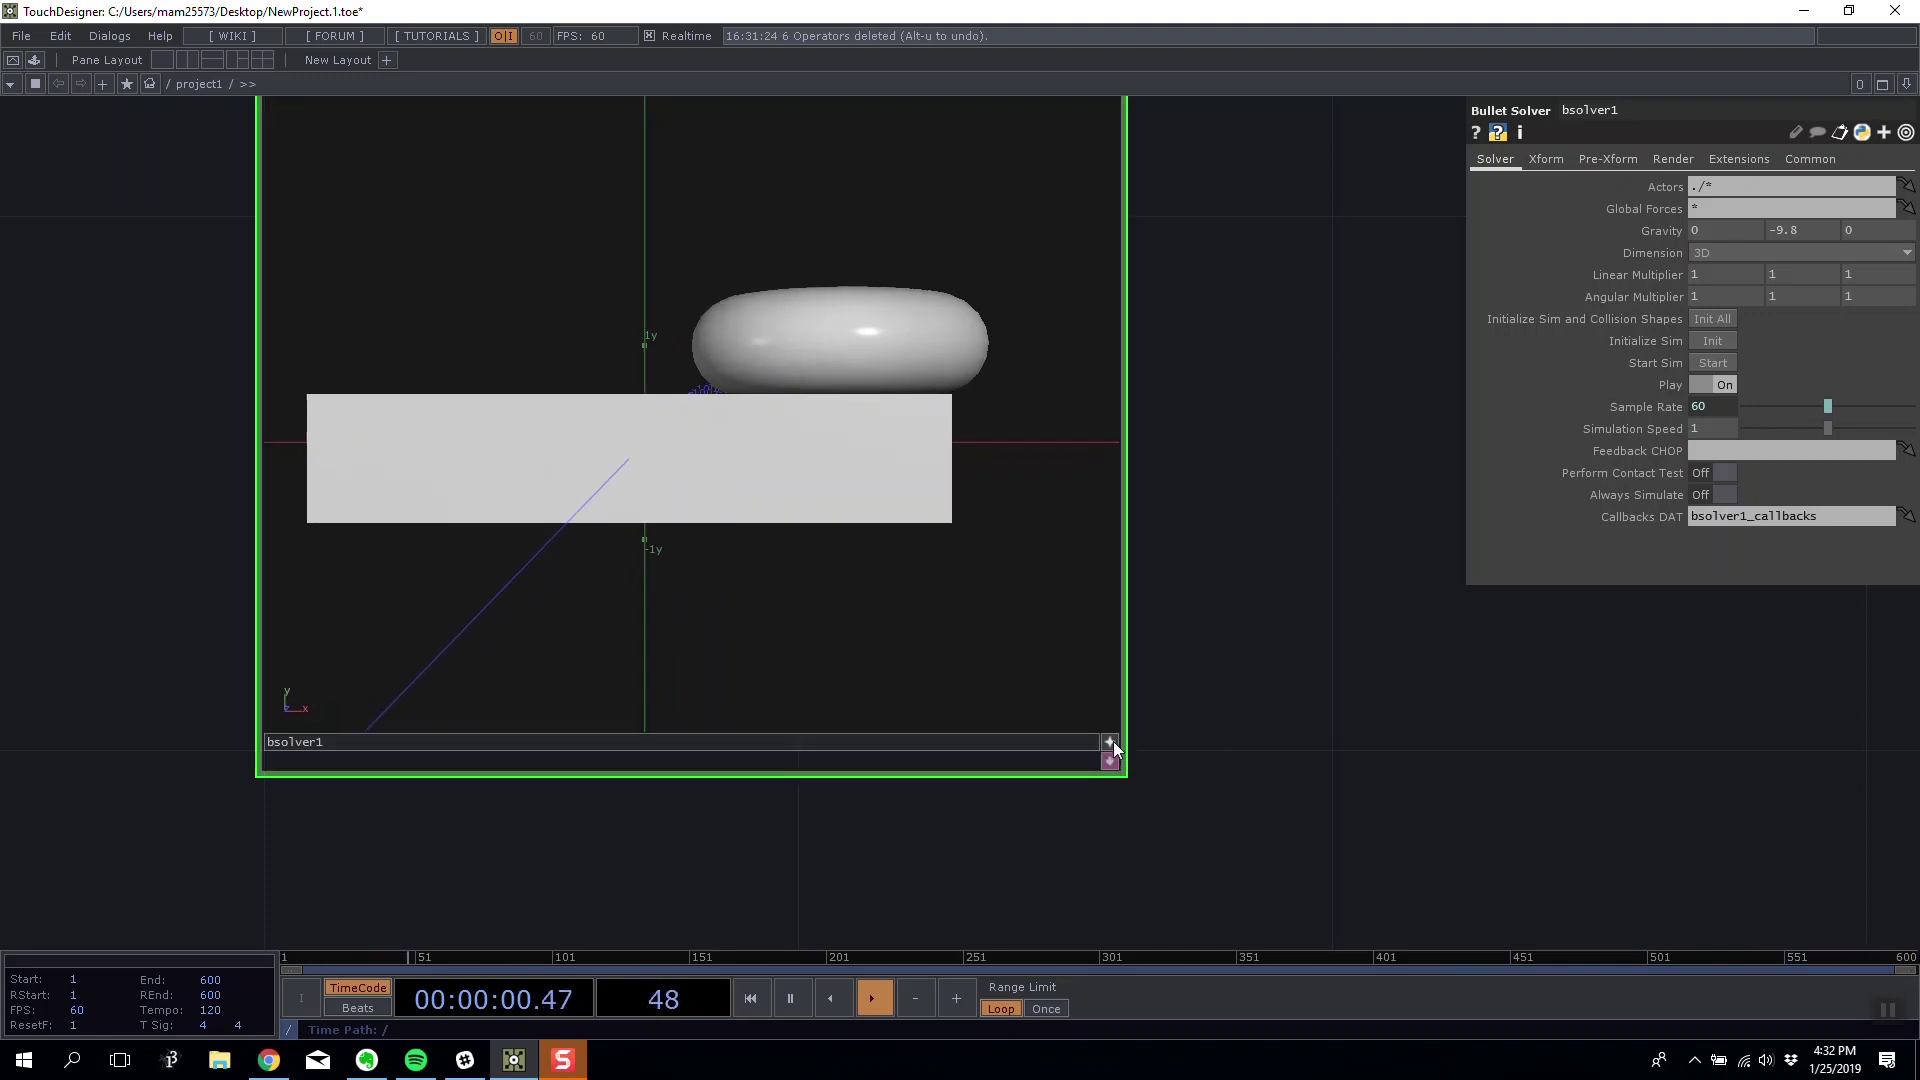
left_click_drag(865, 350, 700, 350)
left_click_drag(1044, 345, 964, 394)
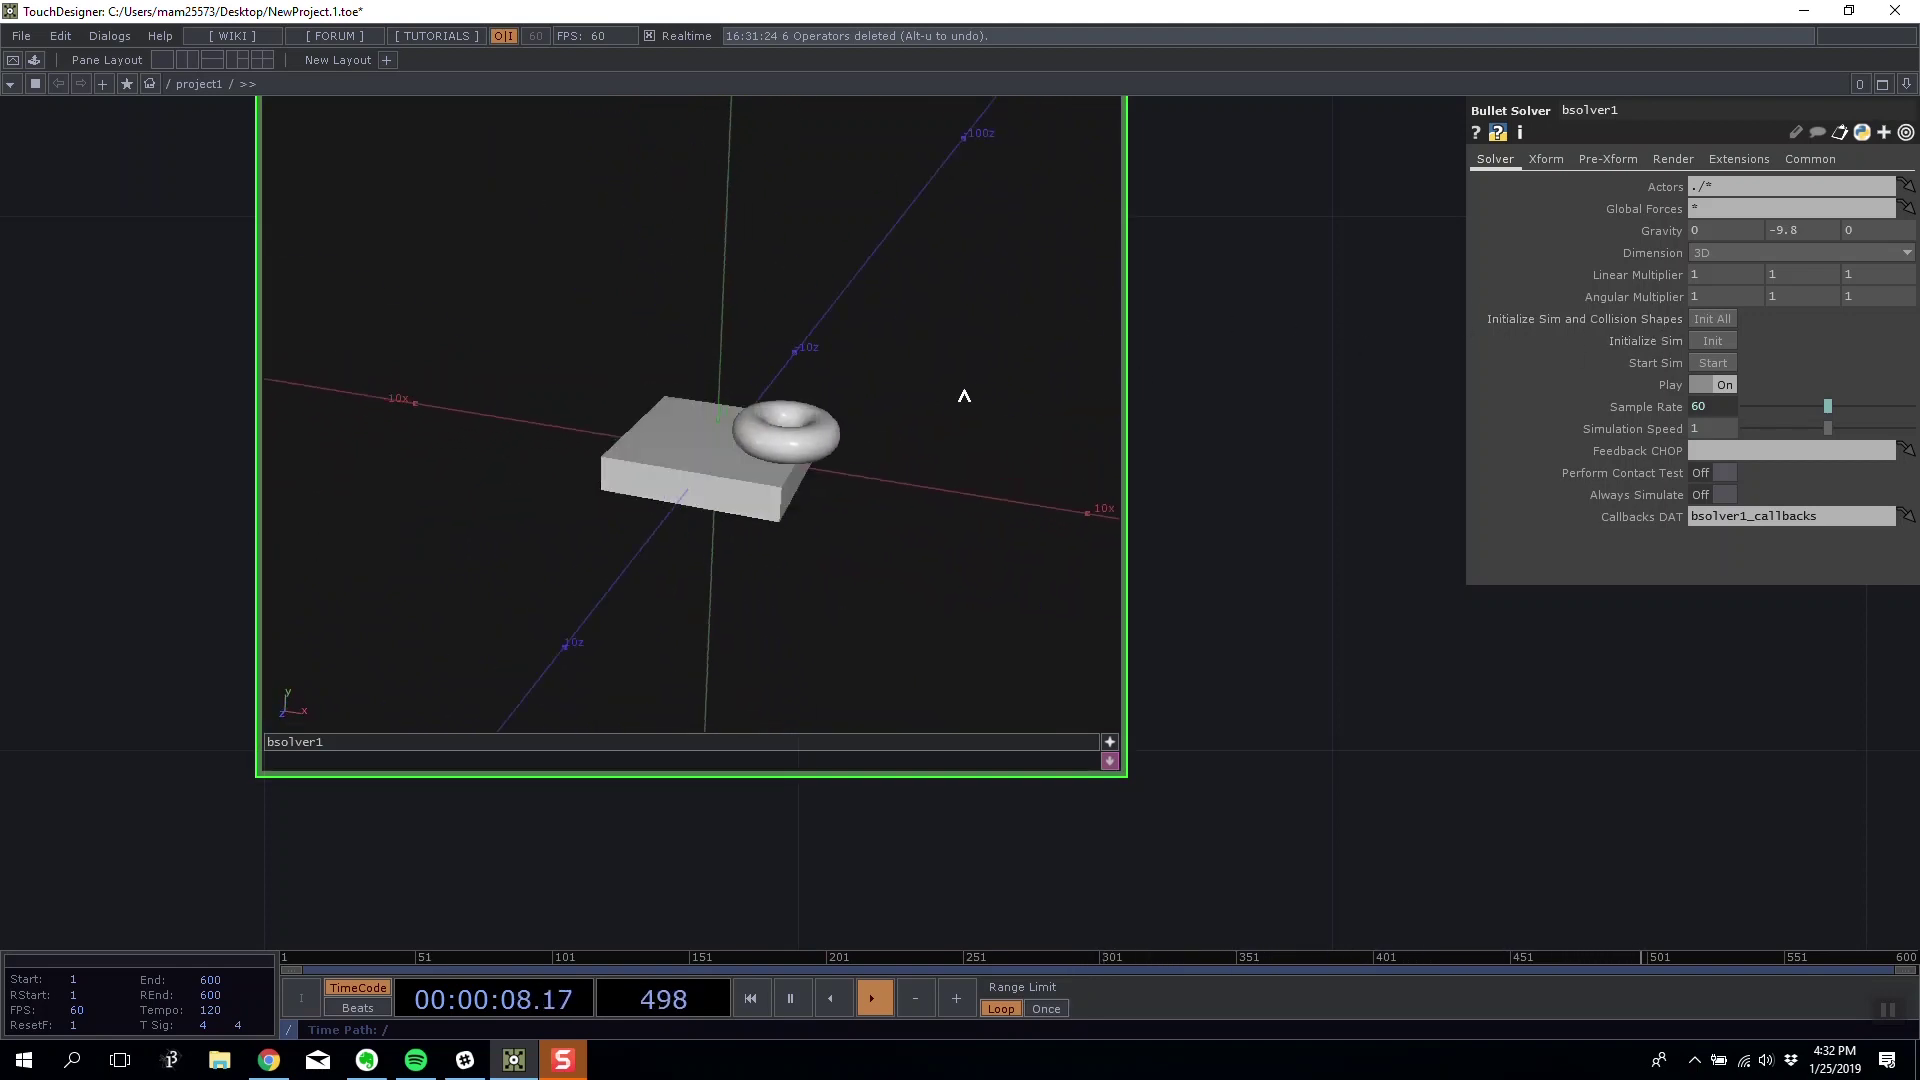
- Restart the bsolver1 simulation several times, view it from another angle, and deactivate the viewer
left_click(1697, 365)
left_click_drag(771, 296, 732, 479)
left_click(1712, 363)
left_click(1722, 363)
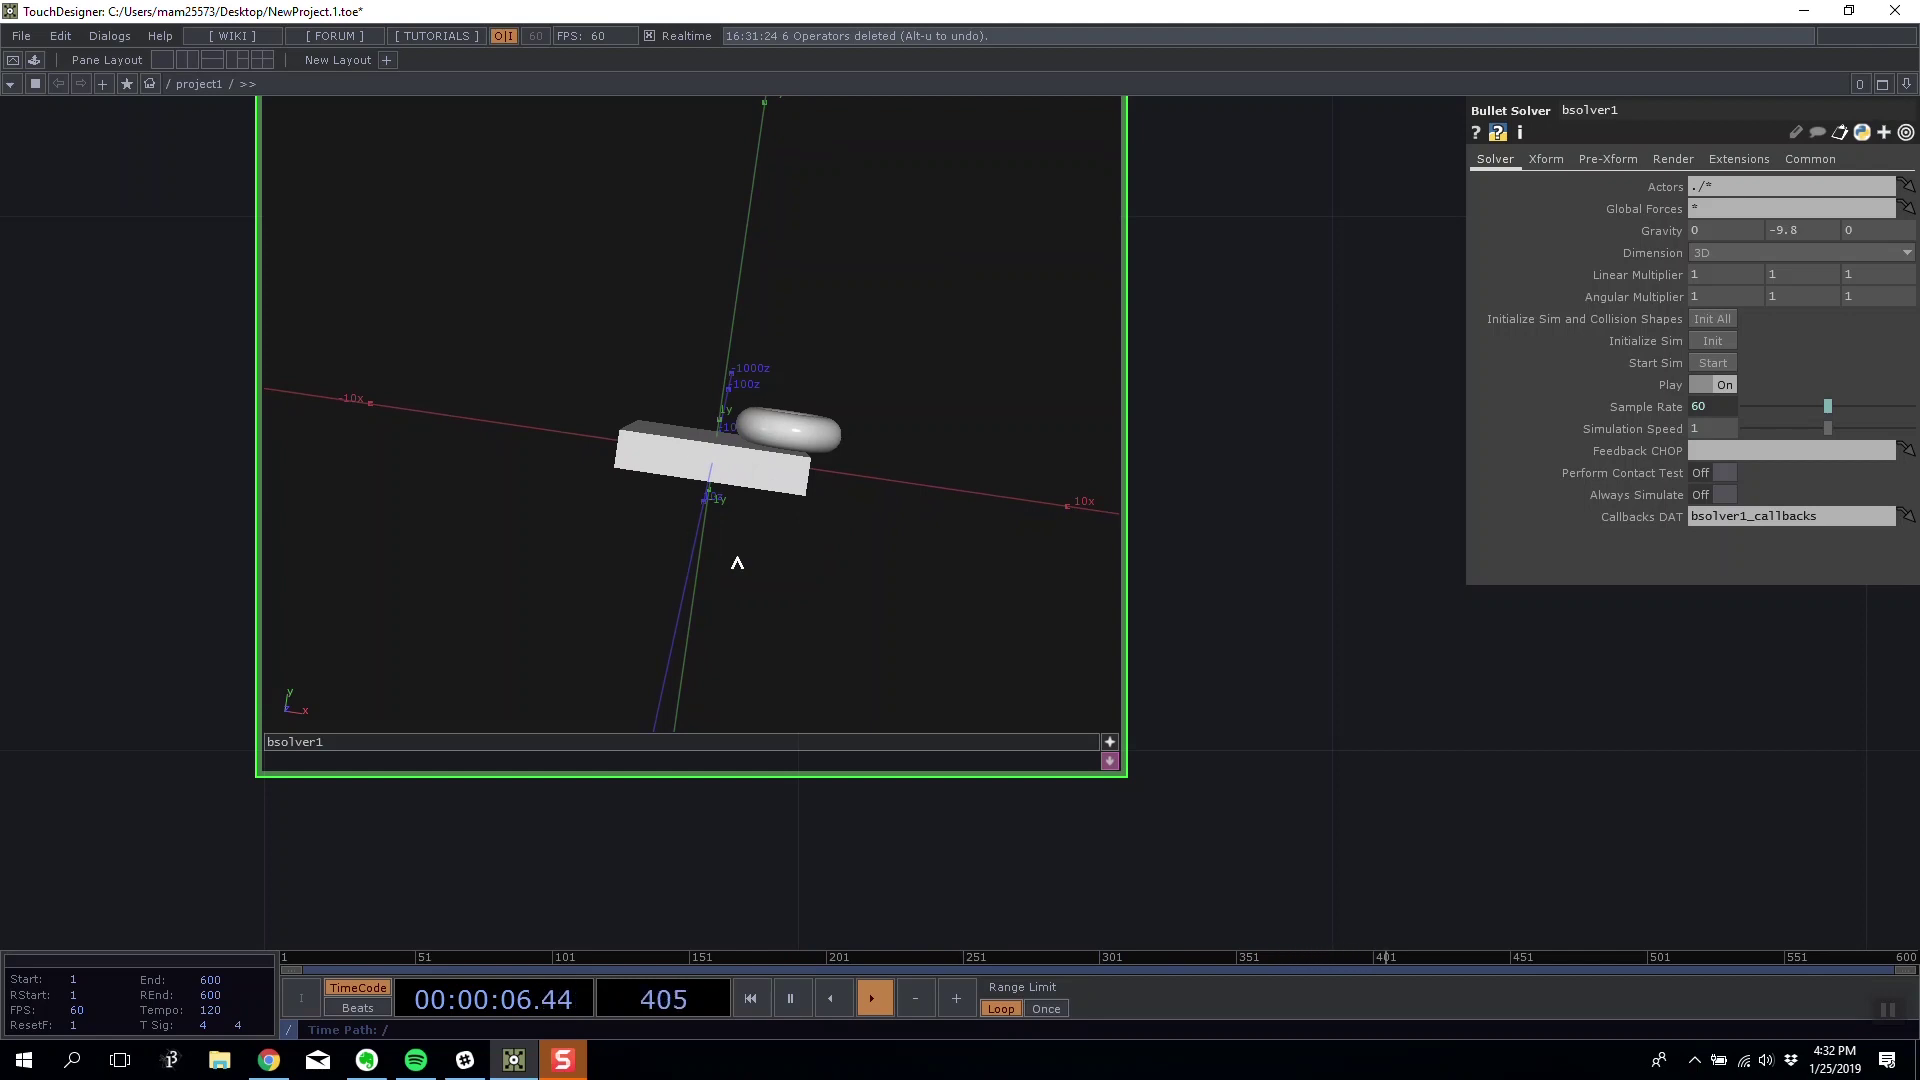
left_click(1114, 743)
left_click_drag(1235, 602, 1138, 606)
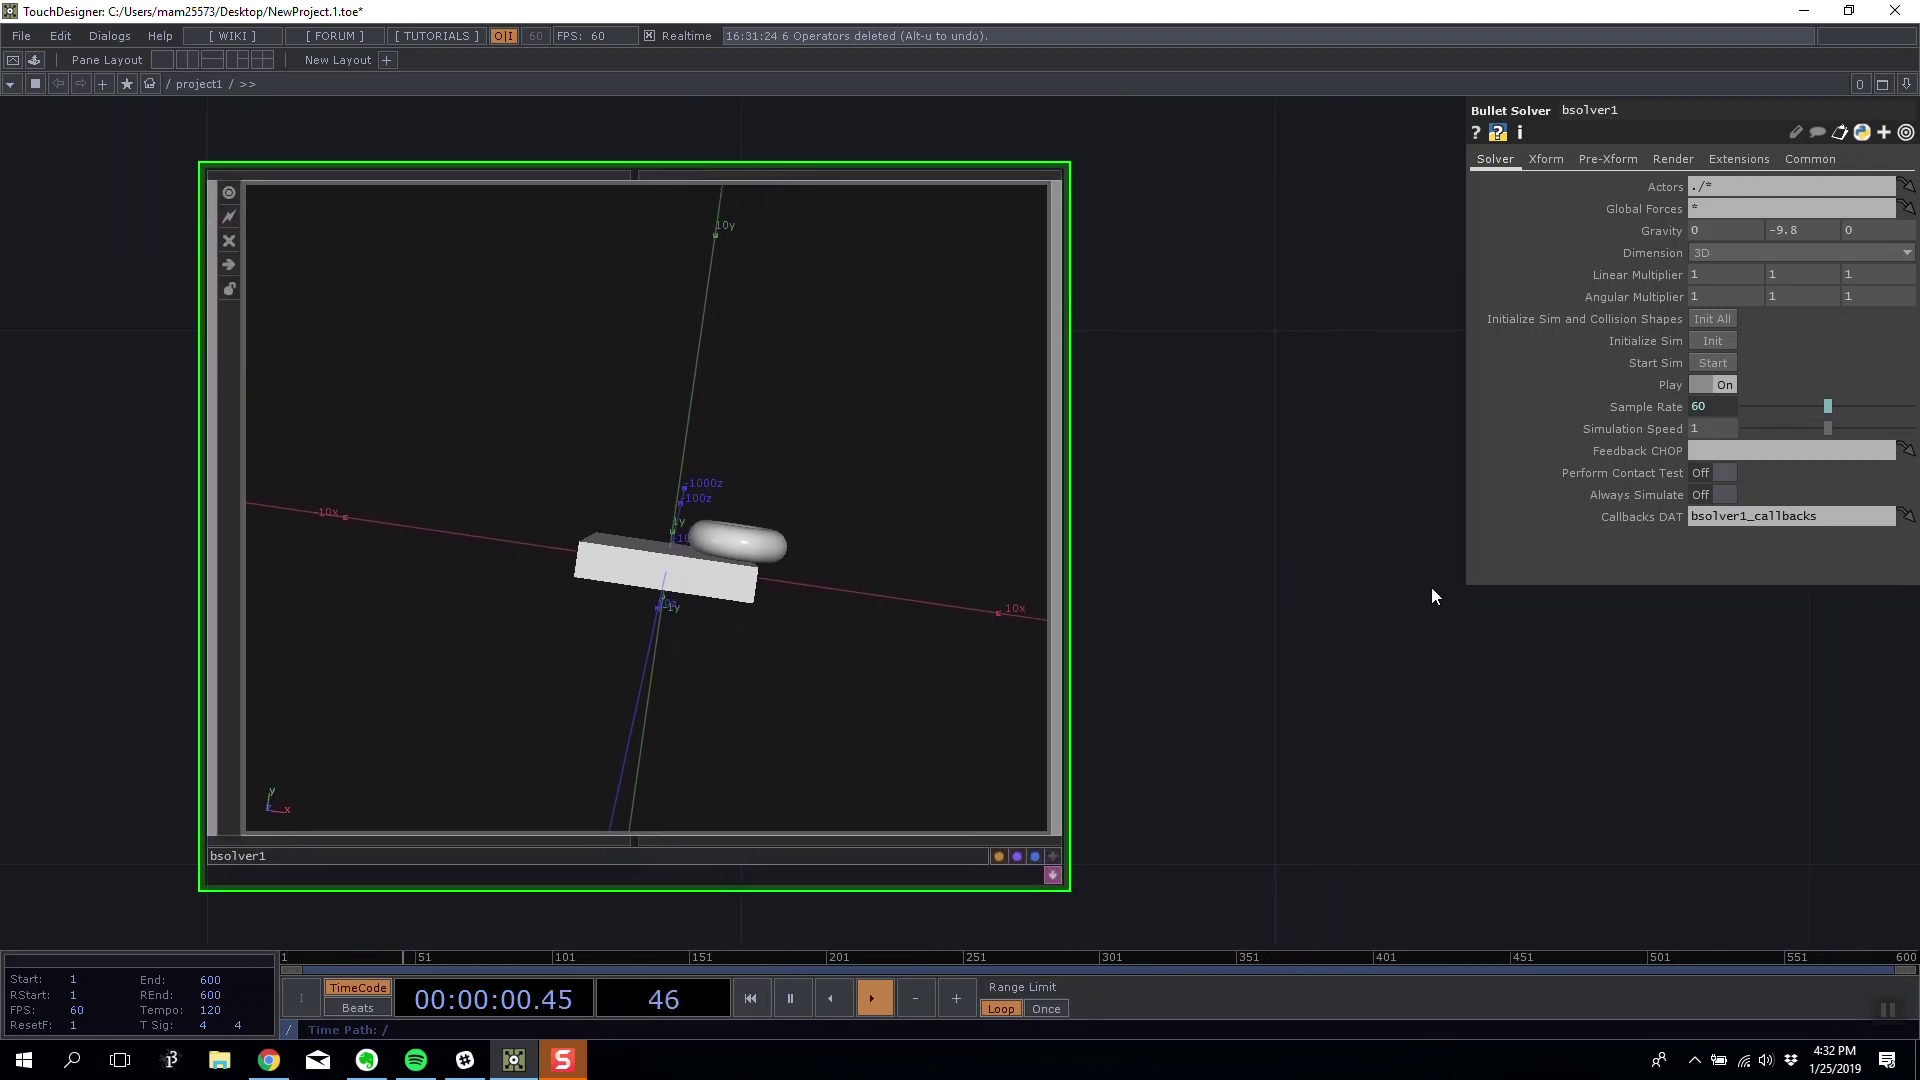
- Enter the bsolver1 network and delete its two default actors
scroll(887, 536, "up", 3)
left_click_drag(328, 289, 1112, 706)
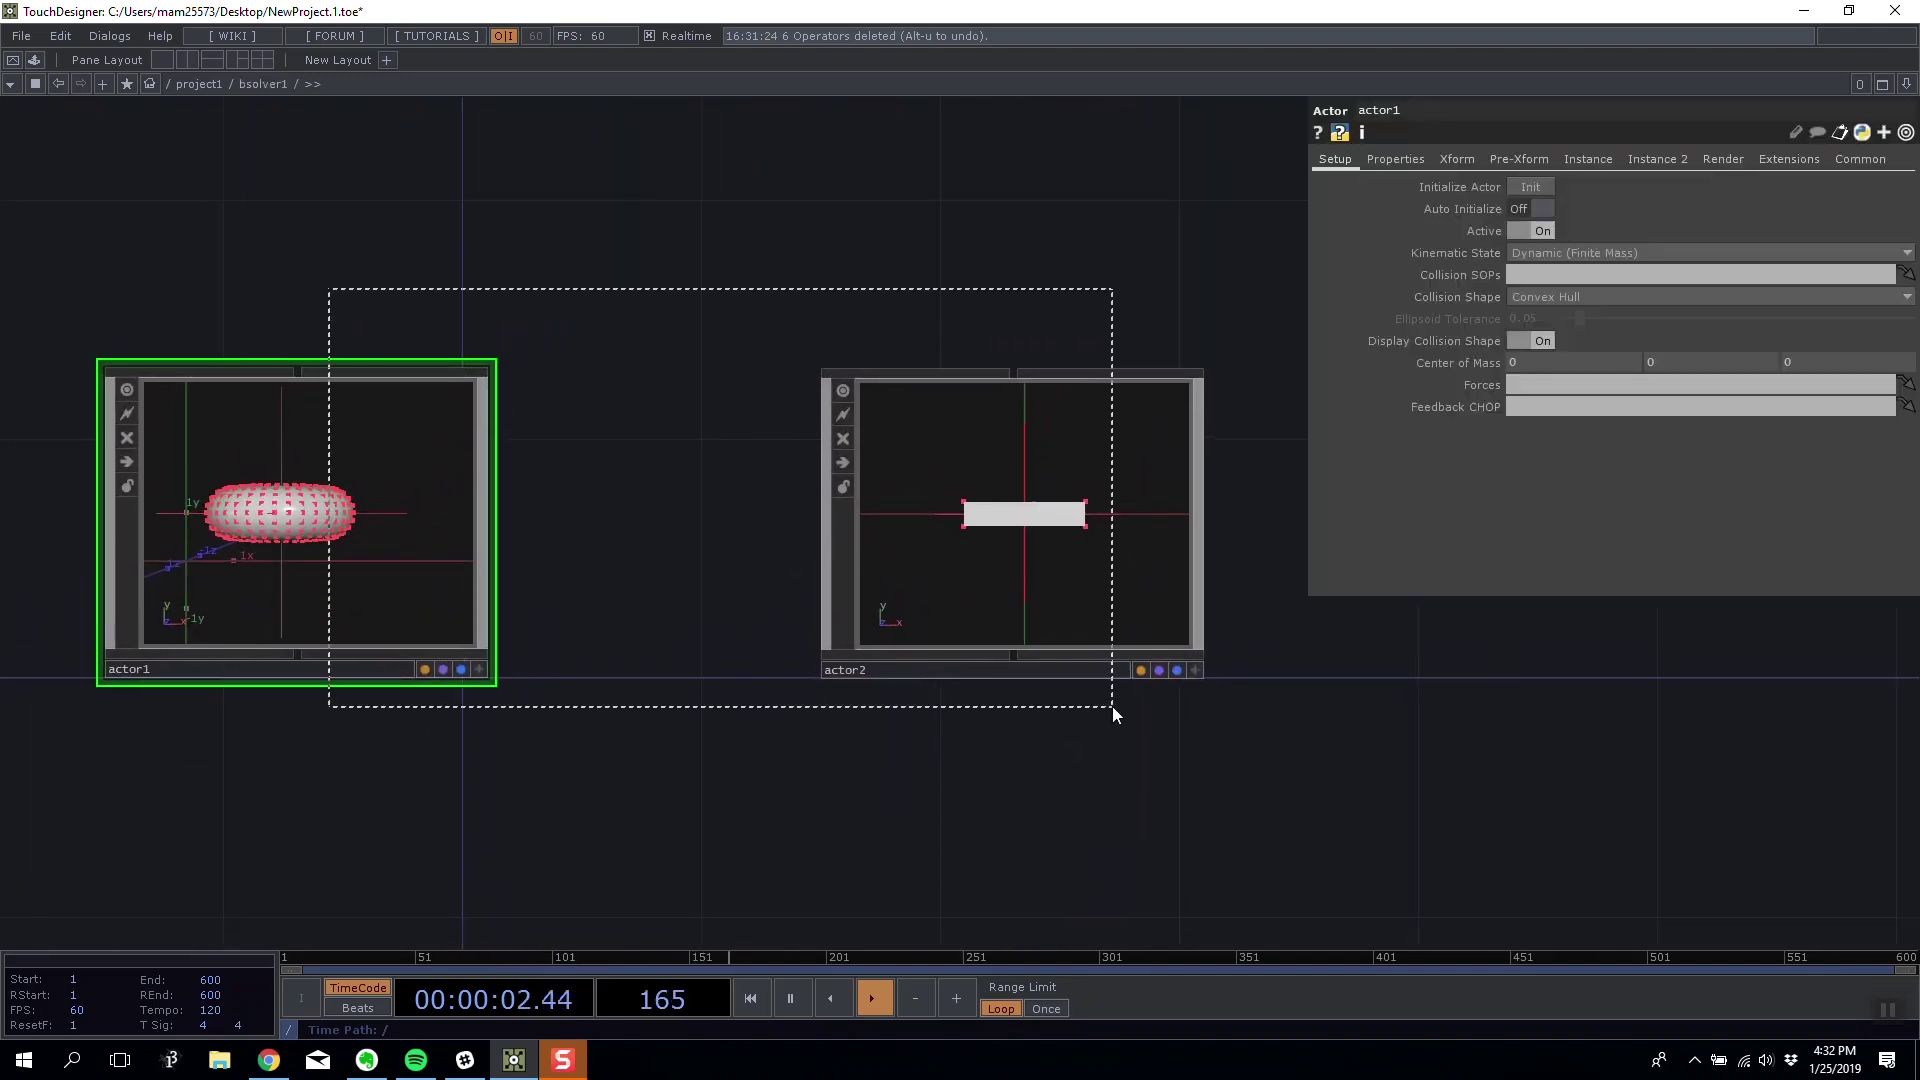
right_click_drag(1112, 705, 1118, 704)
key("Delete")
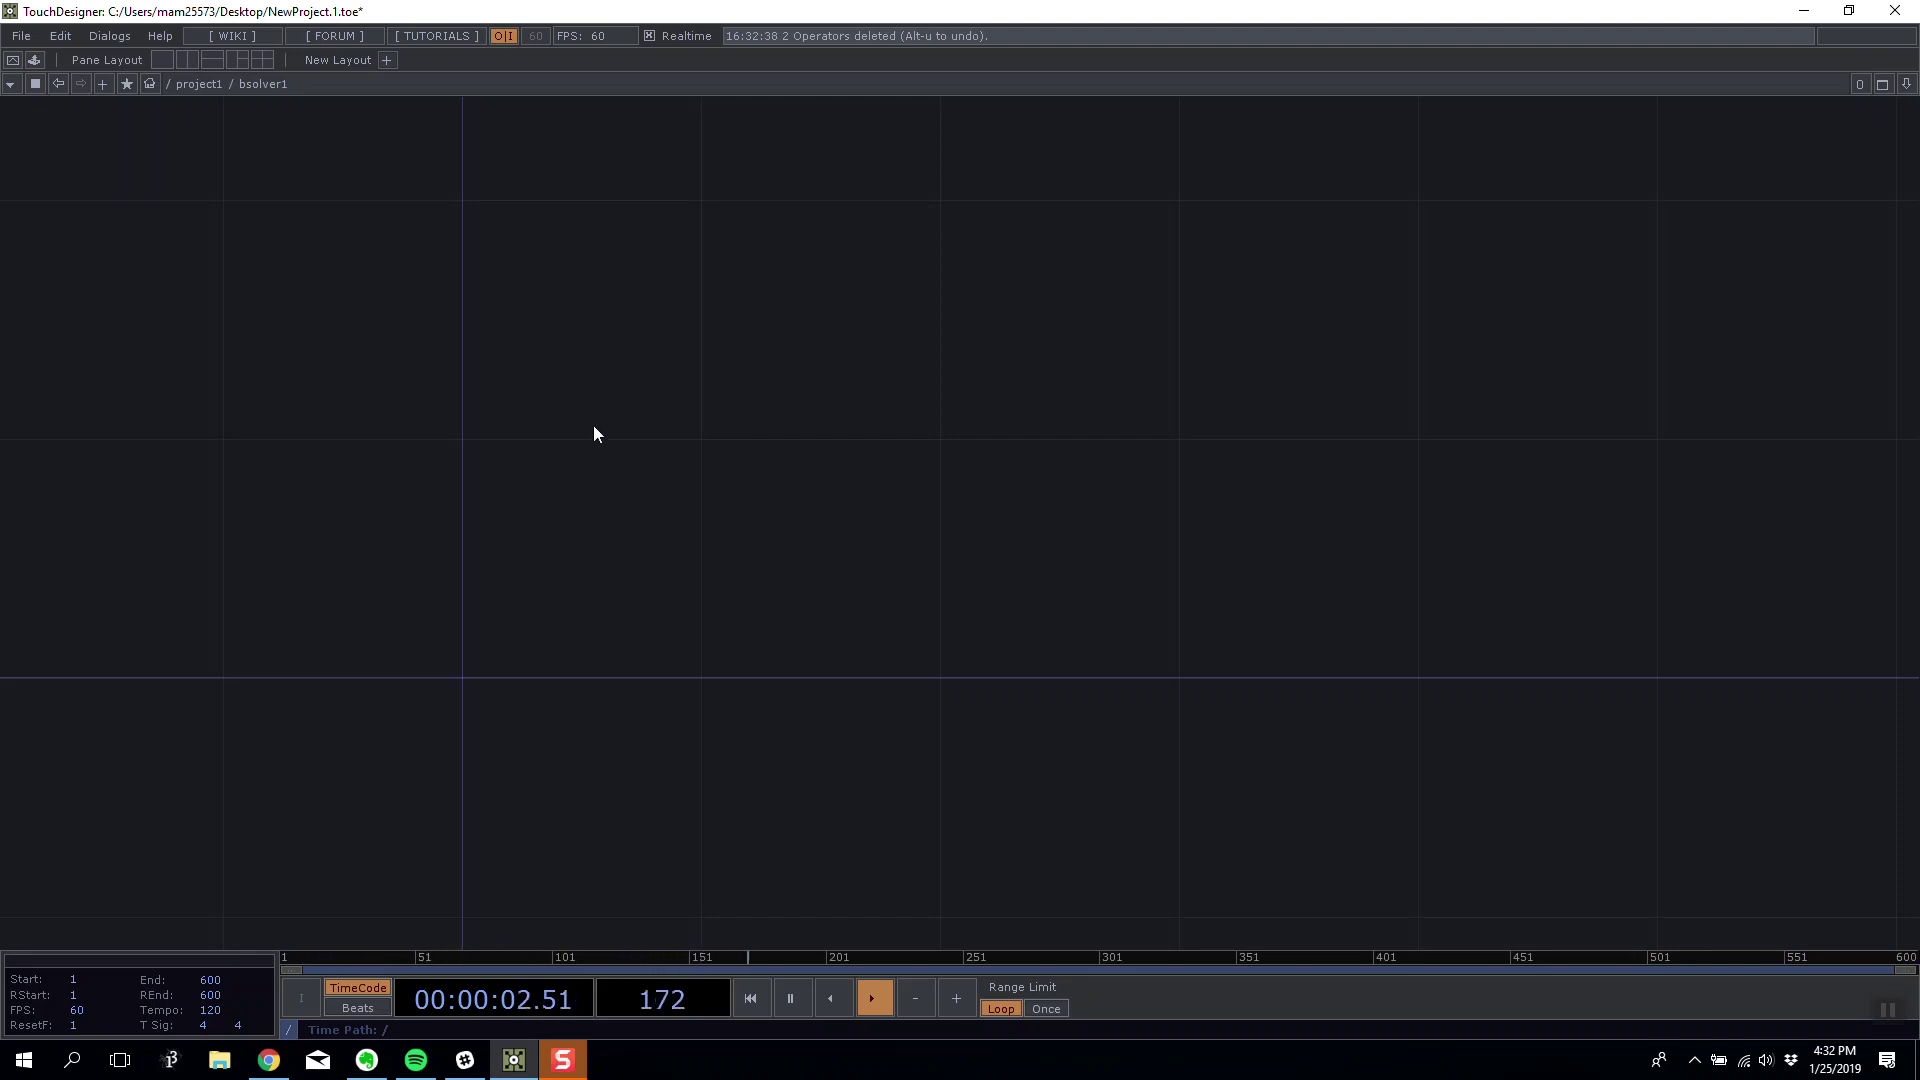
- Add a new Actor component inside the bsolver1 network
key("Tab")
left_click(1098, 371)
key("Tab")
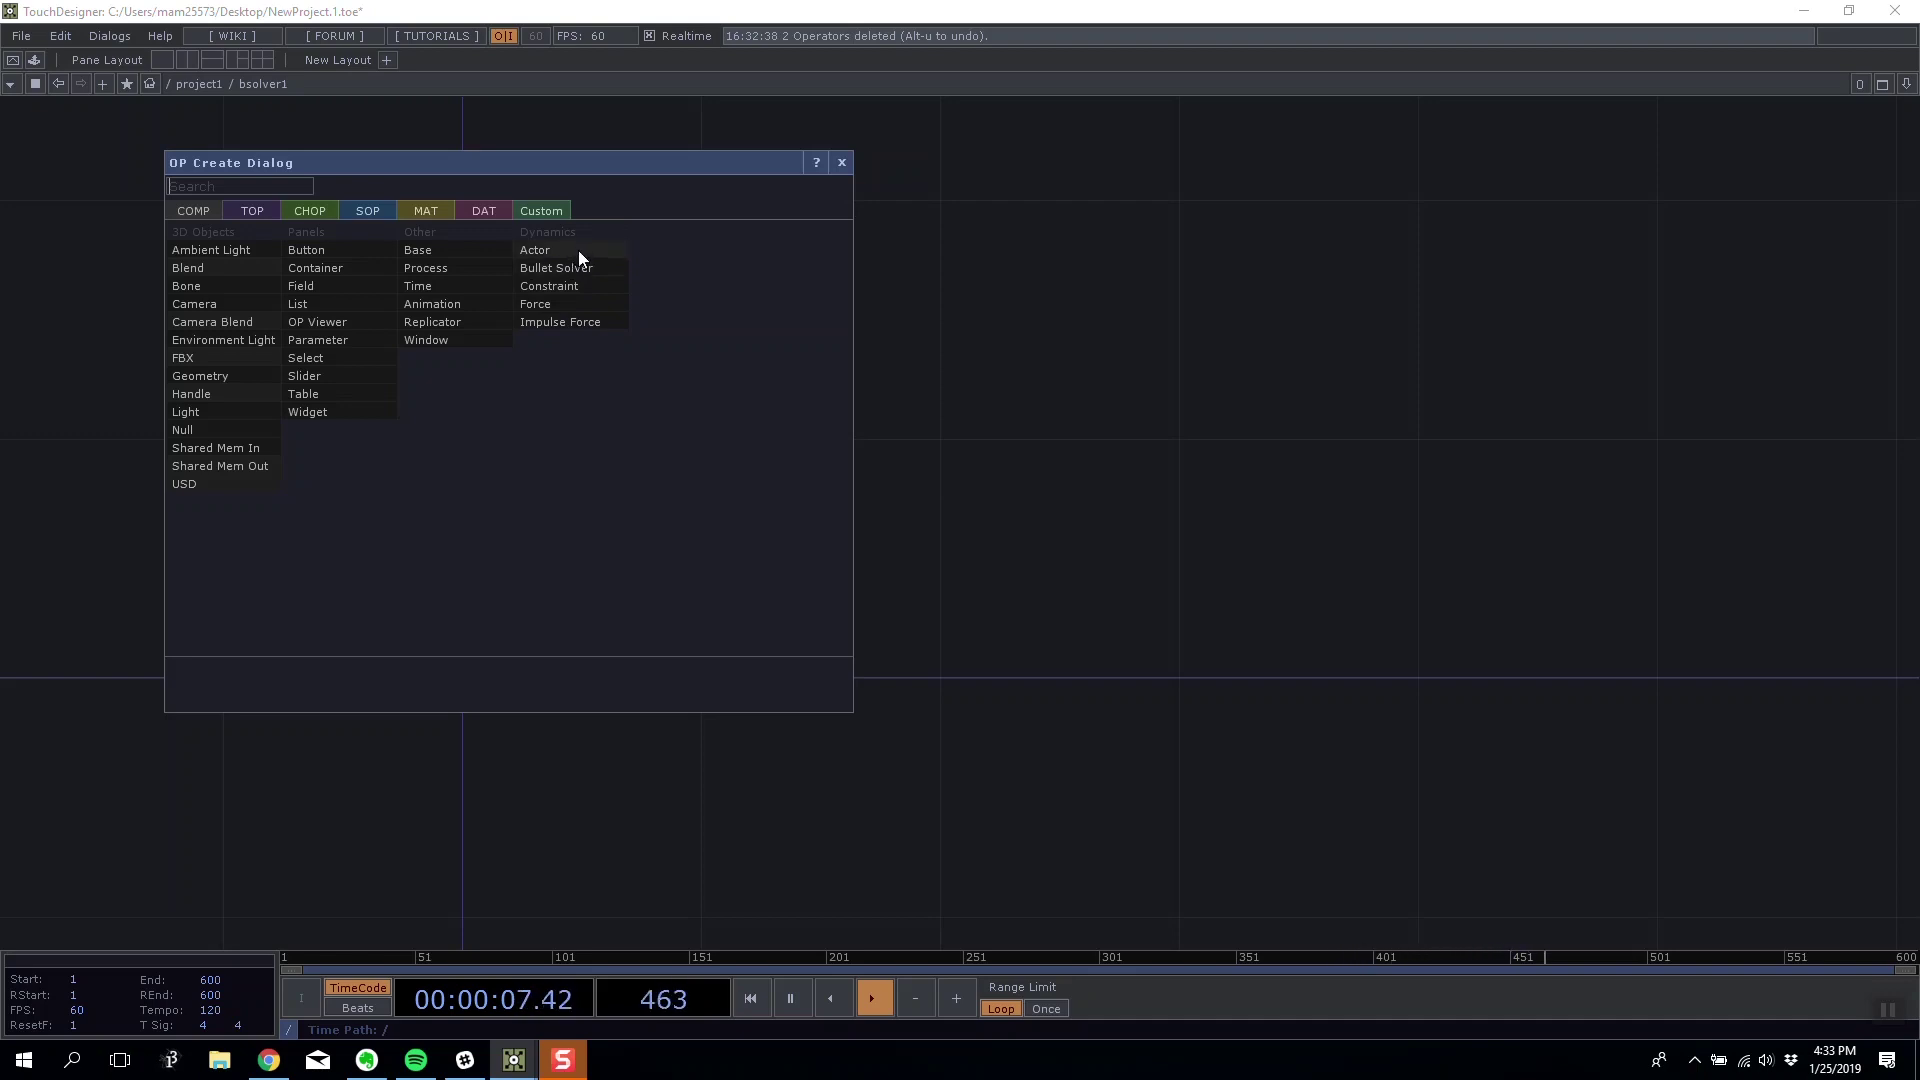
left_click(582, 250)
left_click(870, 327)
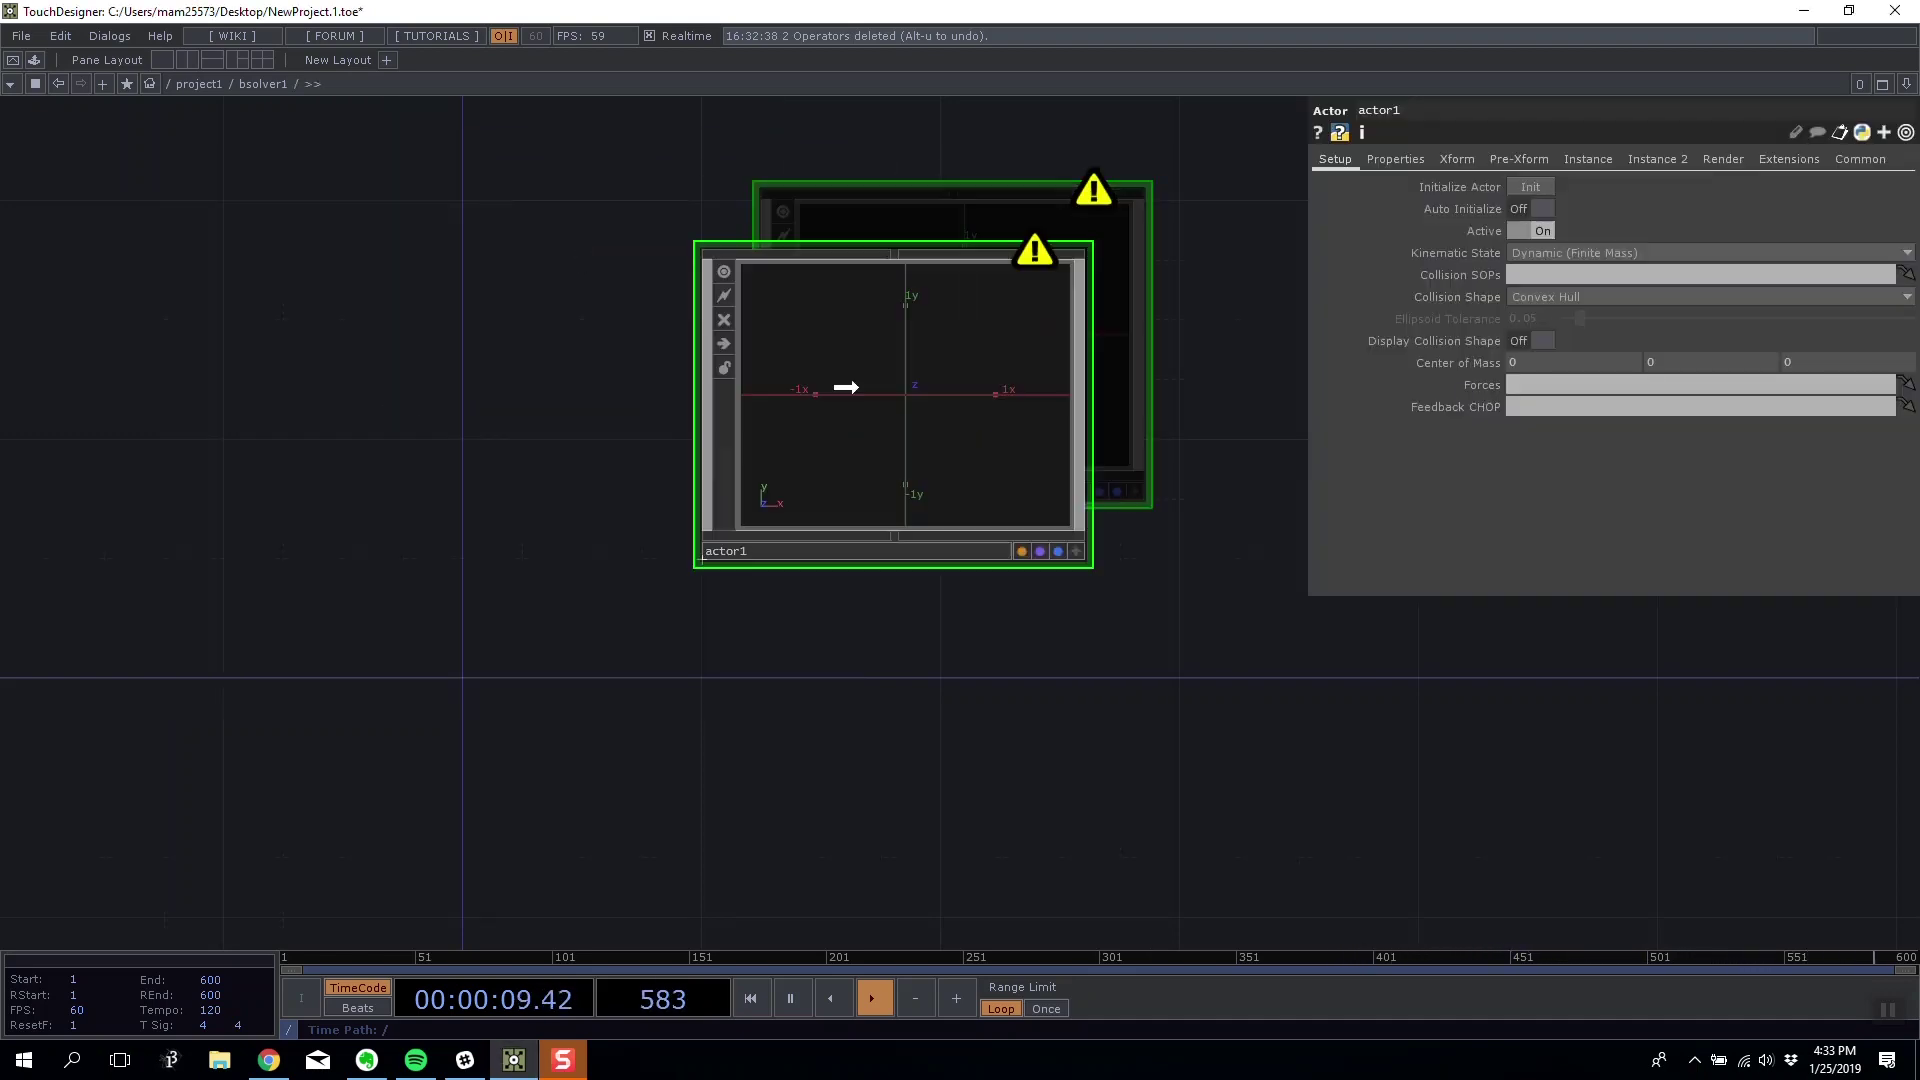
scroll(590, 415, "up", 3)
scroll(693, 360, "down", 4)
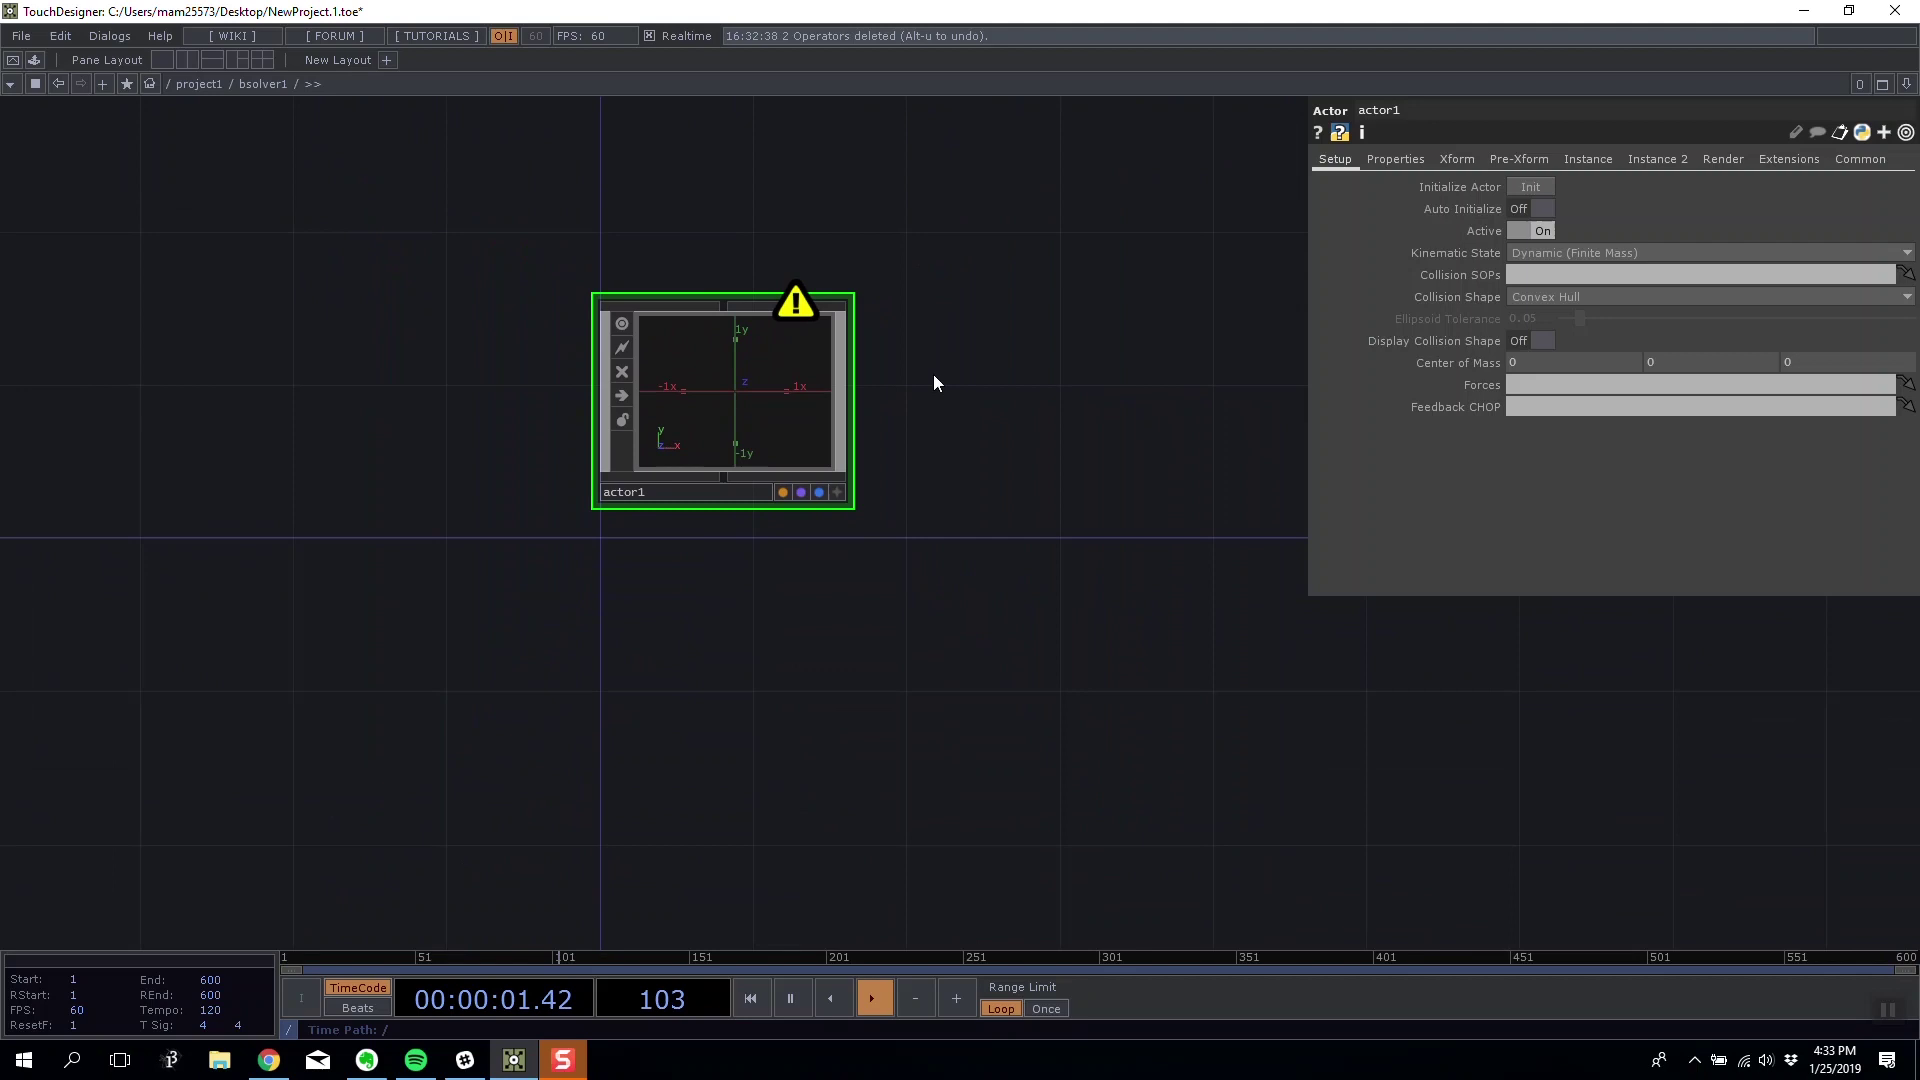
scroll(925, 362, "up", 3)
left_click_drag(916, 353, 990, 411)
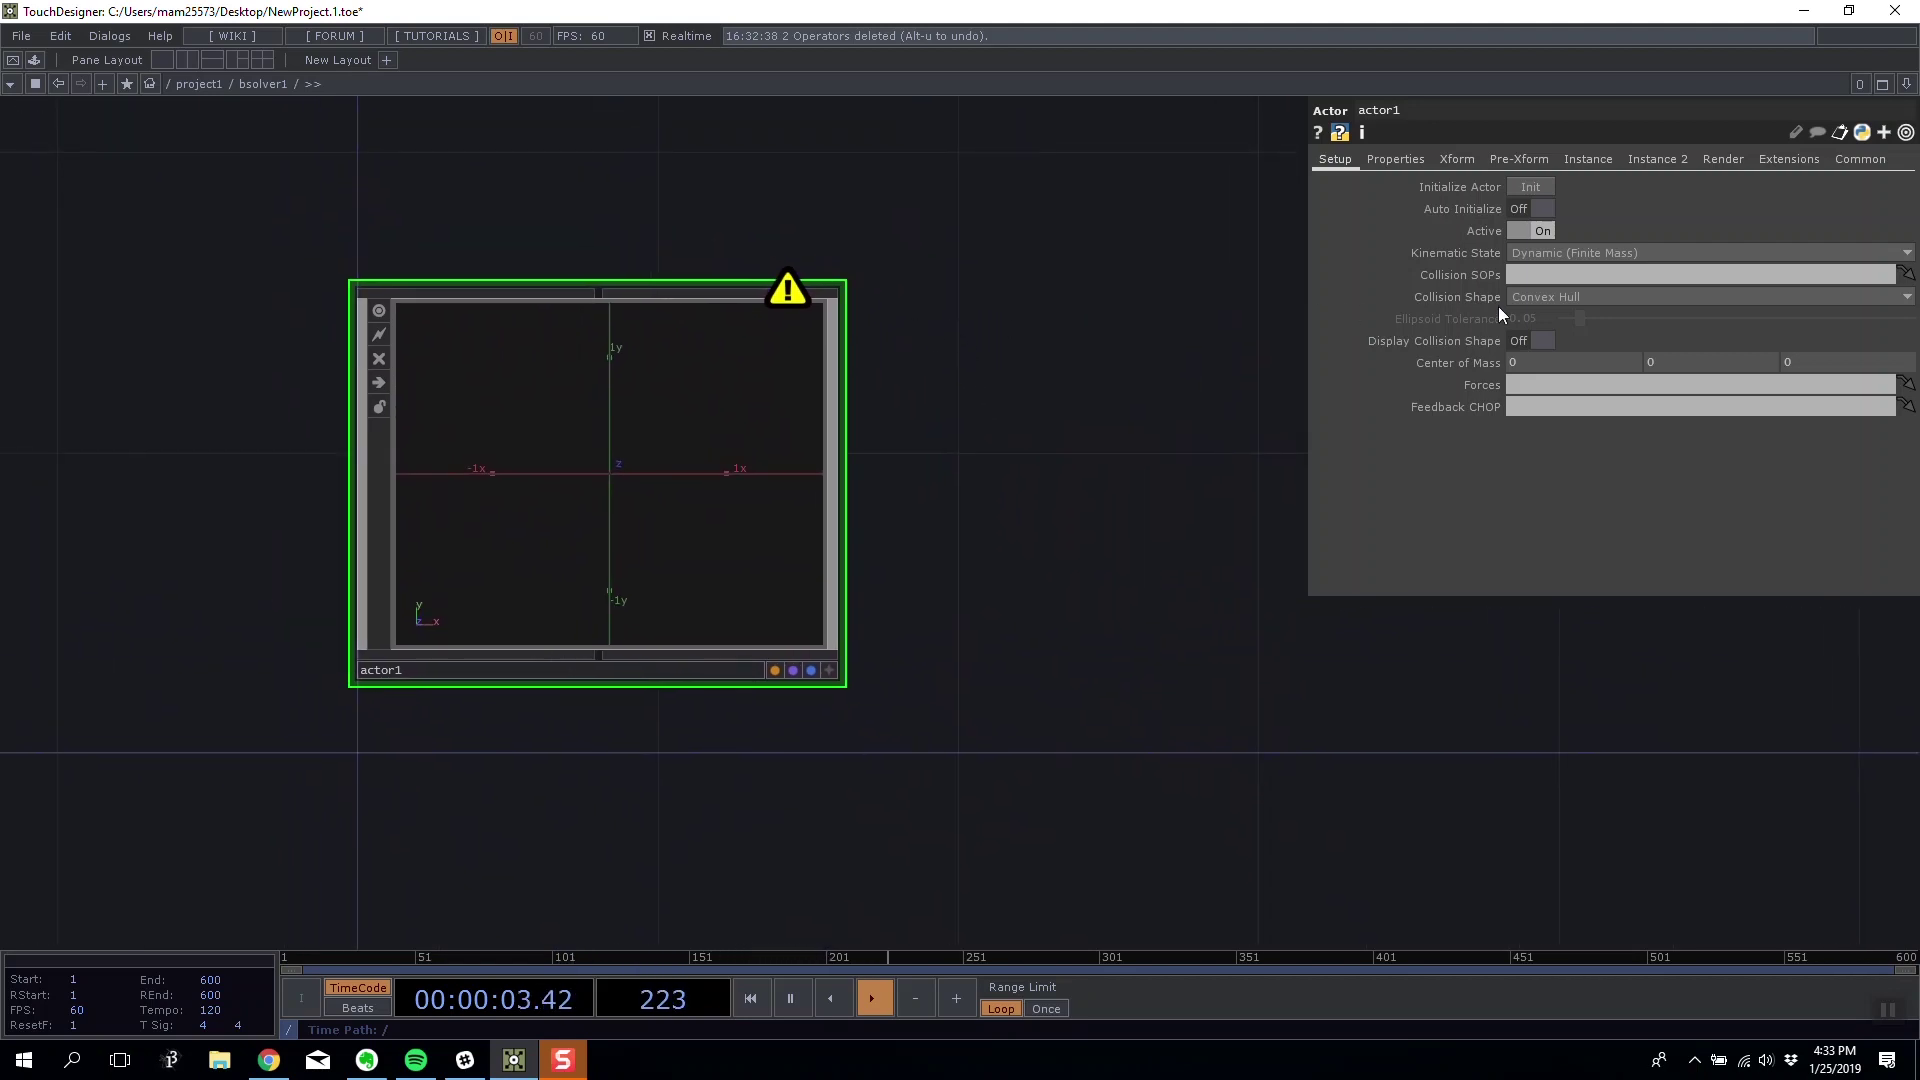
- Review the Kinematic State options available for actor1 without changing the setting
left_click(1585, 254)
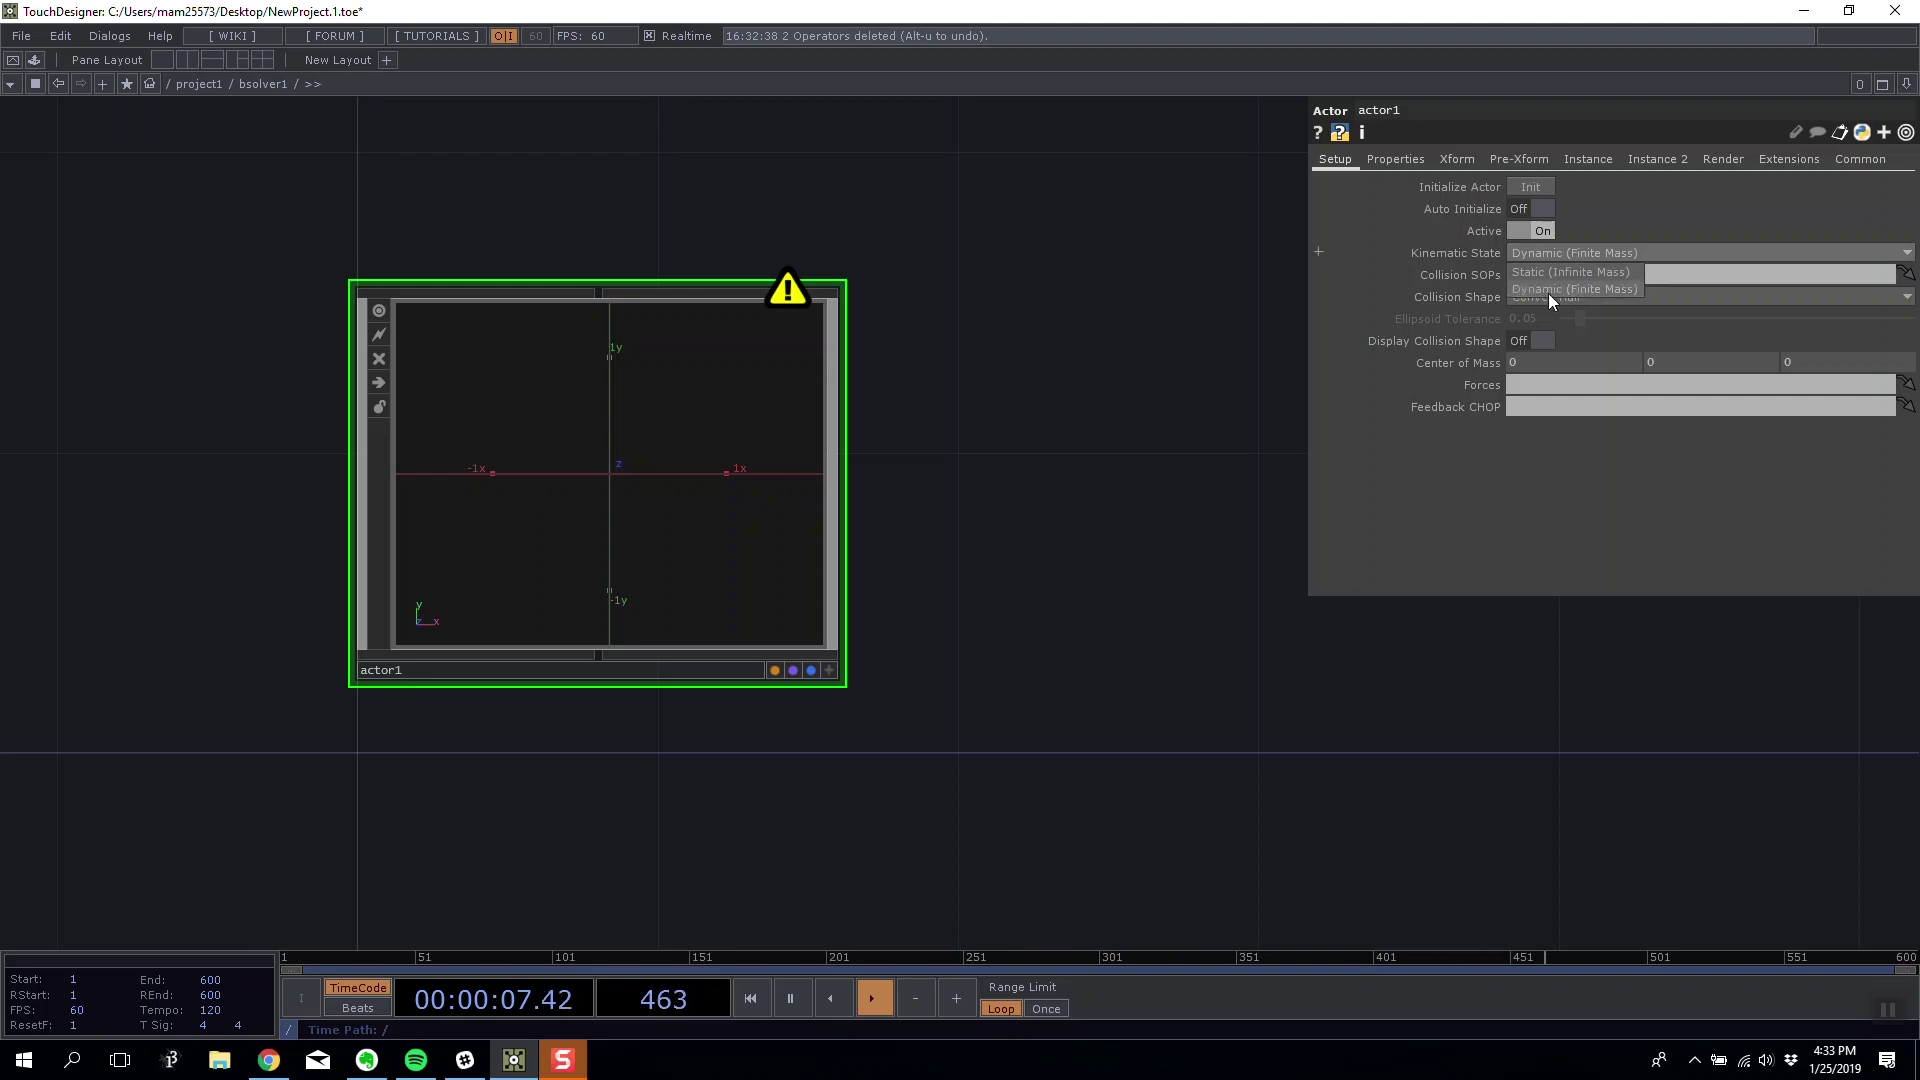
left_click(1201, 300)
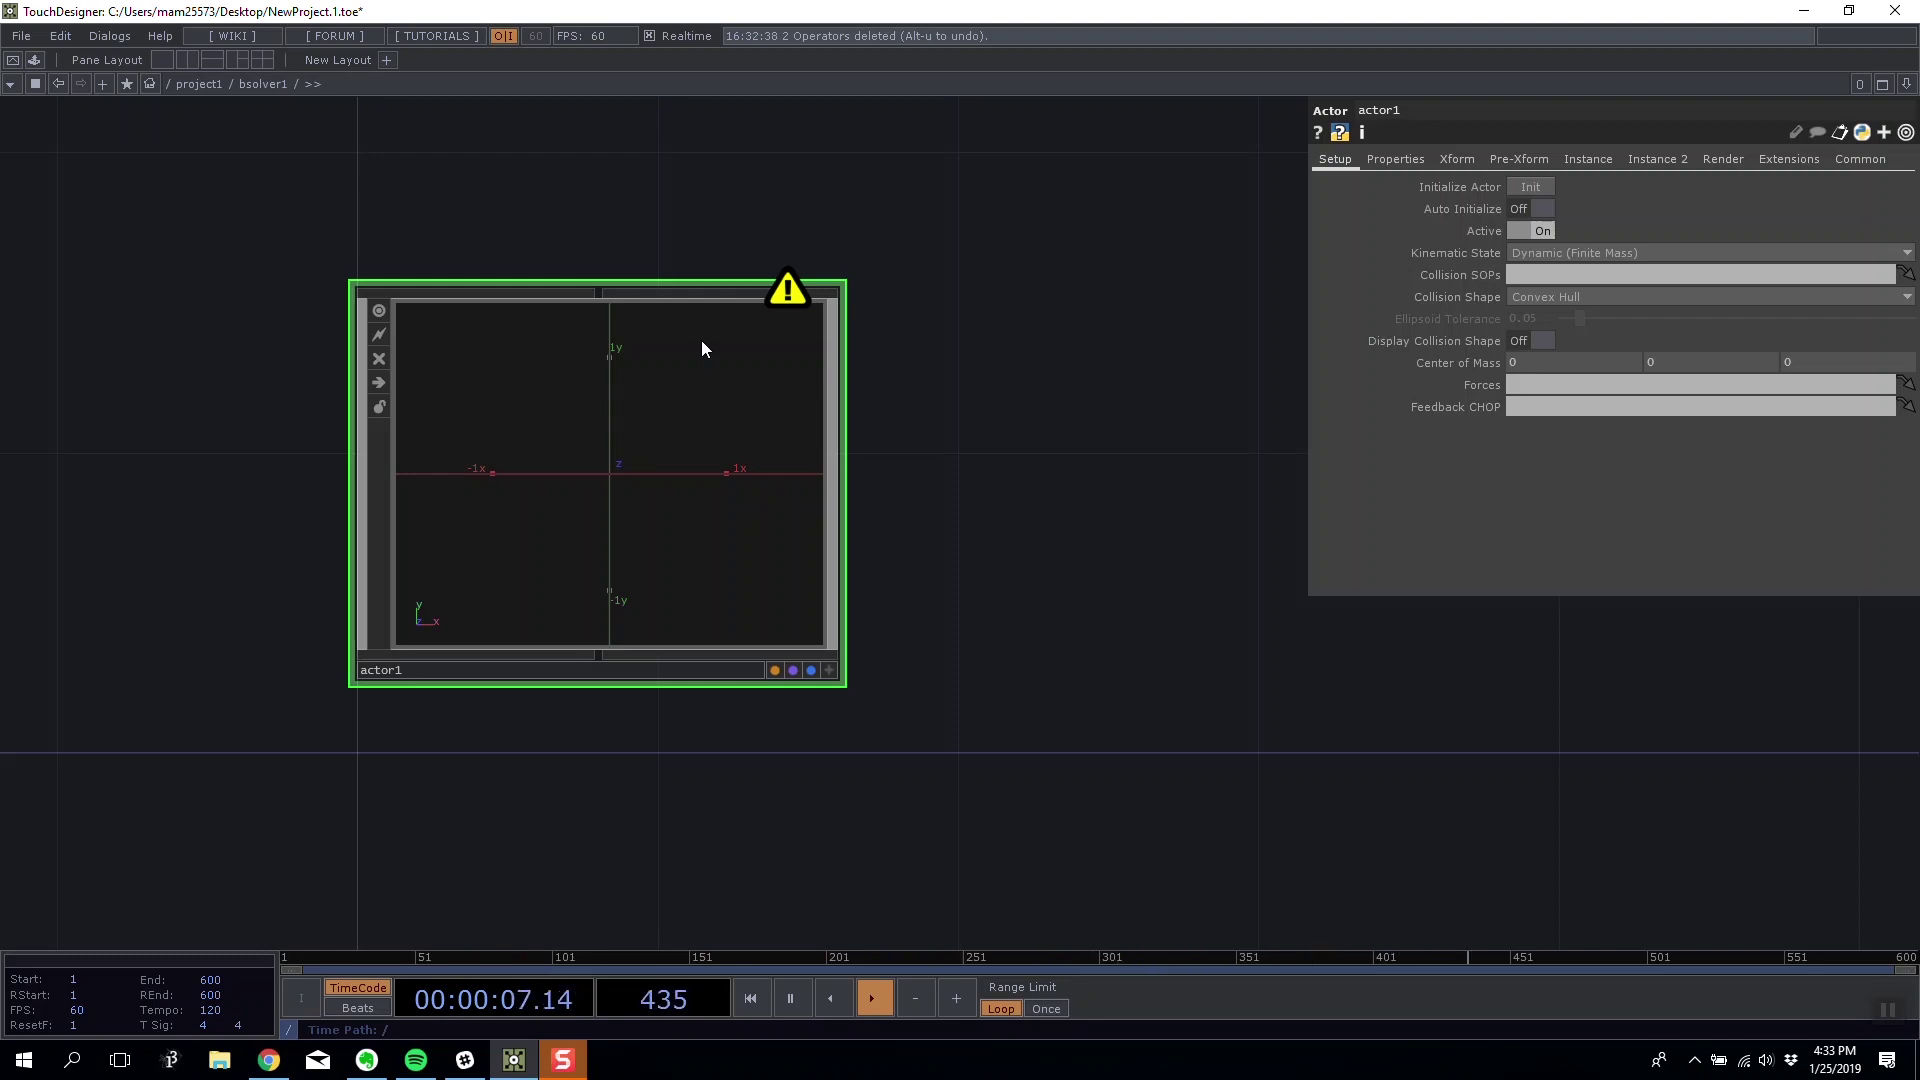
left_click_drag(822, 348, 710, 362)
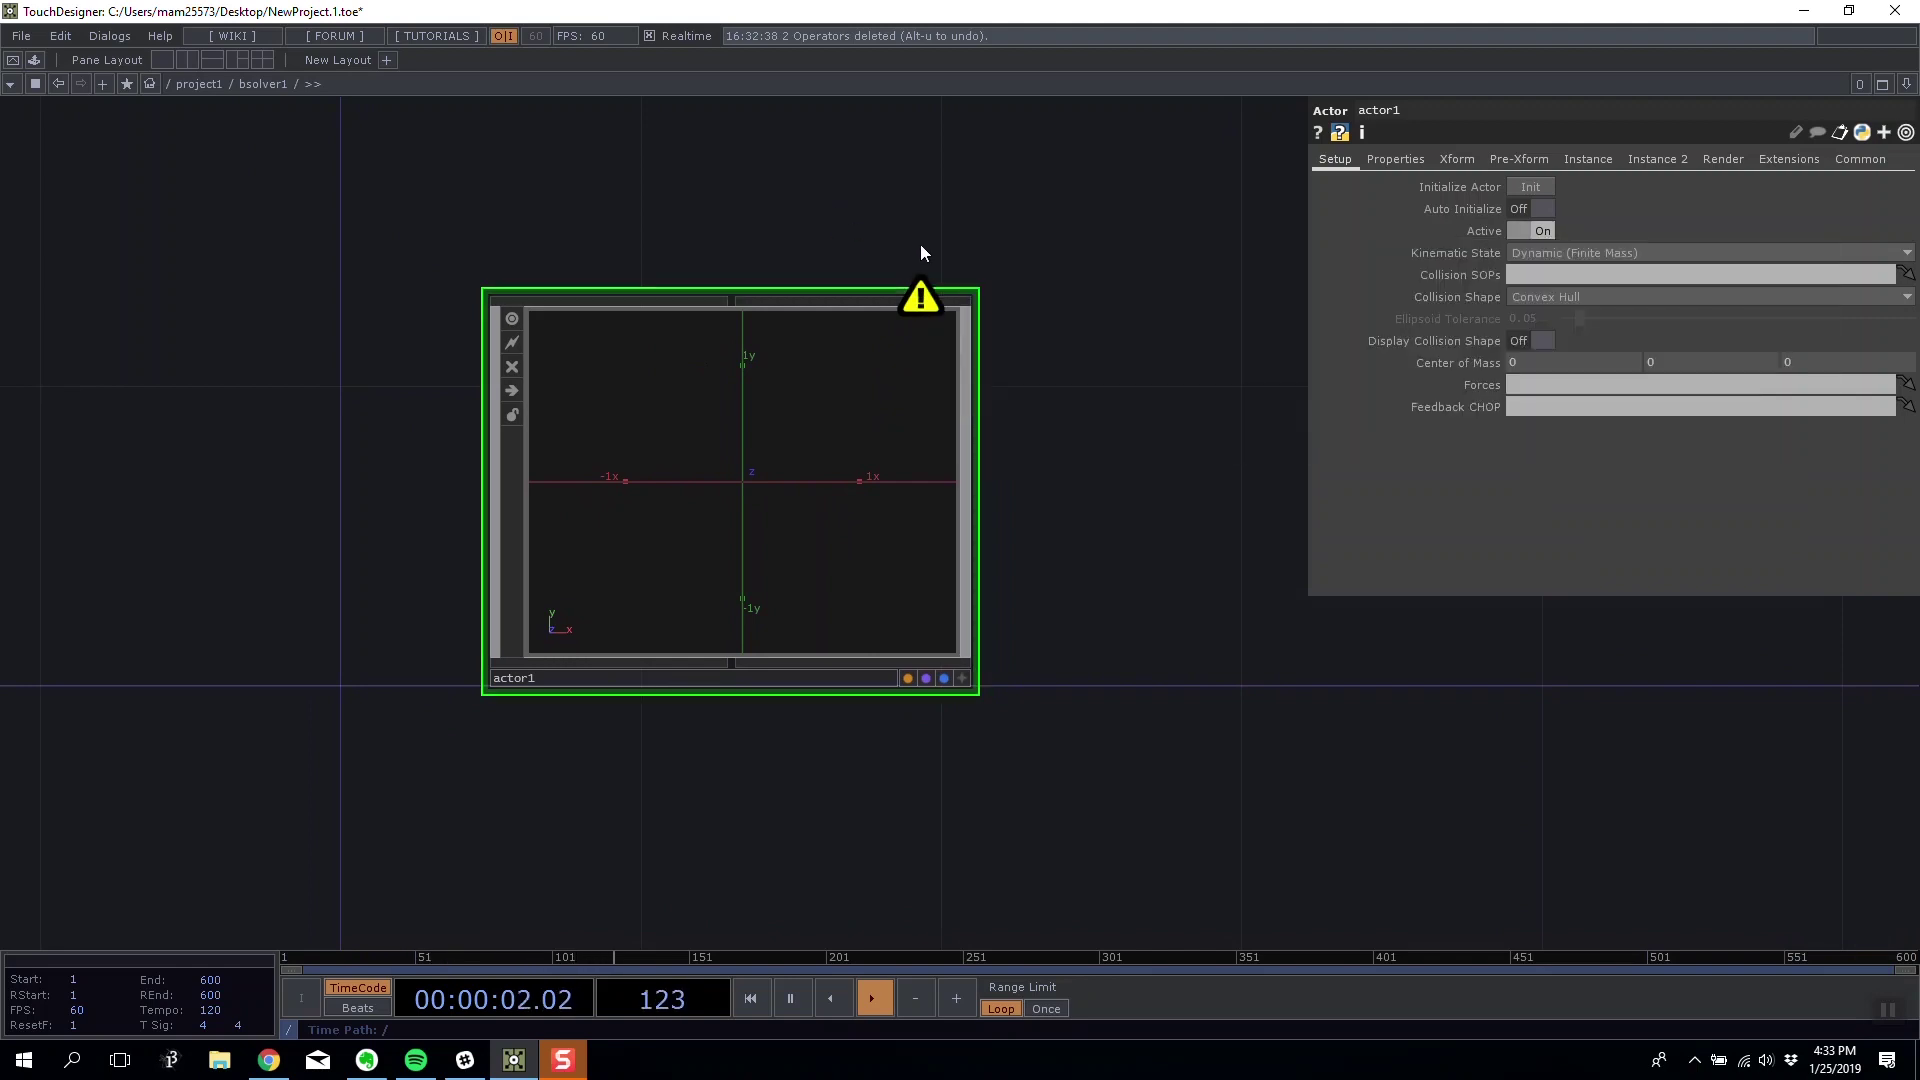
left_click_drag(1029, 347, 1008, 299)
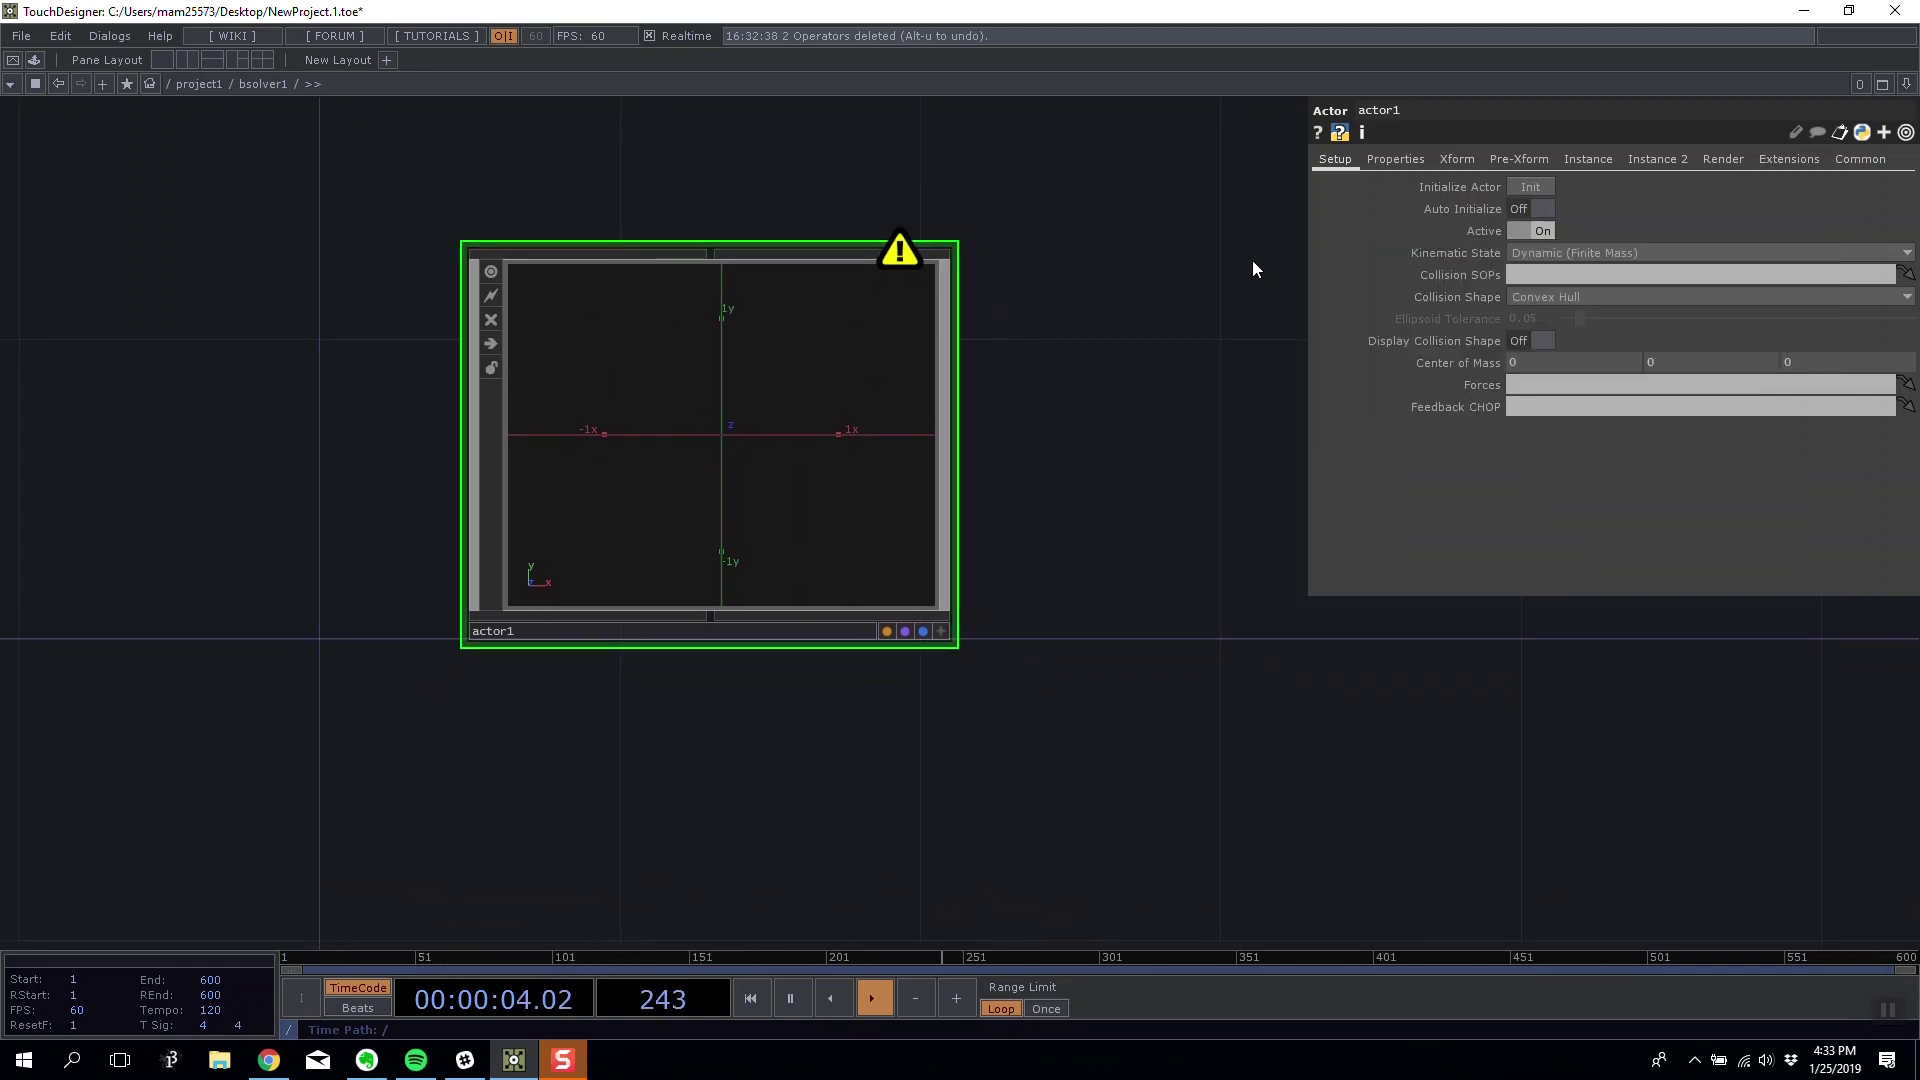
left_click_drag(1156, 272, 1150, 289)
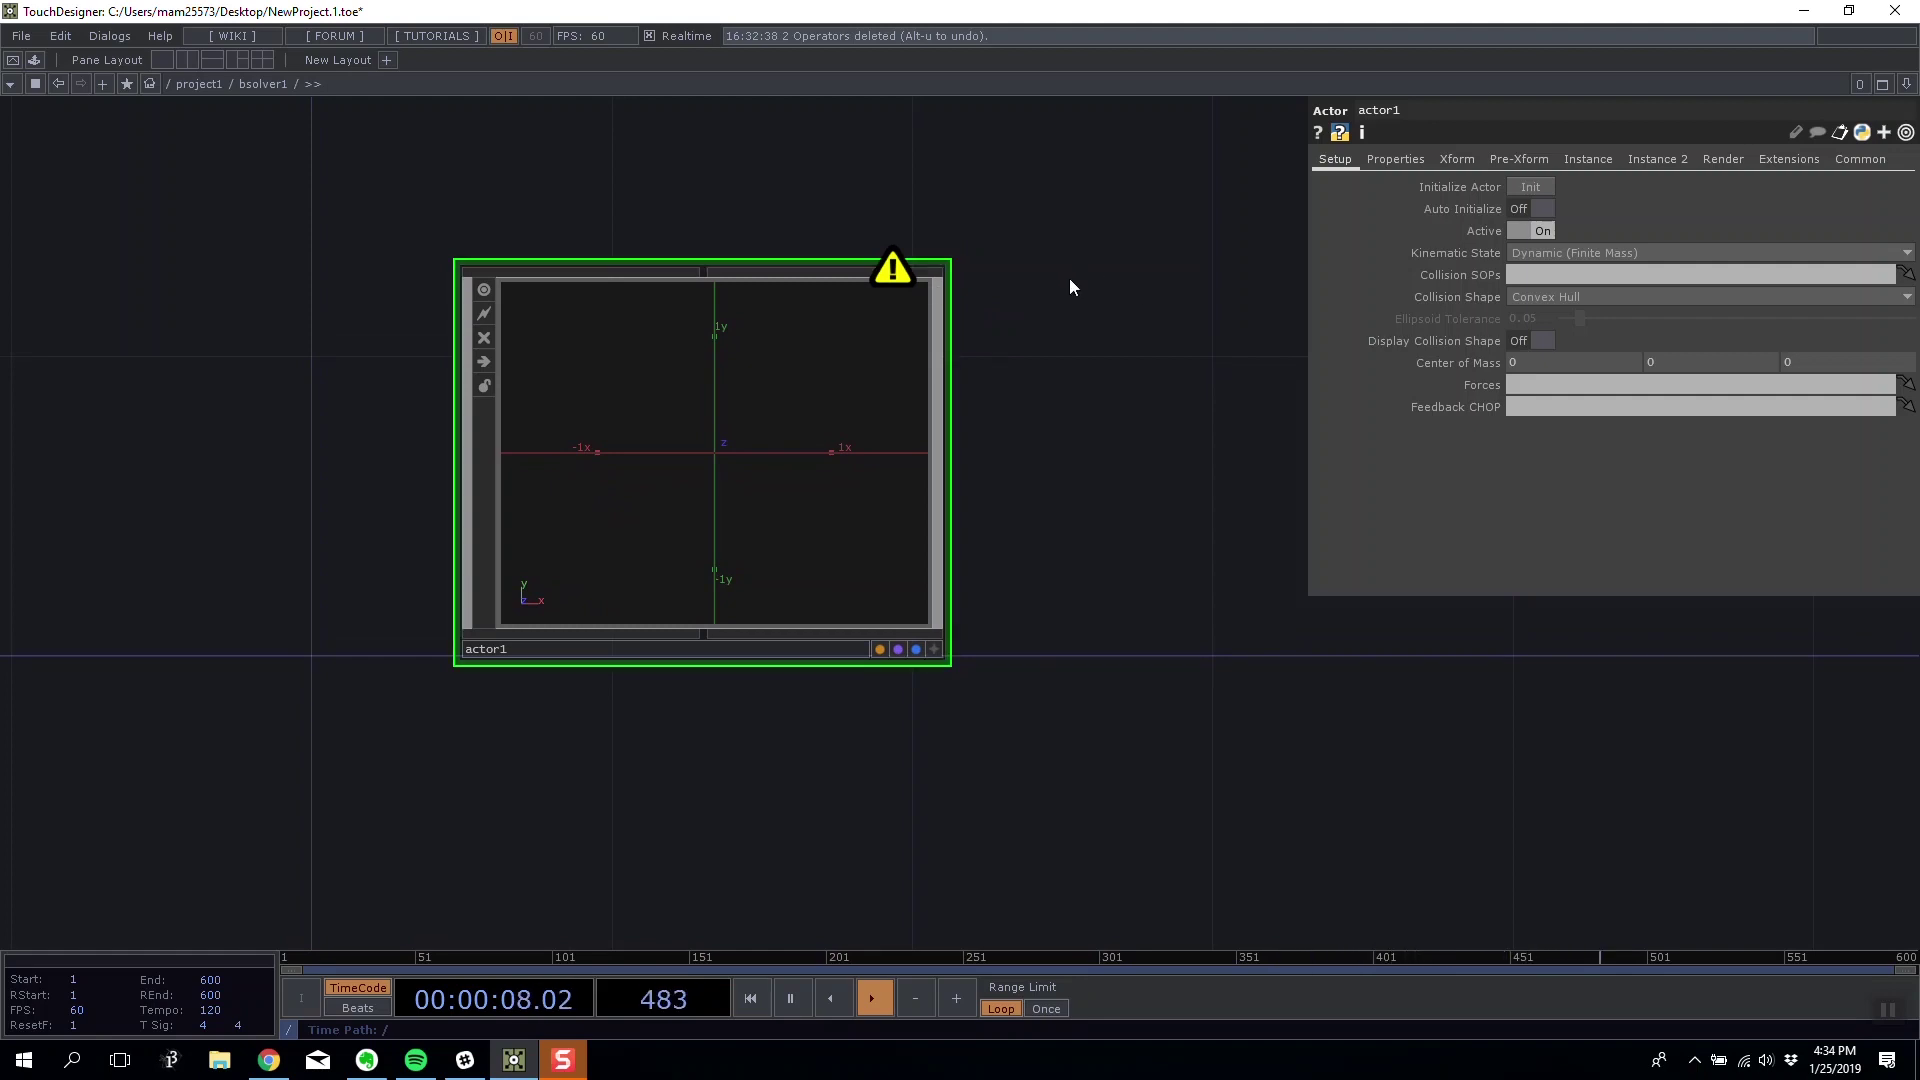
left_click_drag(1070, 287, 1079, 253)
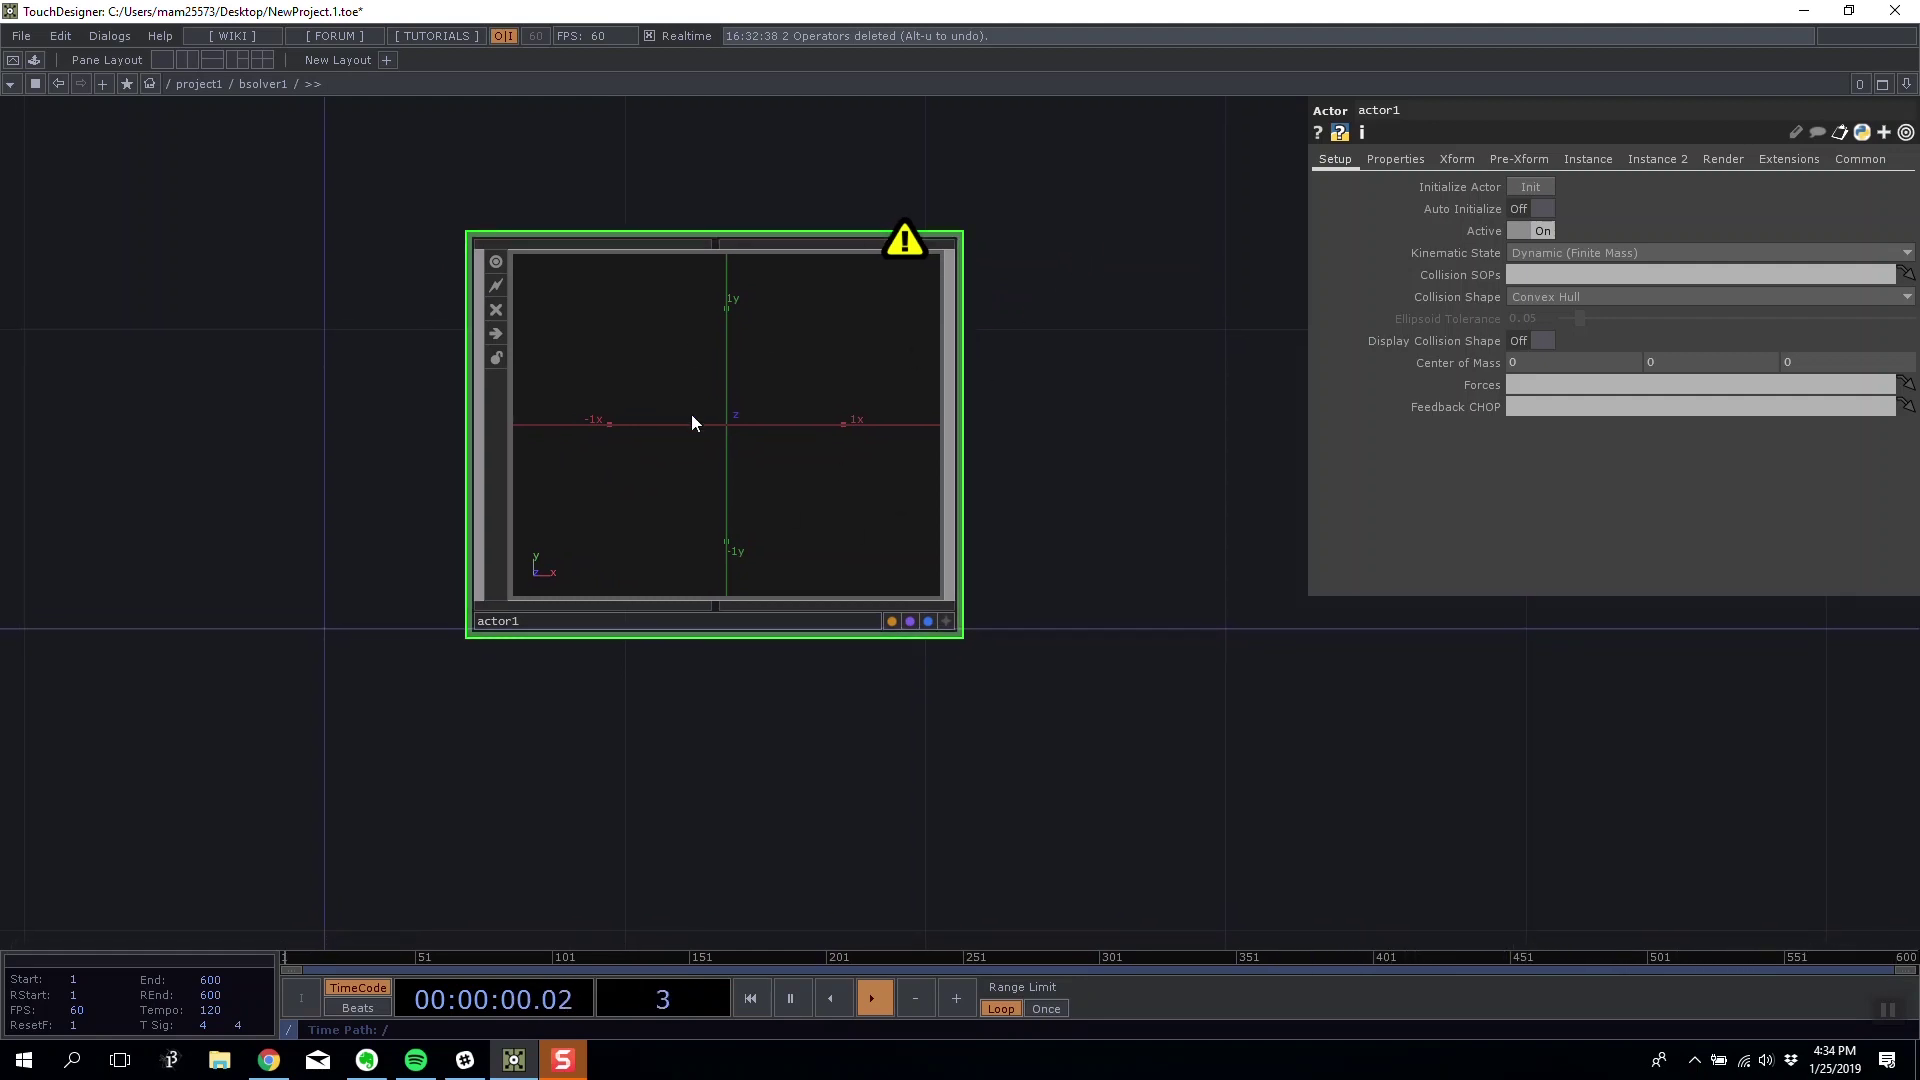
- Enter the actor1 network, split the workspace into three panes, and make the upper smaller pane a Geometry Viewer
scroll(762, 415, "up", 10)
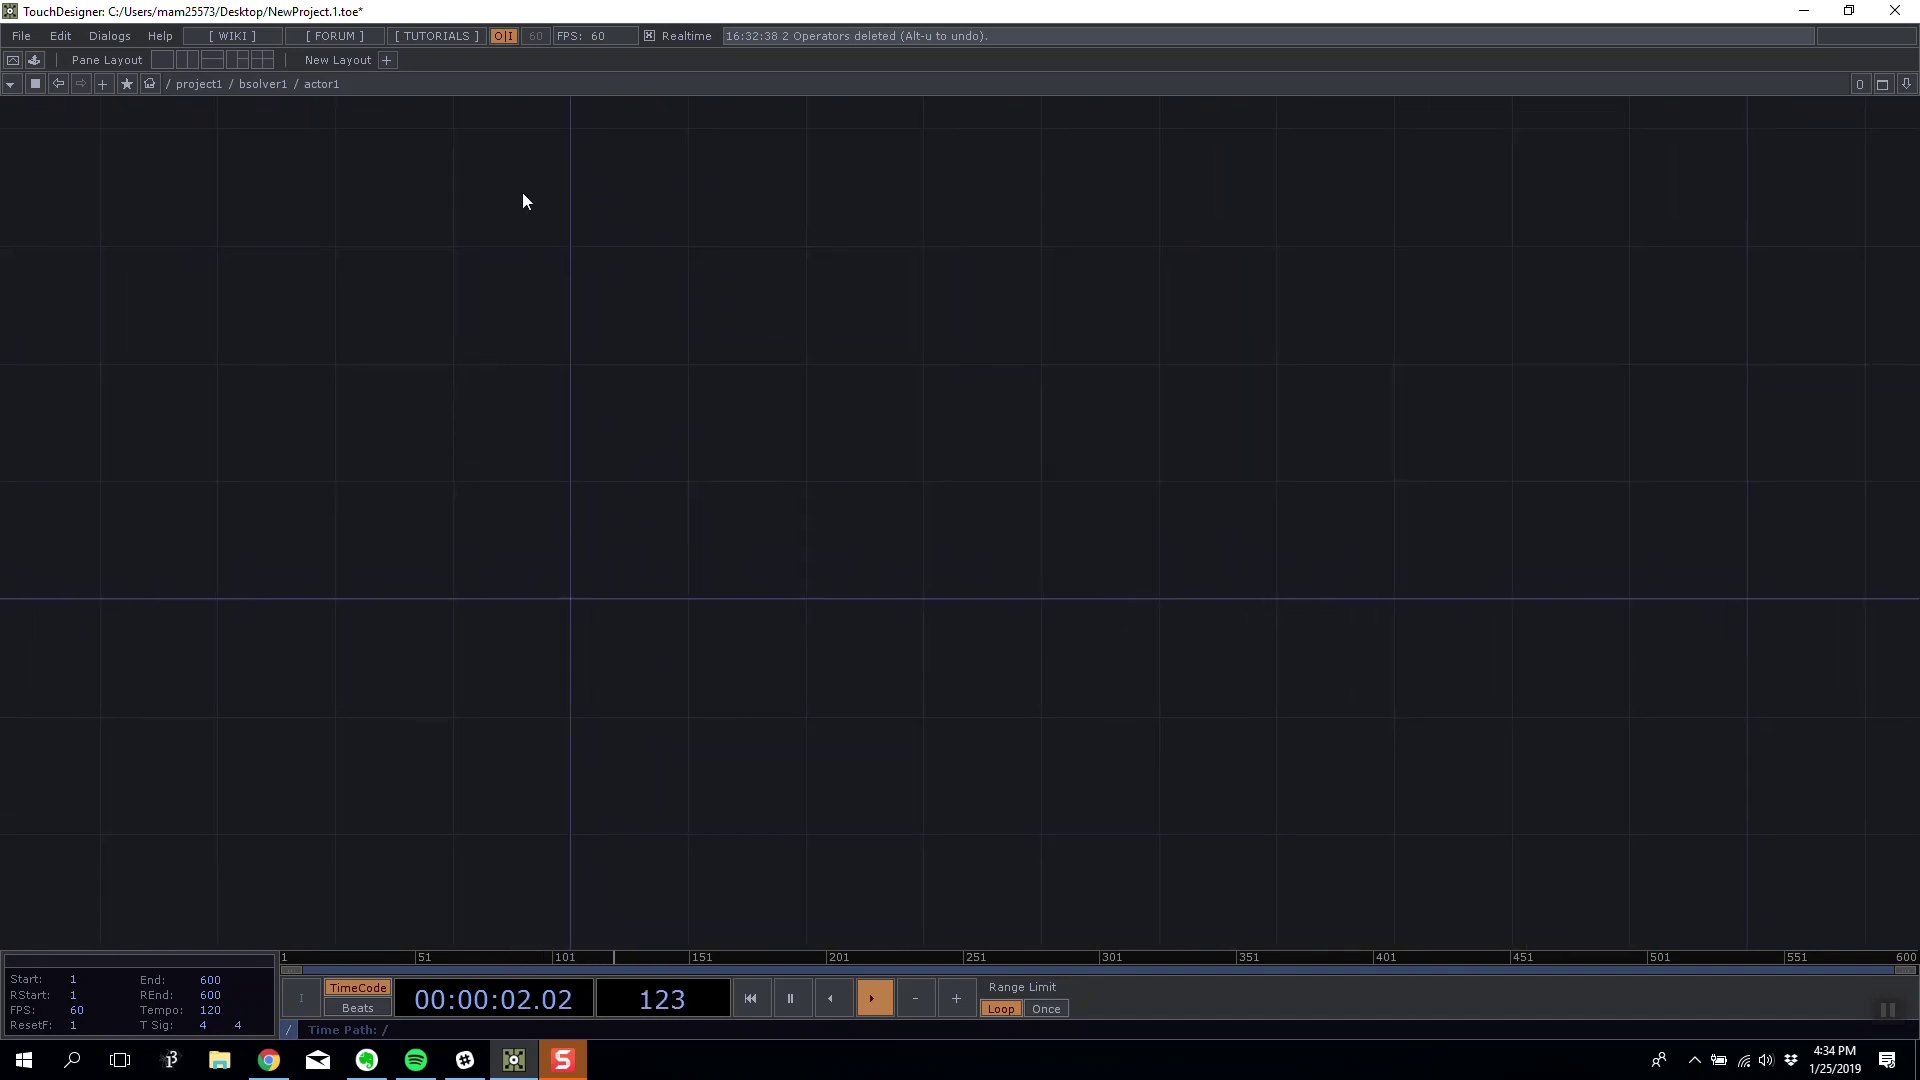
left_click(237, 60)
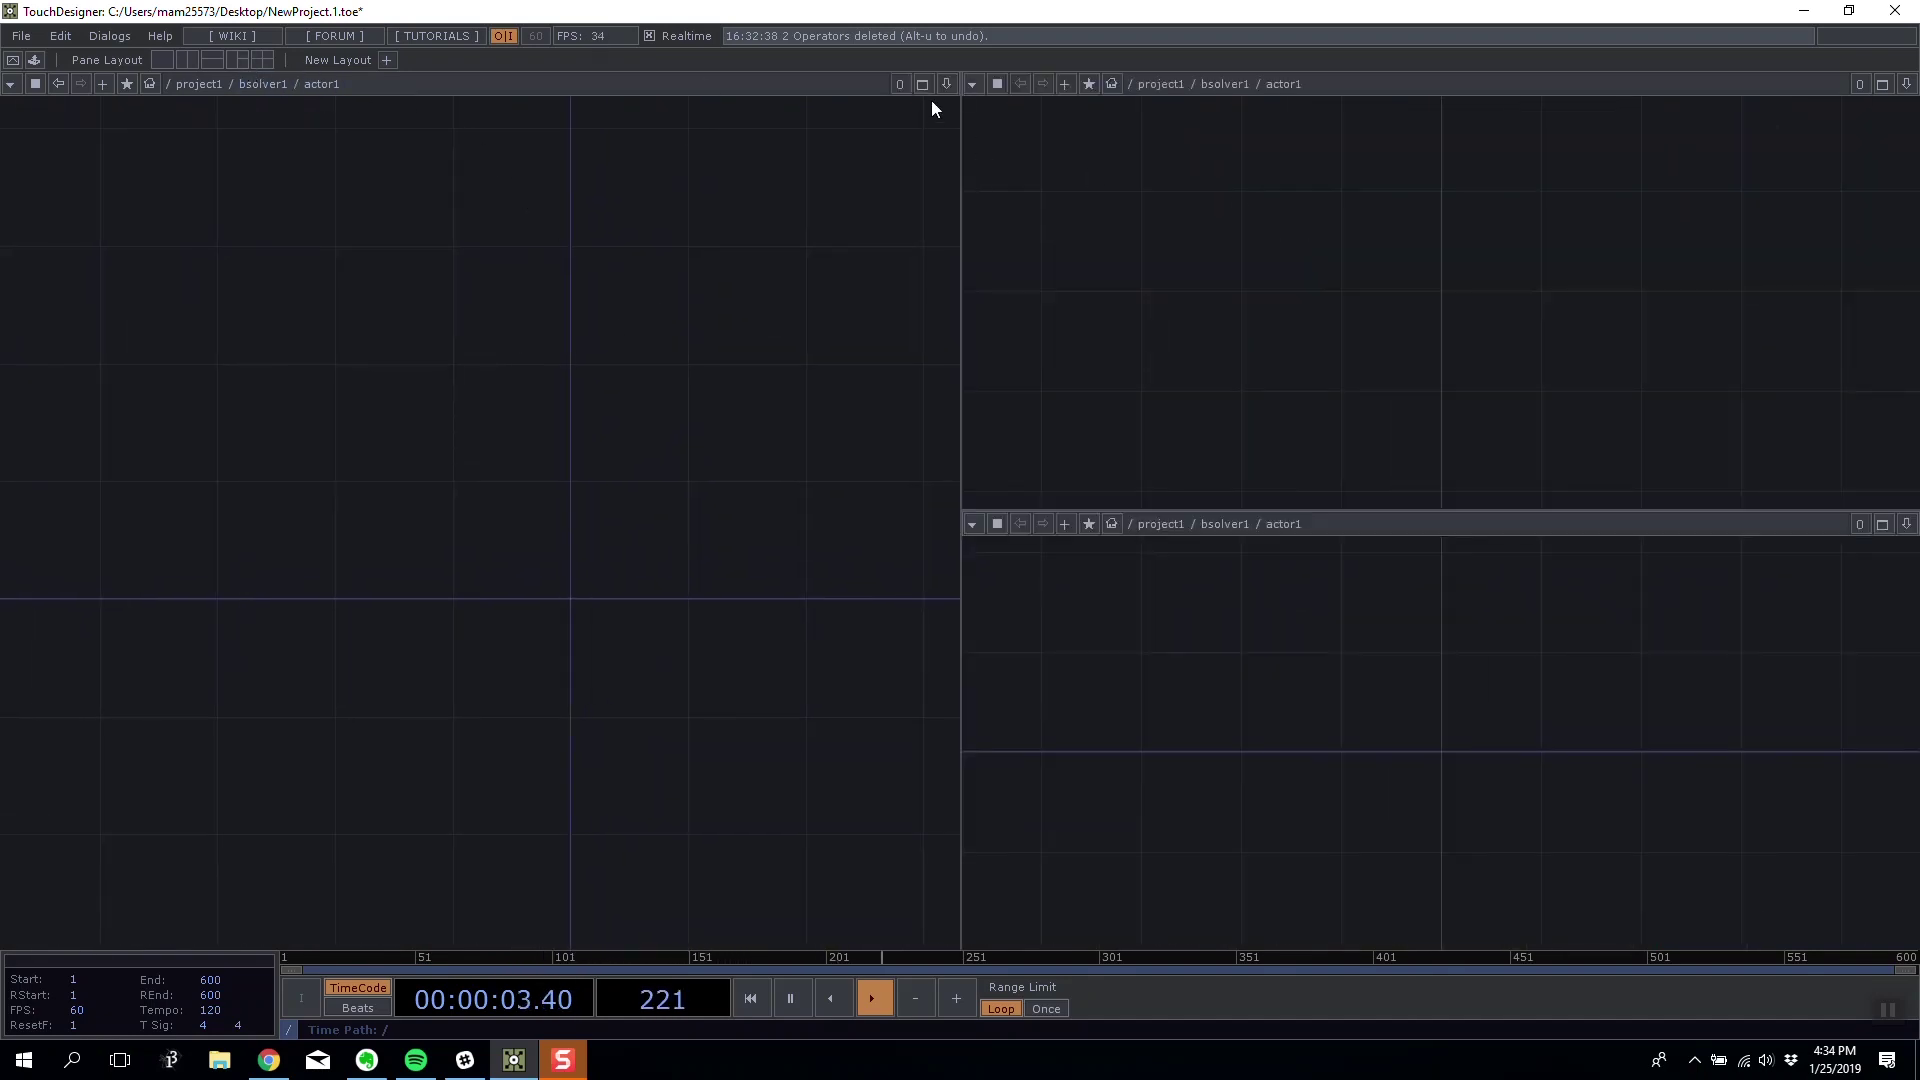
left_click(974, 84)
left_click(1012, 147)
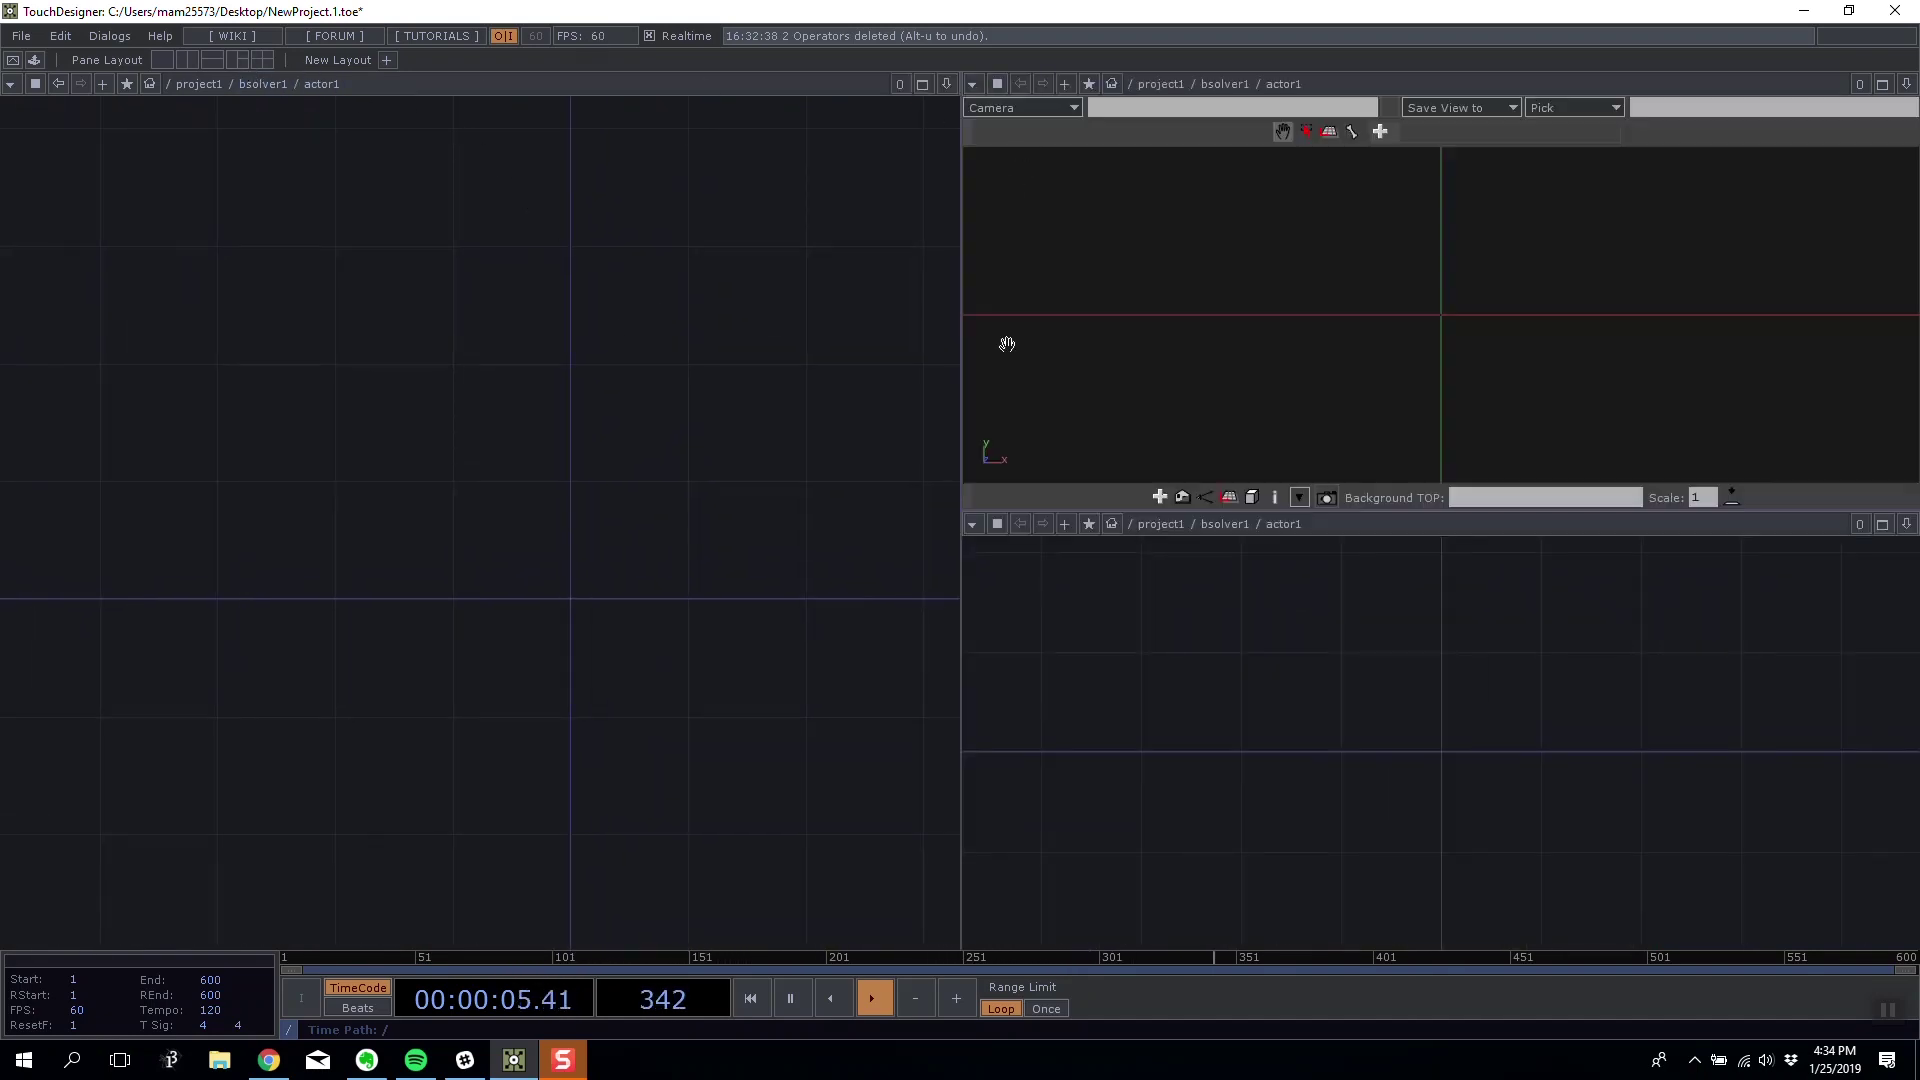
- Make the remaining smaller pane show Textport and DATs, and widen the network editor pane
left_click(970, 526)
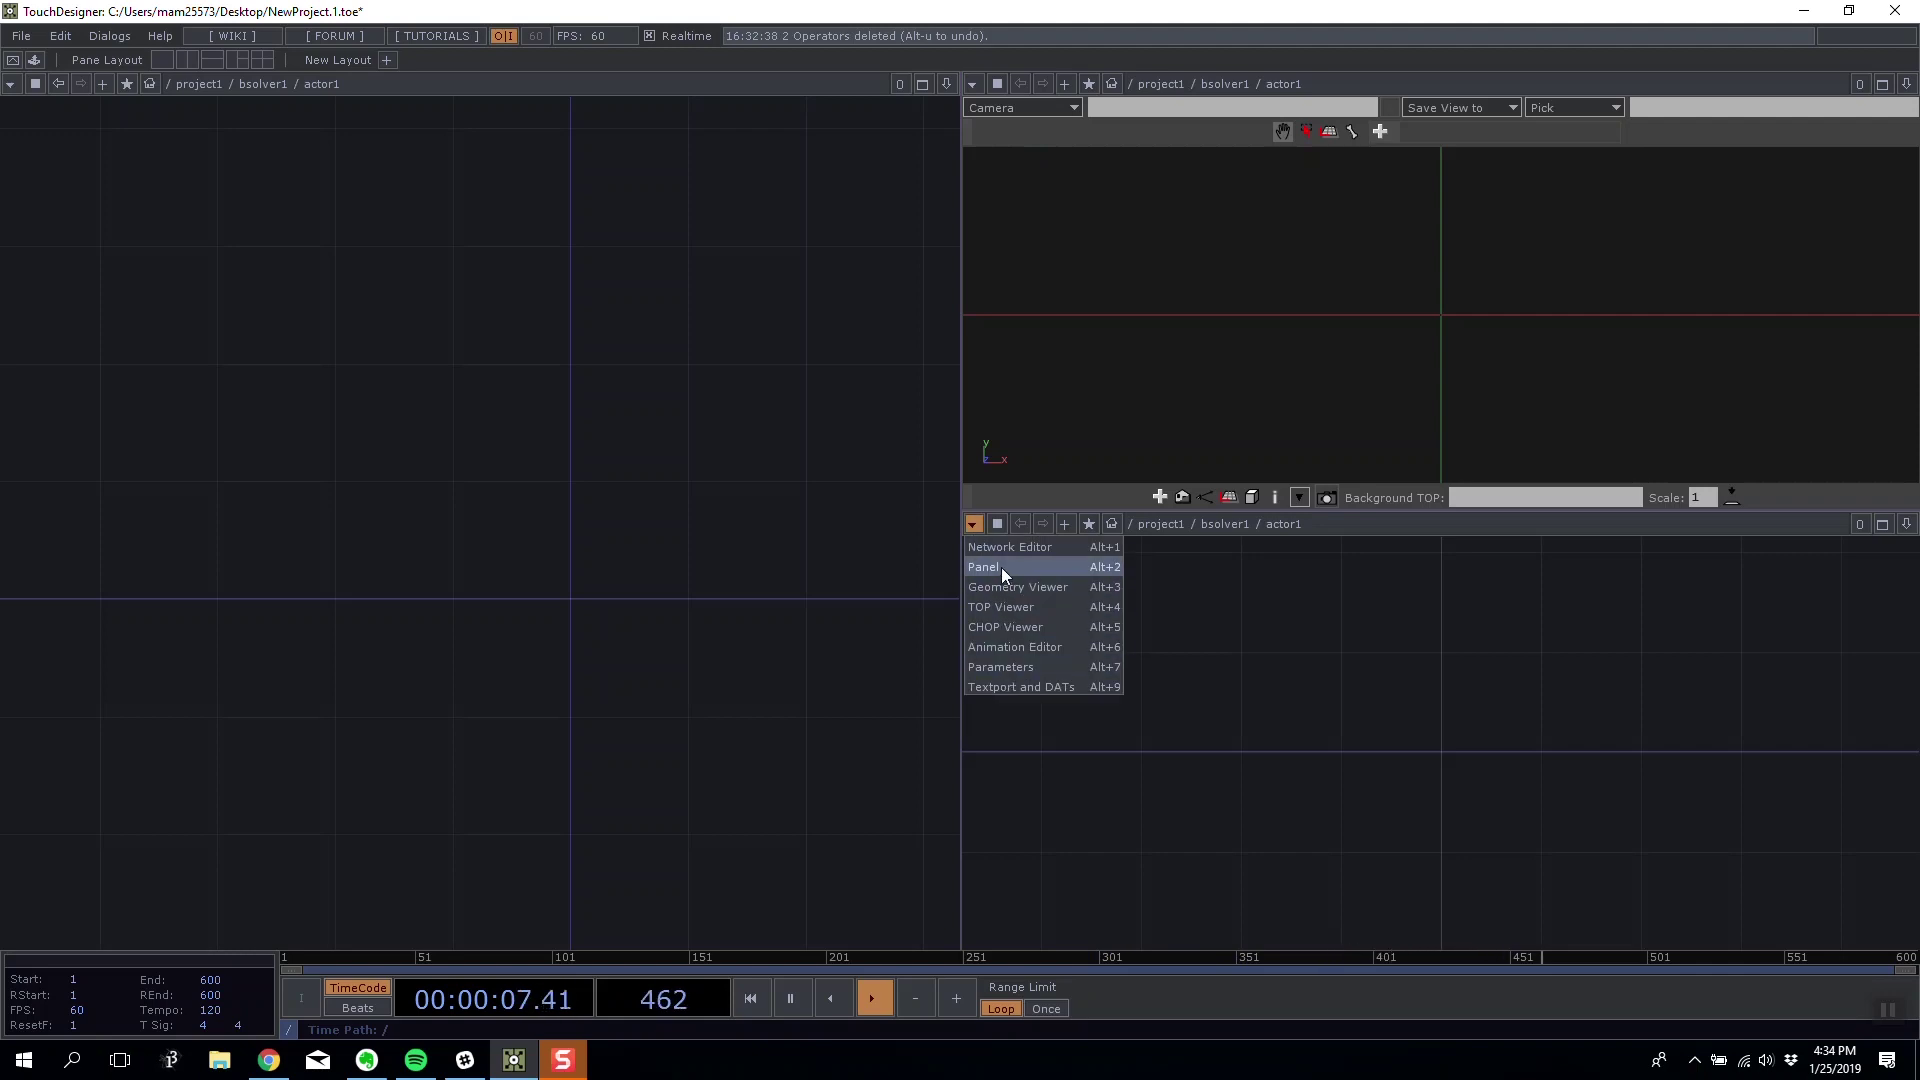
left_click(1050, 687)
left_click_drag(961, 597, 1403, 500)
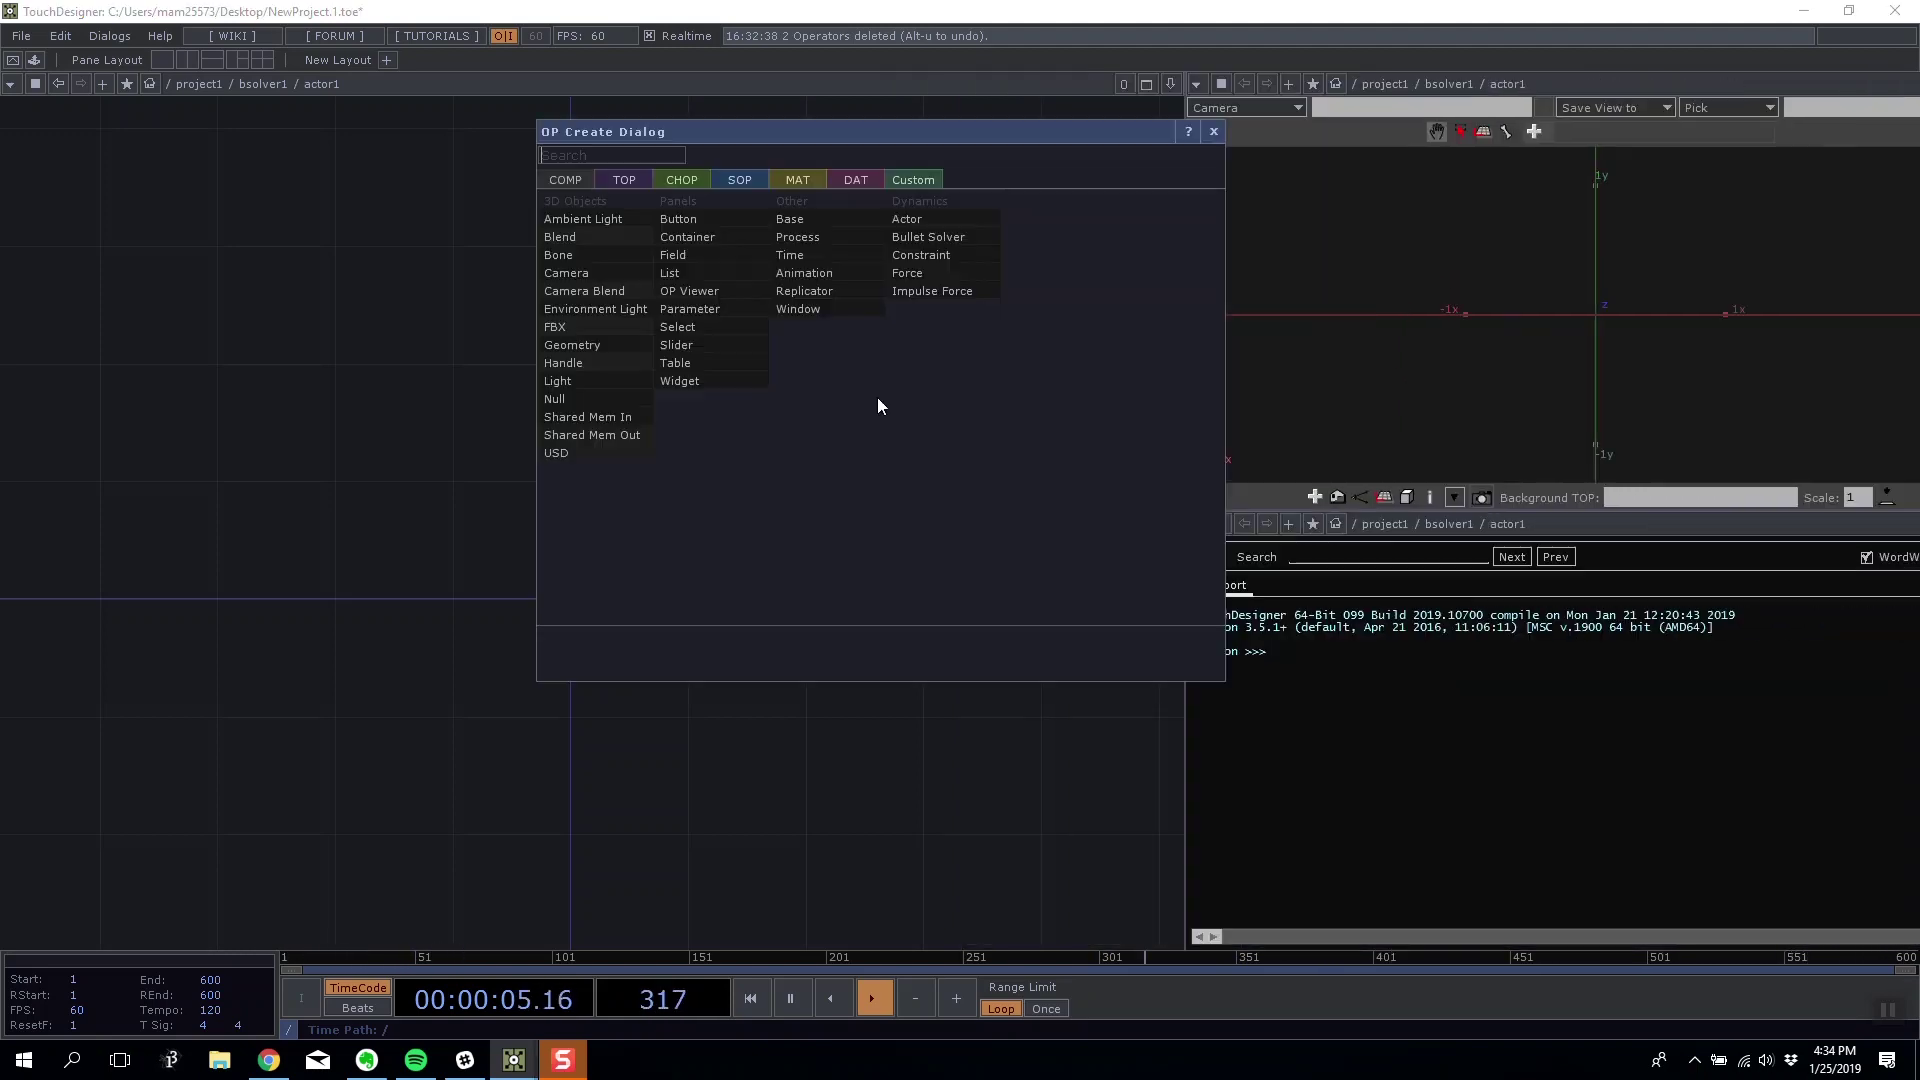
- Add a Rectangle SOP inside the actor1 network
left_click(299, 369)
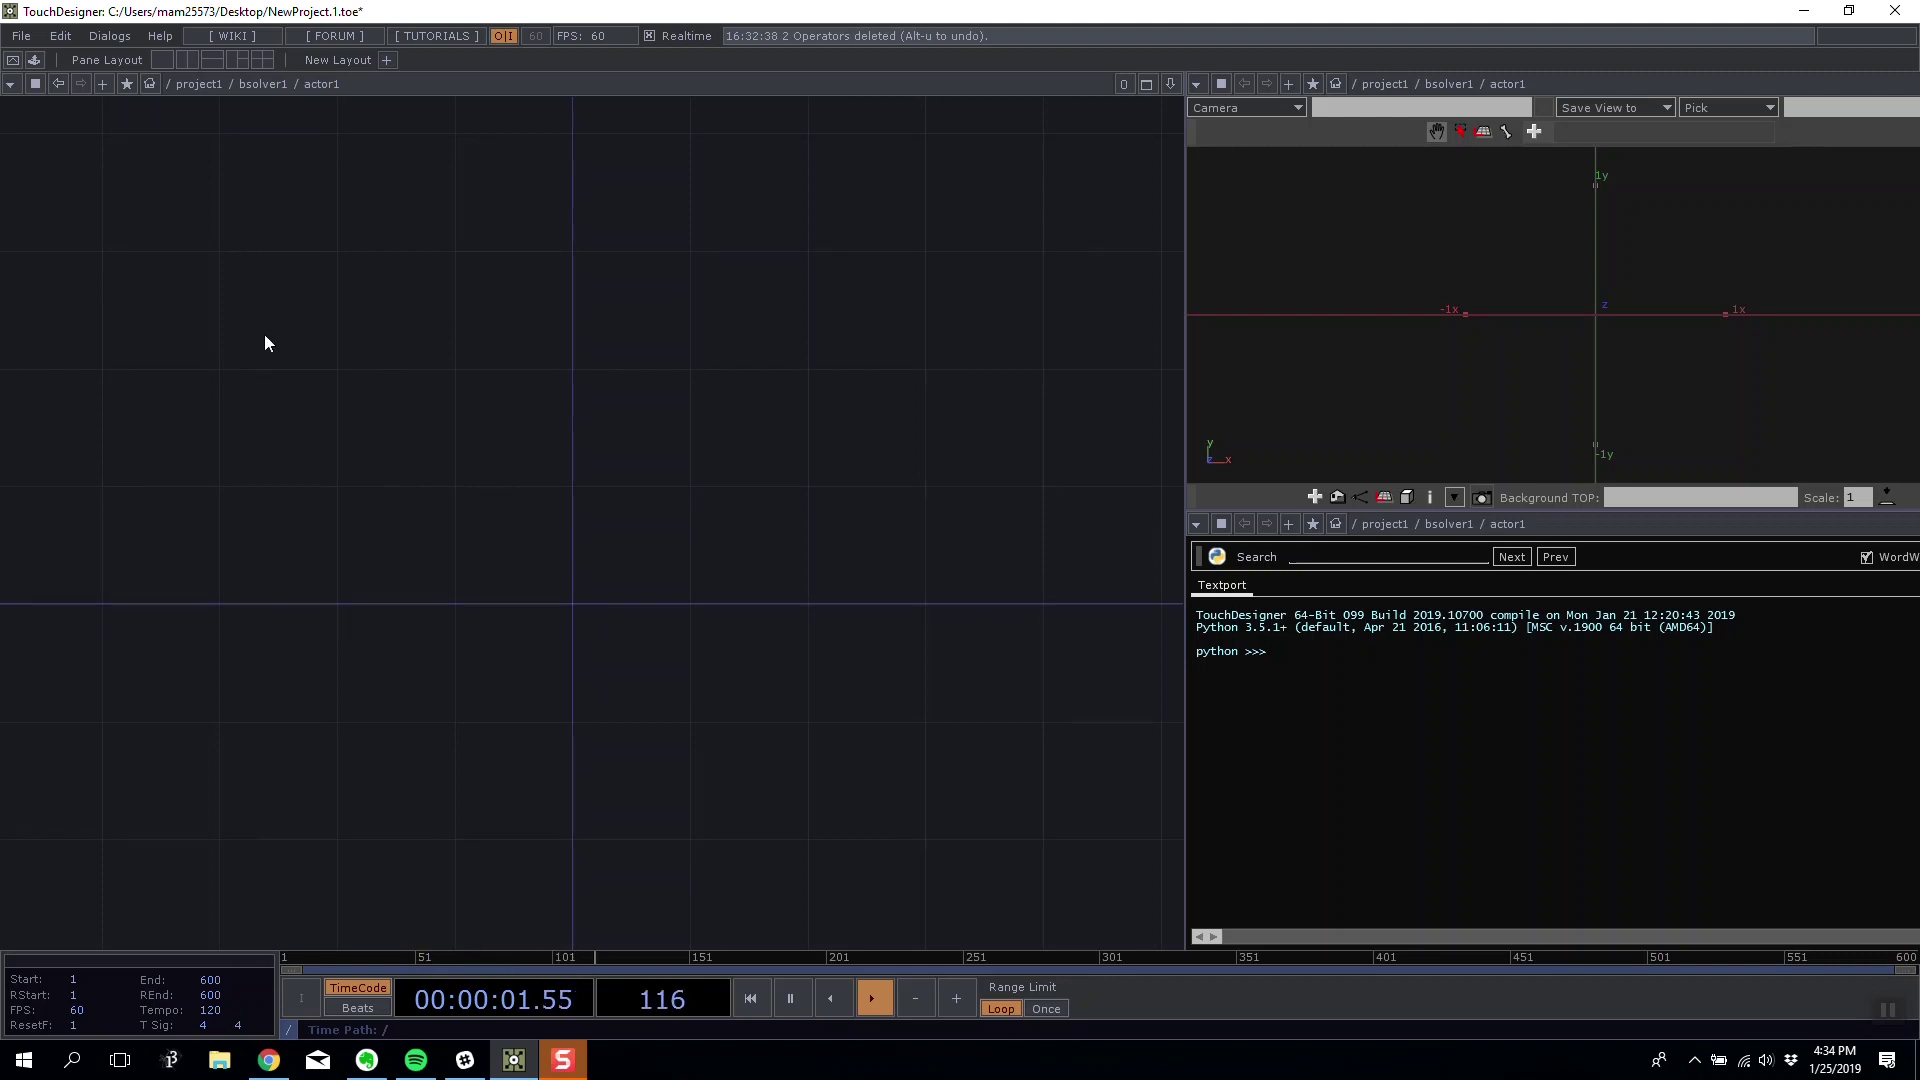
key("Tab")
type("re")
left_click(190, 118)
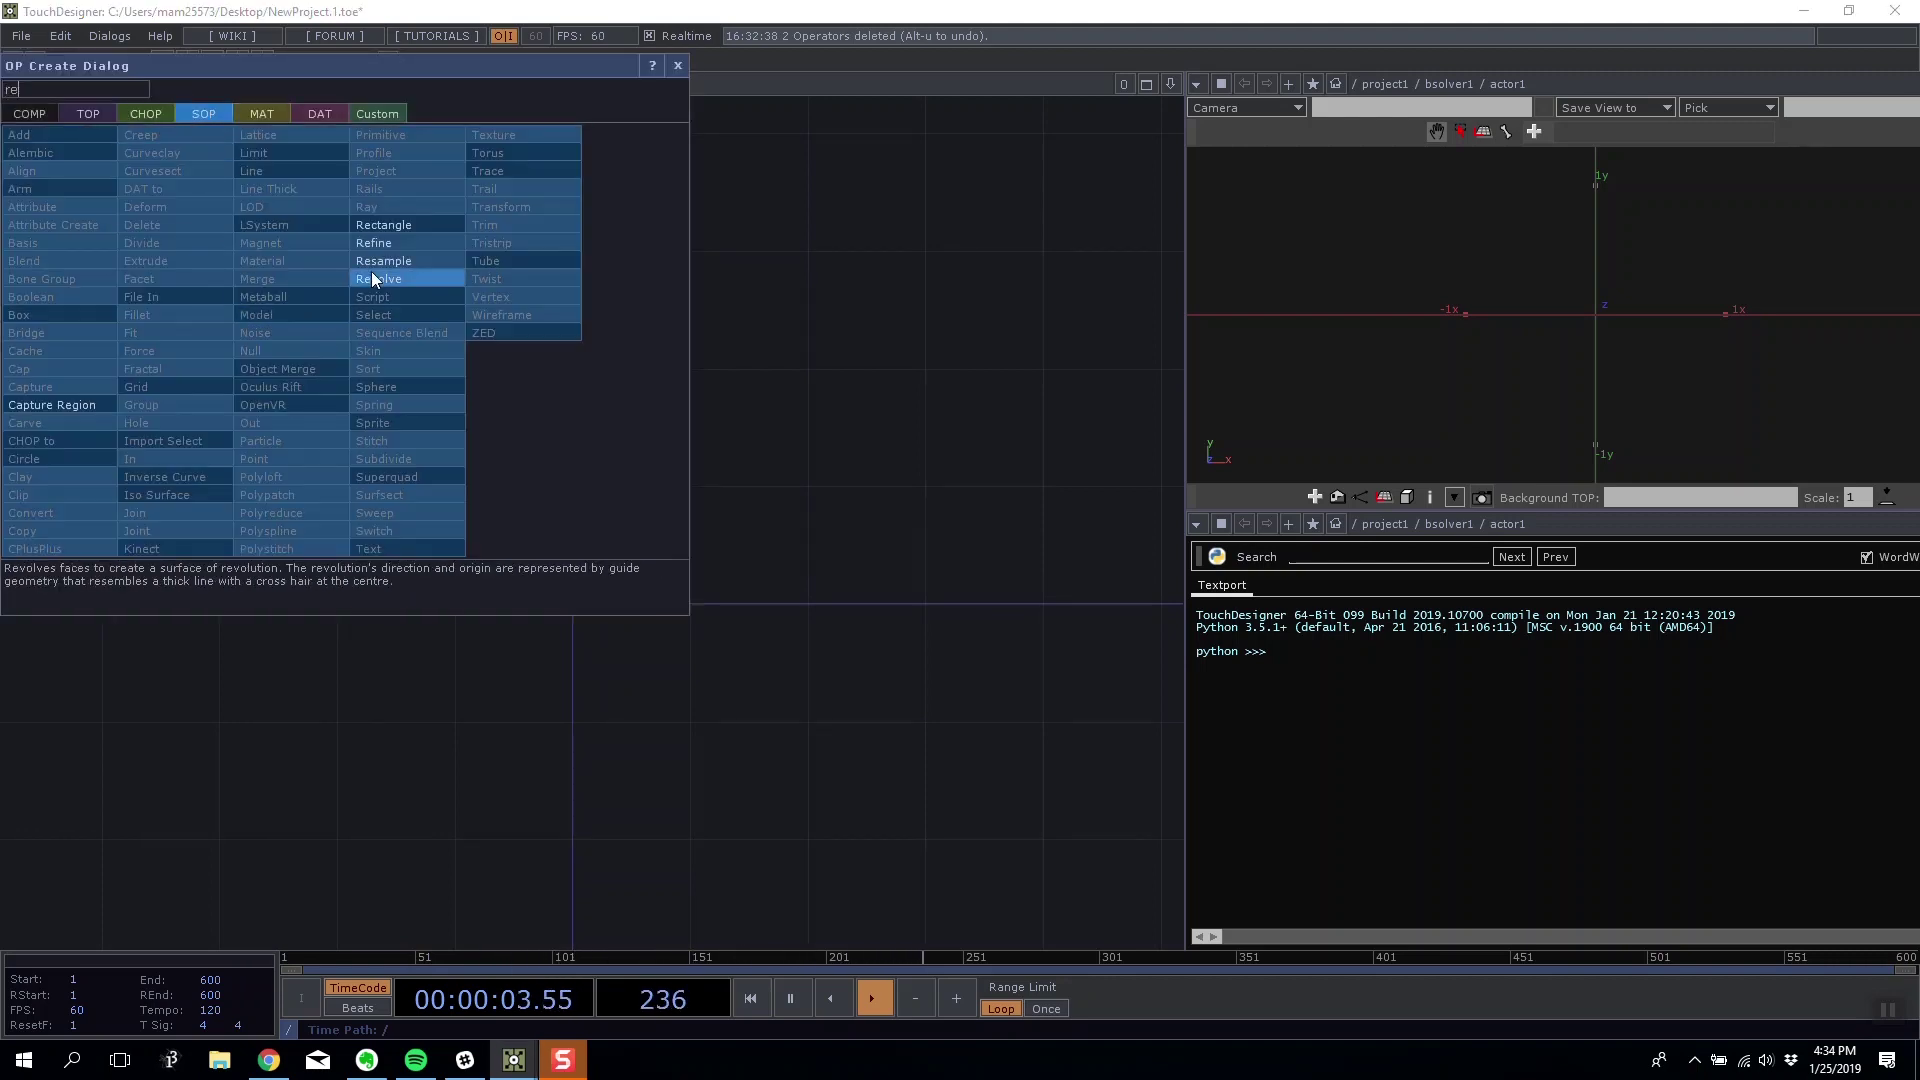
left_click(384, 224)
scroll(274, 573, "up", 3)
left_click_drag(237, 503, 469, 505)
- Turn on the display and render flags of rectangle1
left_click(498, 568)
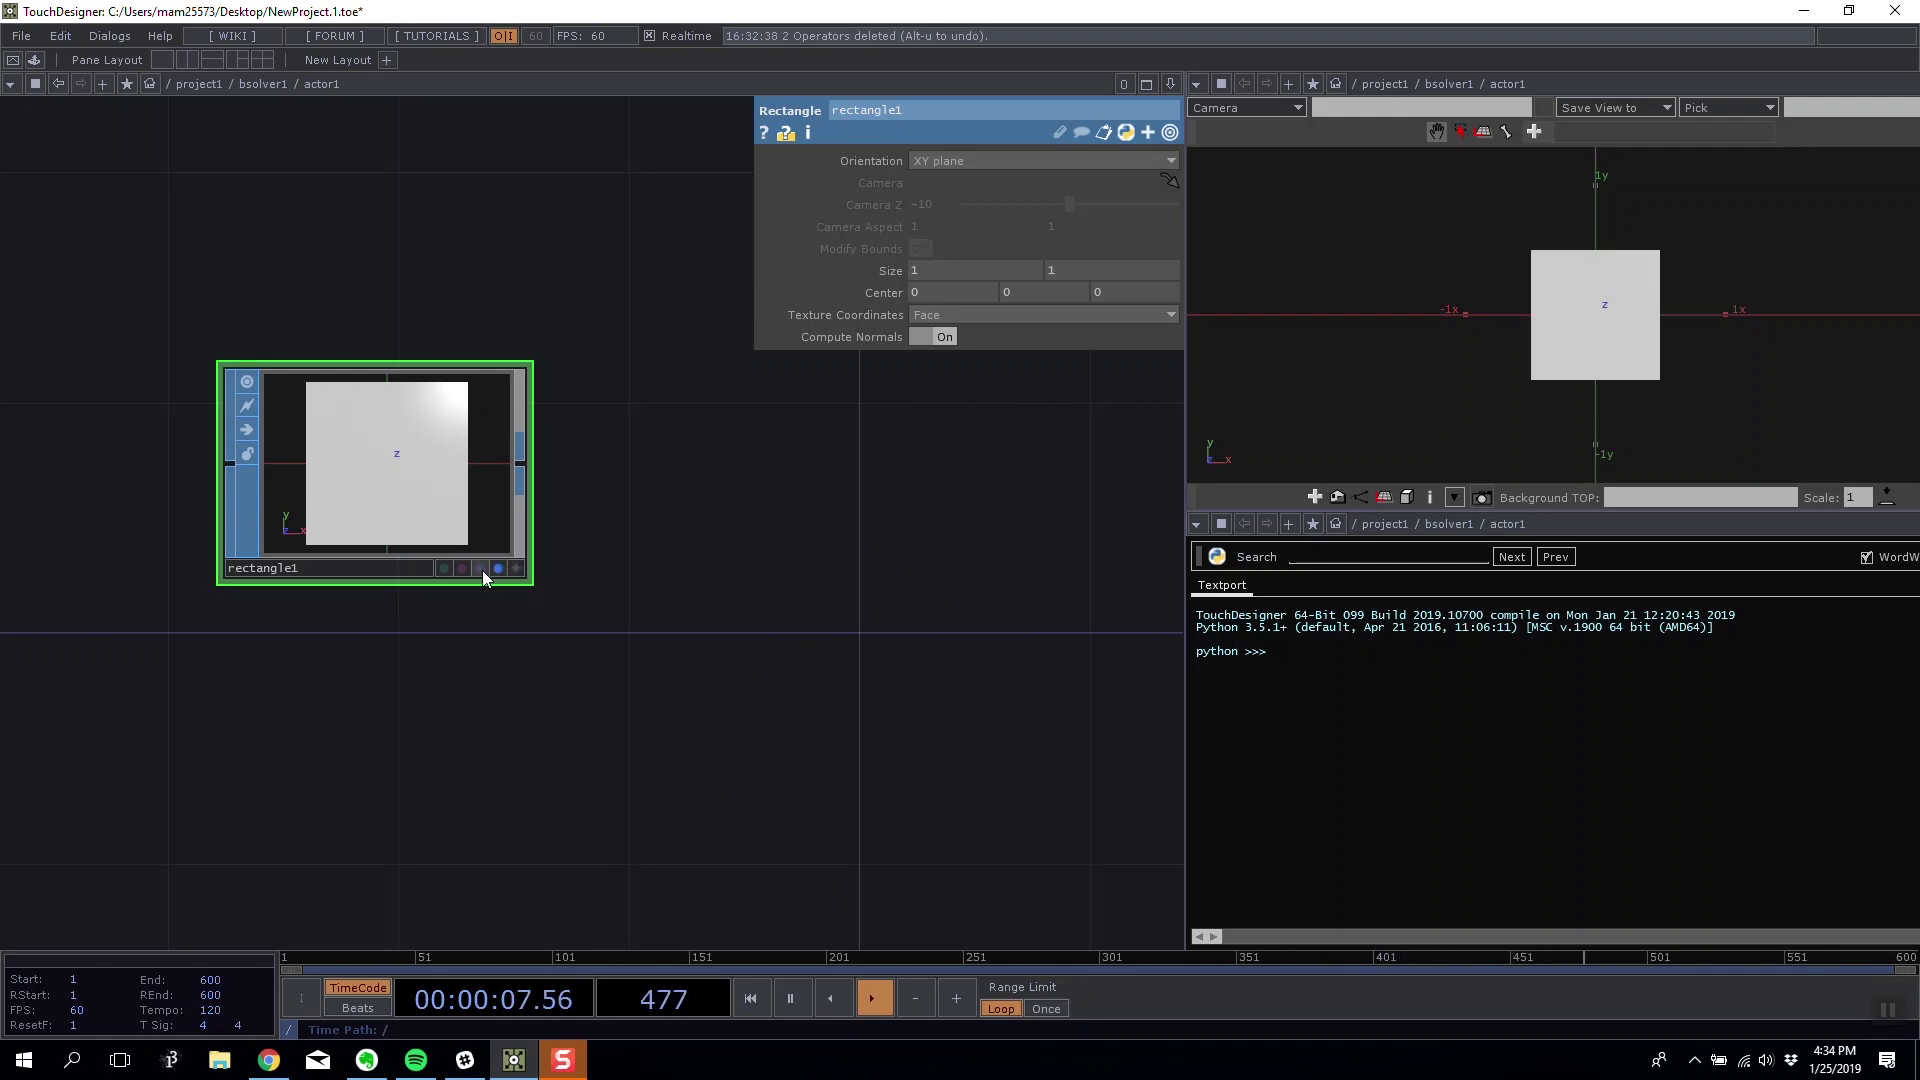
left_click(481, 569)
left_click_drag(611, 465, 737, 469)
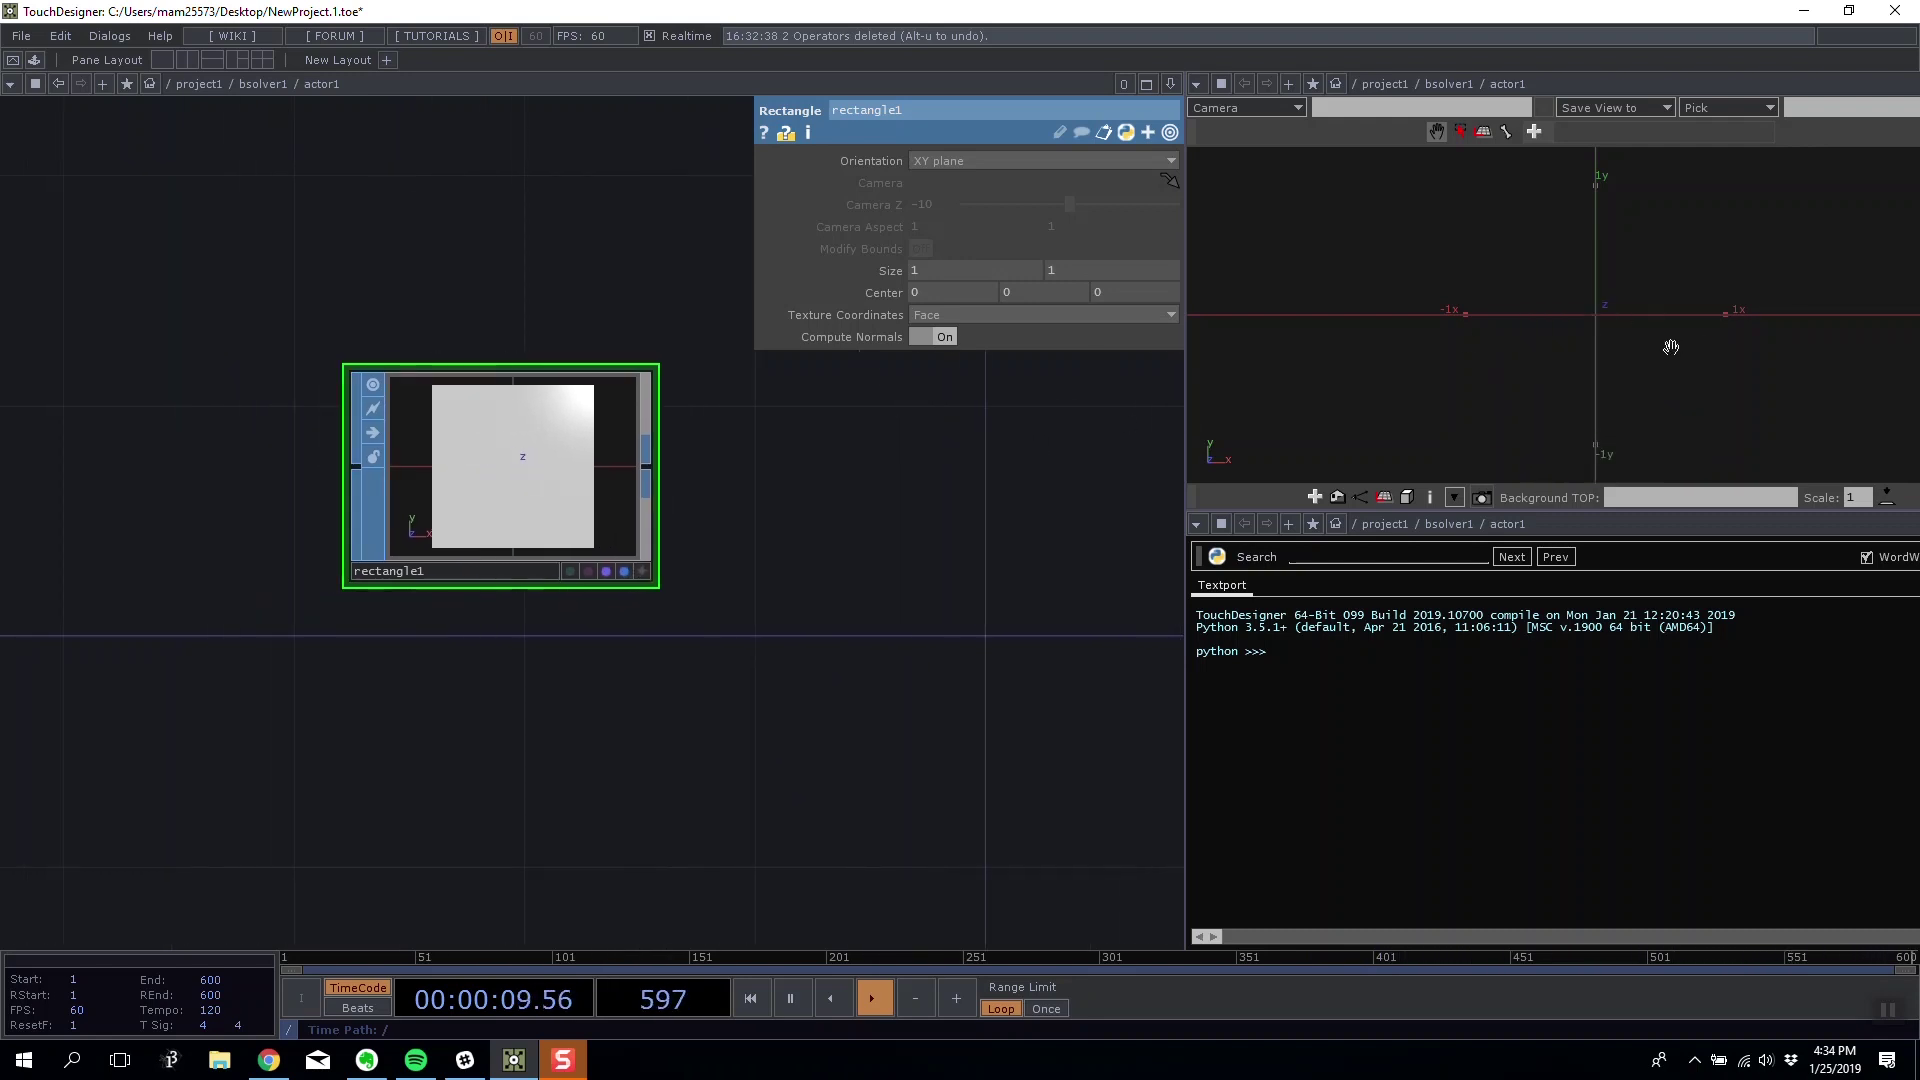
- Return to the bsolver1 network, set actor1's Kinematic State to Static (Infinite Mass), and review its physical properties
left_click_drag(1671, 261, 1615, 433)
scroll(868, 559, "down", 3)
scroll(900, 600, "down", 5)
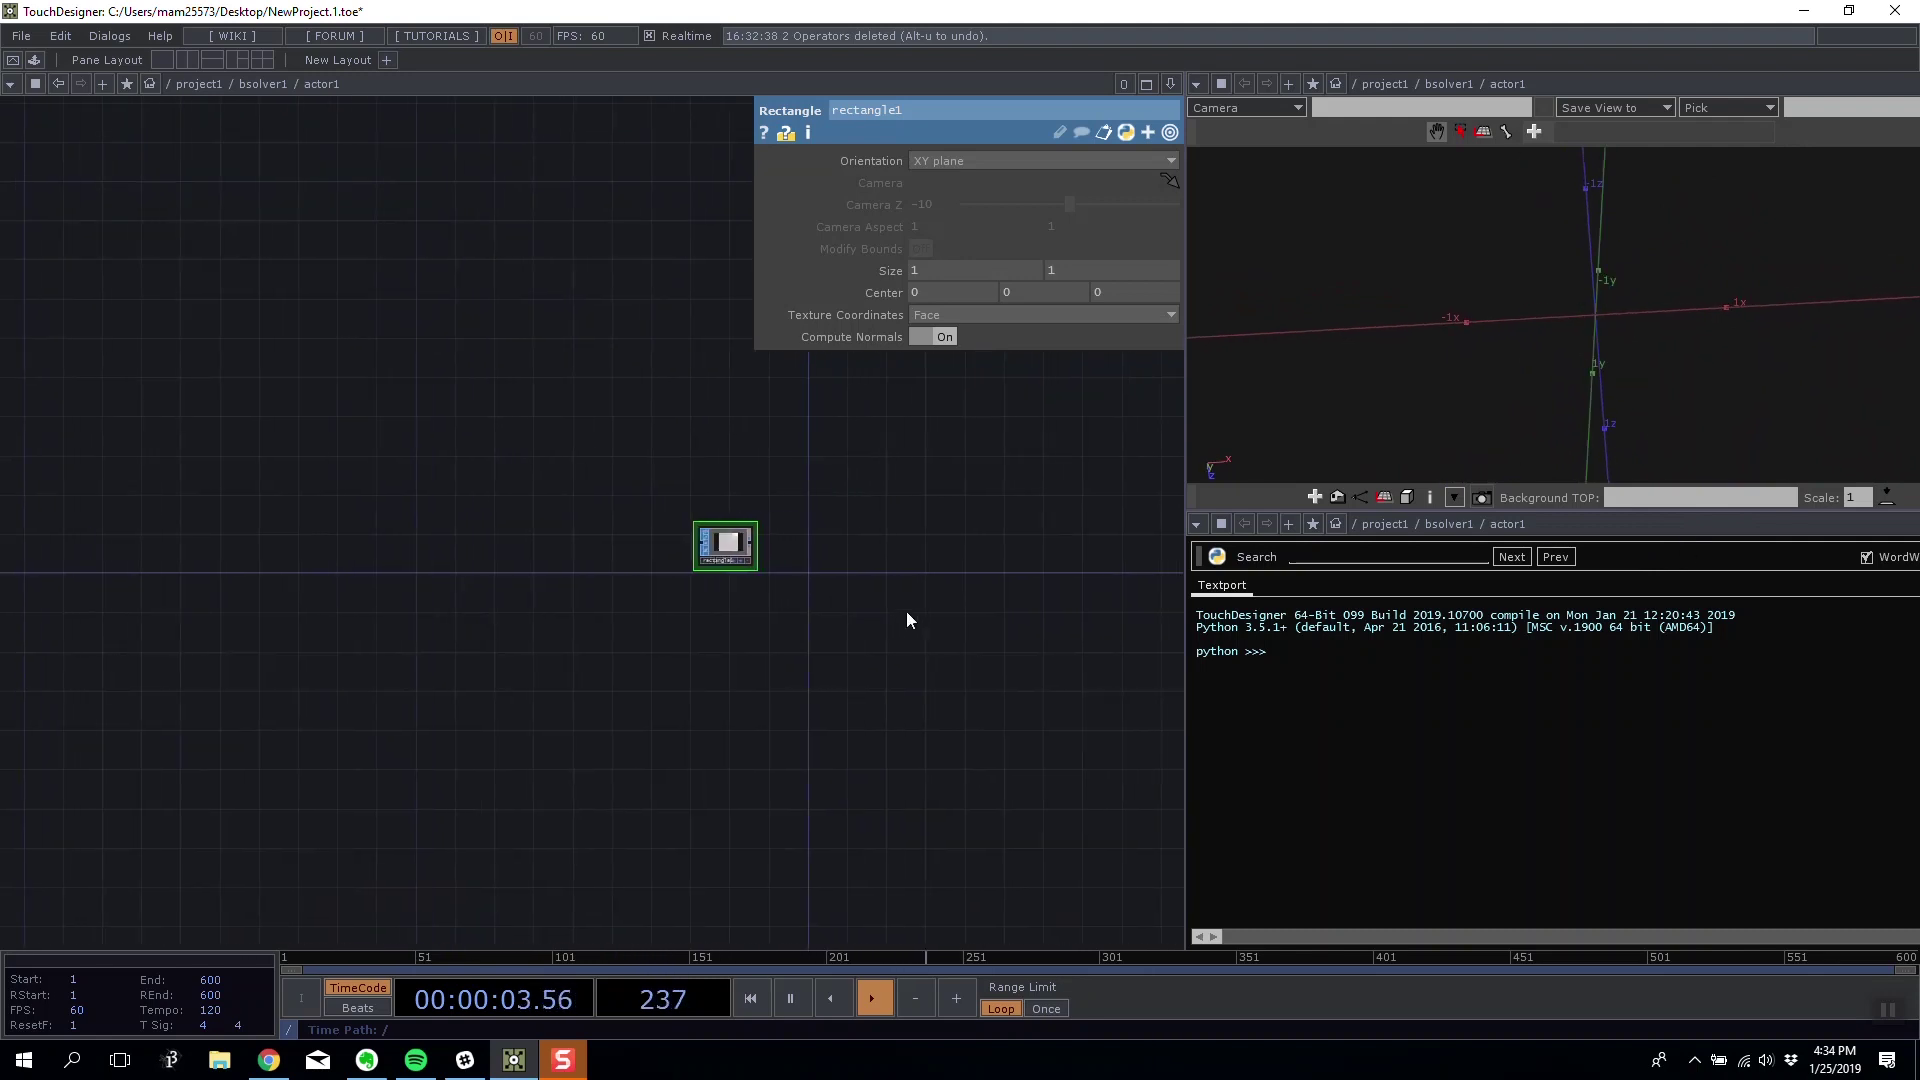
left_click_drag(795, 725, 687, 689)
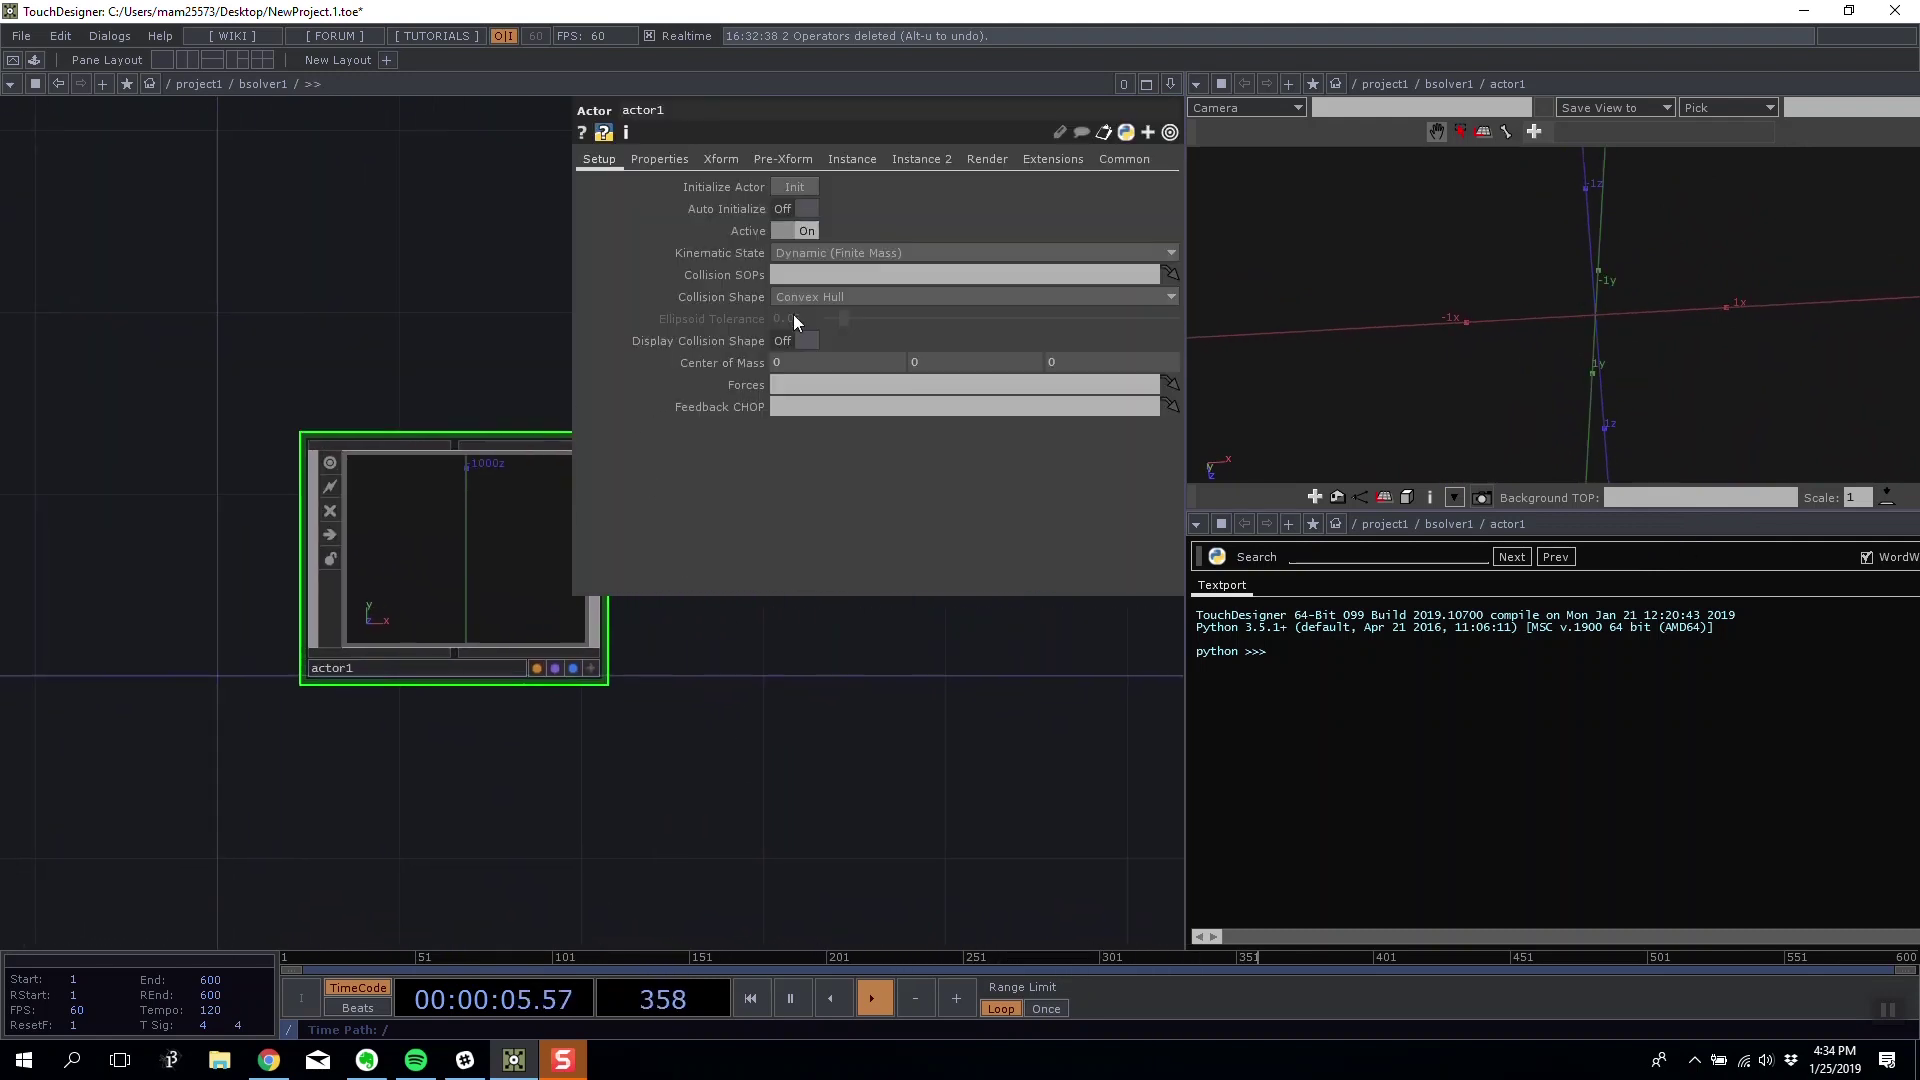
left_click(899, 257)
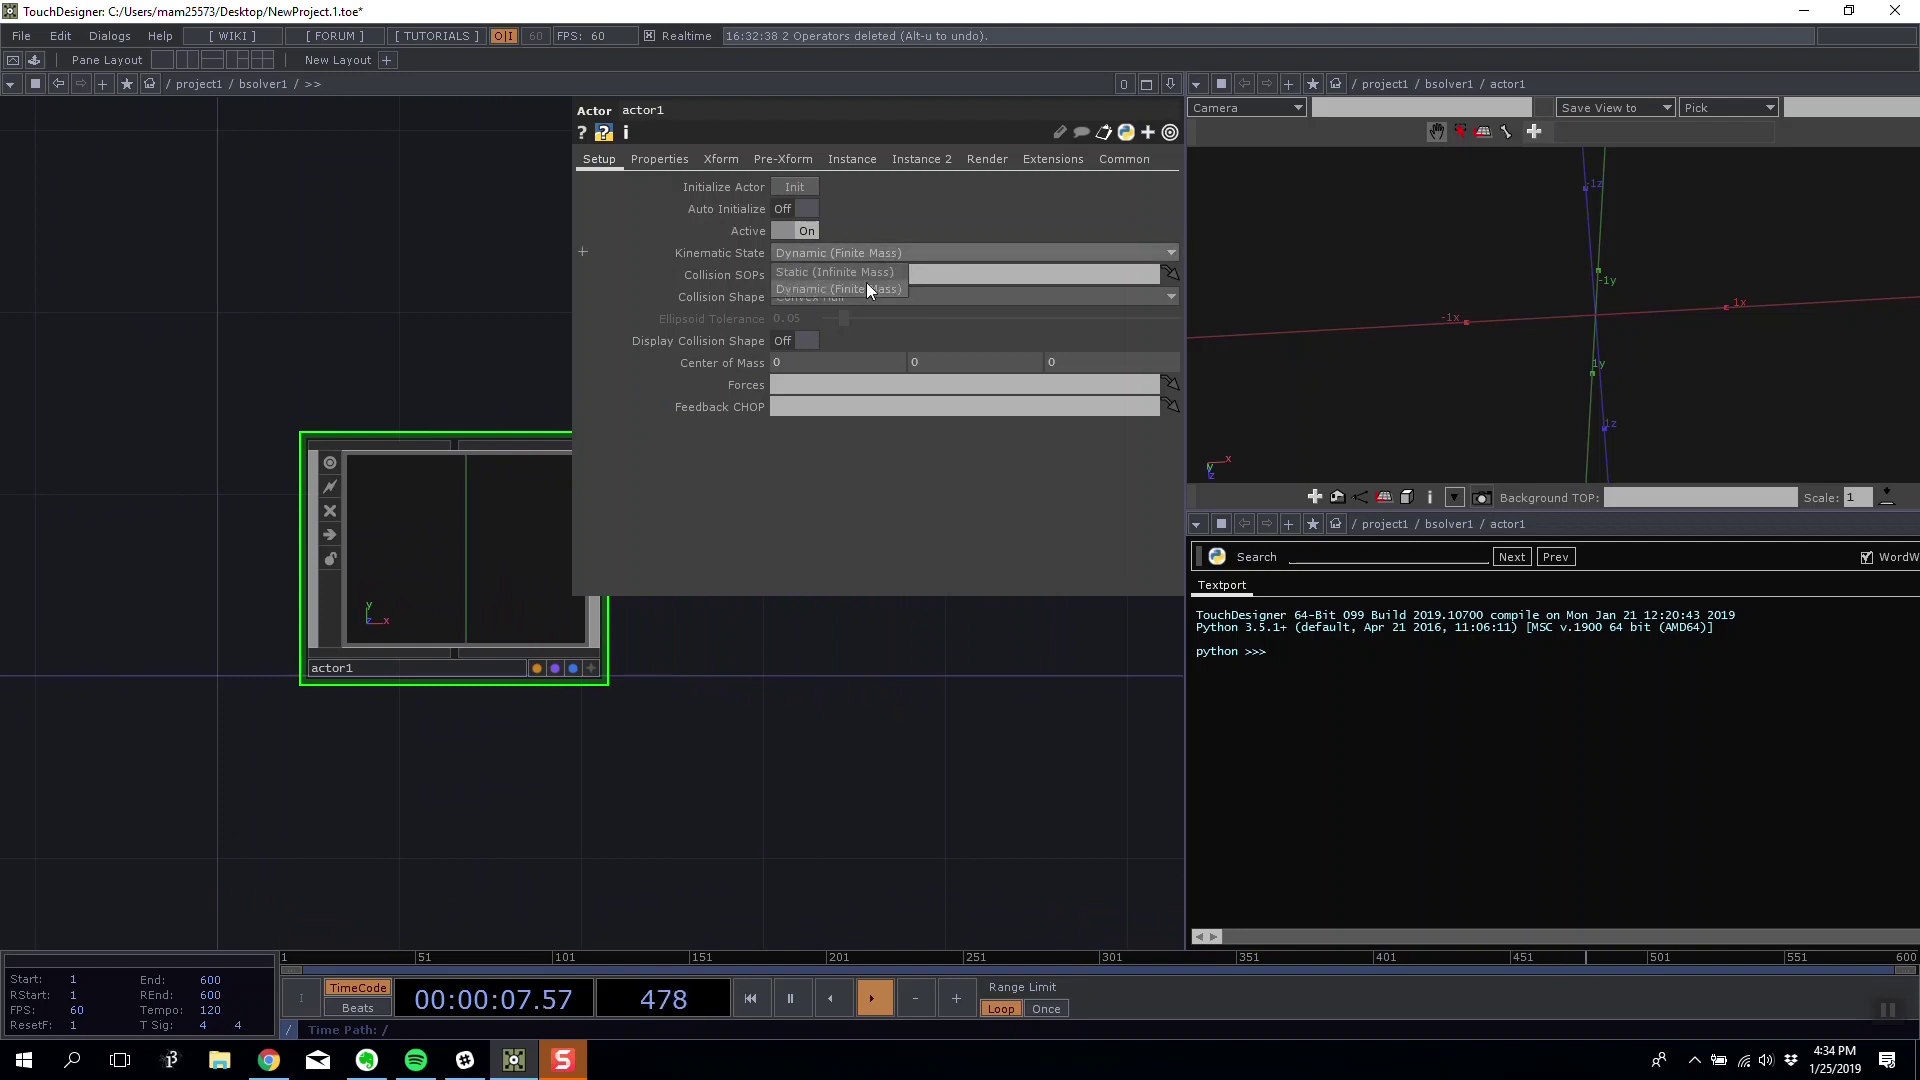
left_click(856, 272)
left_click_drag(1439, 289, 1471, 279)
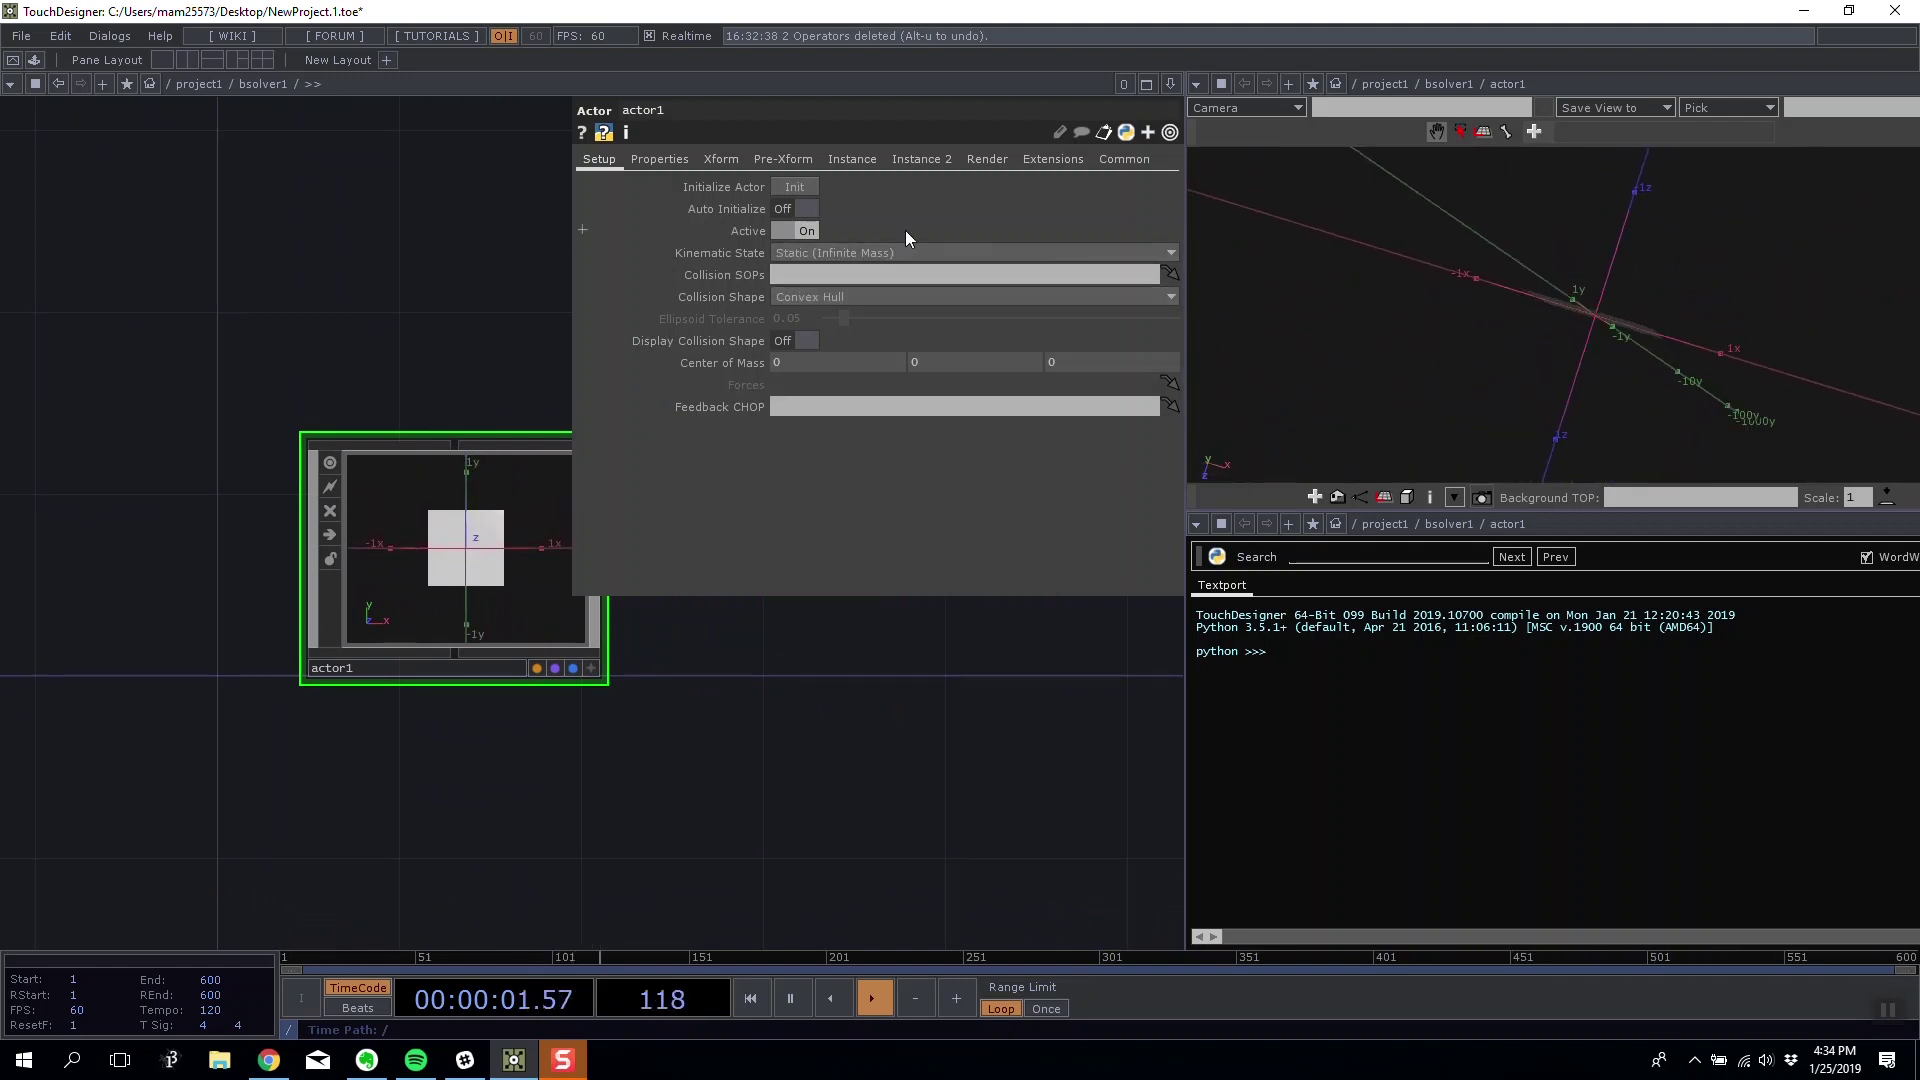
left_click(728, 160)
left_click(674, 160)
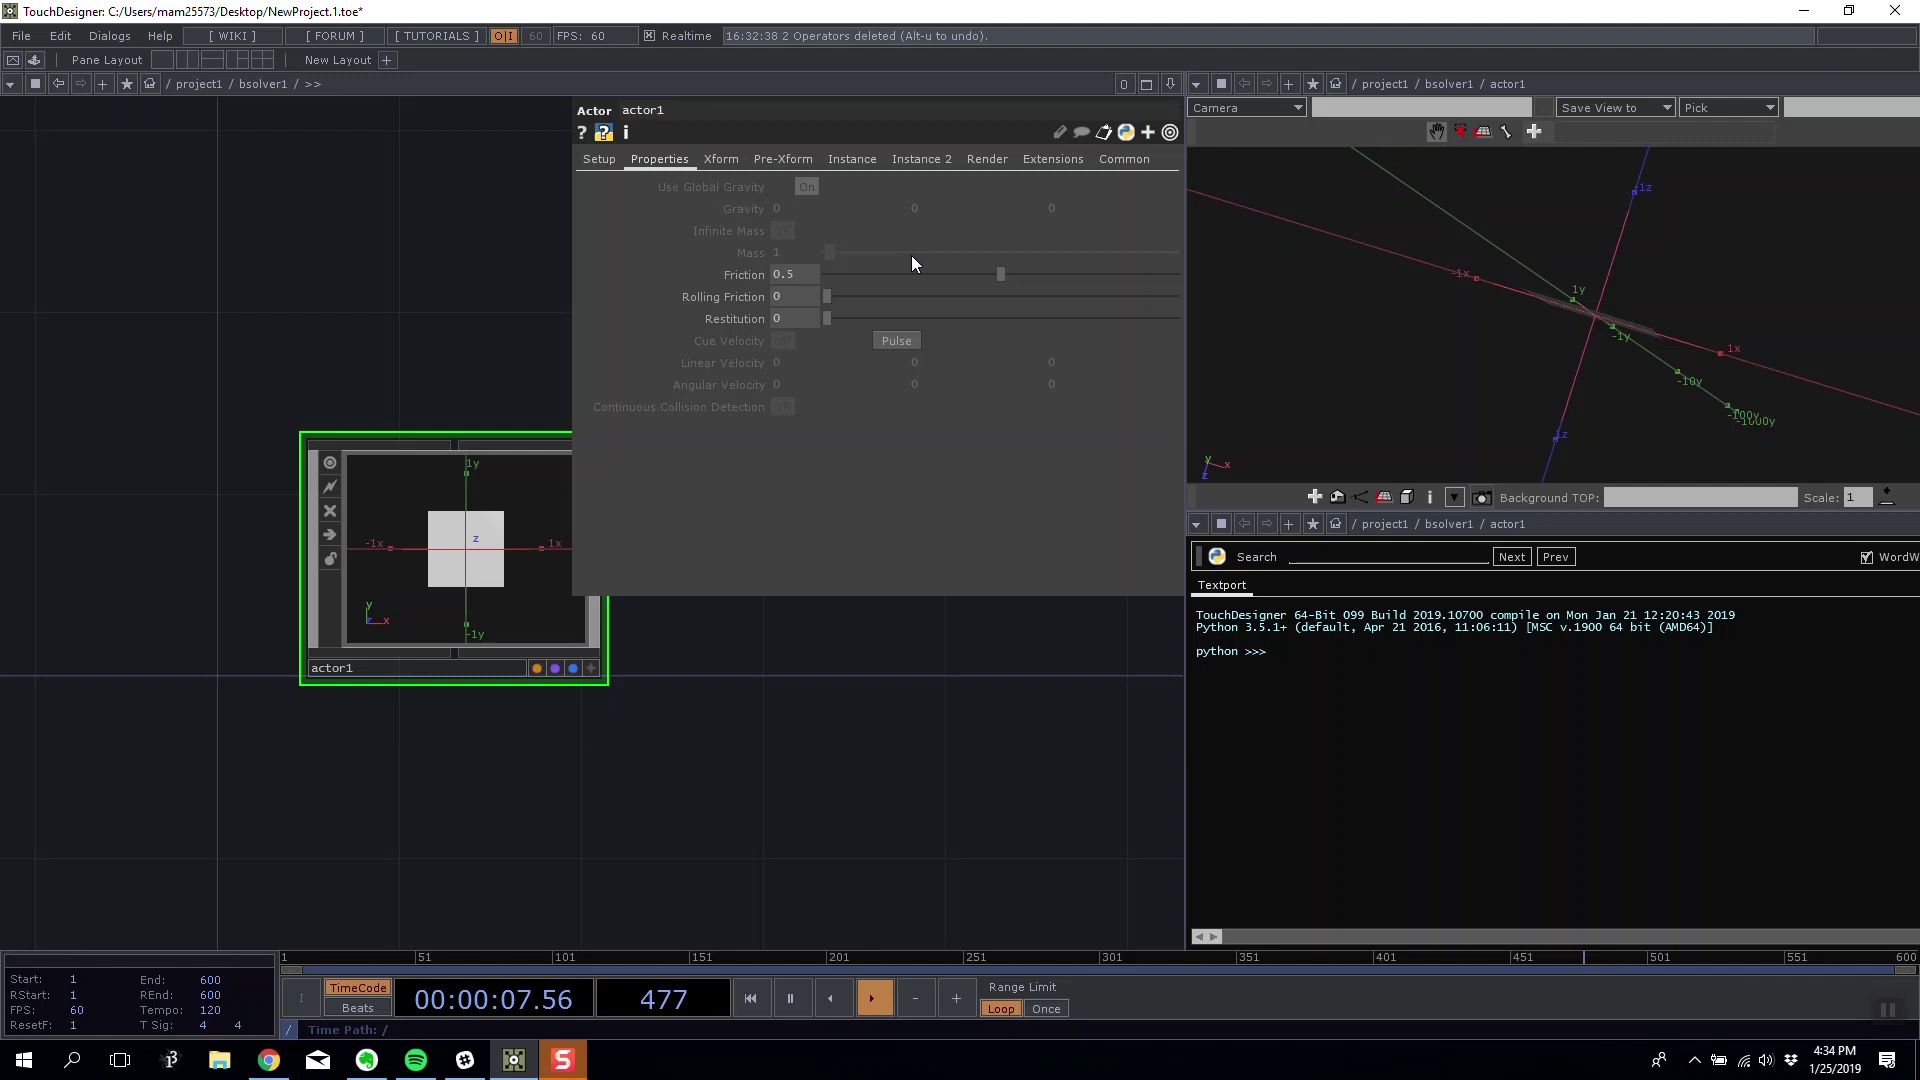
- Go back inside actor1 and set the size of rectangle1 to 20 by 20
left_click_drag(373, 352, 260, 307)
scroll(335, 467, "up", 3)
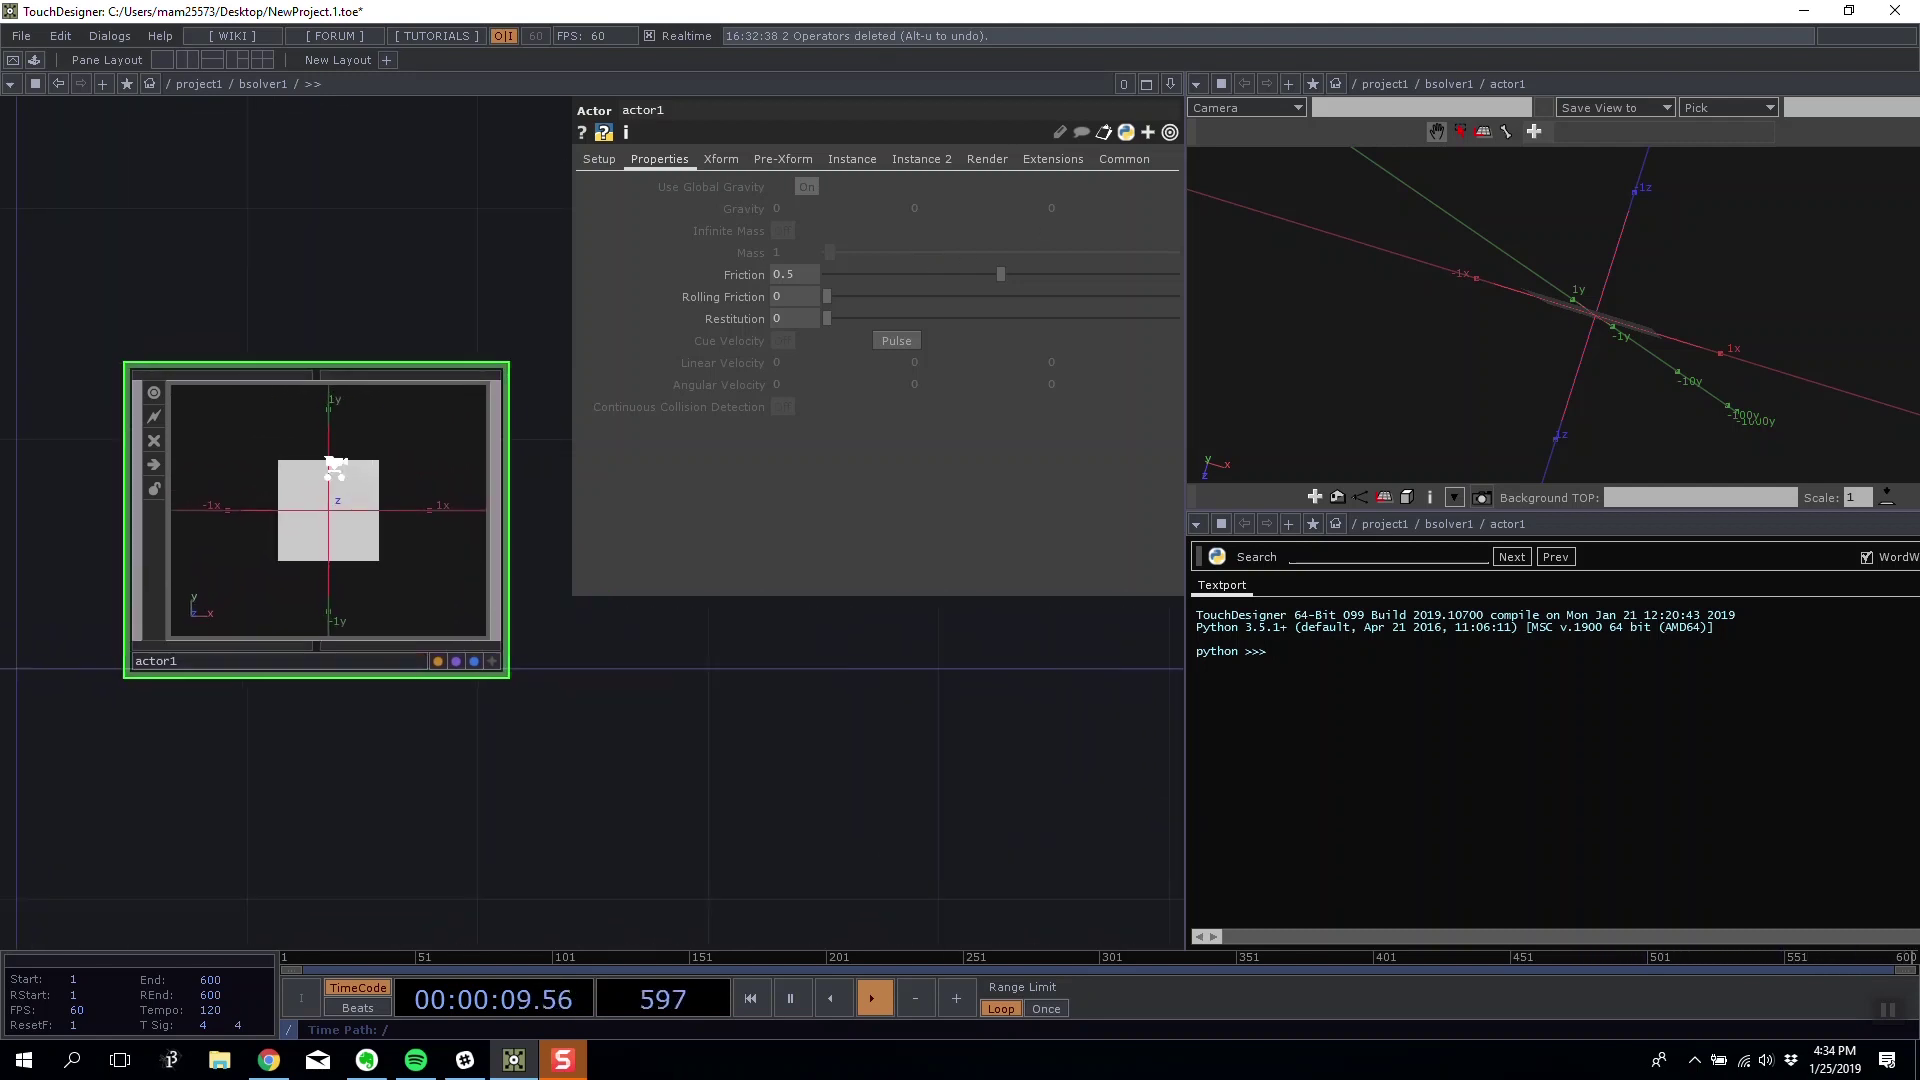
scroll(335, 467, "up", 3)
left_click_drag(1680, 404, 1537, 295)
right_click(1537, 295)
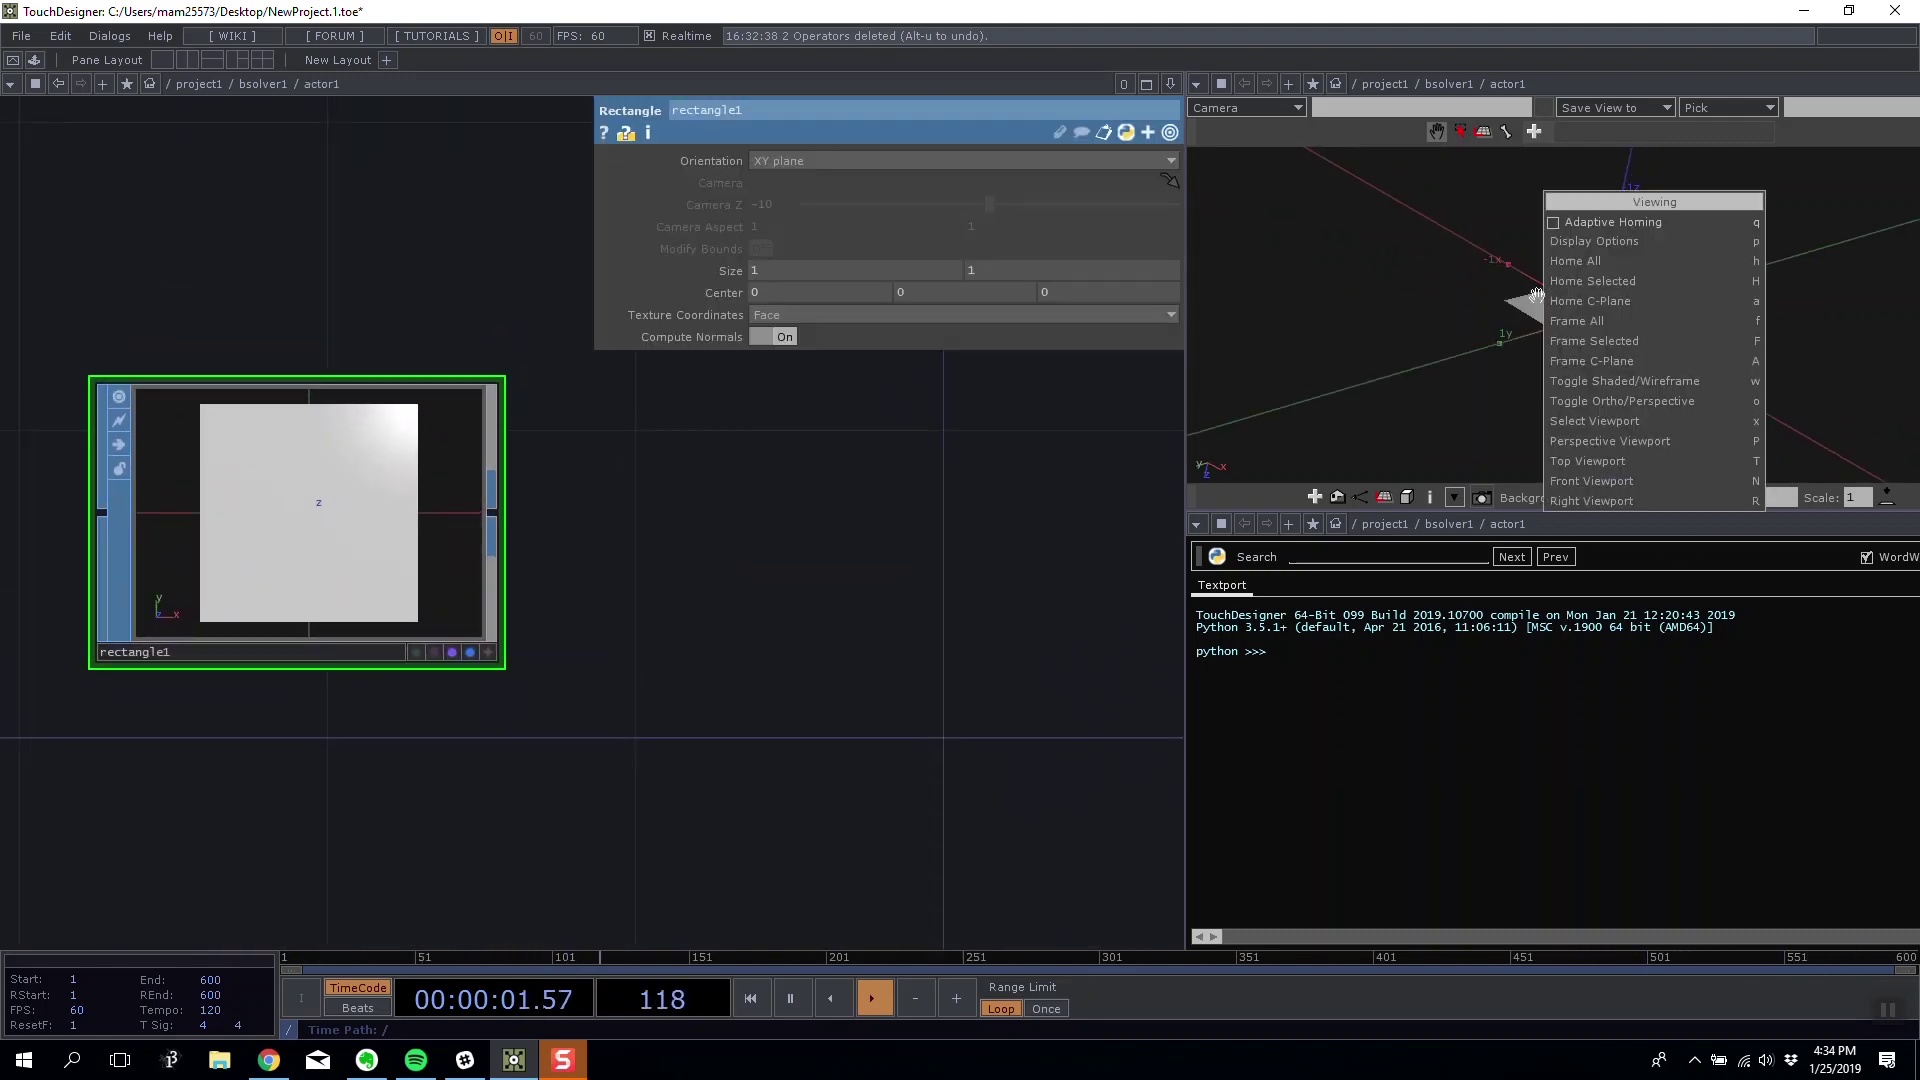
left_click(1622, 261)
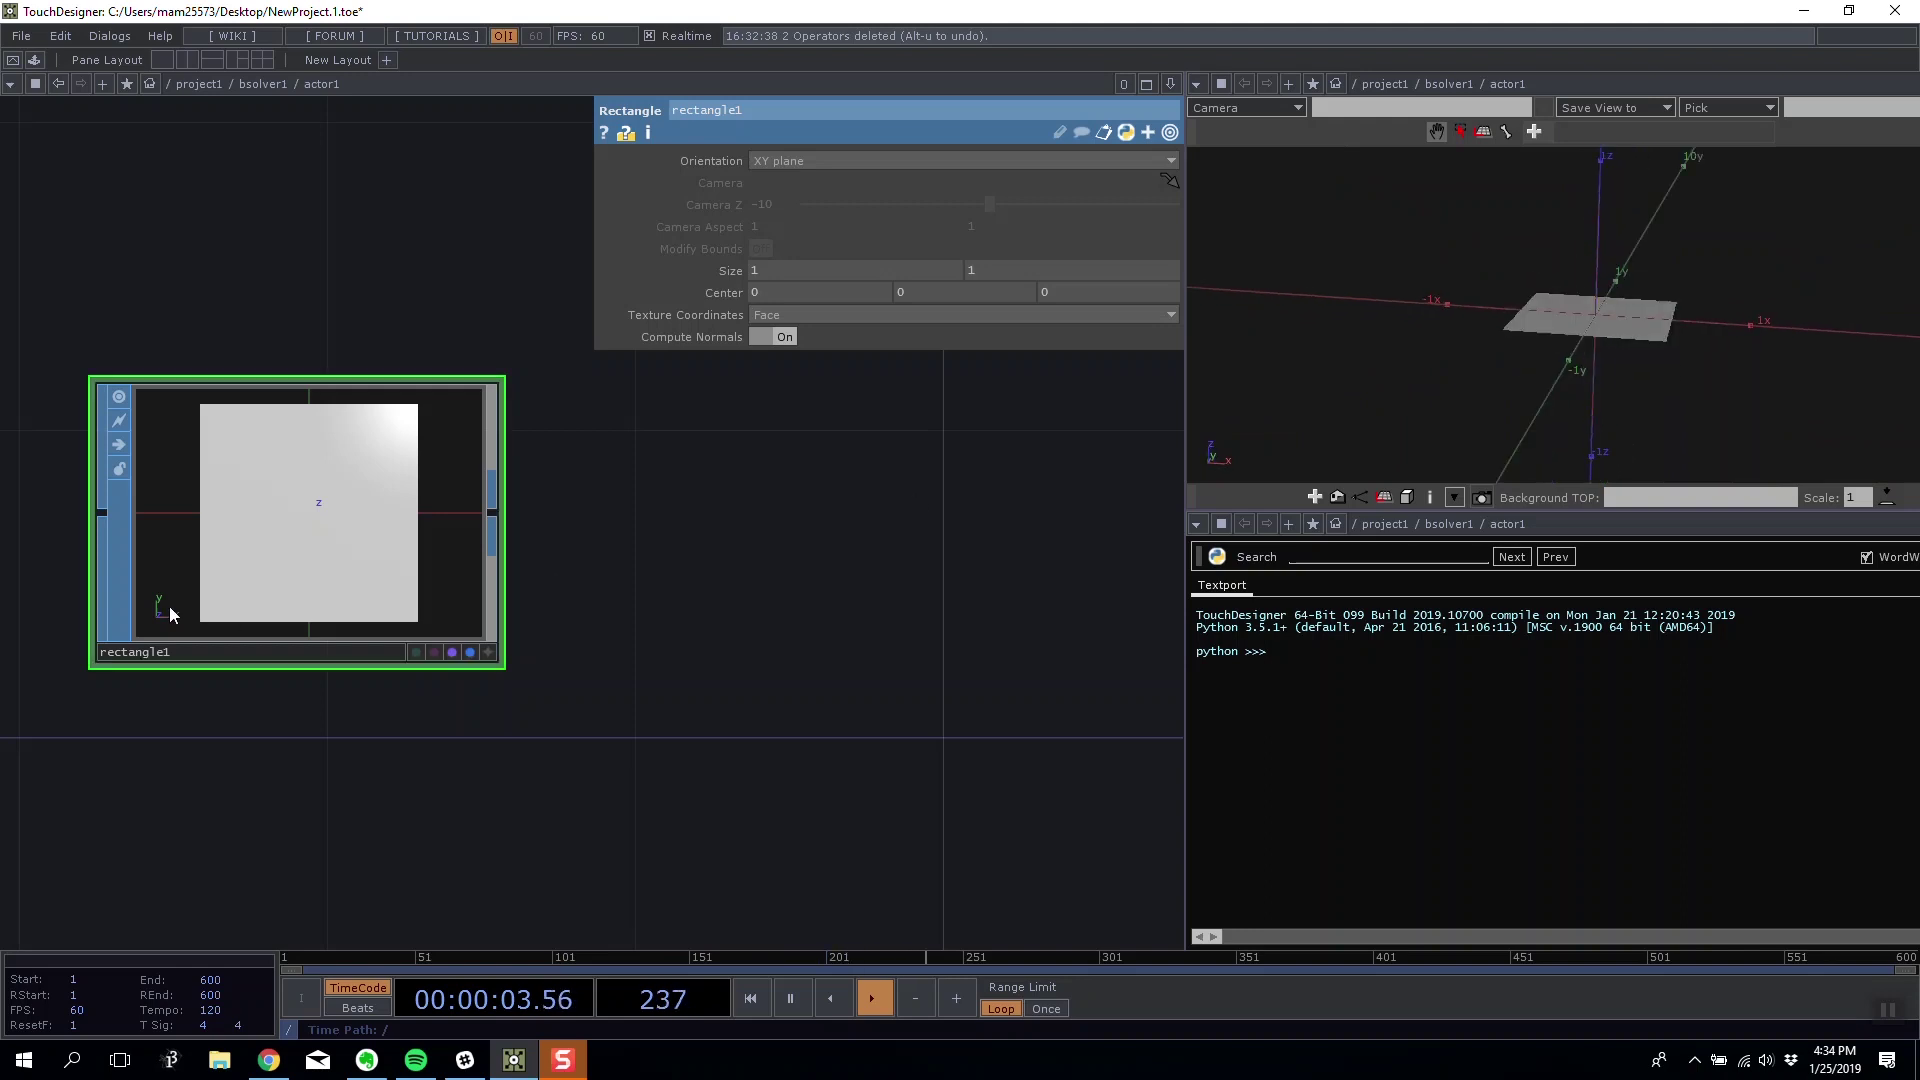
type("20")
key("Tab")
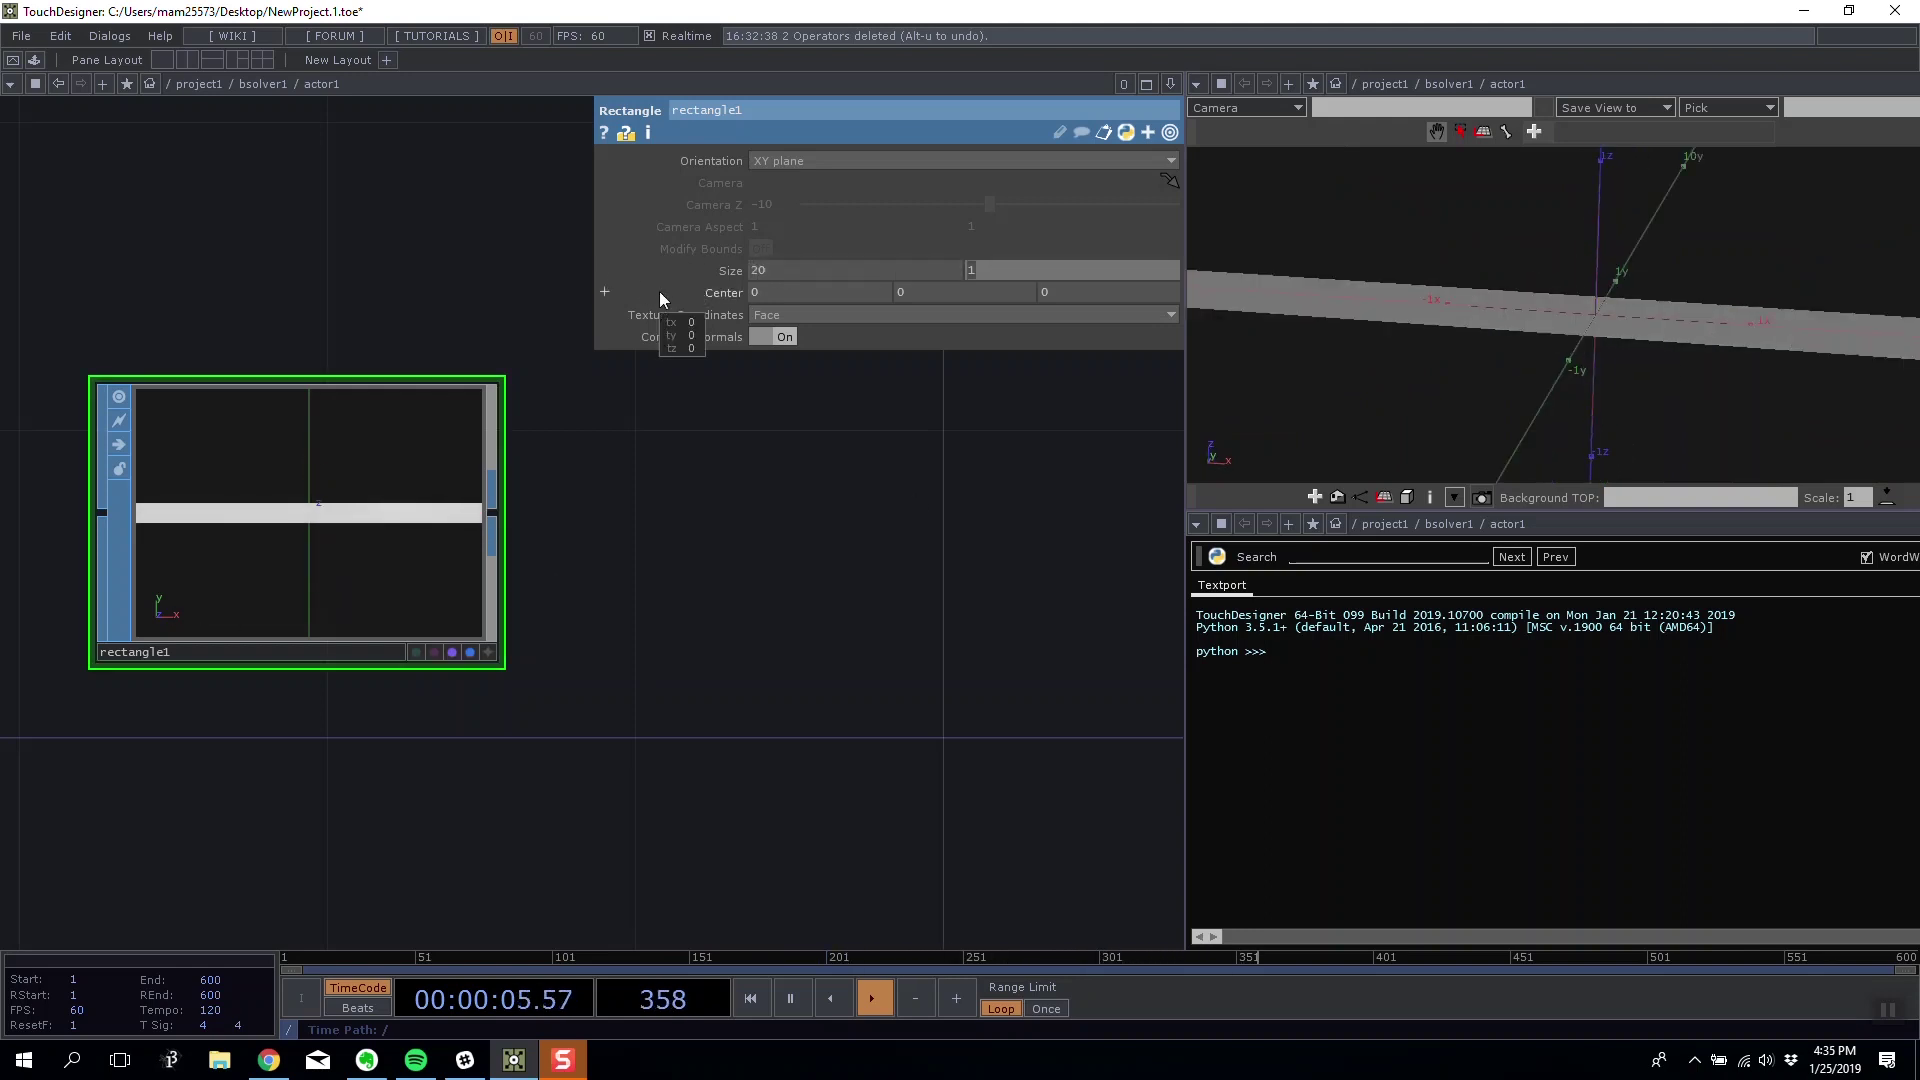
type("20")
key("Tab")
left_click_drag(1461, 238, 1577, 278)
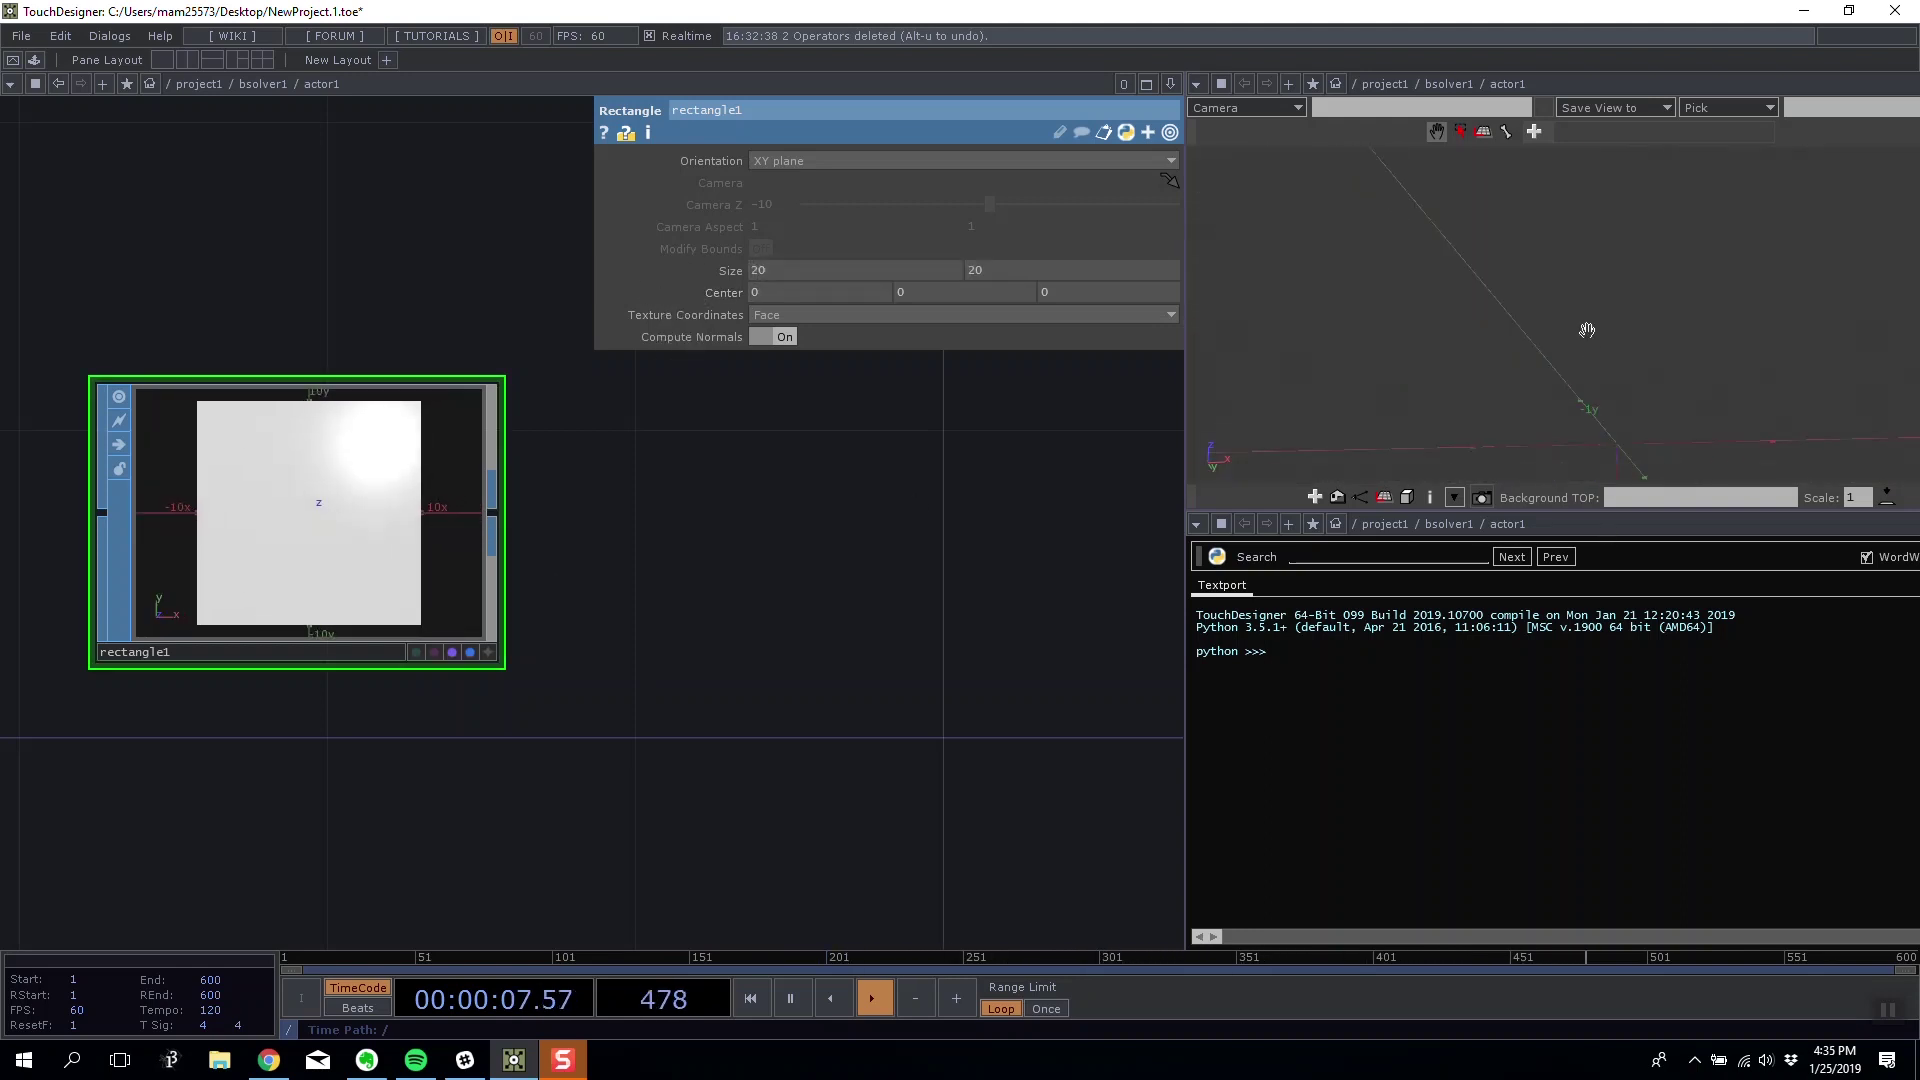
- Examine the enlarged rectangle in the geometry viewer, then return to bsolver1 and read the warning on actor1
middle_click_drag(1587, 330, 1595, 776)
left_click_drag(1560, 390, 1611, 510)
left_click_drag(1574, 300, 1718, 386)
middle_click_drag(1719, 386, 1607, 386)
left_click_drag(1607, 386, 1607, 364)
middle_click_drag(759, 639, 818, 653)
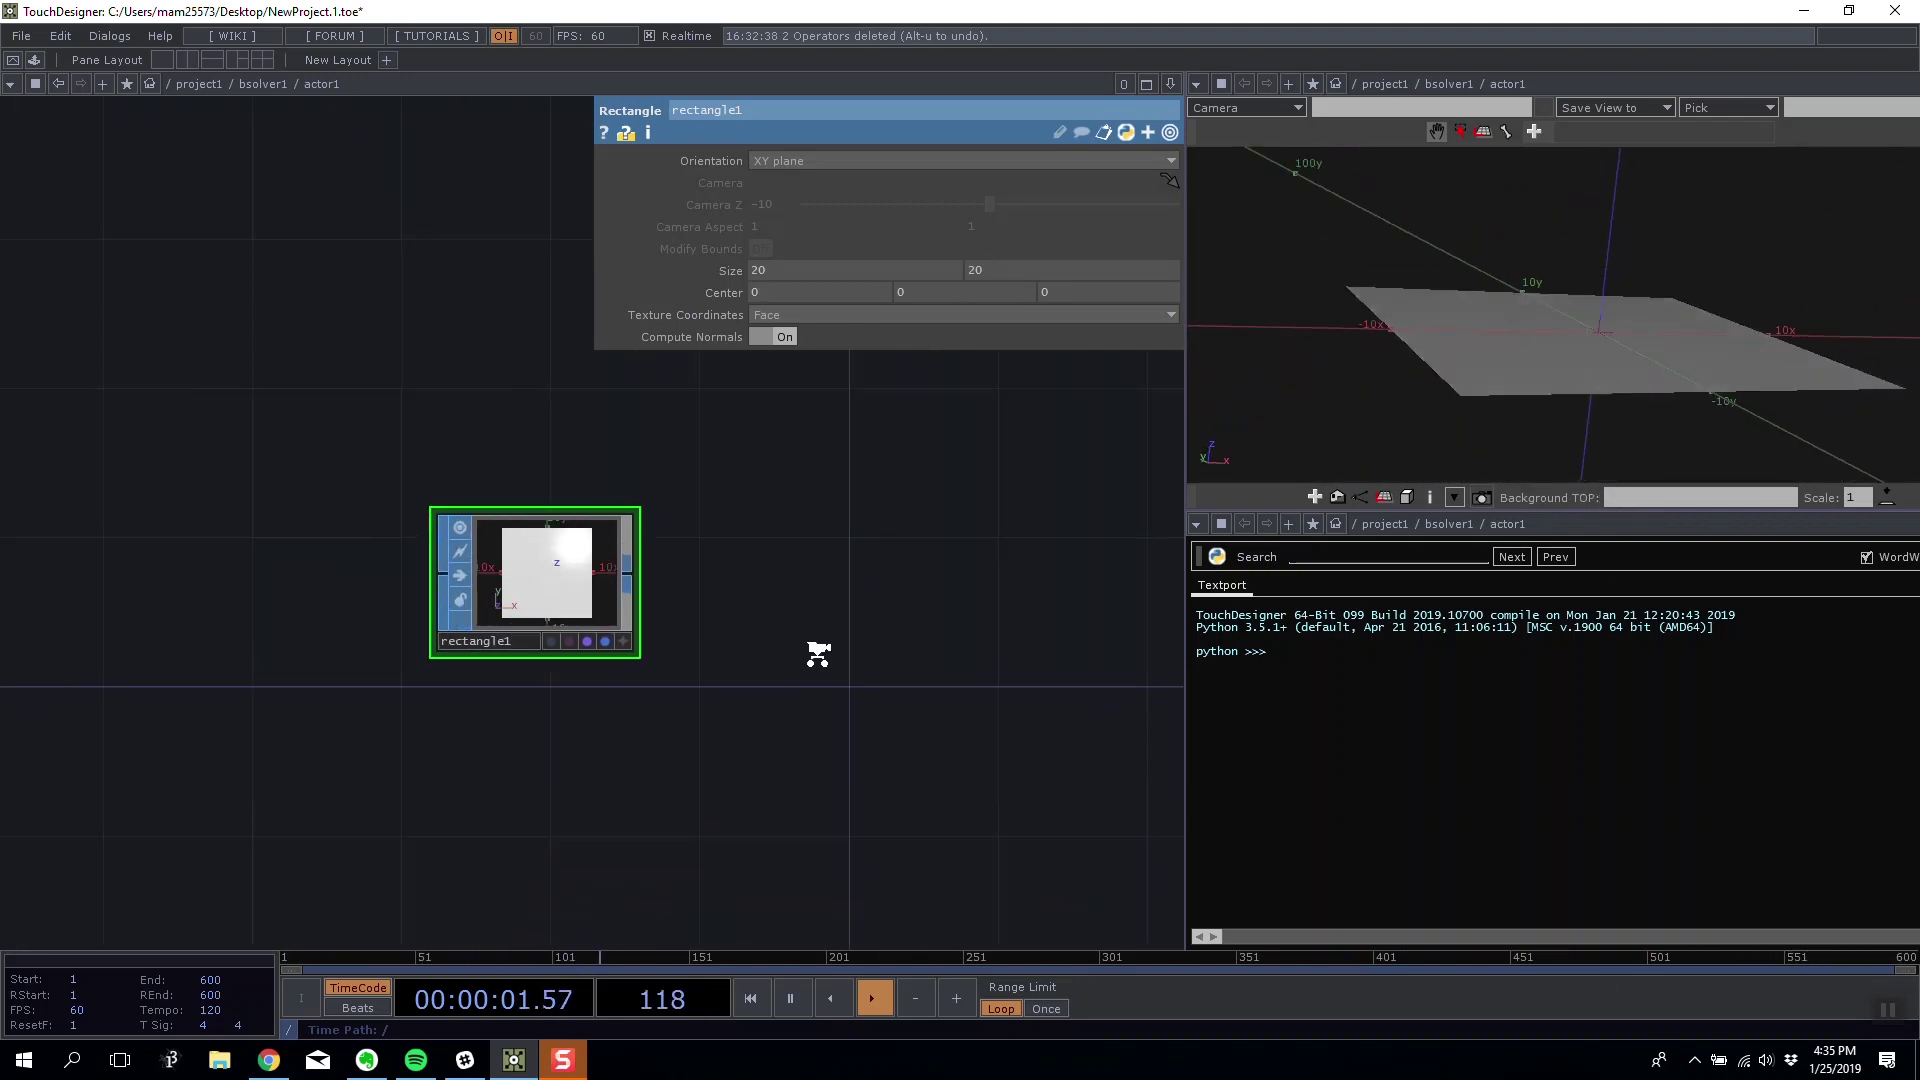
scroll(817, 653, "up", 3)
scroll(780, 578, "down", 6)
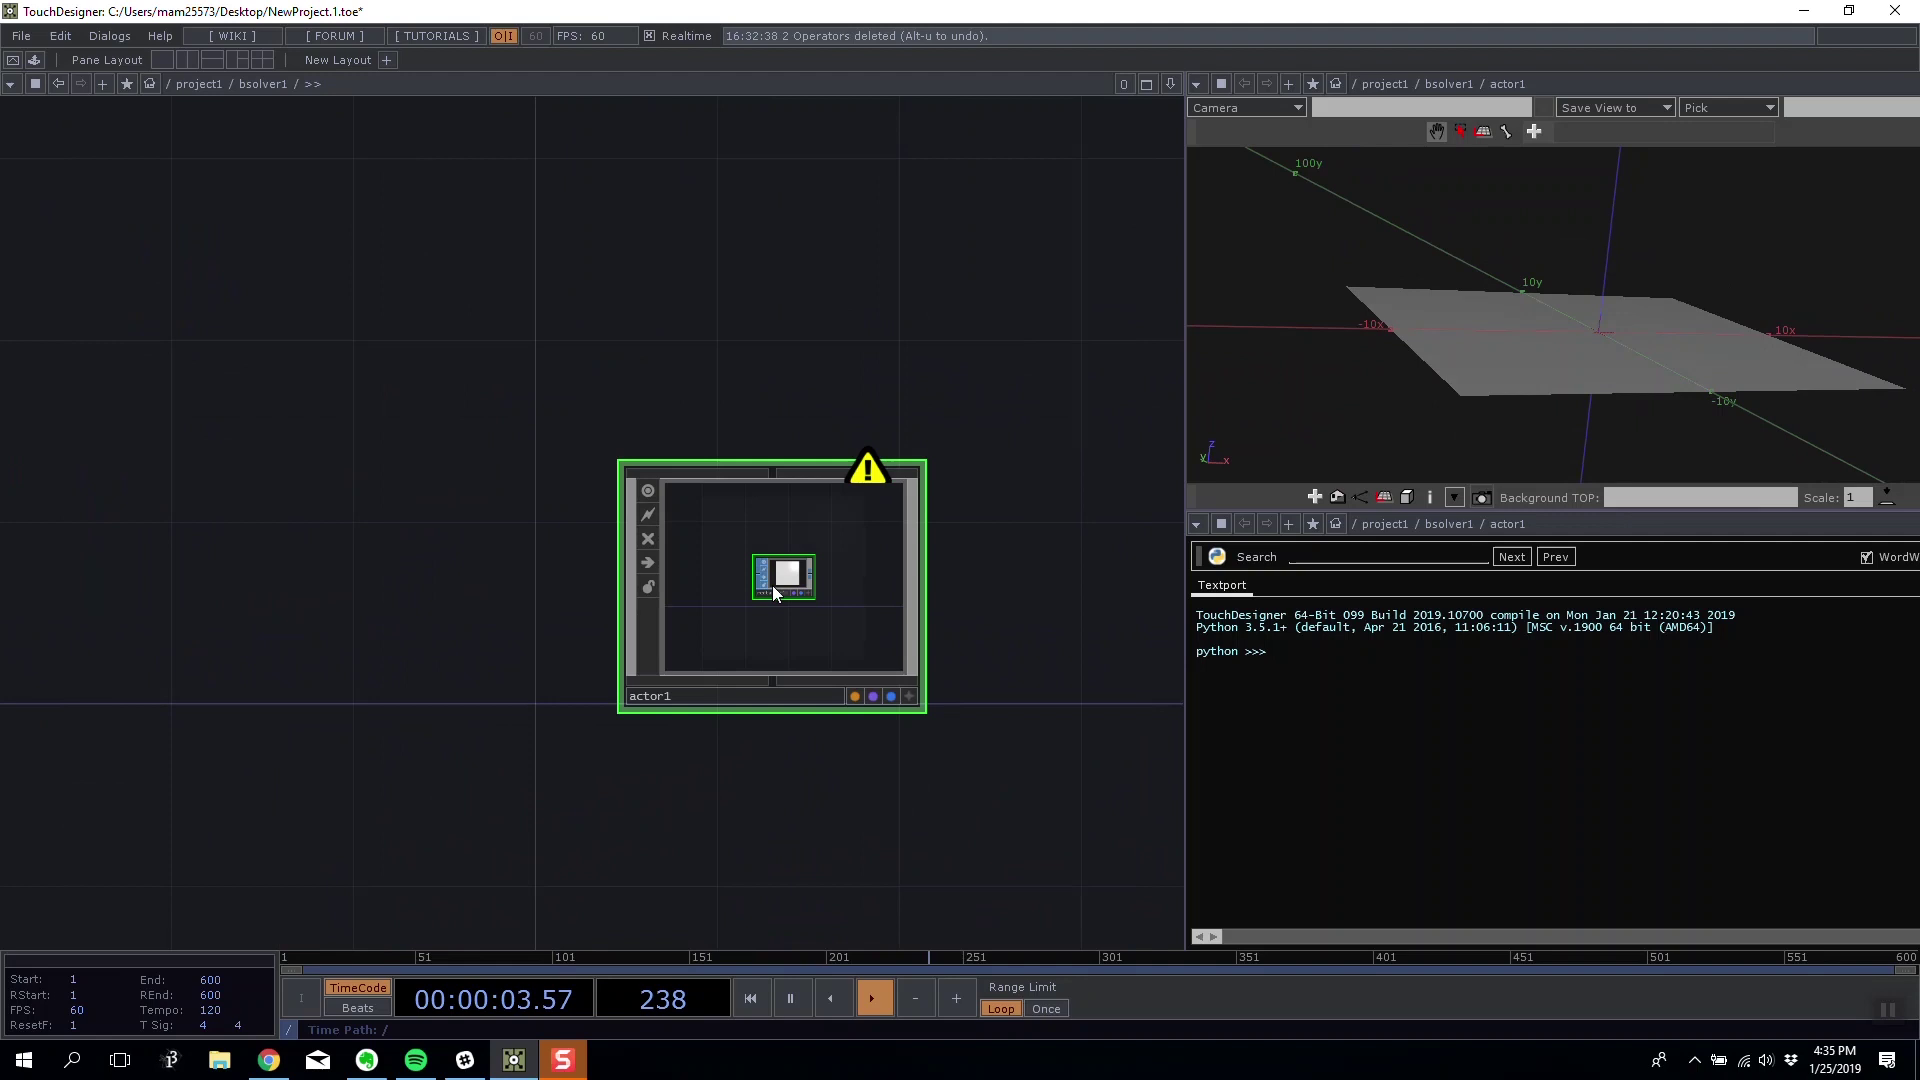
left_click_drag(256, 333, 177, 322)
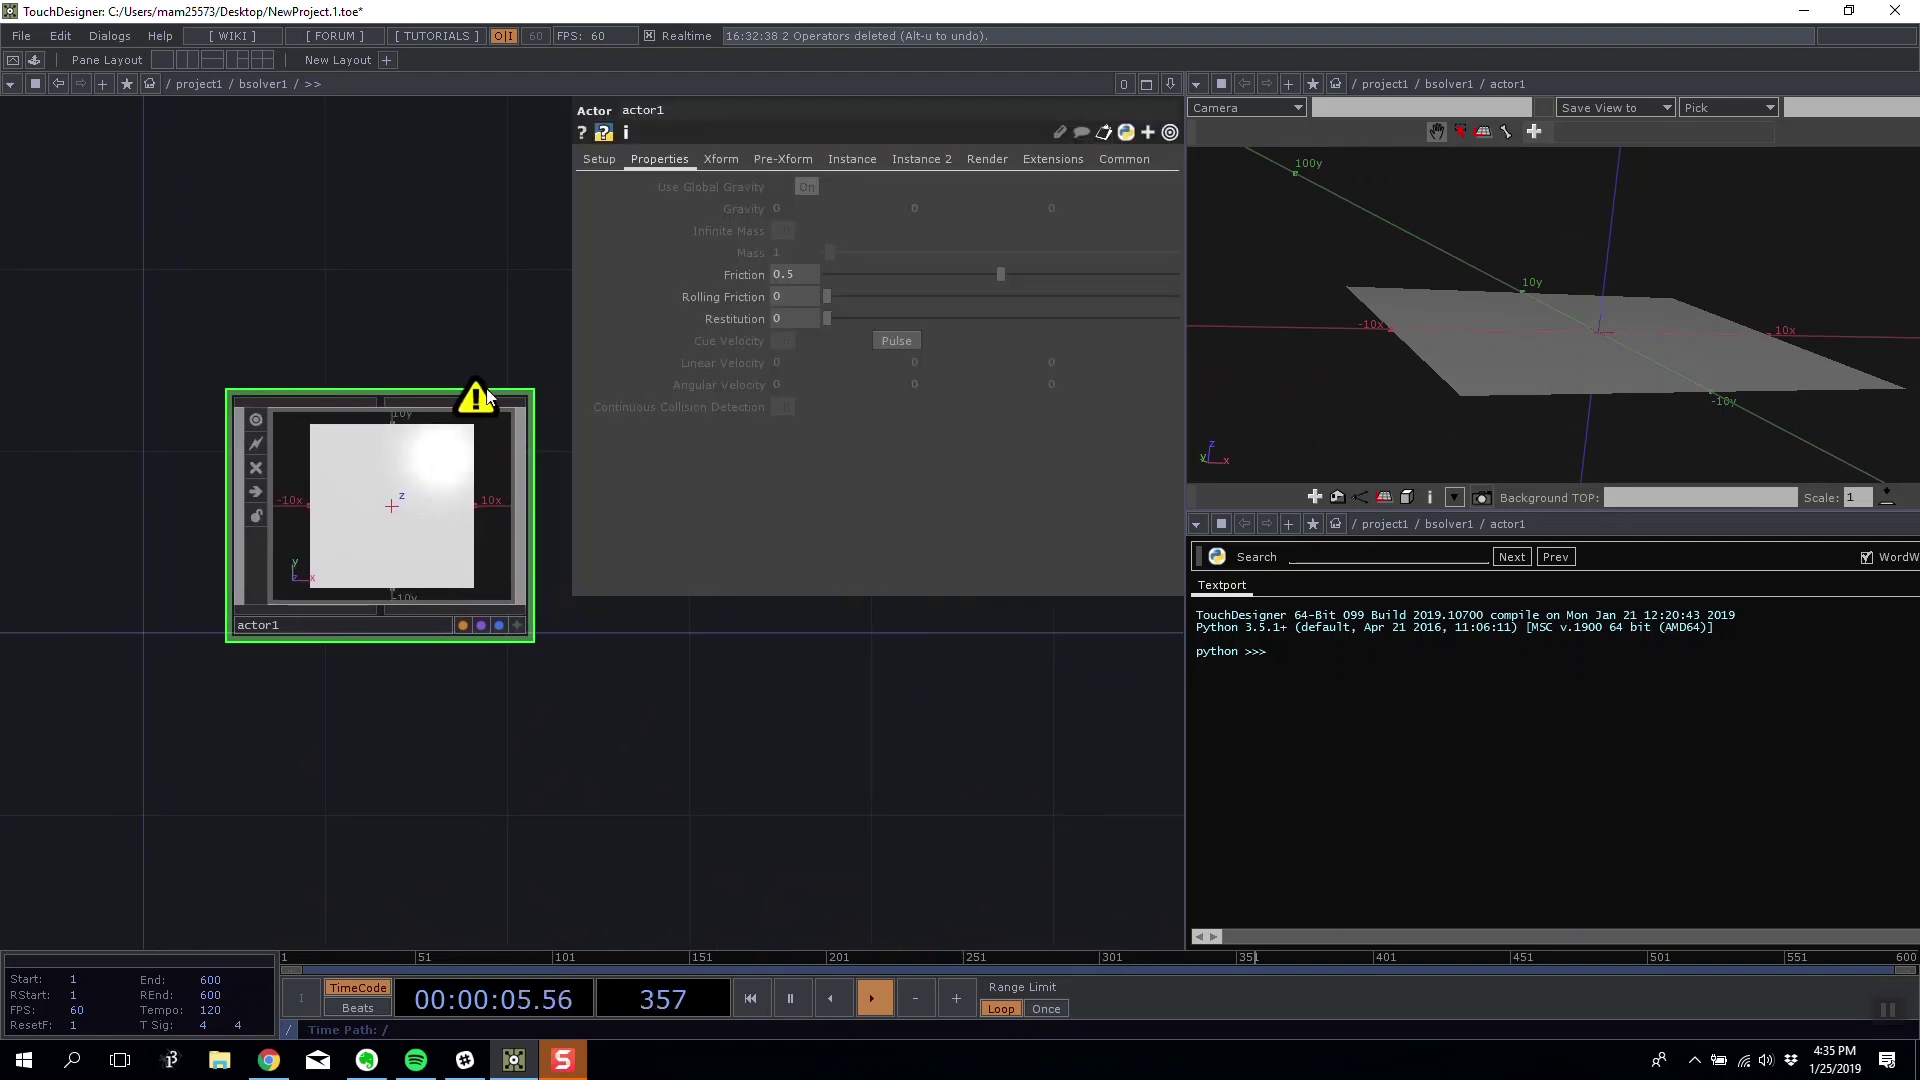
mouse_move(484, 401)
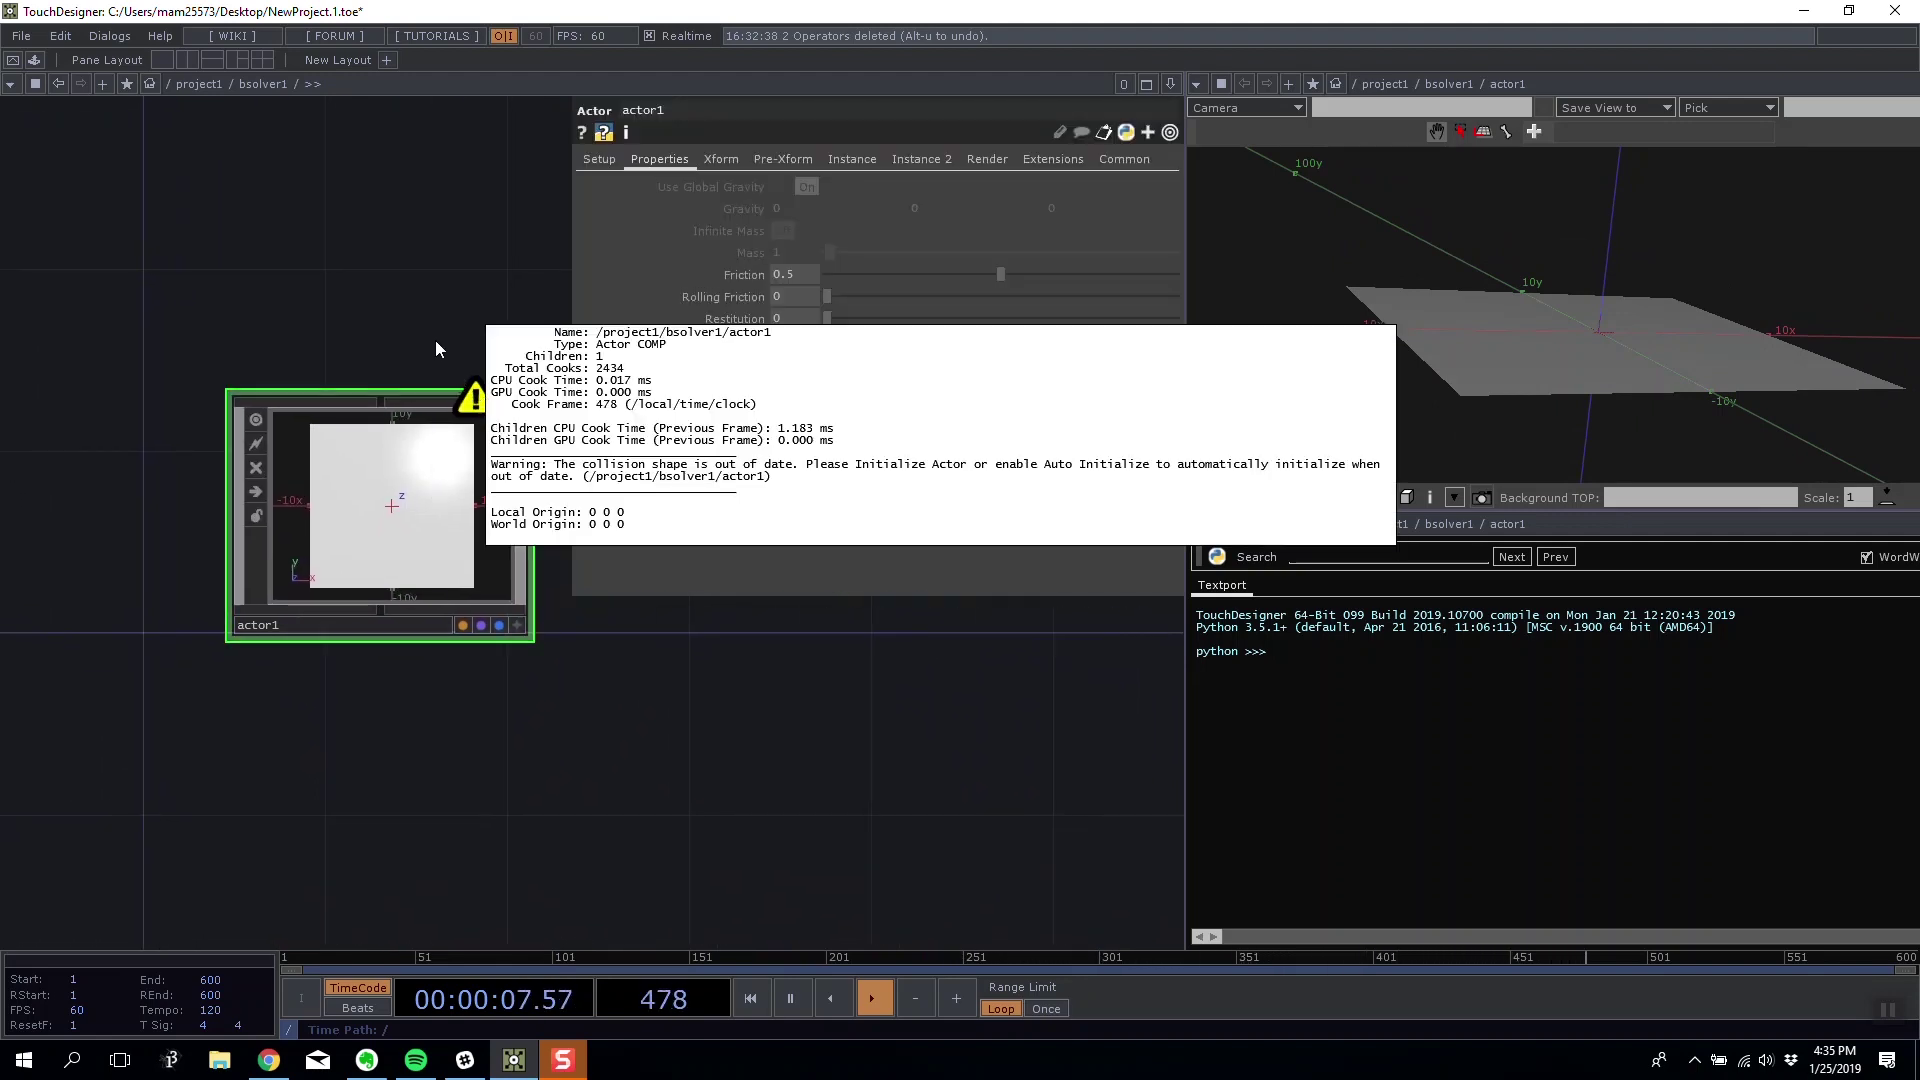
- Make actor1's node viewer interactive and turn on Display Collision Shape for actor1
left_click(598, 159)
left_click_drag(1390, 305, 1443, 277)
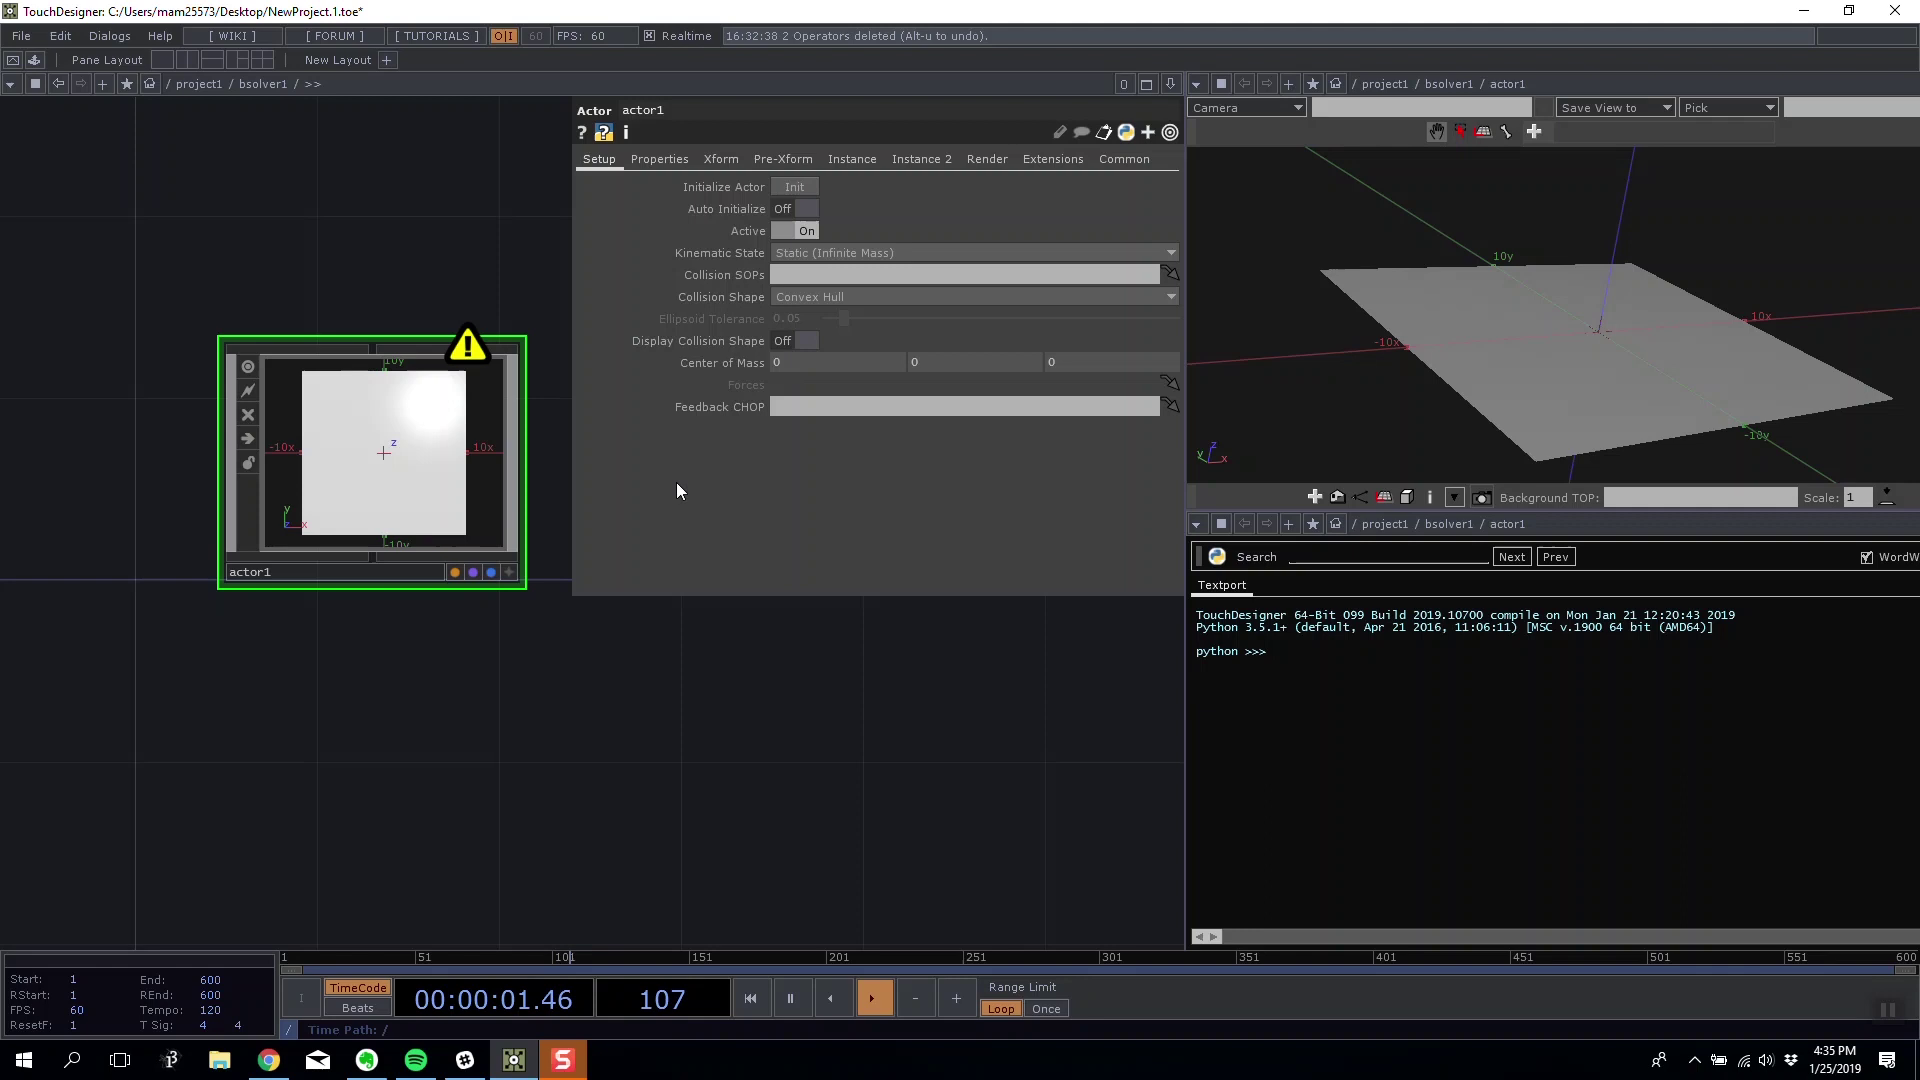
left_click(509, 572)
middle_click_drag(427, 468, 445, 572)
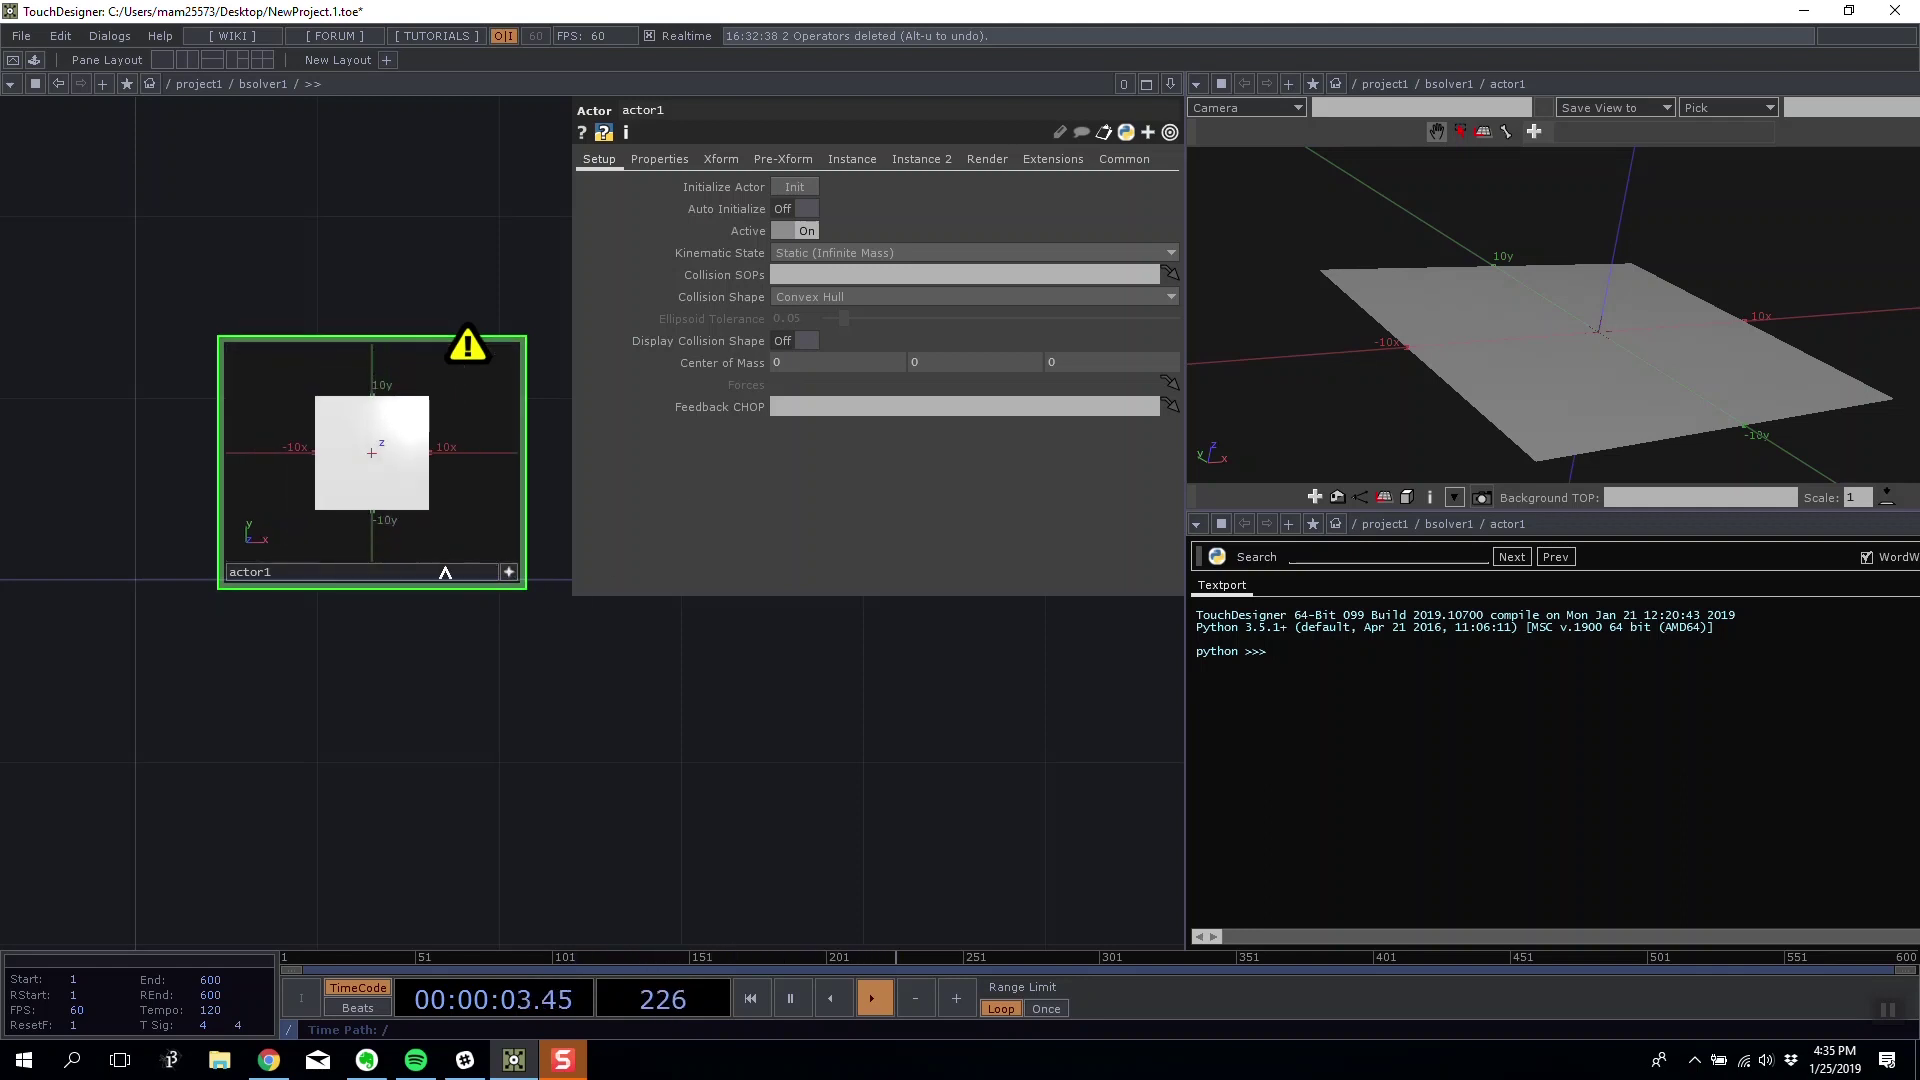
left_click(789, 344)
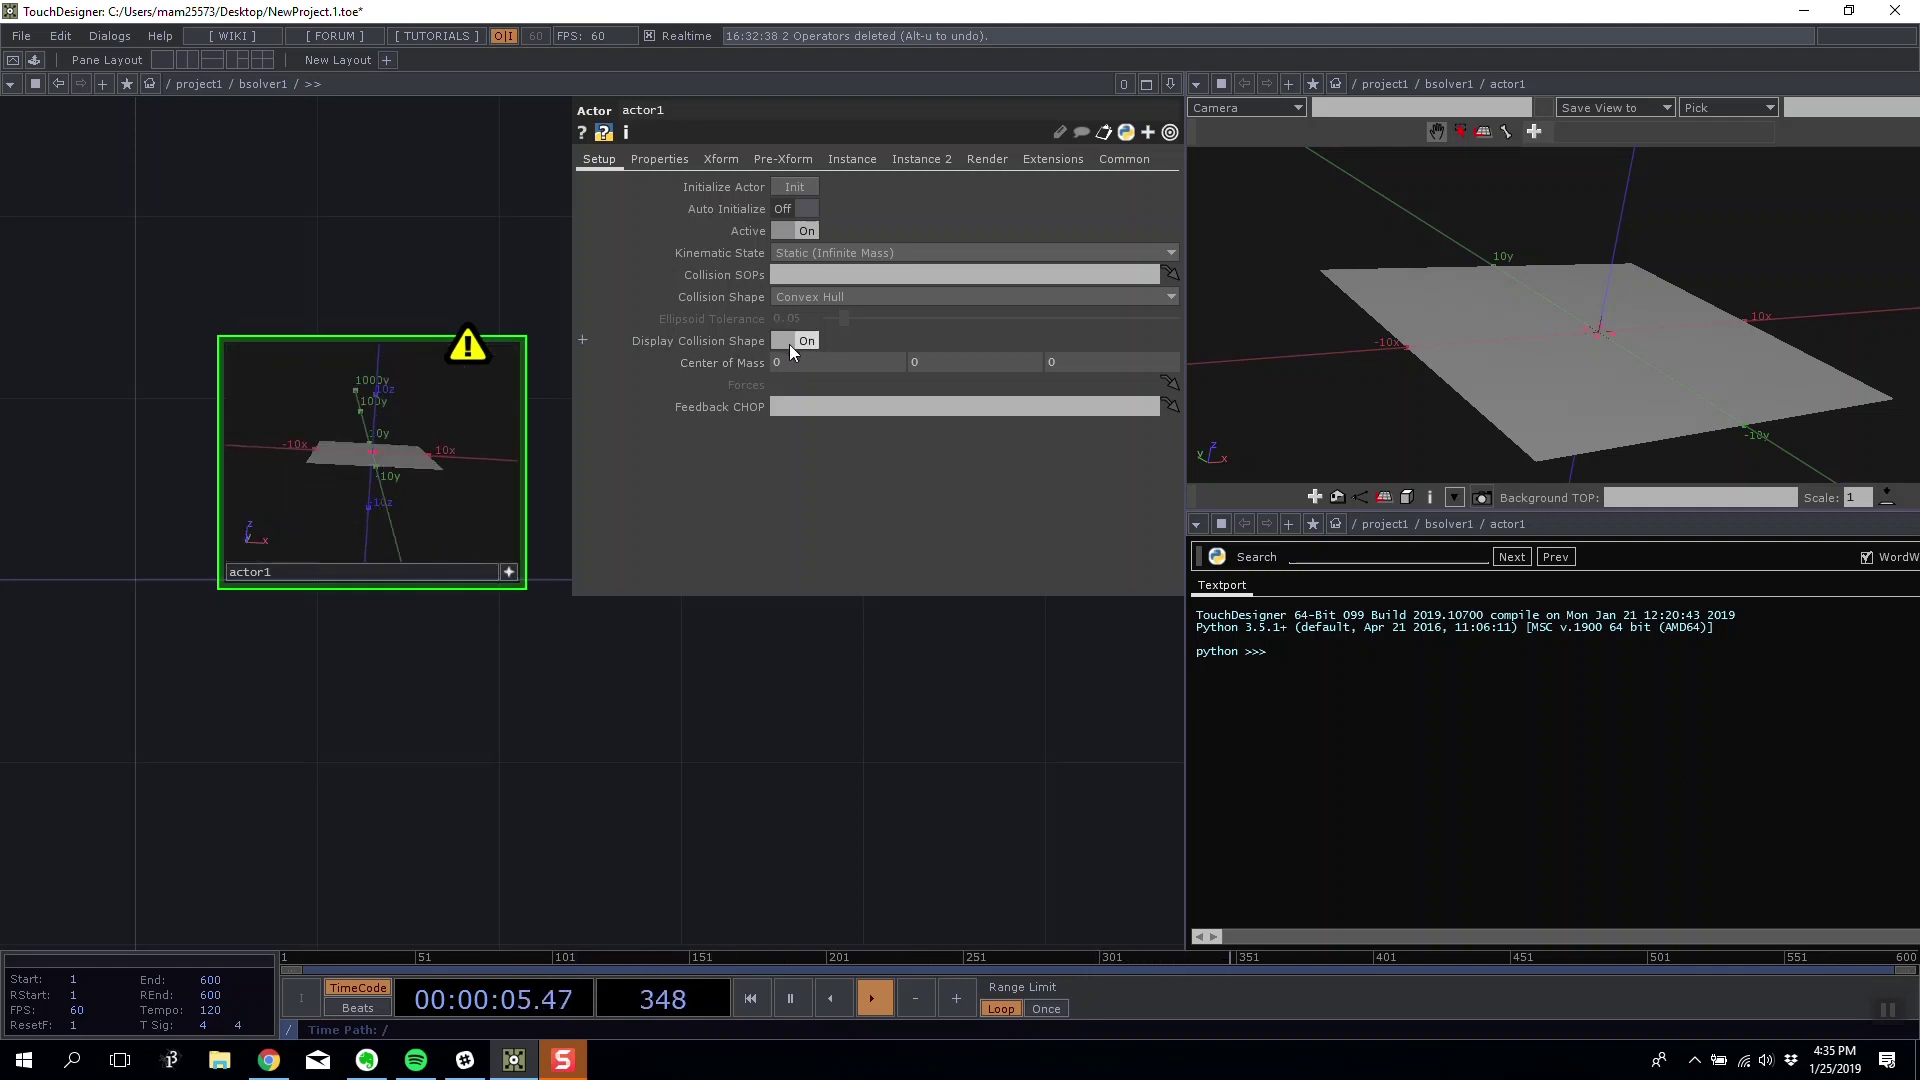
scroll(388, 456, "up", 3)
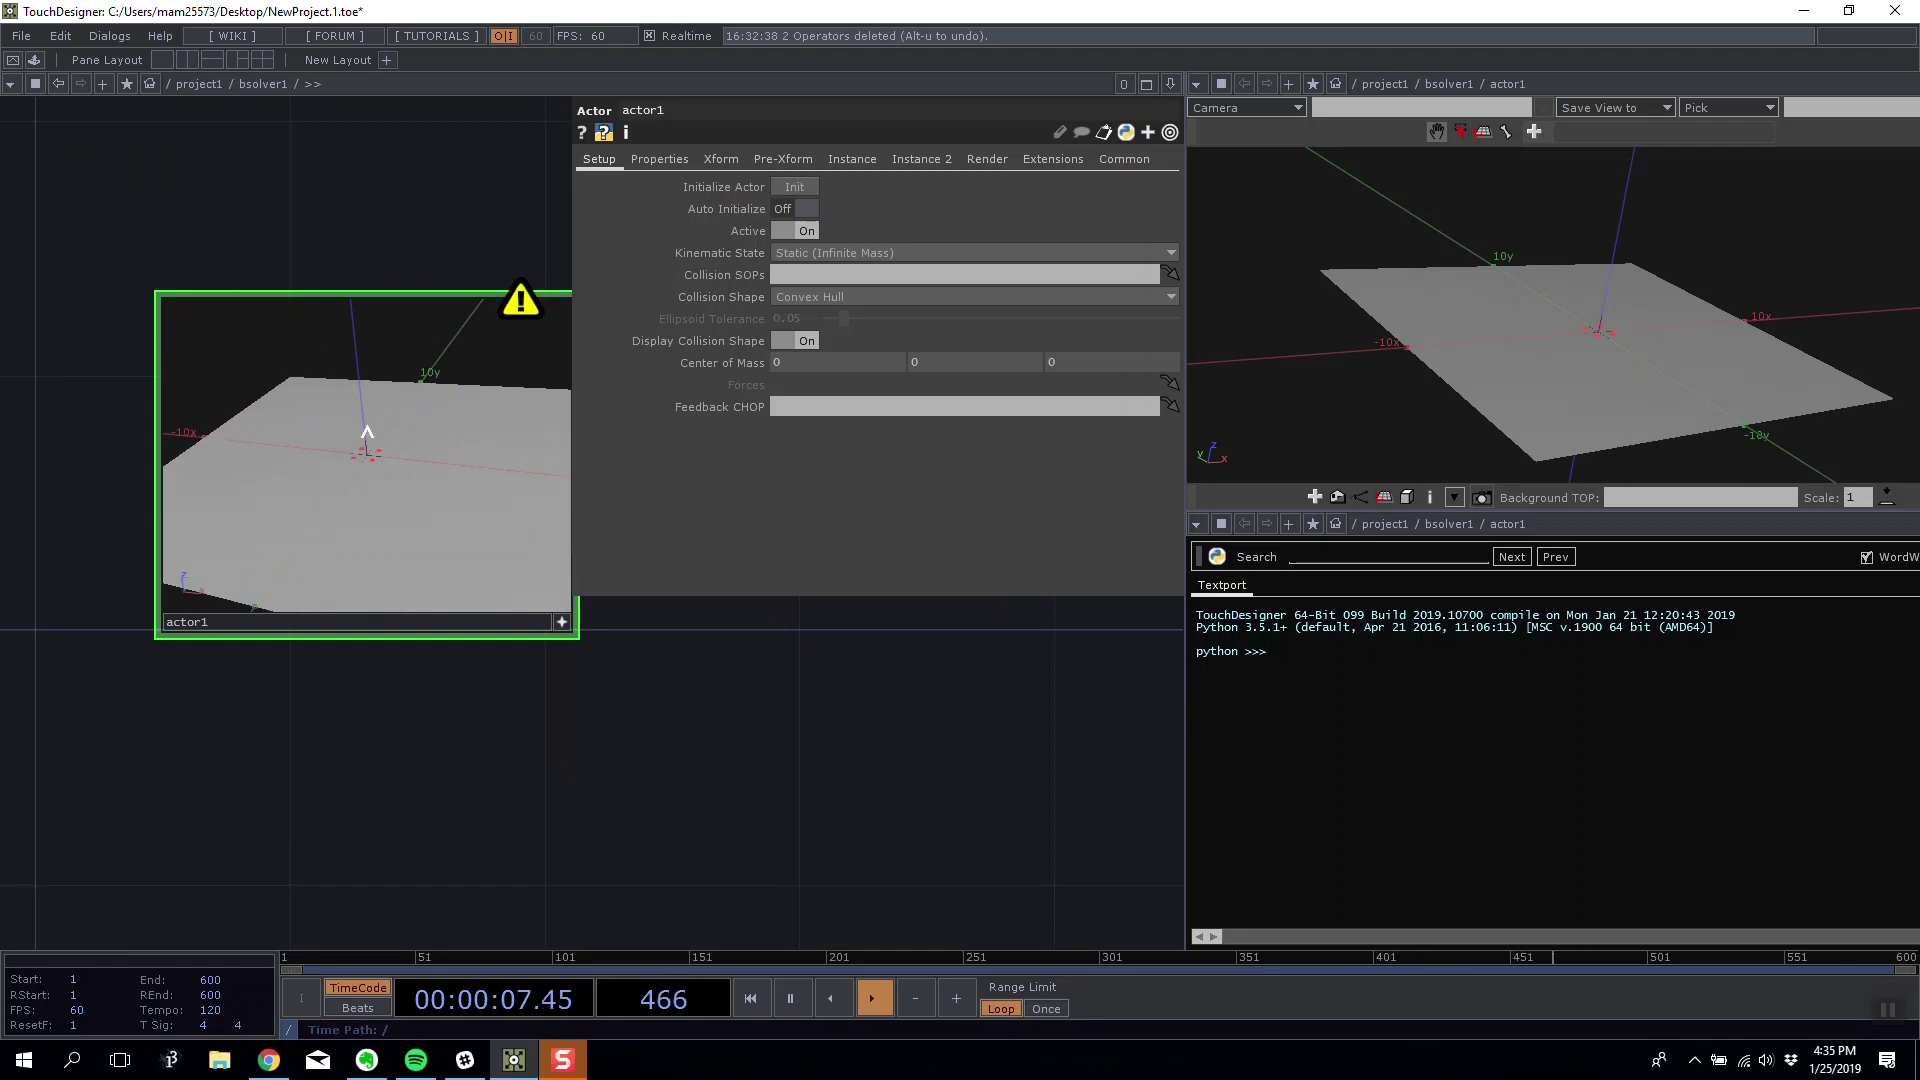
scroll(367, 434, "up", 2)
mouse_move(382, 491)
left_mouse_down()
mouse_move(399, 481)
mouse_move(403, 545)
mouse_move(352, 398)
mouse_move(433, 399)
mouse_move(349, 490)
mouse_move(433, 471)
mouse_move(328, 471)
mouse_move(330, 441)
mouse_move(391, 490)
mouse_move(372, 452)
mouse_move(368, 478)
left_mouse_up()
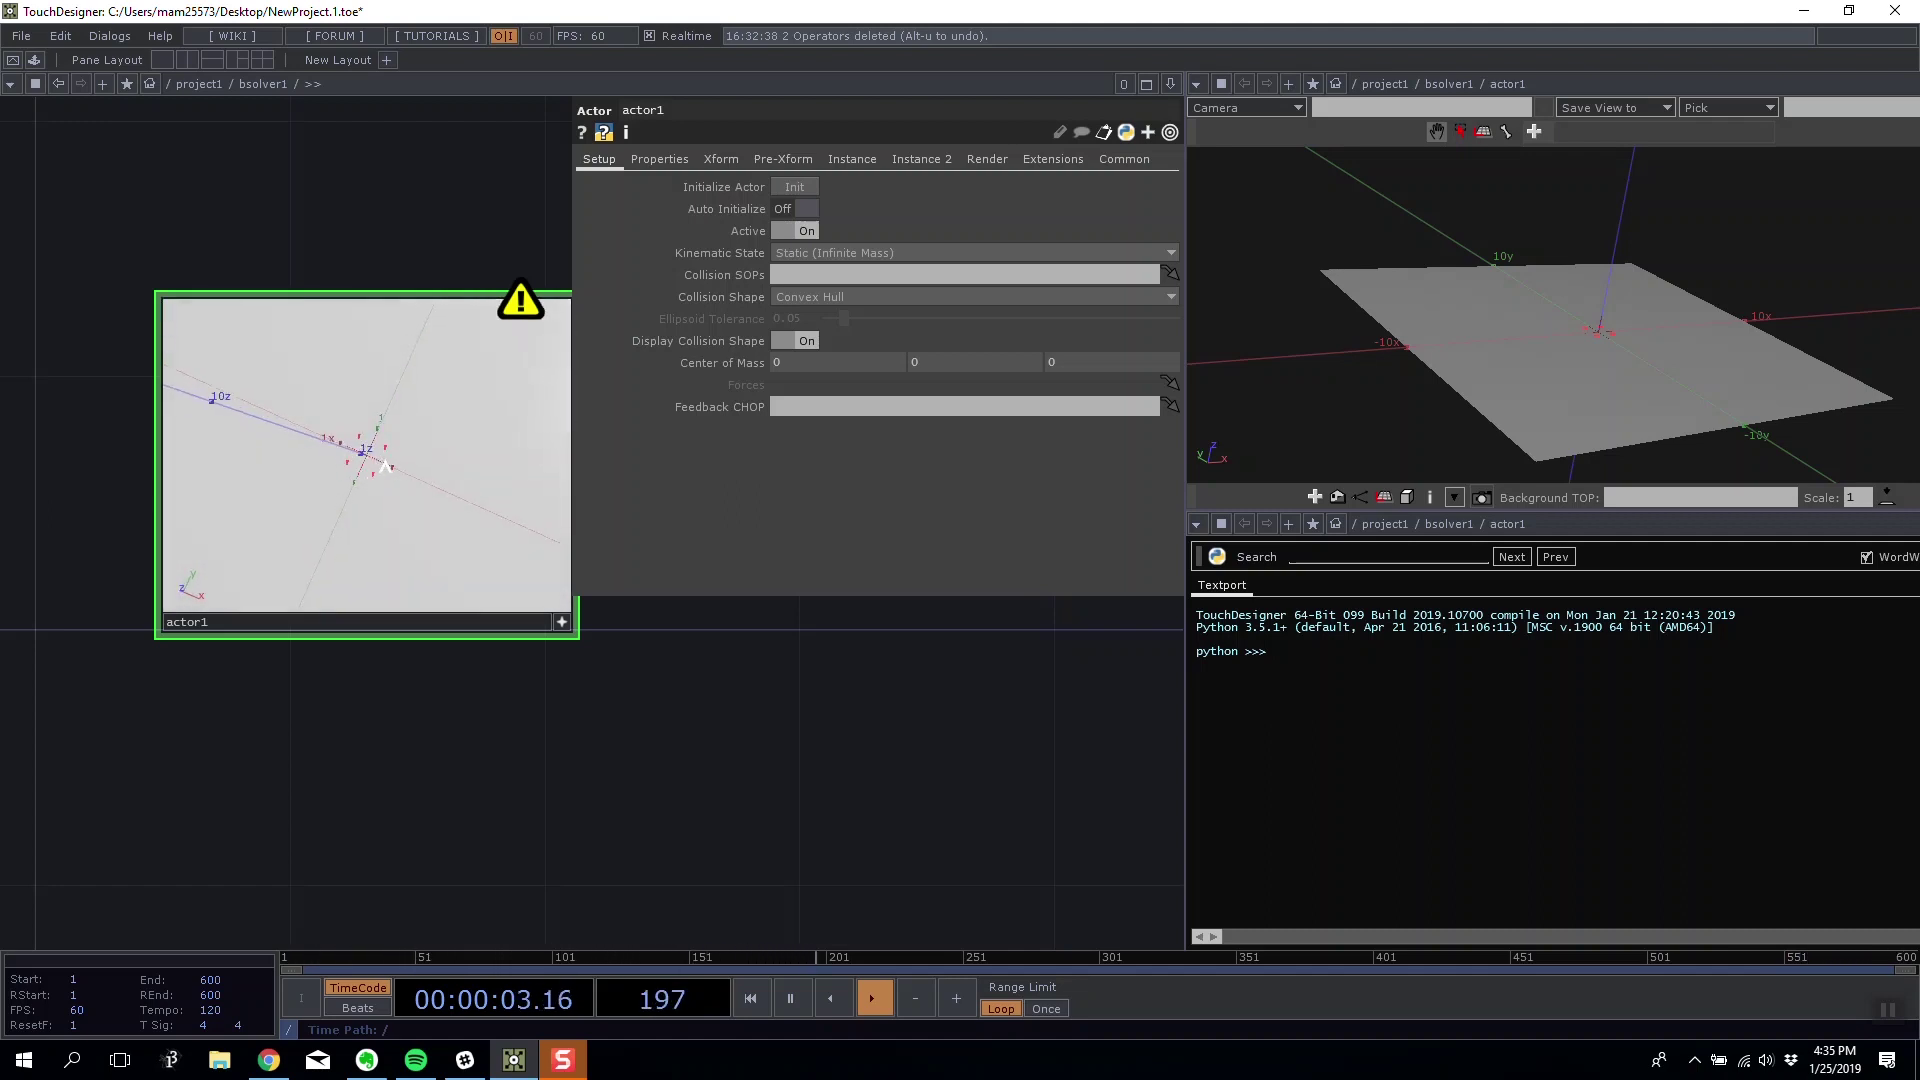
mouse_move(386, 466)
left_mouse_down()
mouse_move(411, 438)
mouse_move(400, 478)
mouse_move(416, 446)
mouse_move(549, 366)
mouse_move(377, 433)
left_mouse_up()
- Initialize actor1 to rebuild its collision shape and inspect it around the rectangle
left_click(792, 197)
scroll(471, 399, "down", 4)
scroll(369, 366, "up", 3)
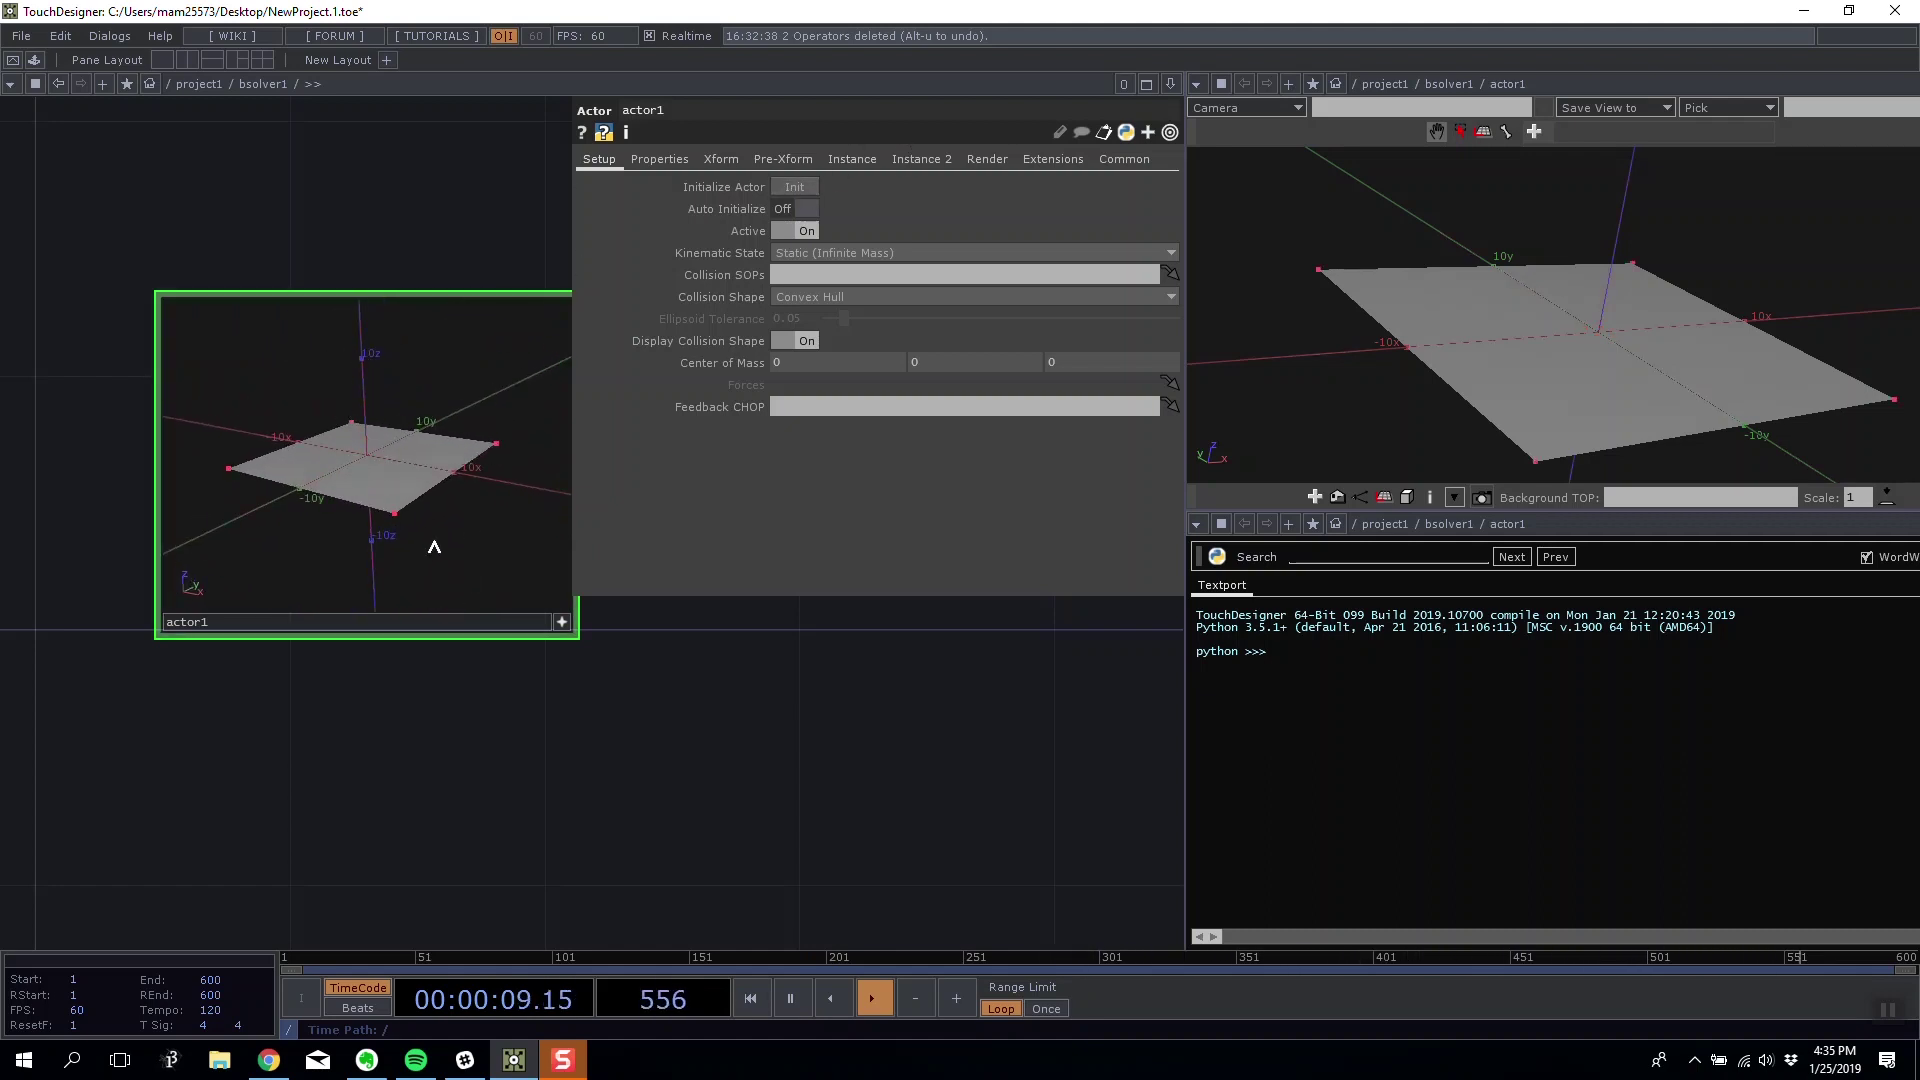
left_click_drag(434, 547, 377, 475)
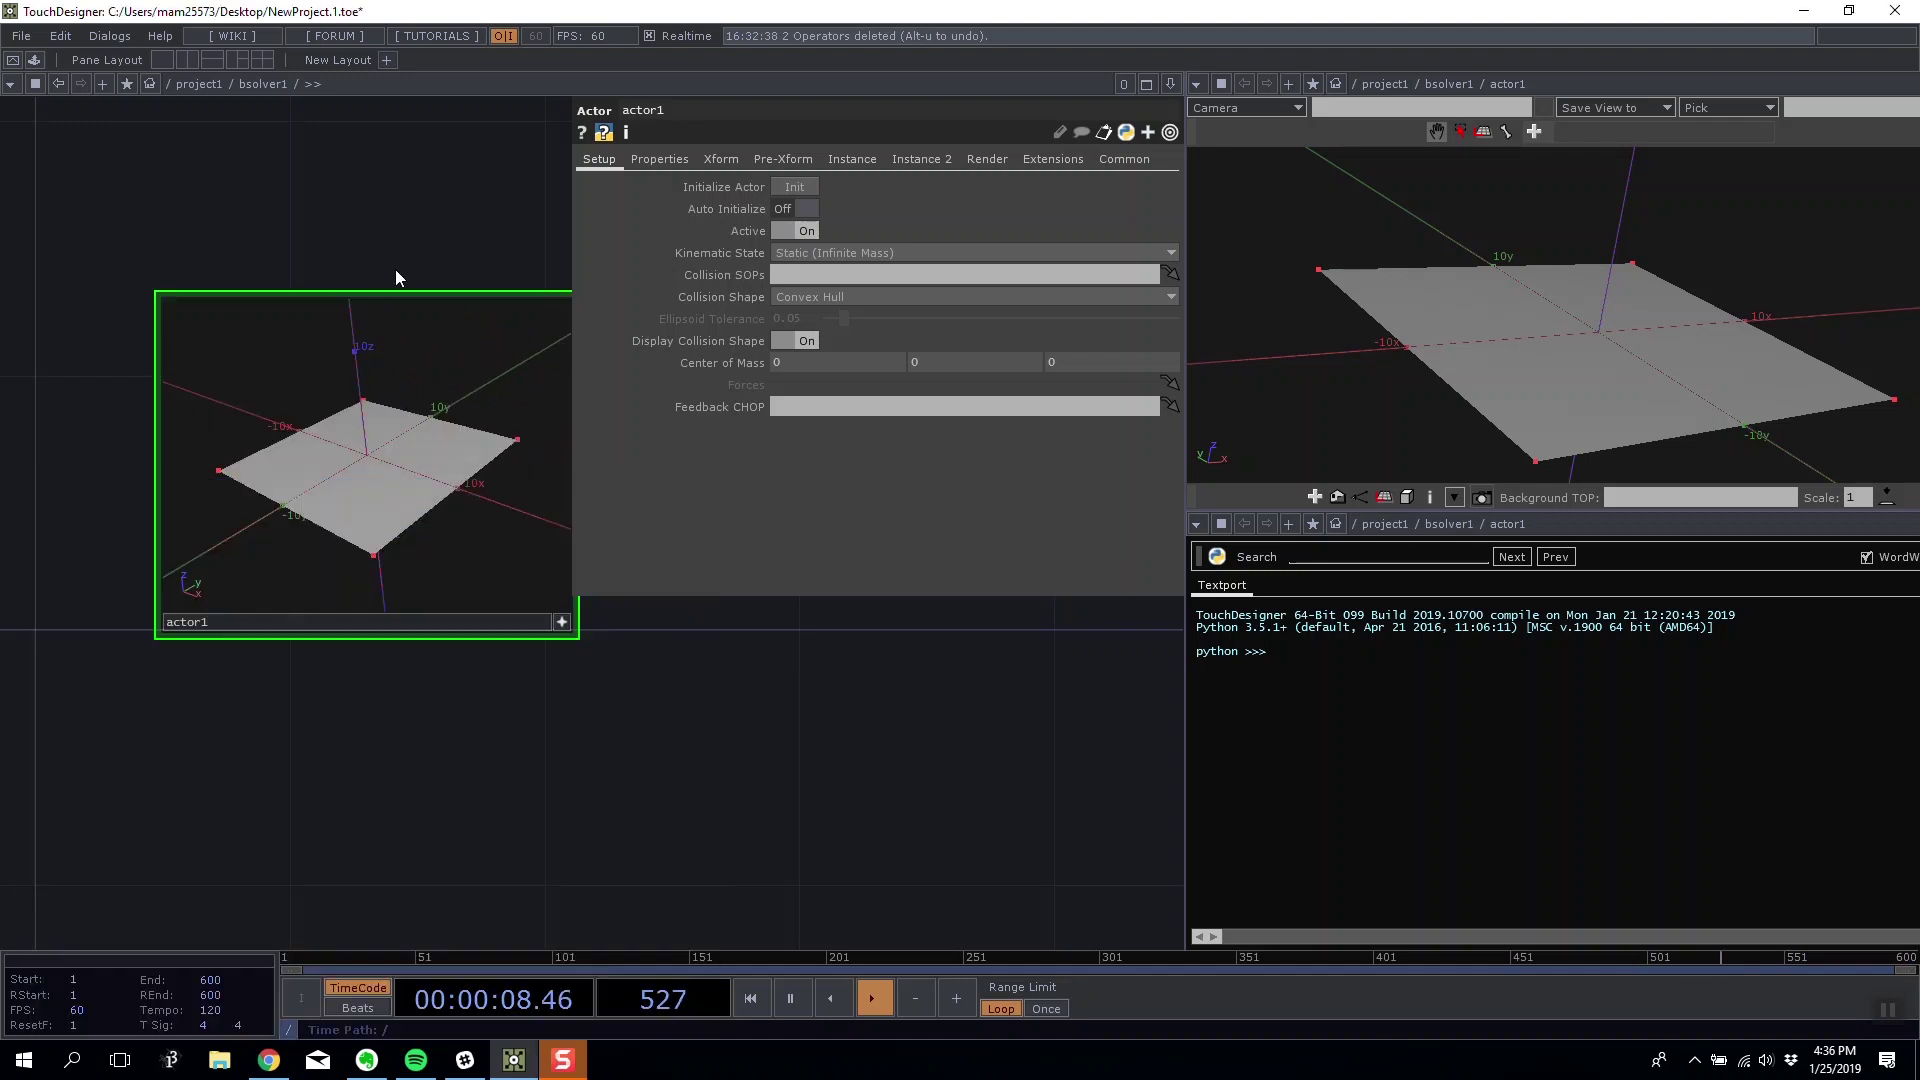
left_click_drag(471, 766, 480, 750)
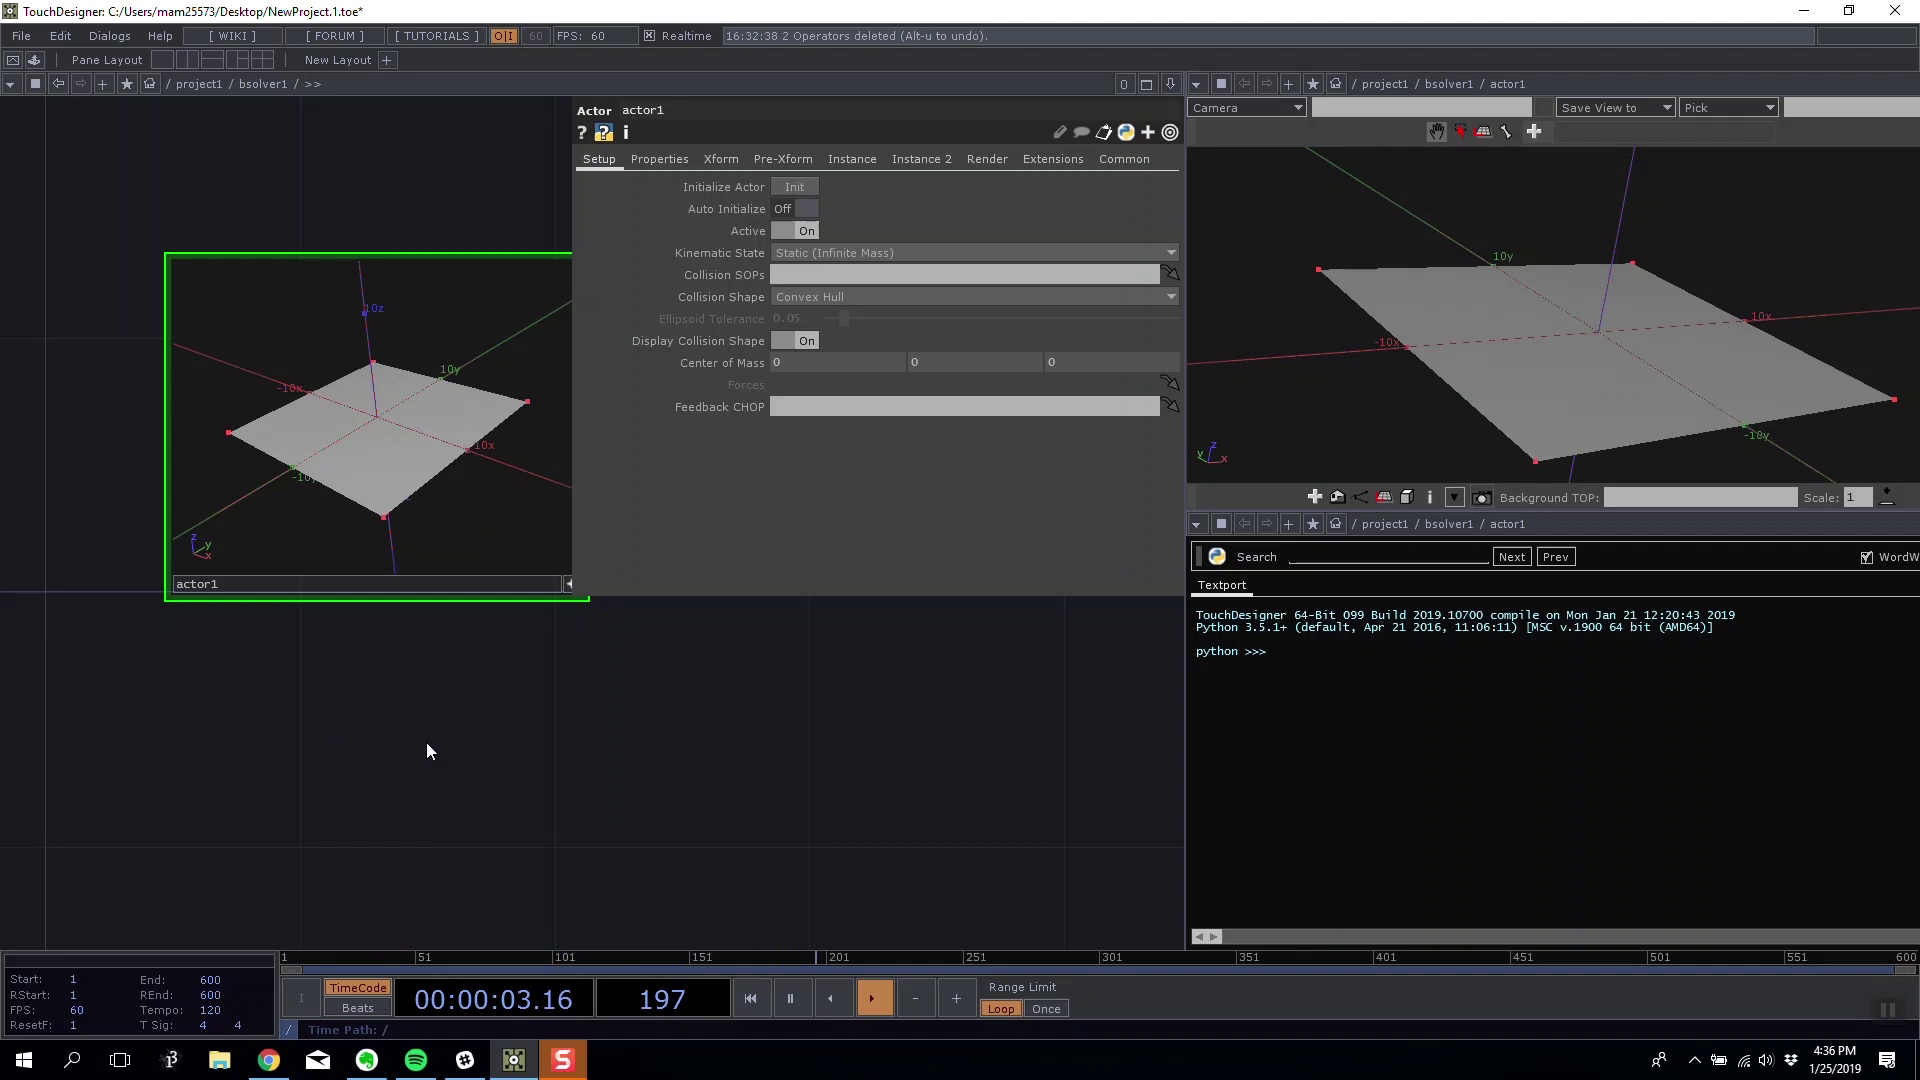
- Add a Sphere SOP below actor1 in the bsolver1 network and assign it as actor1's Collision SOPs
key("Tab")
left_click(500, 802)
left_click(446, 756)
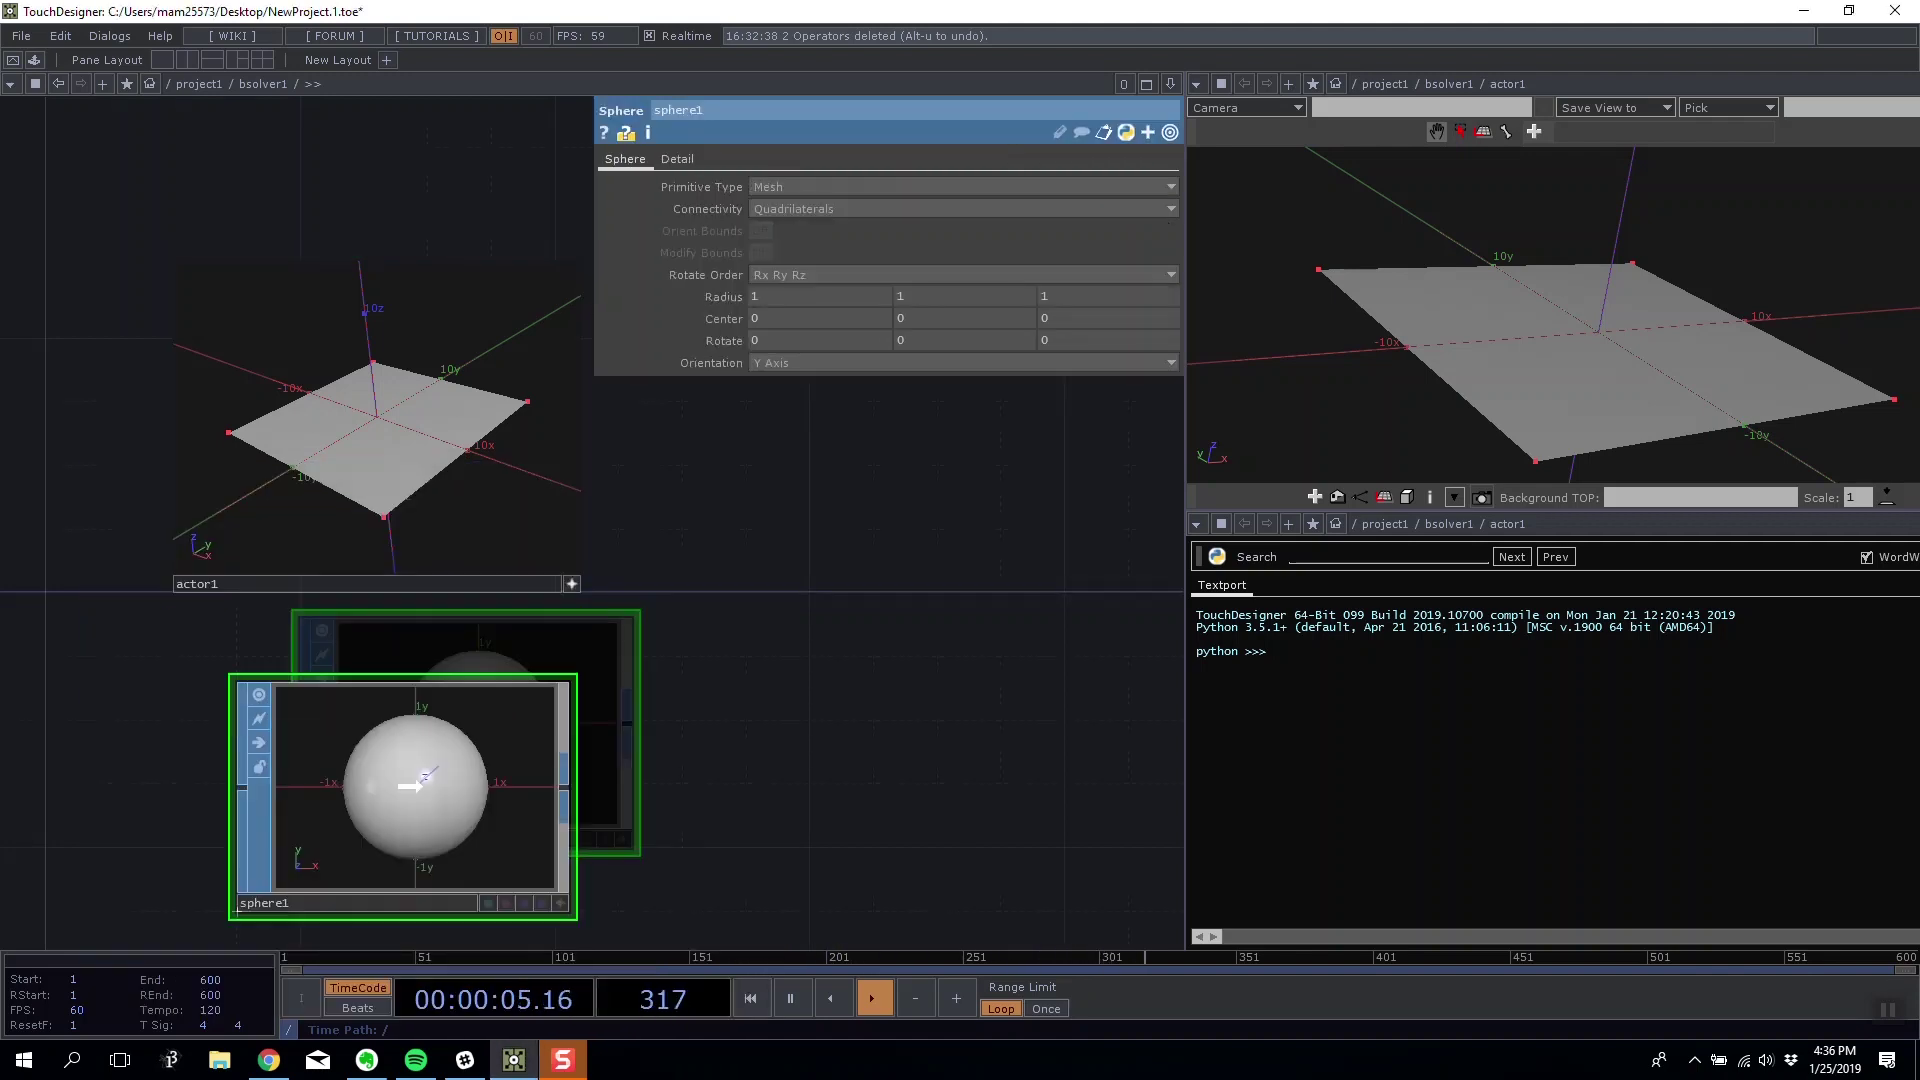
left_click(561, 586)
left_click_drag(538, 764, 830, 278)
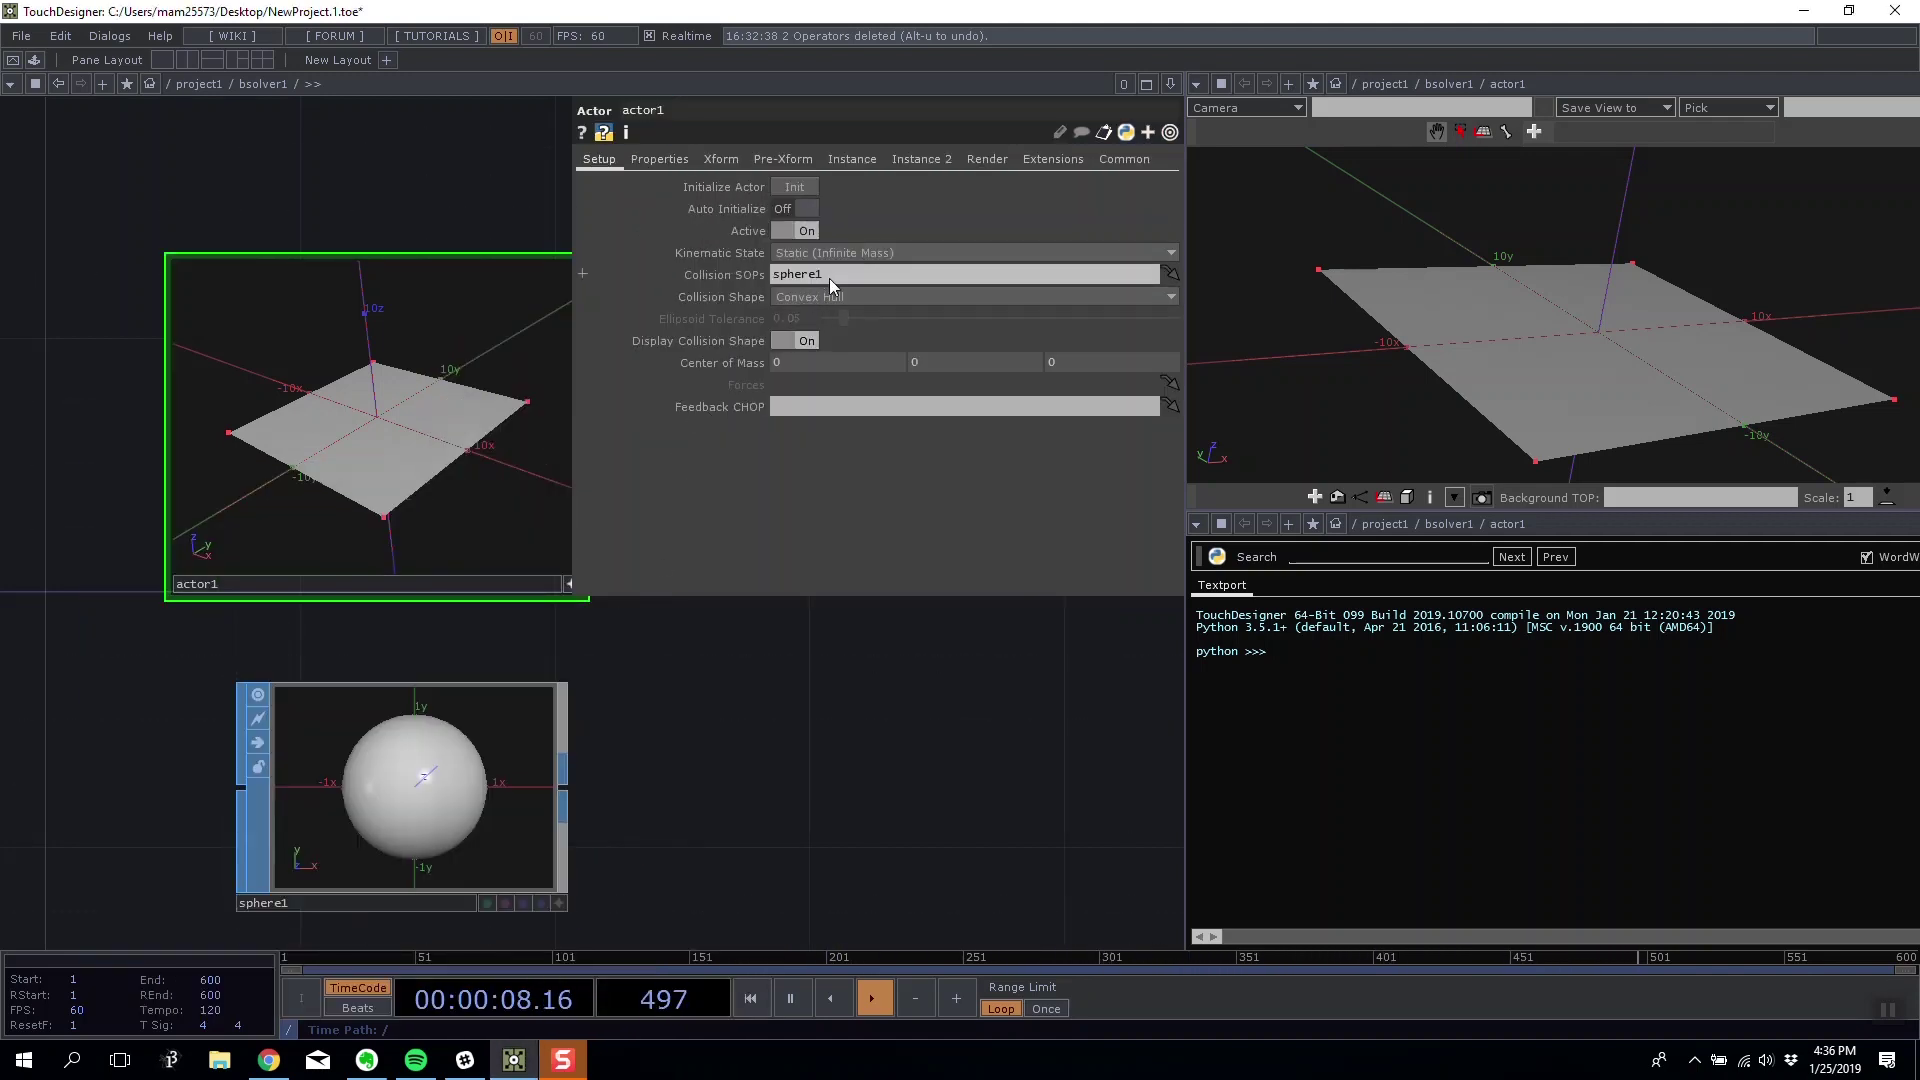
- Initialize actor1 with the sphere as its collision geometry and inspect the collision shape from several angles
left_click(791, 188)
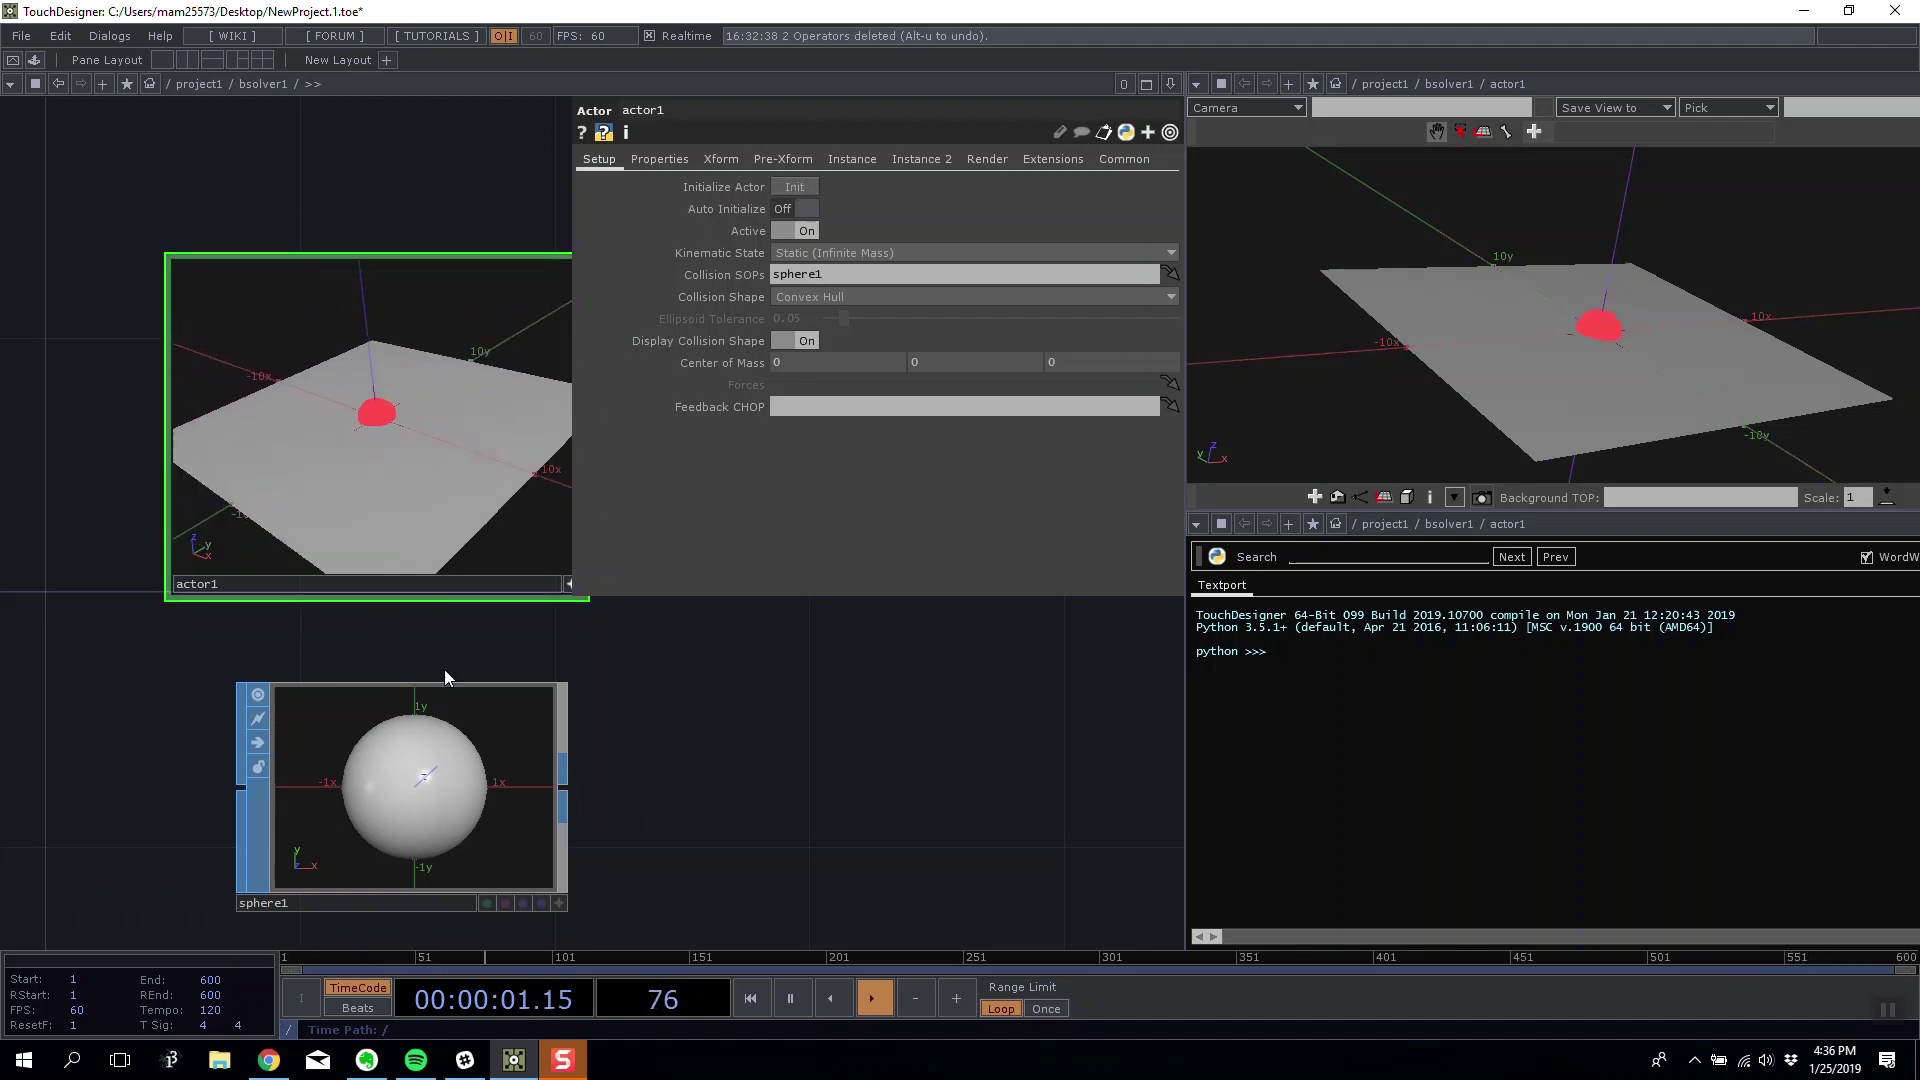
mouse_move(367, 447)
left_mouse_down()
mouse_move(316, 484)
mouse_move(398, 430)
left_mouse_up()
middle_click_drag(398, 430, 355, 245)
left_click_drag(399, 466, 448, 595)
- Delete sphere1 from the bsolver1 network
left_click(472, 716)
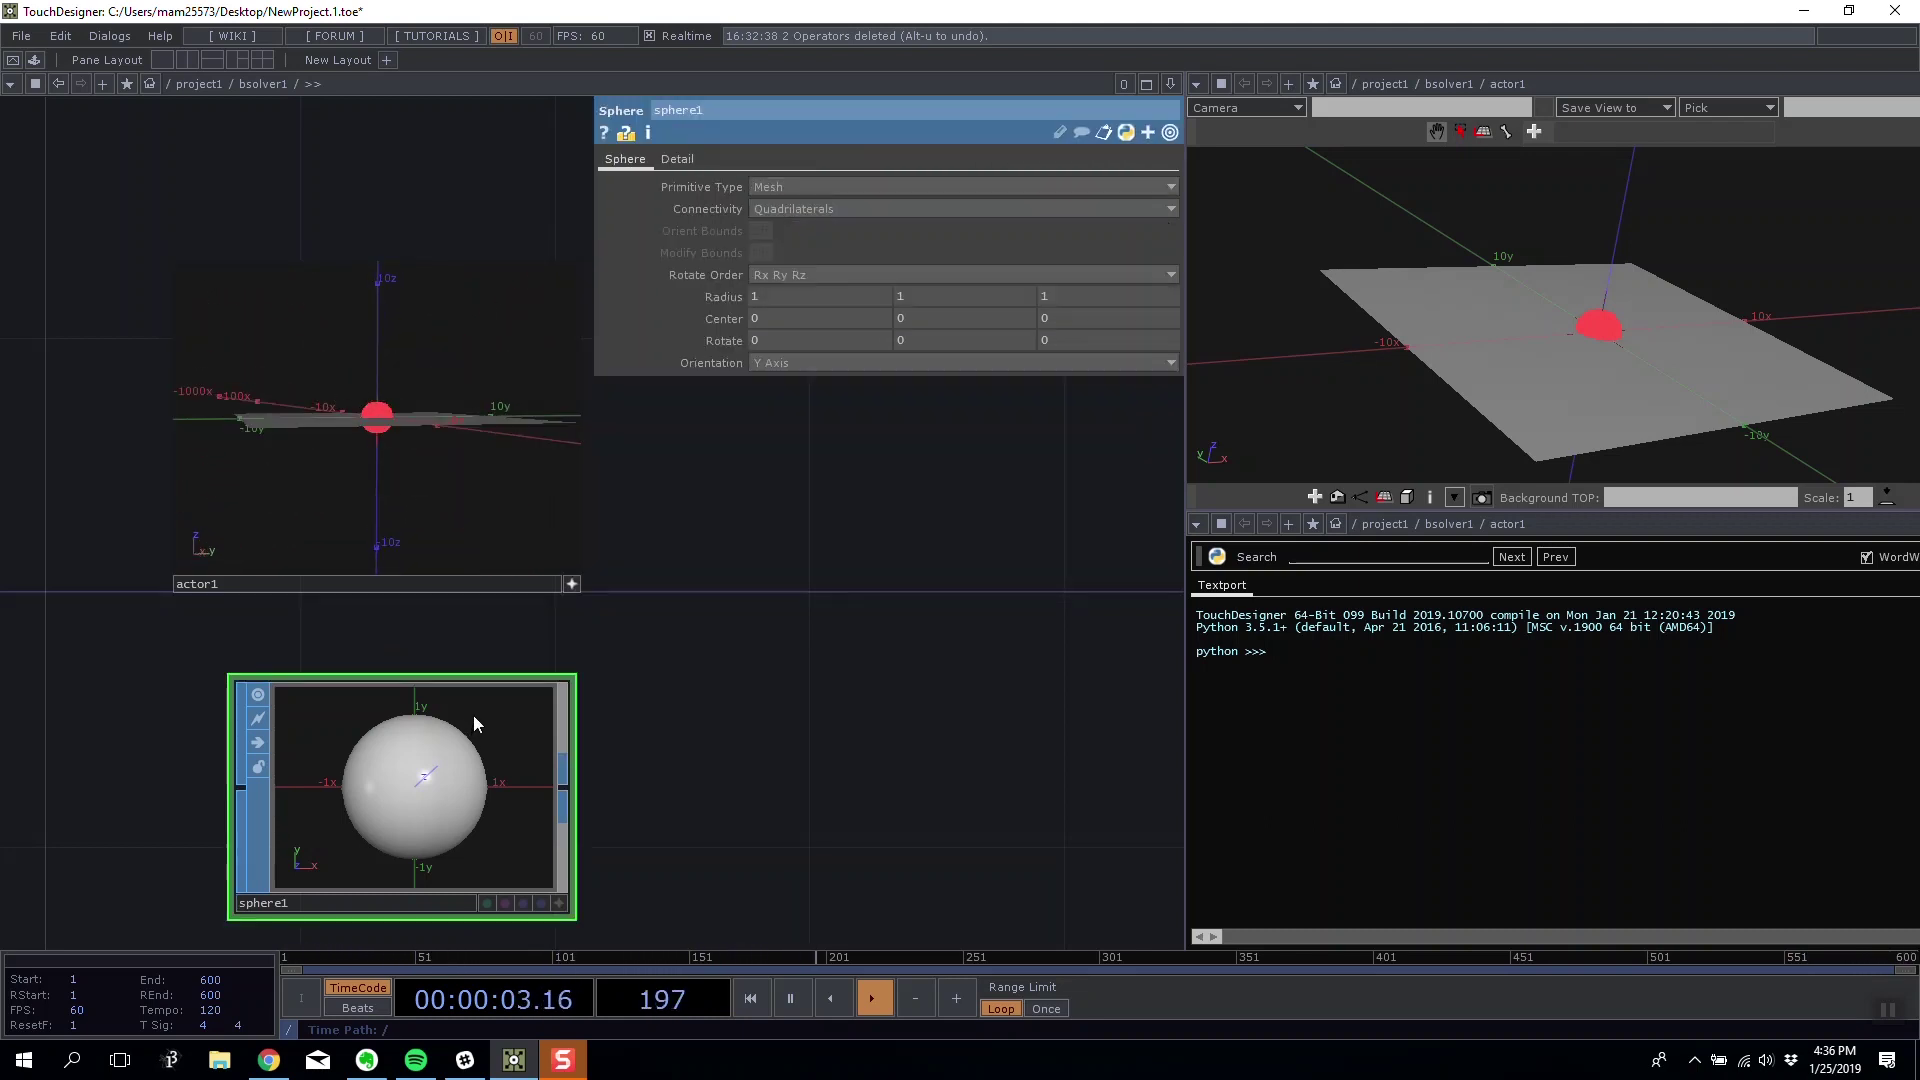
key("Delete")
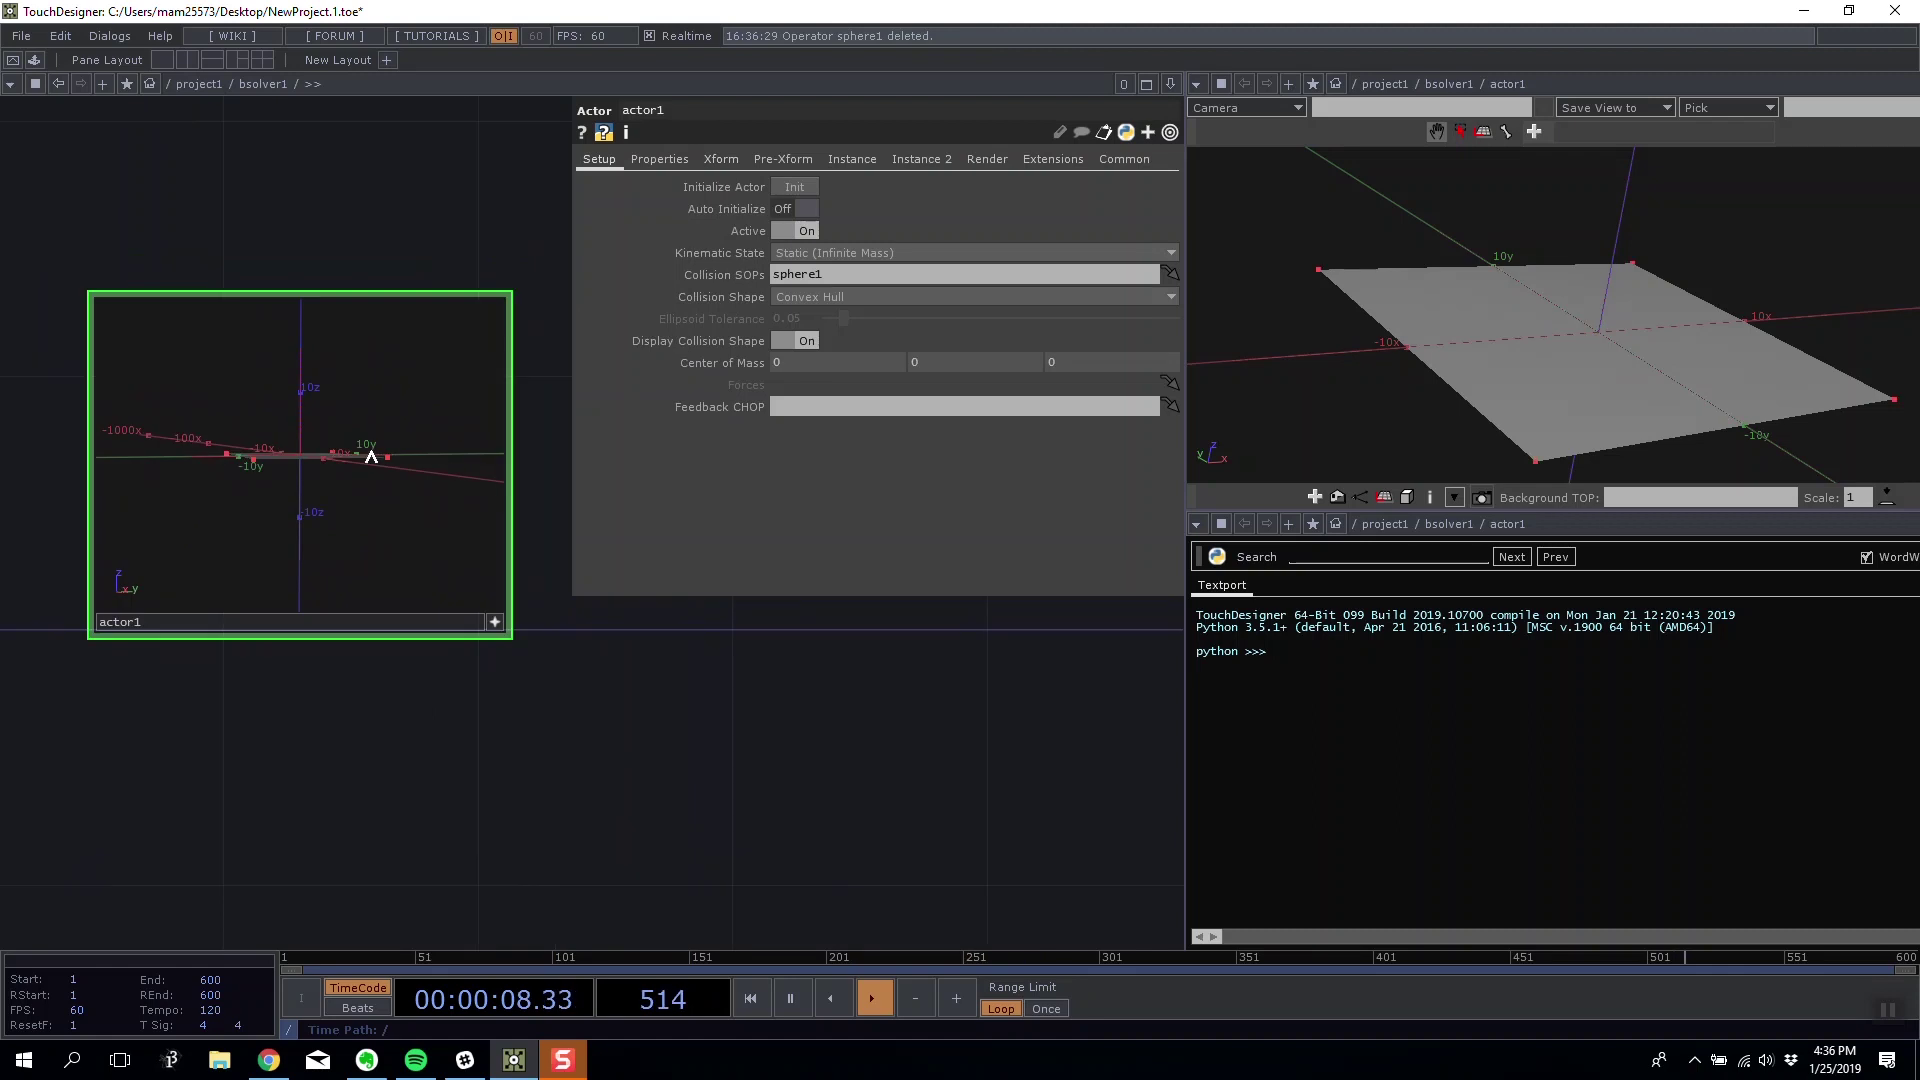
- Translate actor1 to -3 along the Z axis
left_click_drag(369, 453, 416, 493)
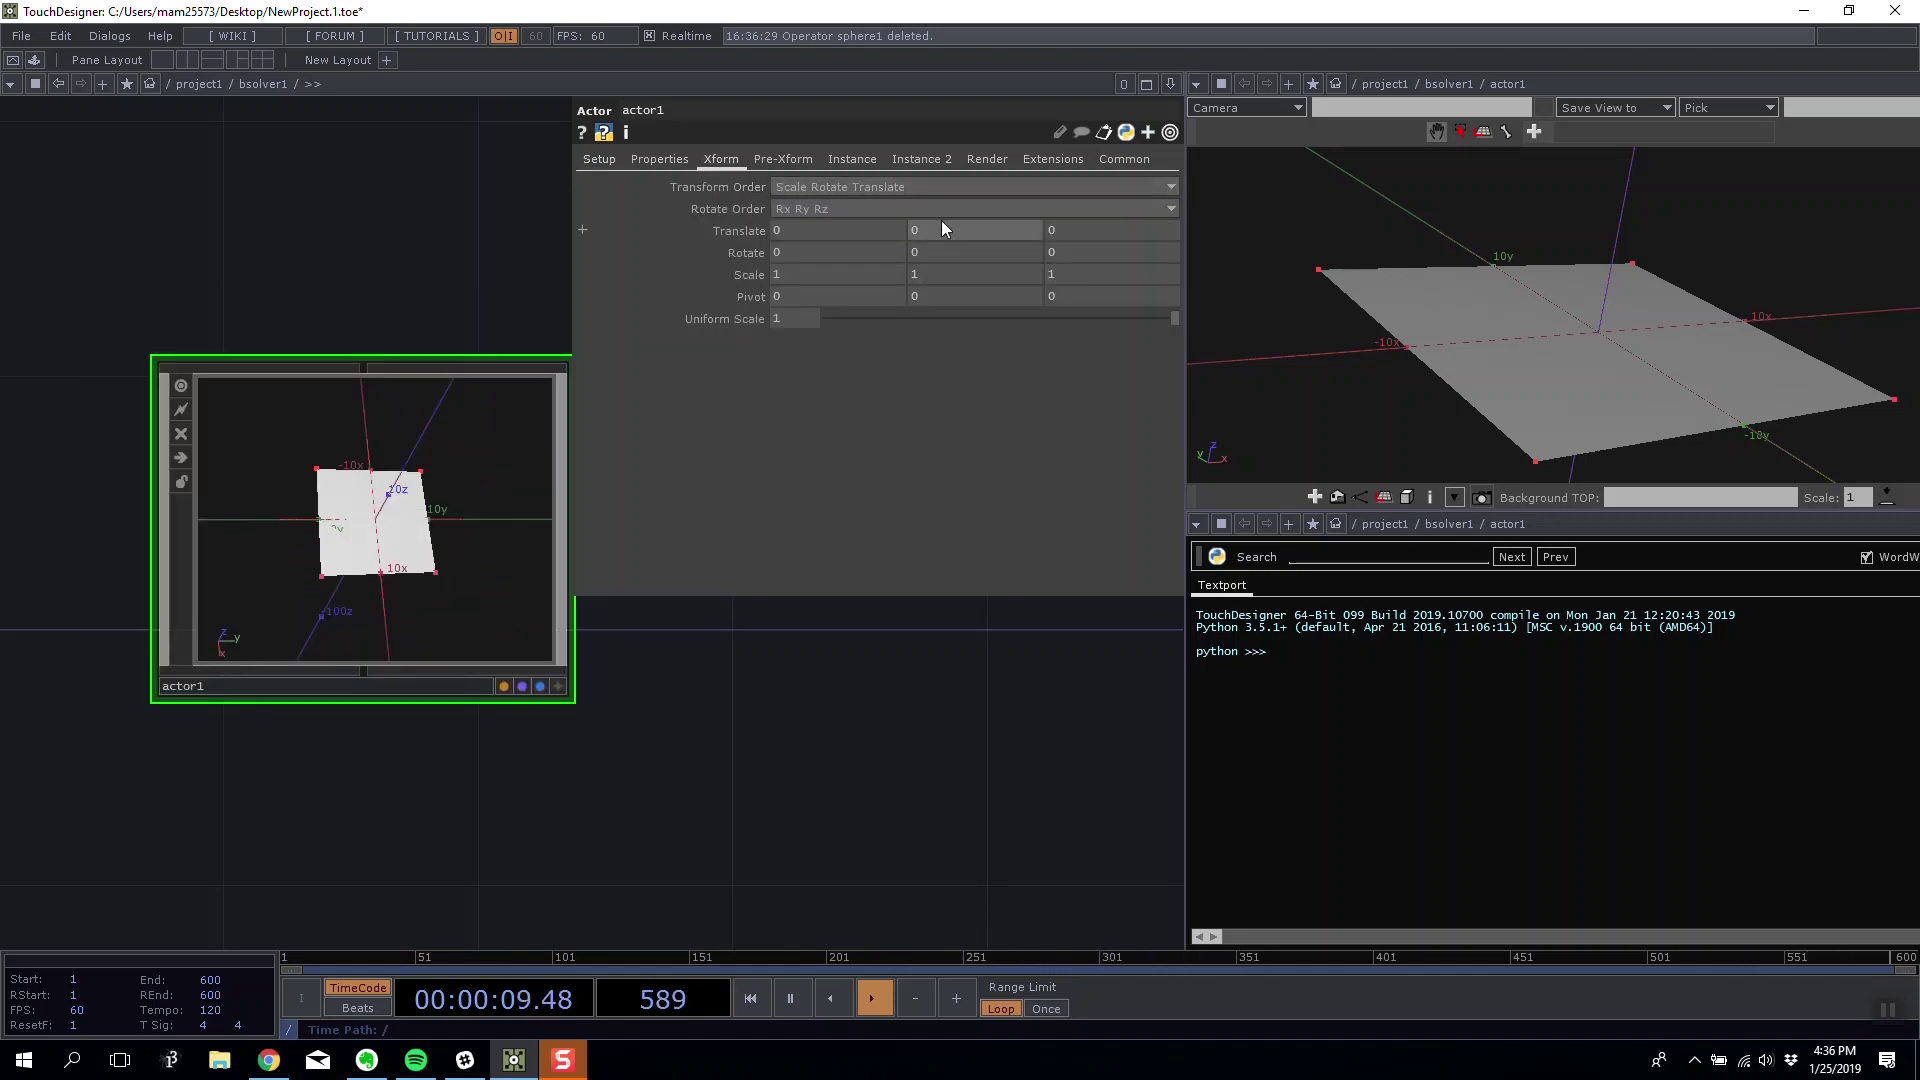
mouse_move(940, 220)
middle_mouse_down()
mouse_move(975, 208)
mouse_move(941, 208)
middle_mouse_up()
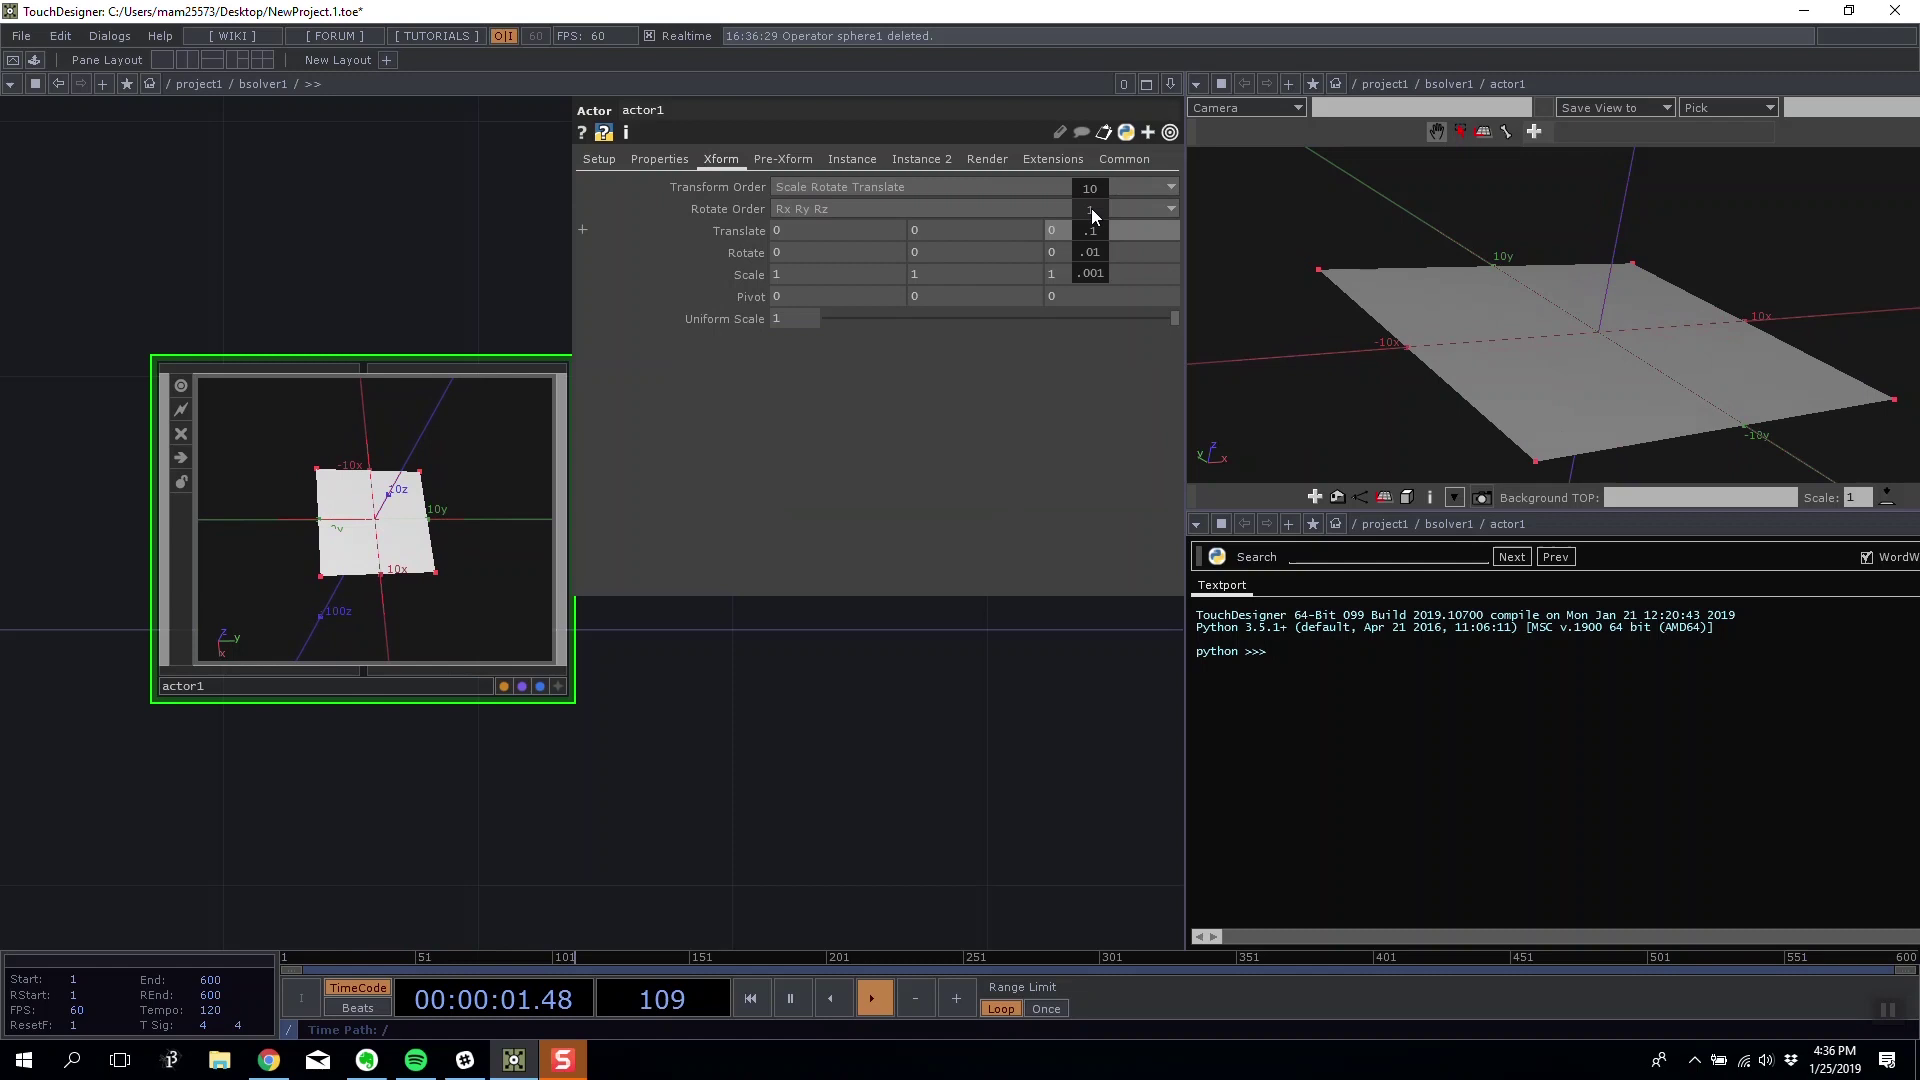
middle_click_drag(1092, 213, 1040, 212)
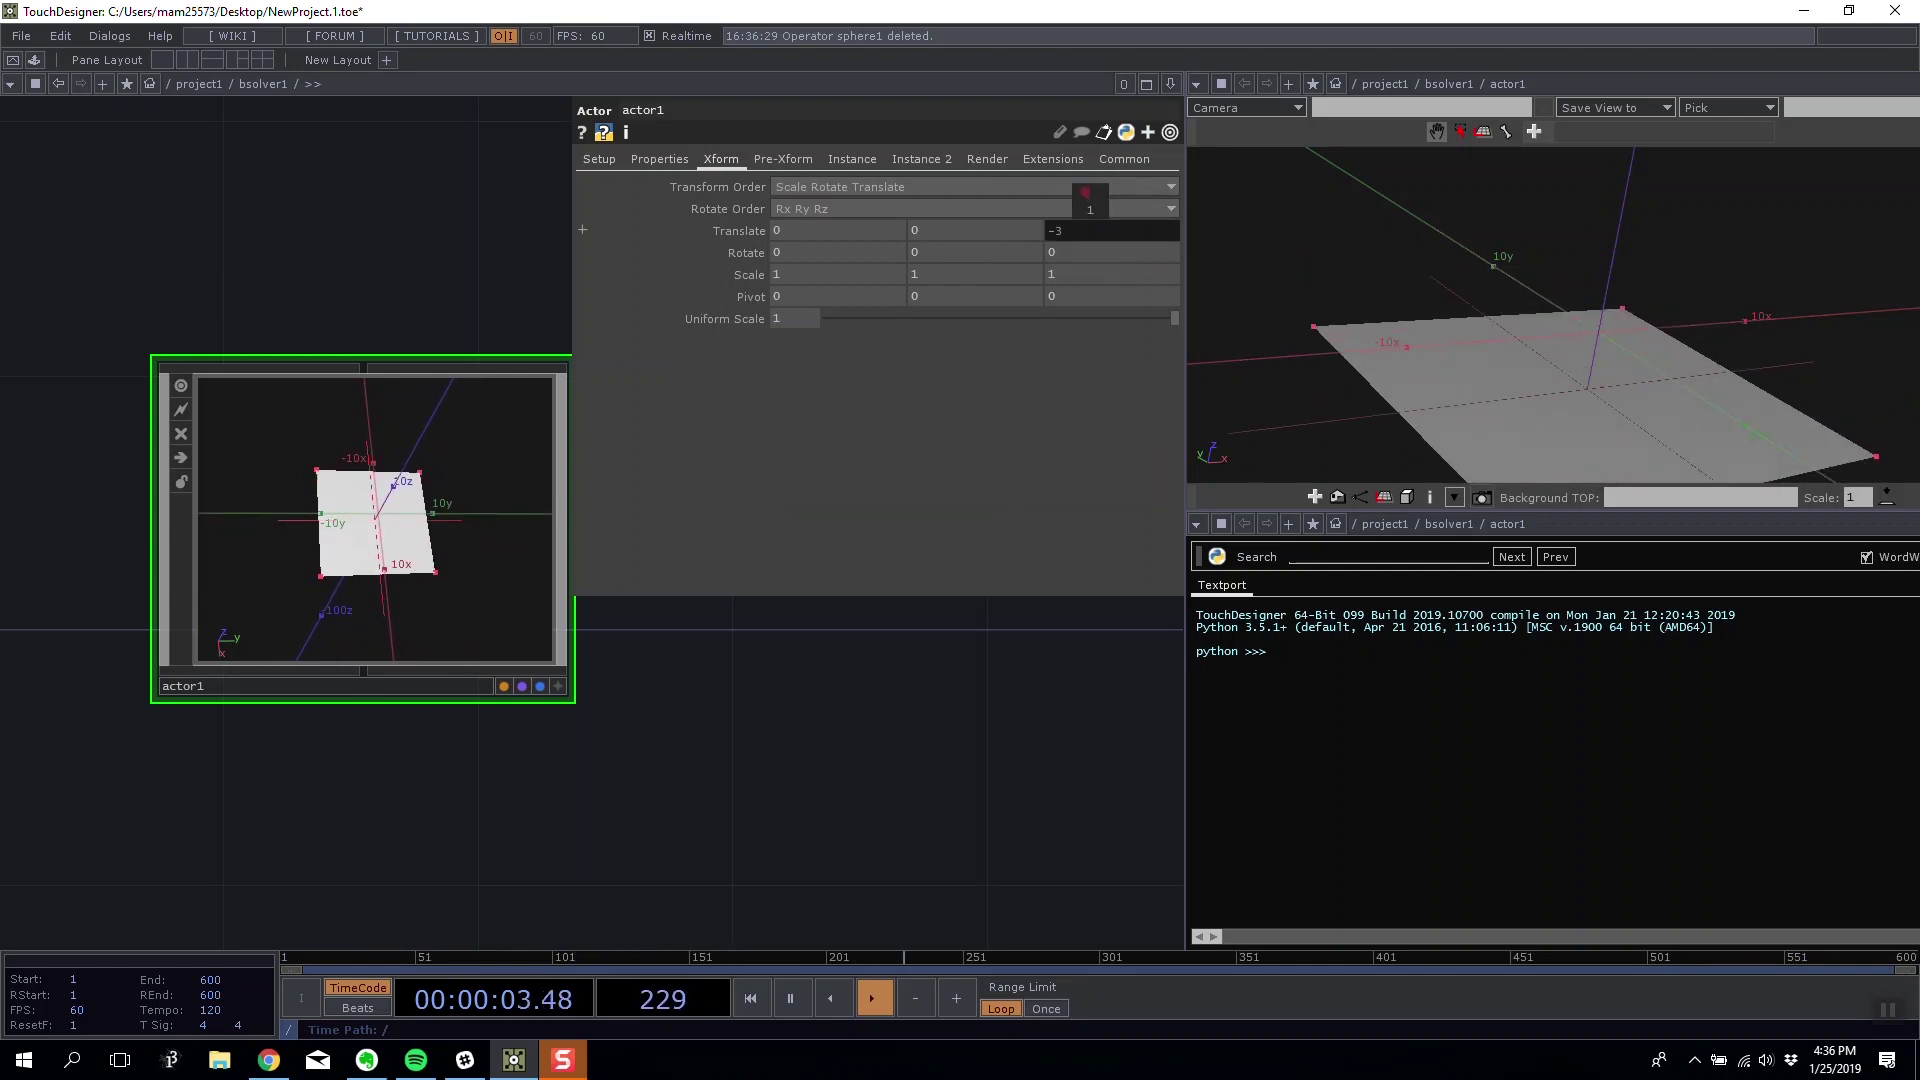
- Add an Actor COMP above actor1 in the bsolver1 network, with its Kinematic State as Dynamic (Finite Mass)
left_click_drag(481, 274, 505, 557)
key("Tab")
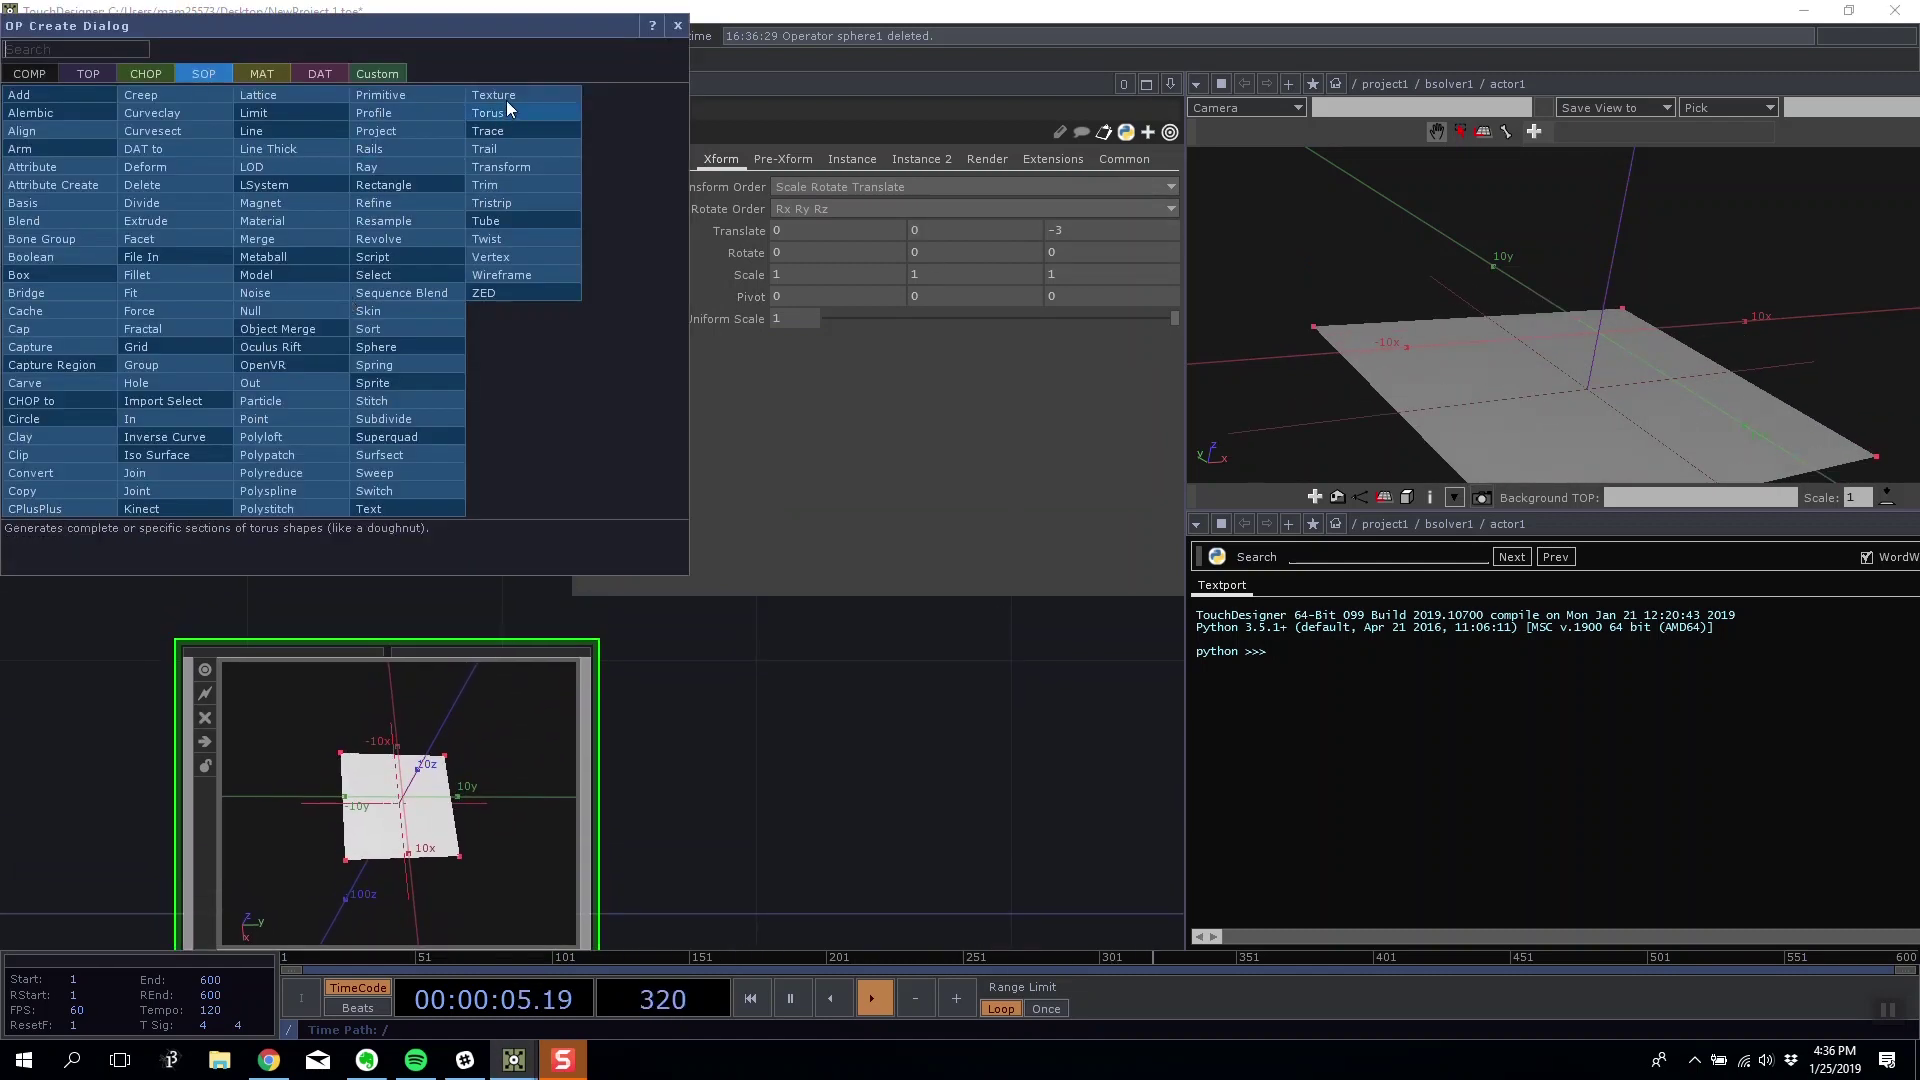
left_click(88, 73)
left_click(380, 113)
left_click(373, 367)
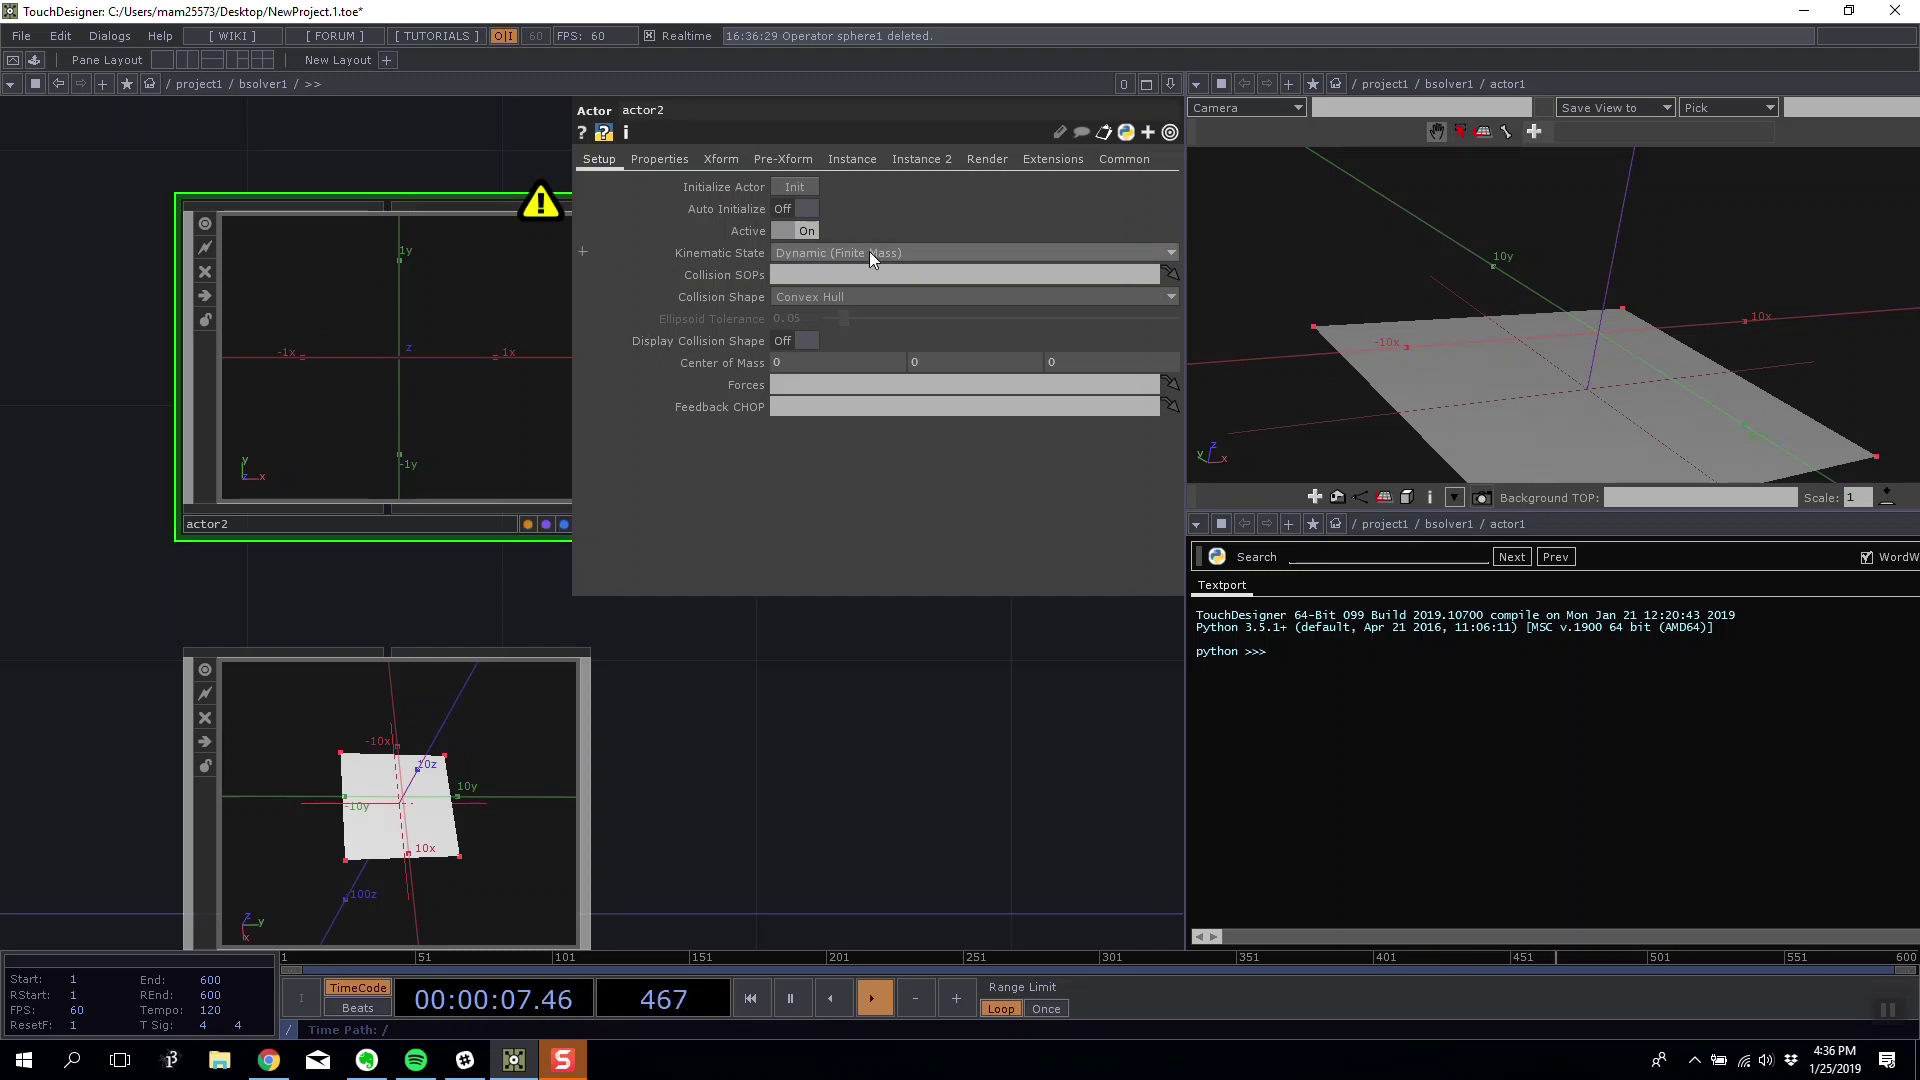
left_click(849, 289)
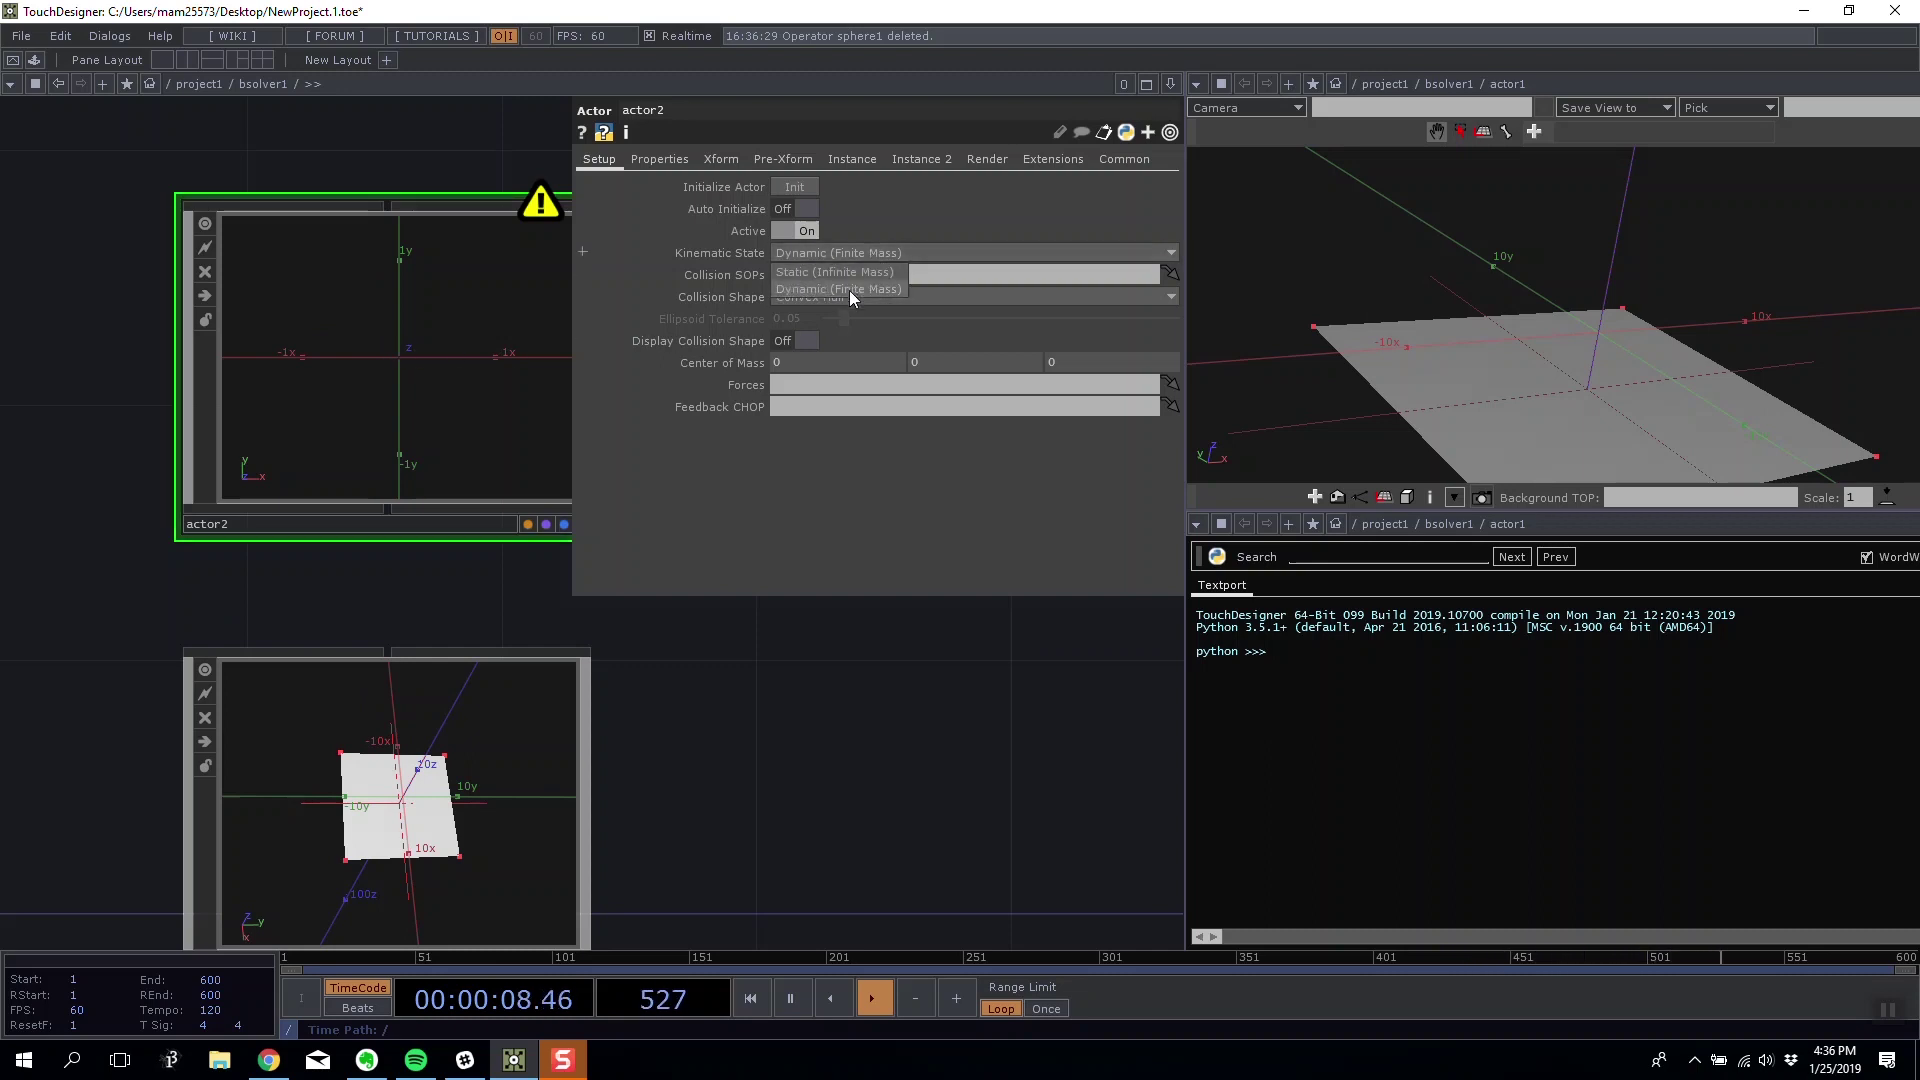
- Add a Sphere SOP inside actor2 with its display and render flags on, and return to the bsolver1 network
double_click(438, 332)
double_click(446, 572)
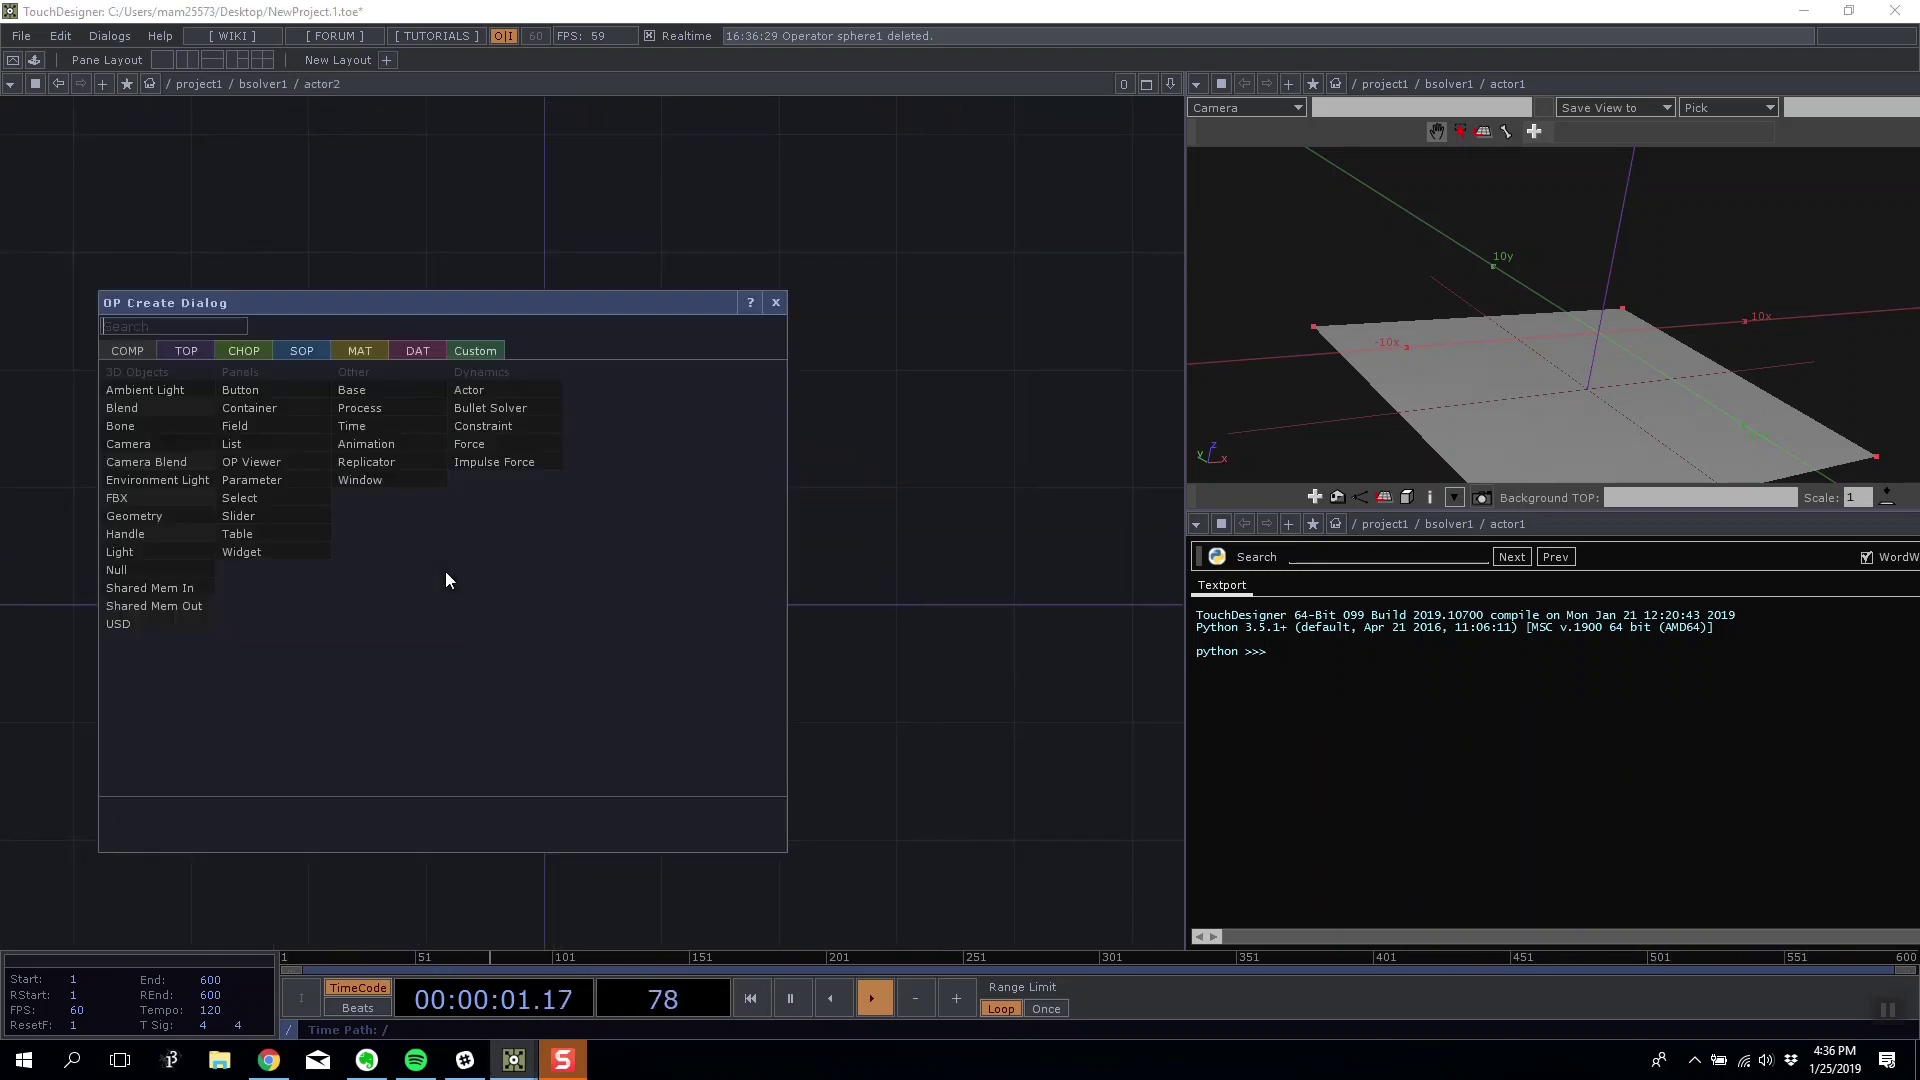
left_click(303, 350)
left_click(474, 623)
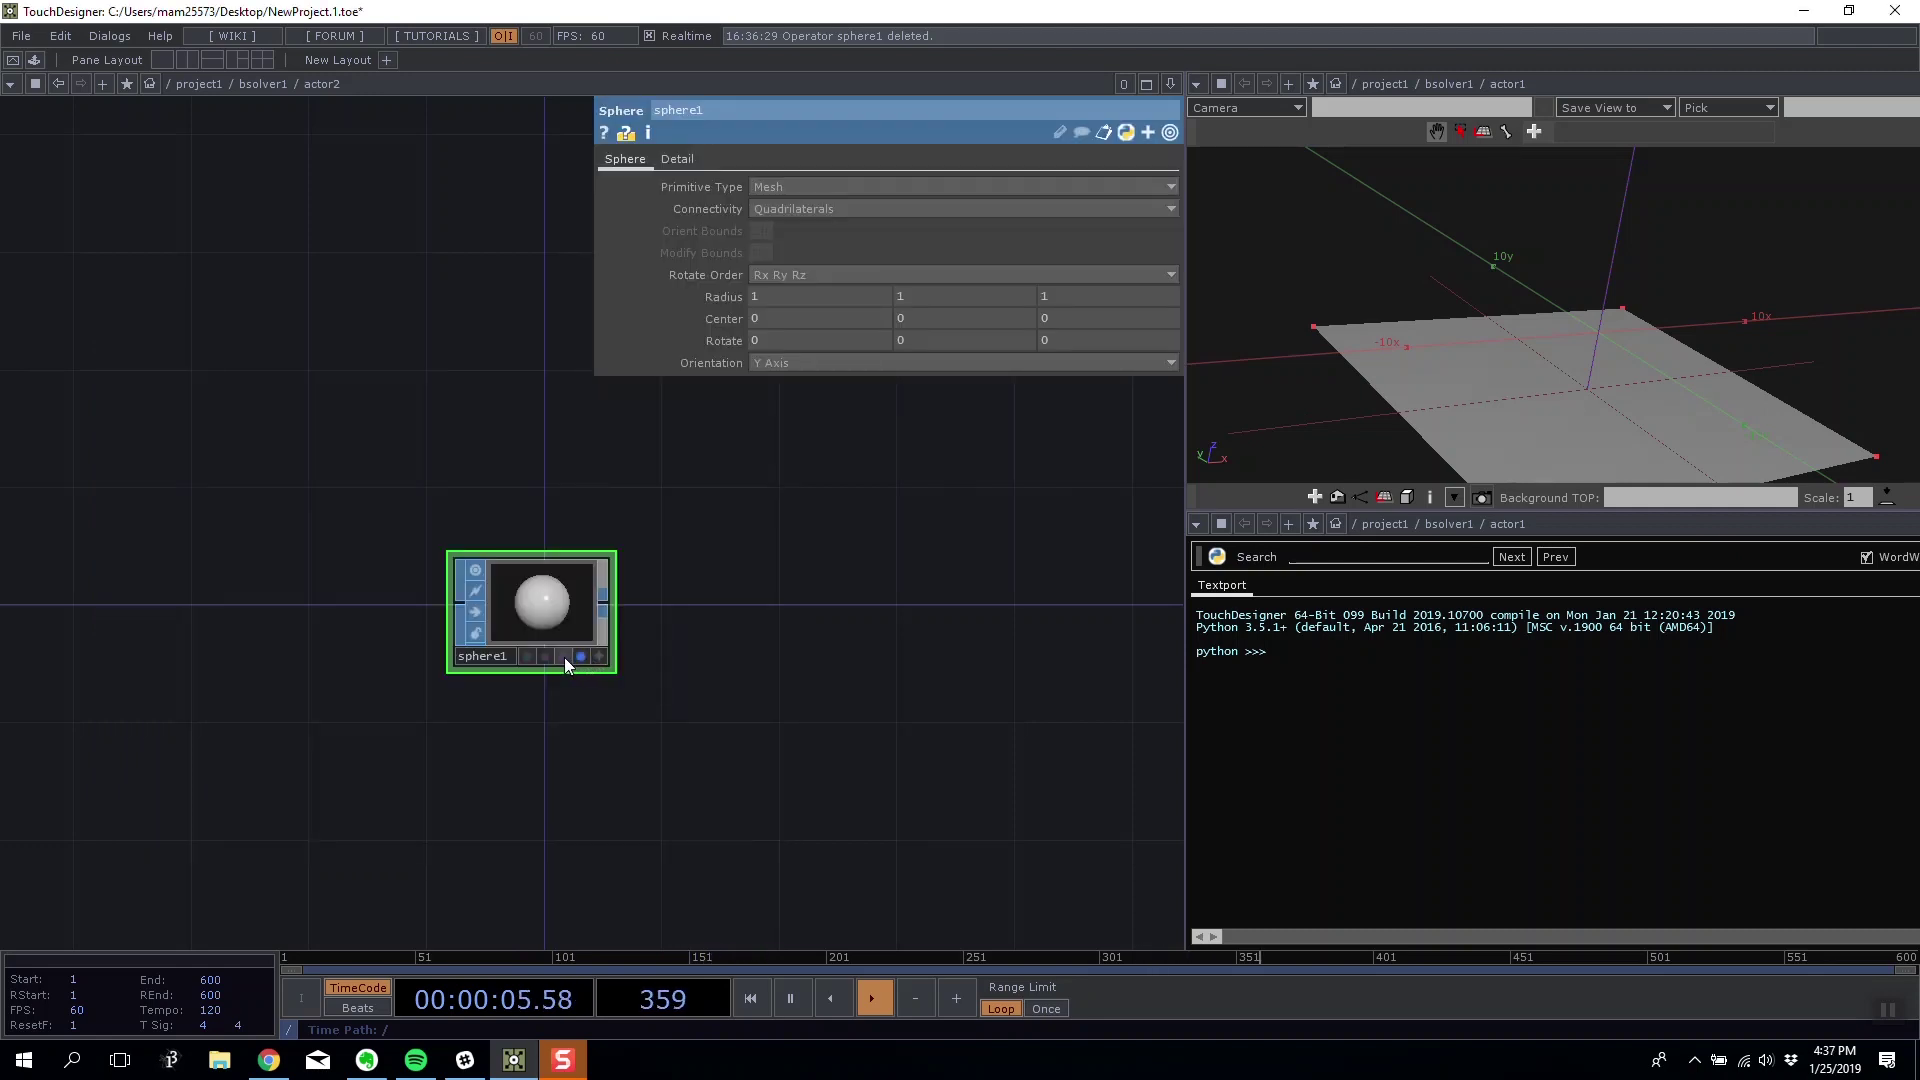
scroll(720, 655, "down", 5)
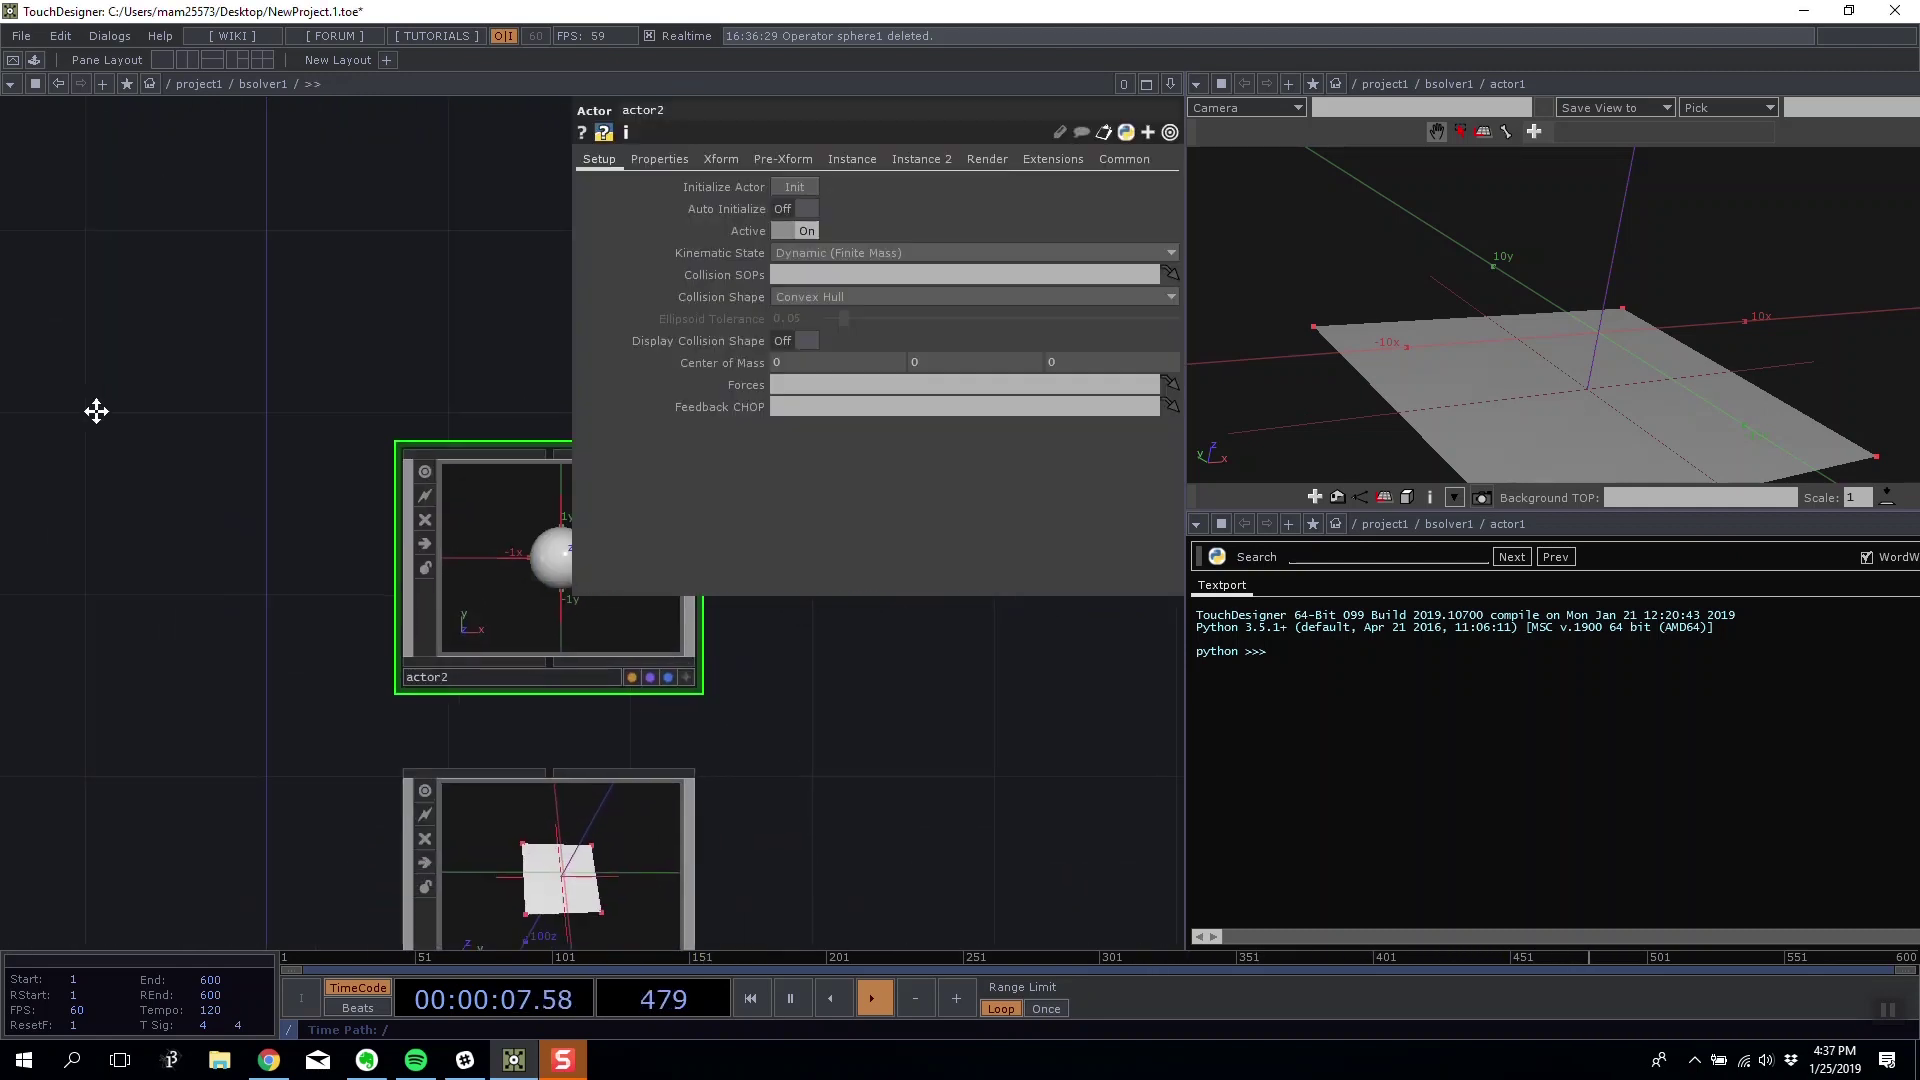
- Show the bsolver1 scene in the 3D viewer and check the sphere's position relative to the ground from several angles
left_click_drag(1505, 174, 1473, 117)
mouse_move(1522, 317)
left_mouse_down()
mouse_move(1539, 385)
mouse_move(1505, 307)
left_mouse_up()
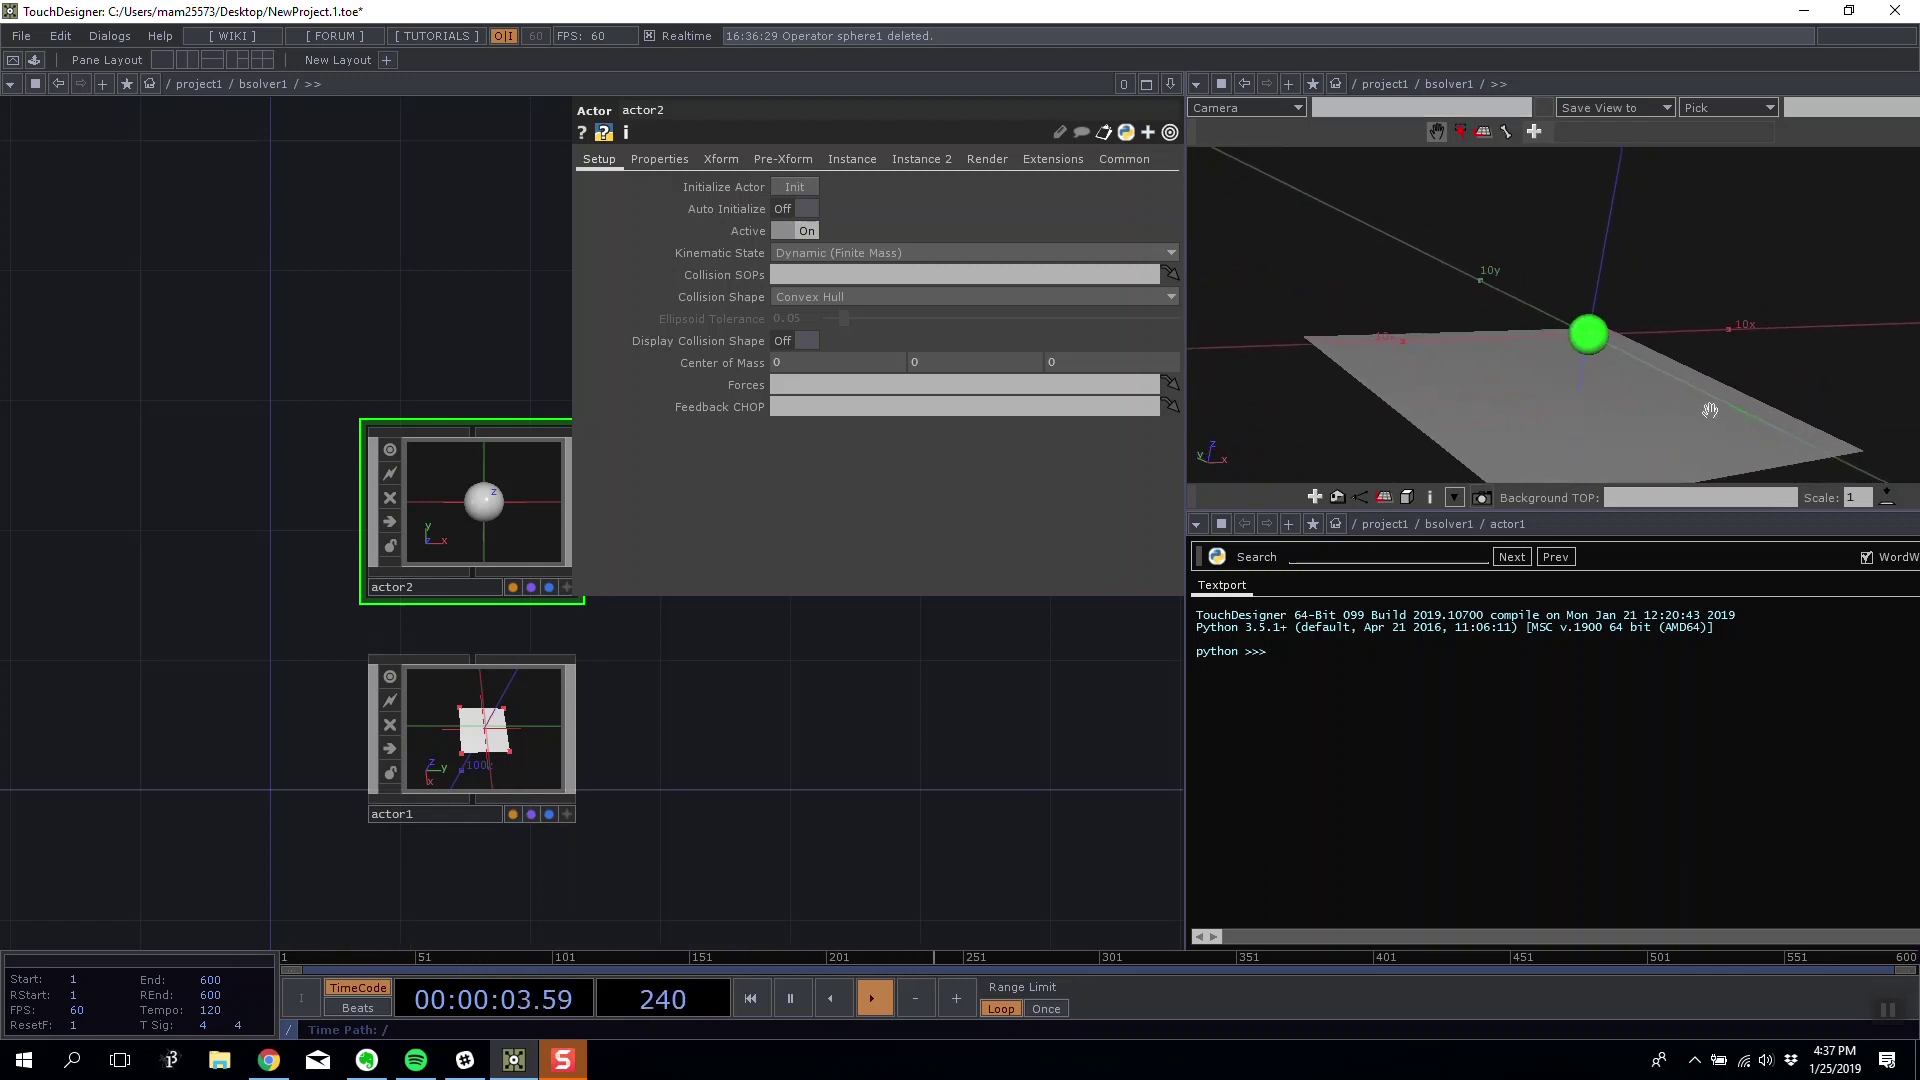
left_click_drag(1710, 411, 1599, 266)
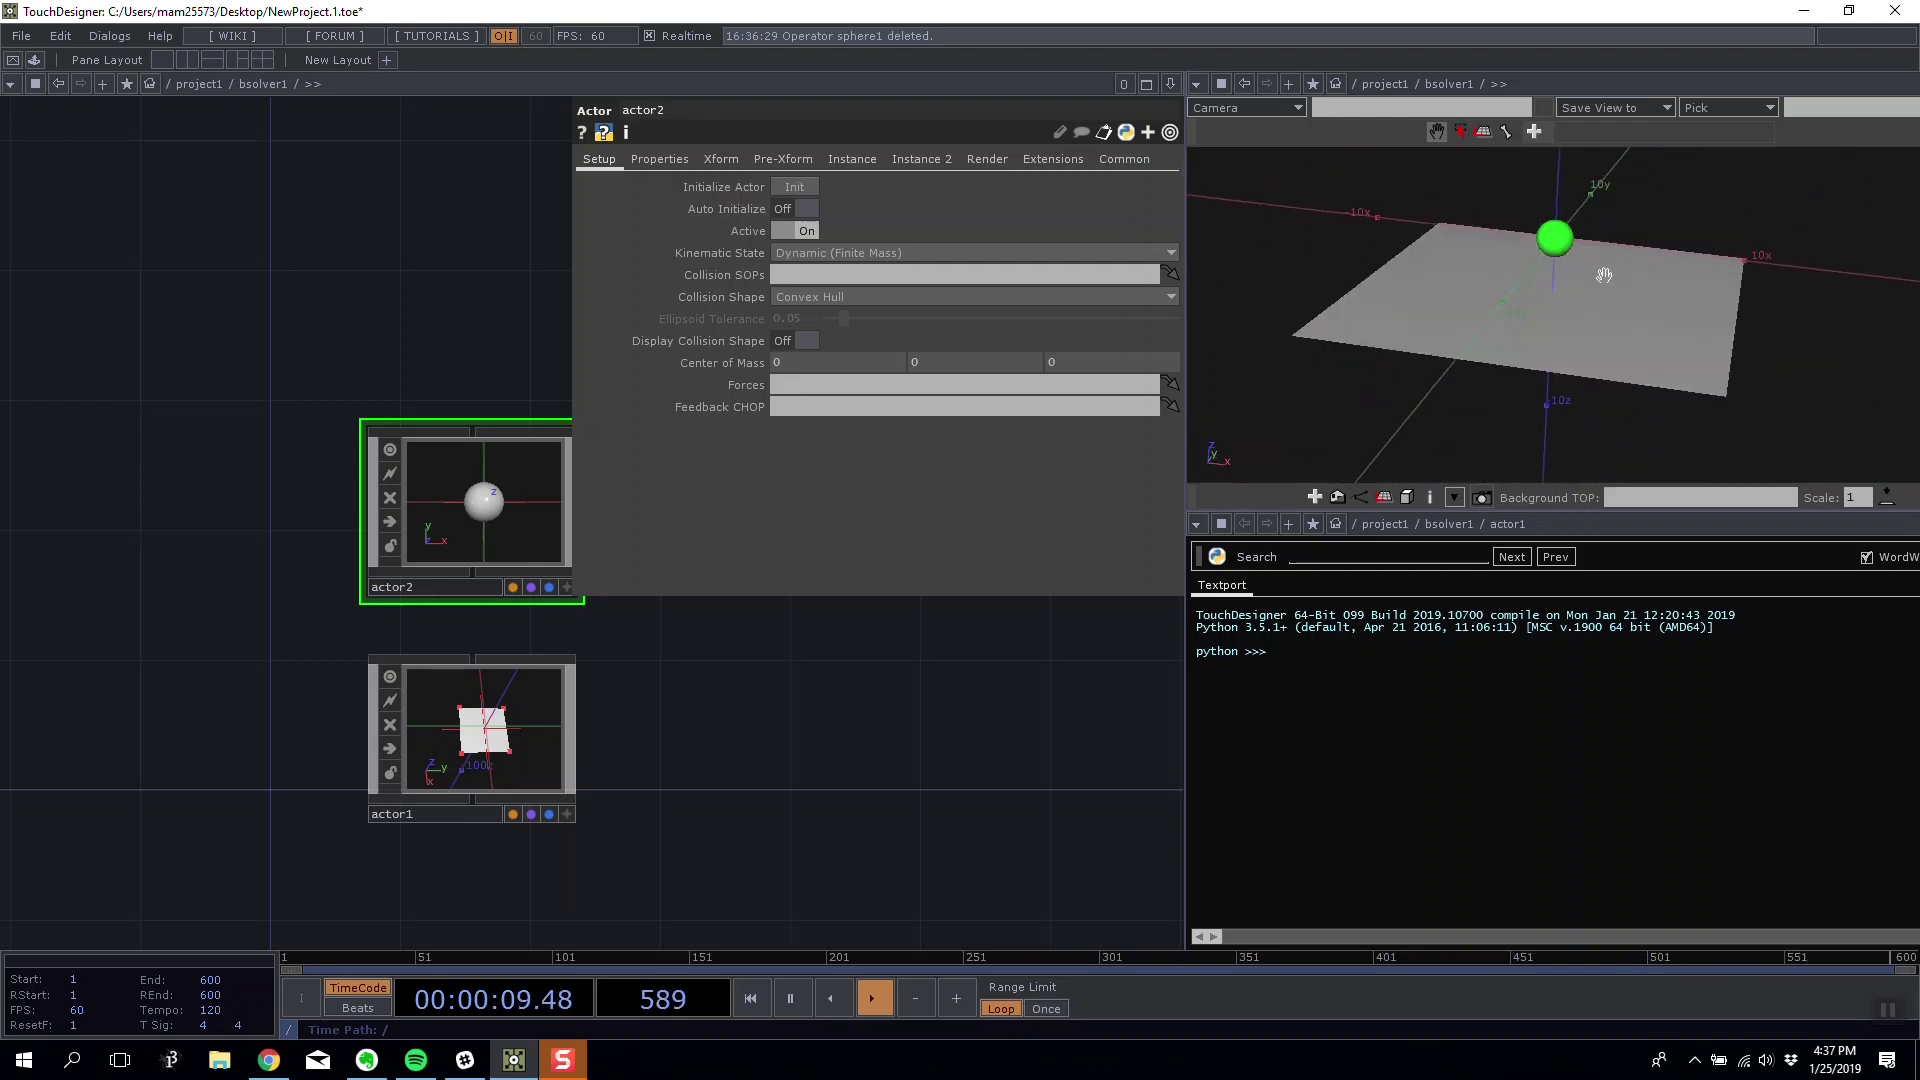
left_click(813, 252)
left_click_drag(468, 376, 330, 365)
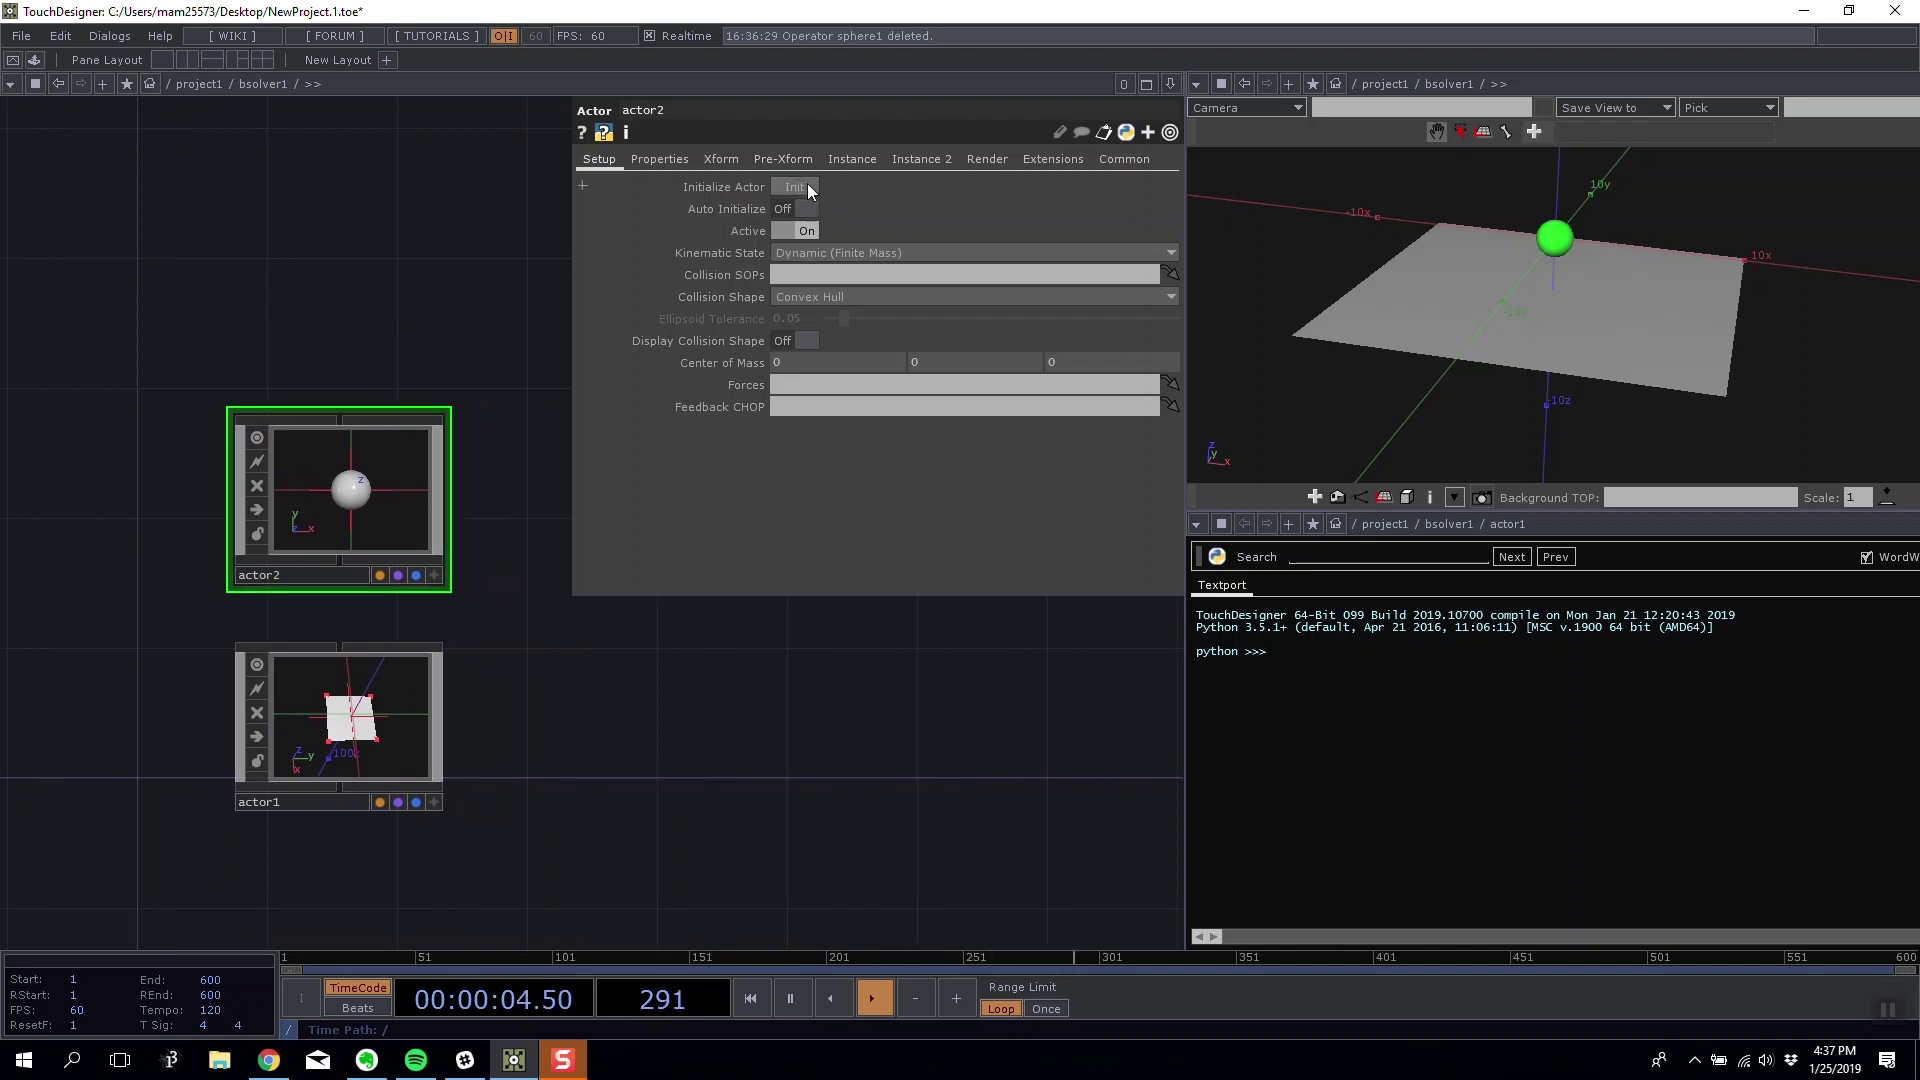
- Initialize actor2 repeatedly and watch from different angles how the sphere falls relative to the ground
left_click(807, 190)
left_click_drag(430, 272, 491, 286)
left_click_drag(1500, 342, 1438, 327)
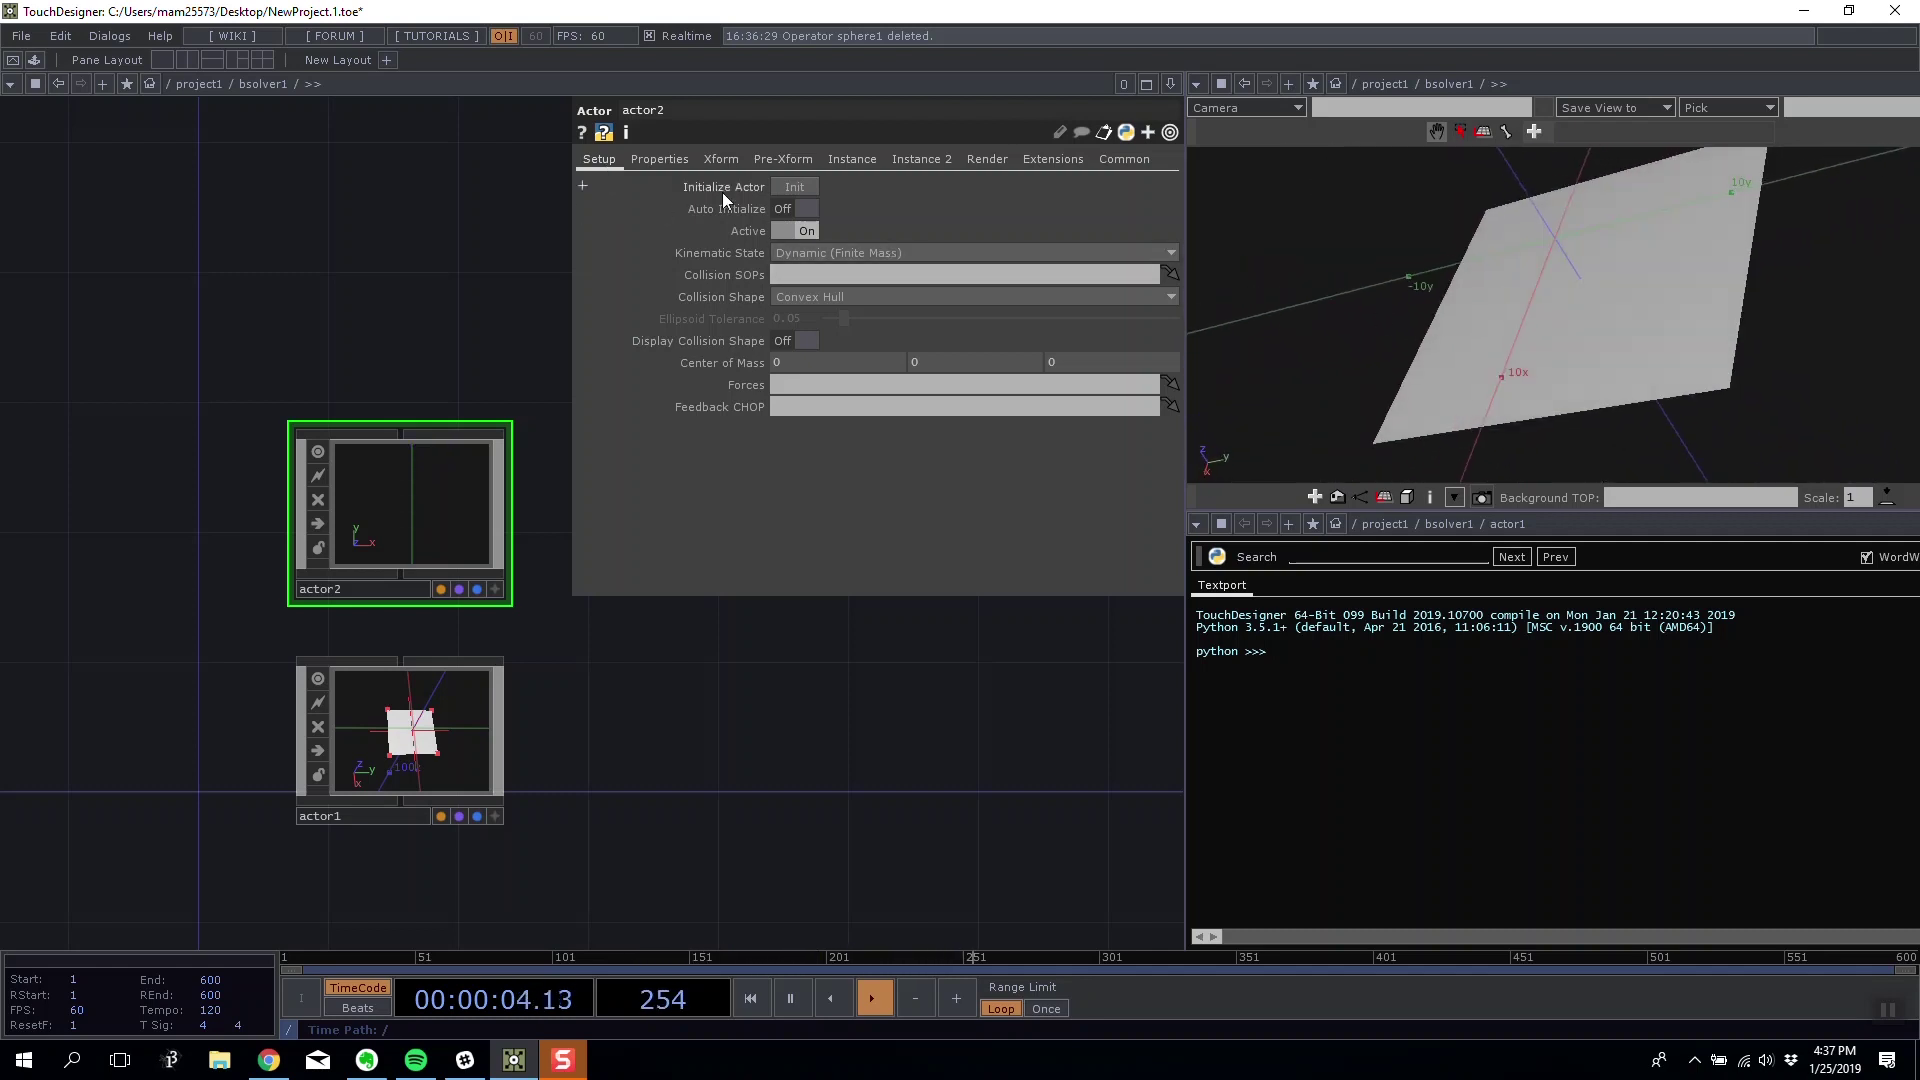
left_click(786, 192)
left_click_drag(1650, 289, 1588, 212)
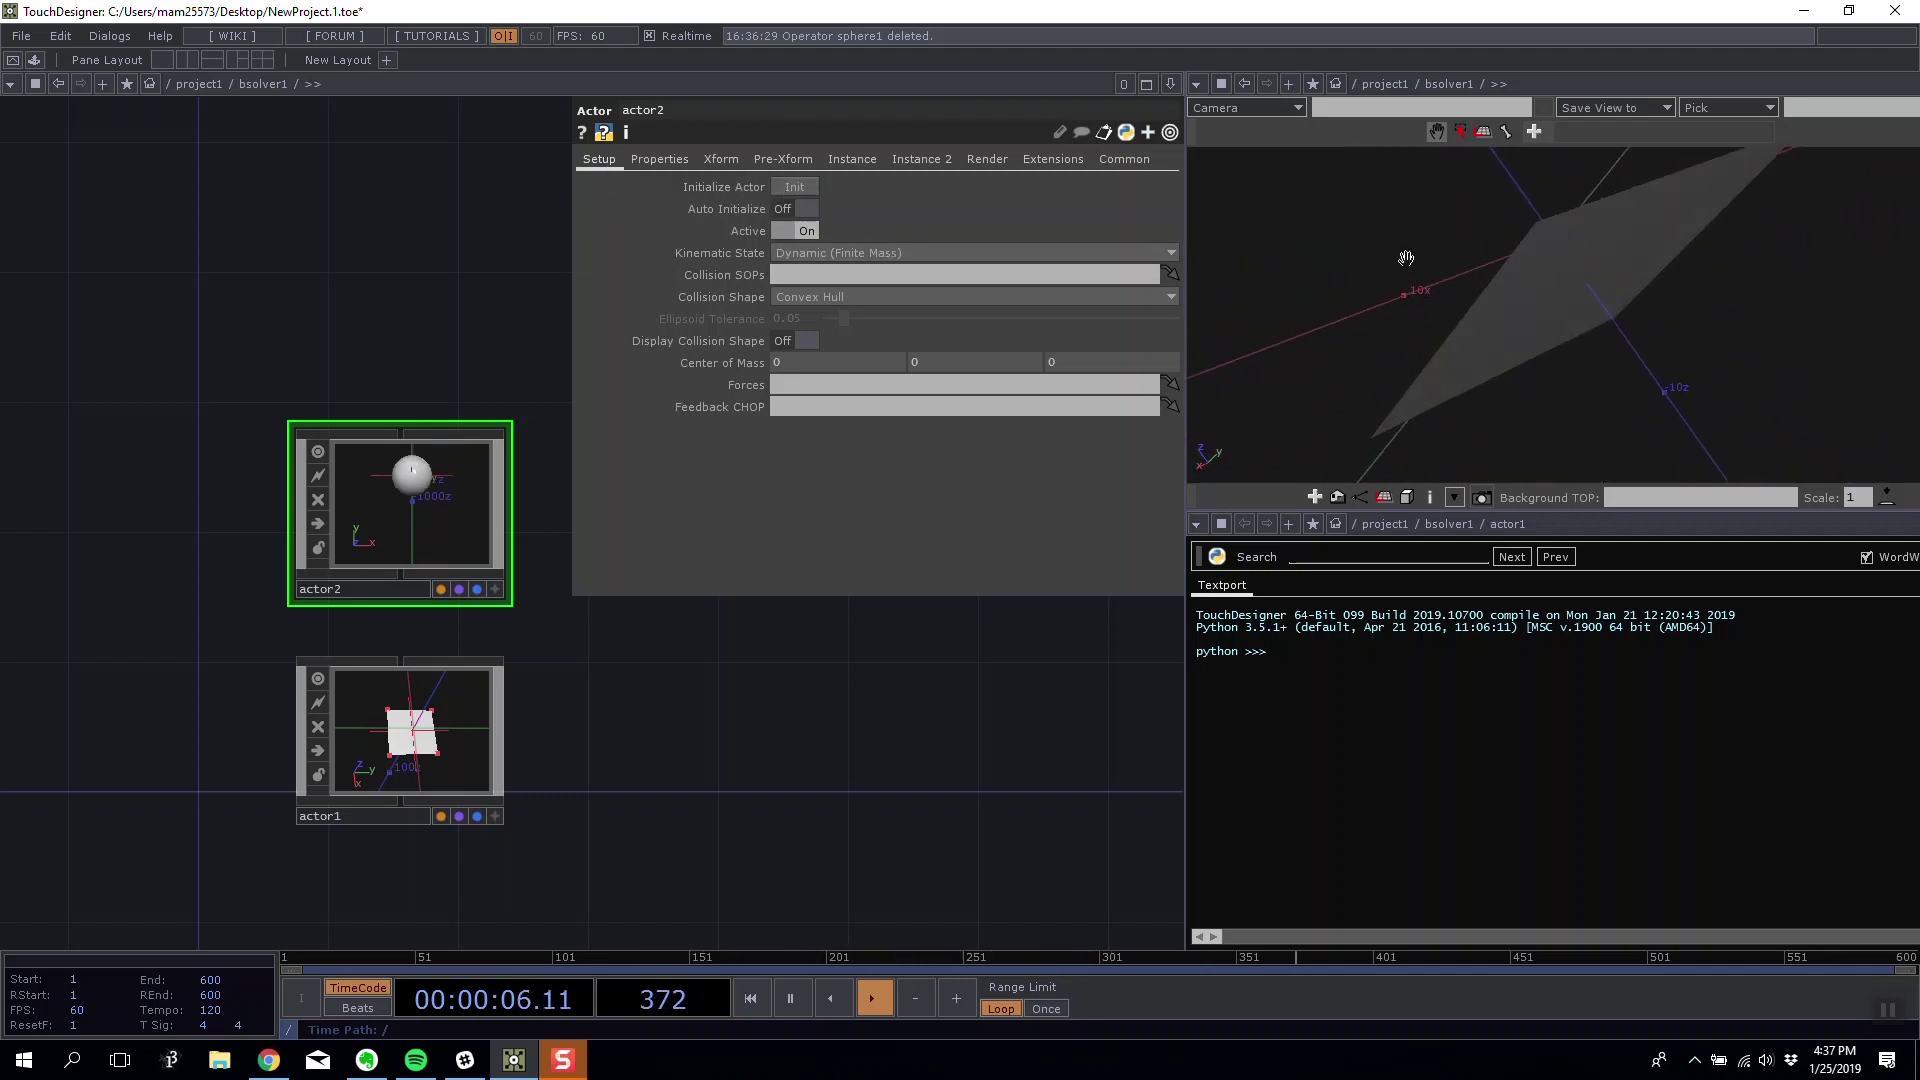
left_click_drag(1407, 258, 1371, 338)
- Rotate the ground actor1 to -90 around the X axis
left_click(388, 742)
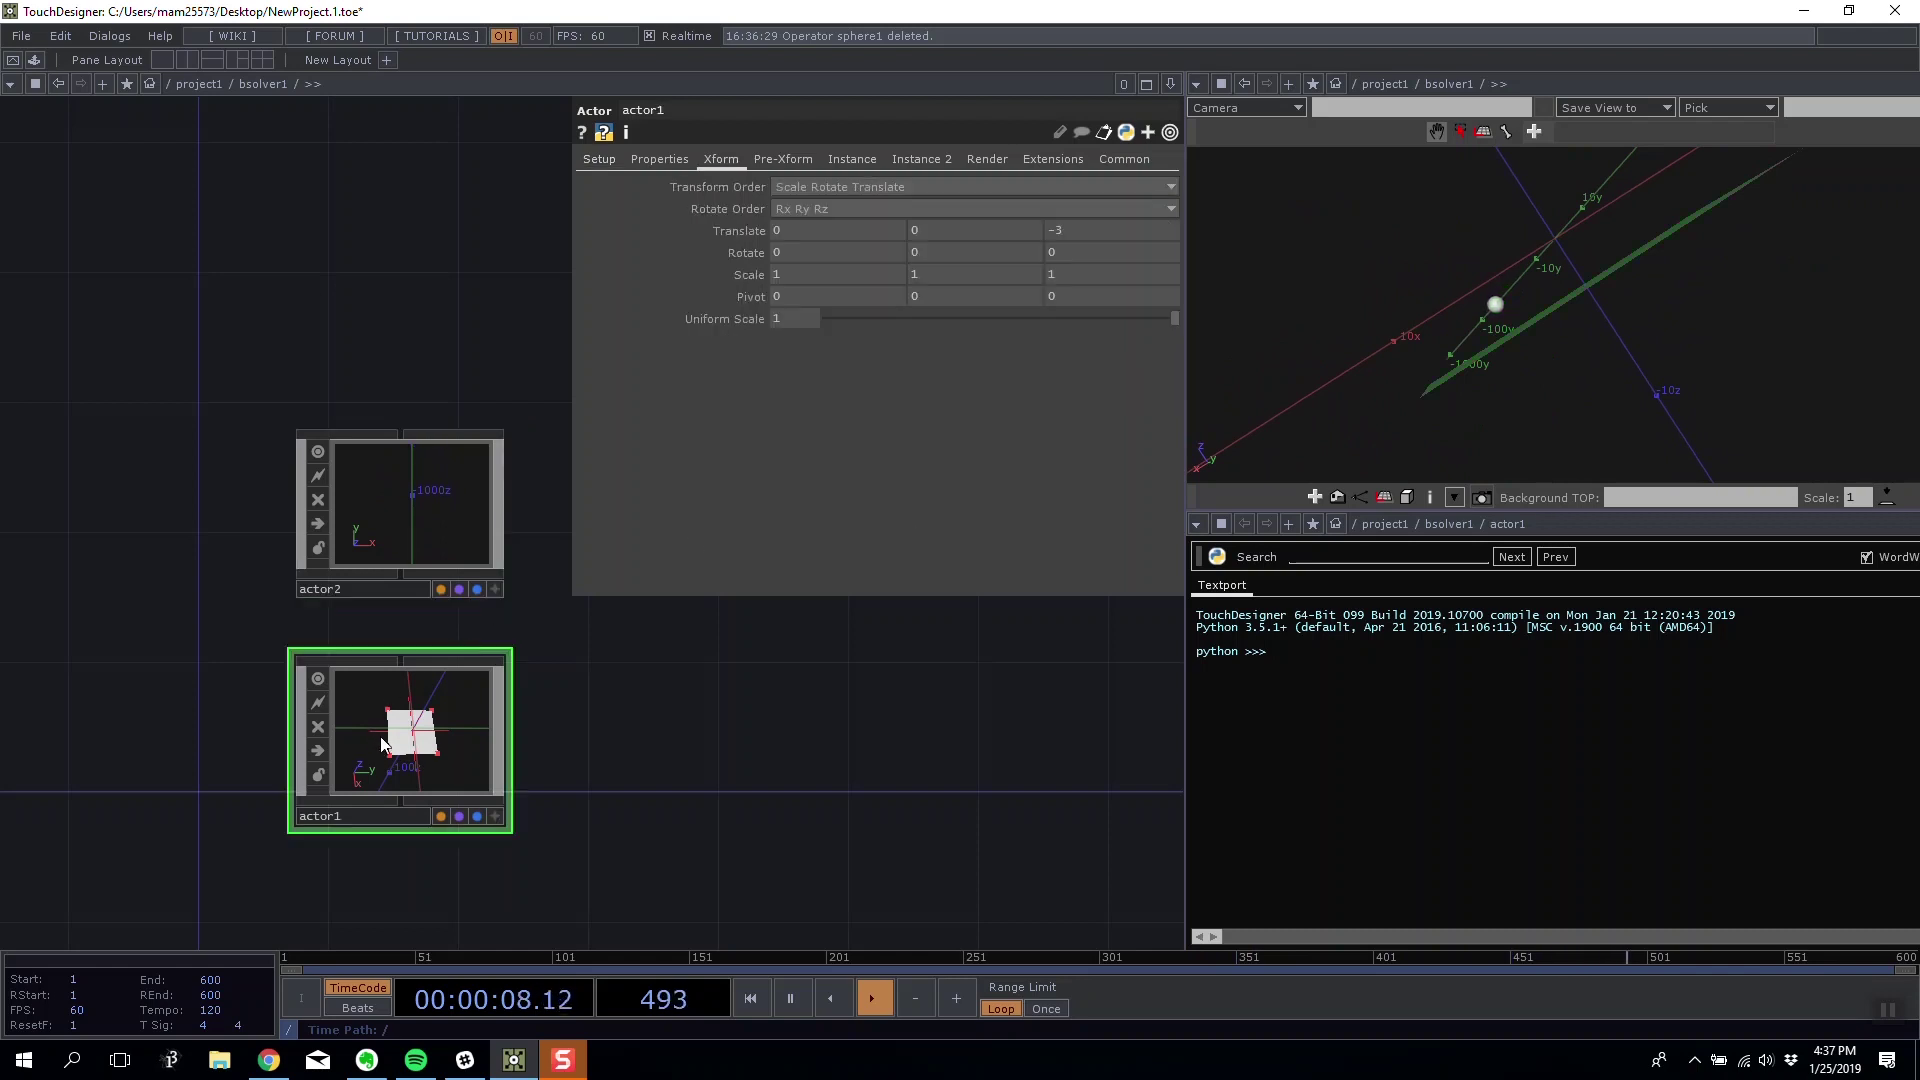
mouse_move(820, 252)
left_mouse_down()
mouse_move(818, 212)
mouse_move(895, 216)
mouse_move(748, 218)
mouse_move(818, 230)
left_mouse_up()
middle_click_drag(818, 230, 814, 242)
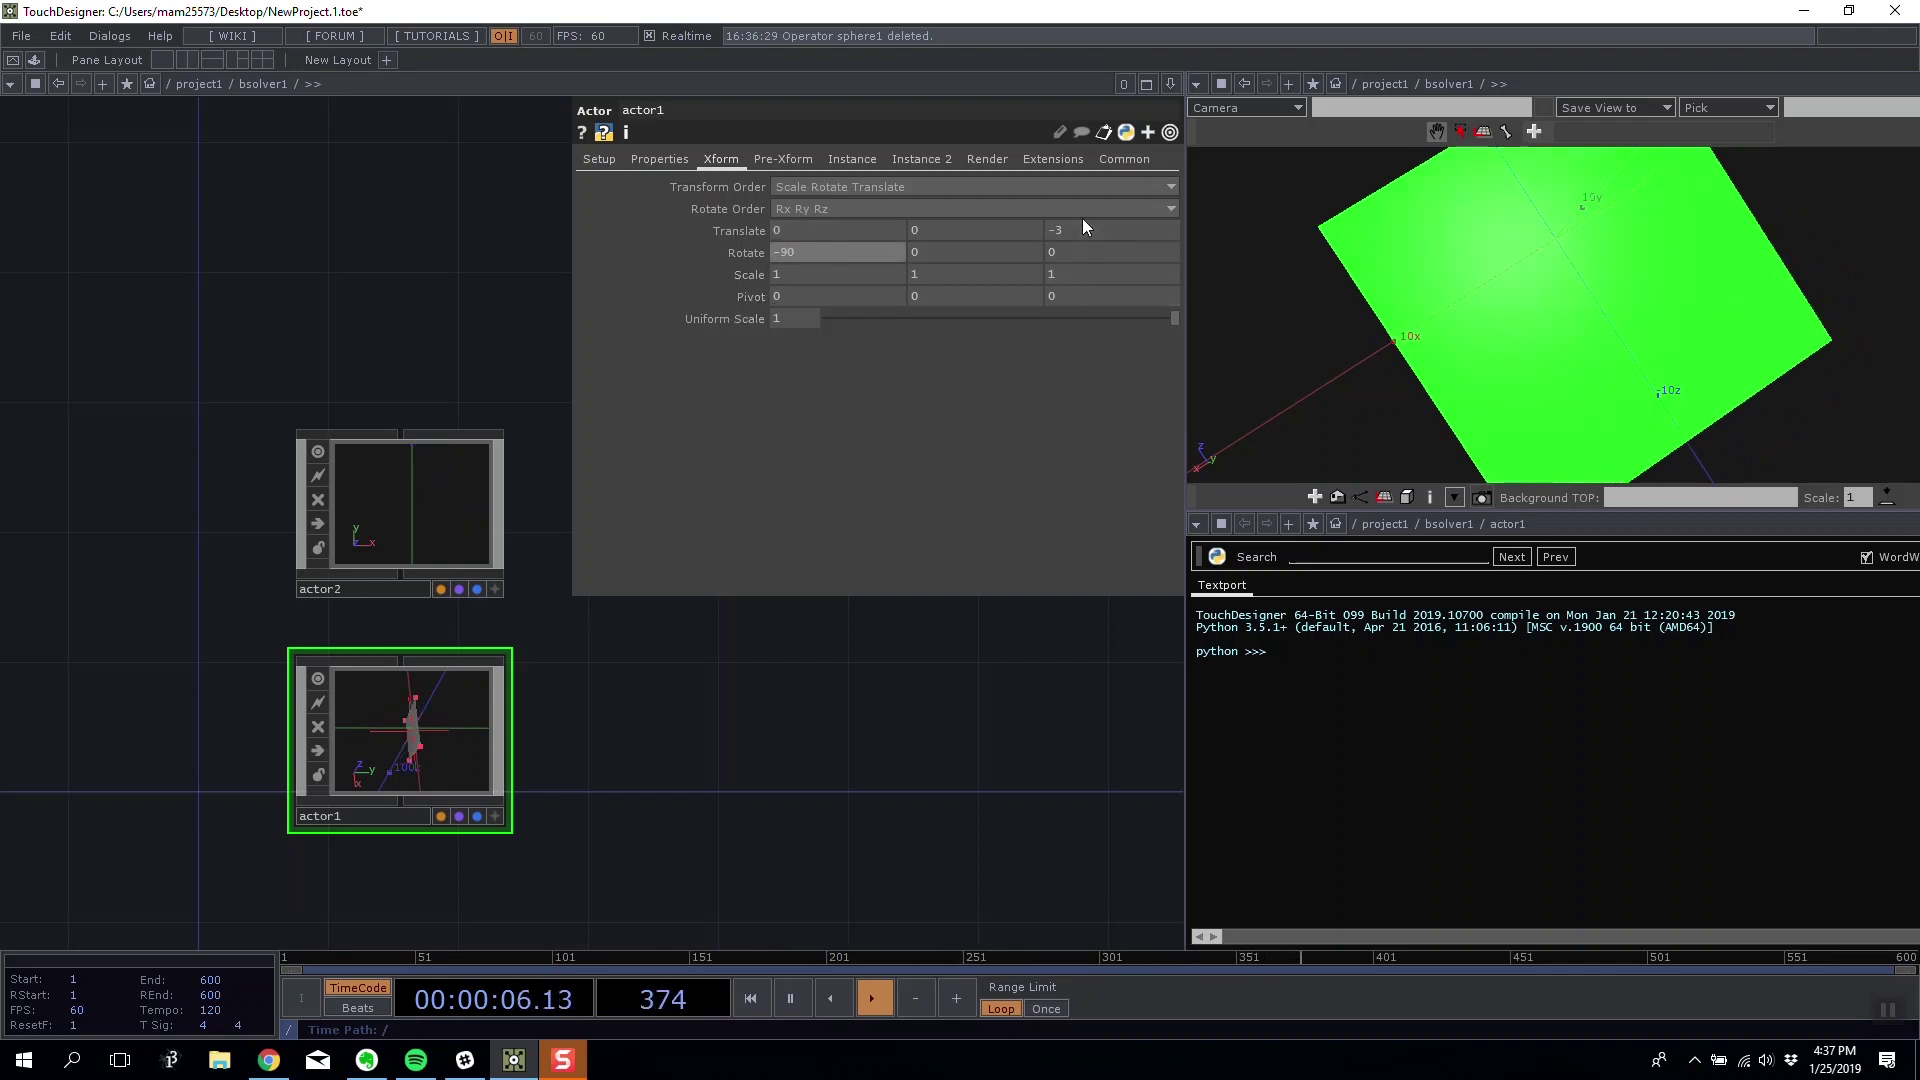
- Set actor1's translation to 0 on the Z axis and -3 on the Y axis
left_click_drag(1081, 228, 1067, 230)
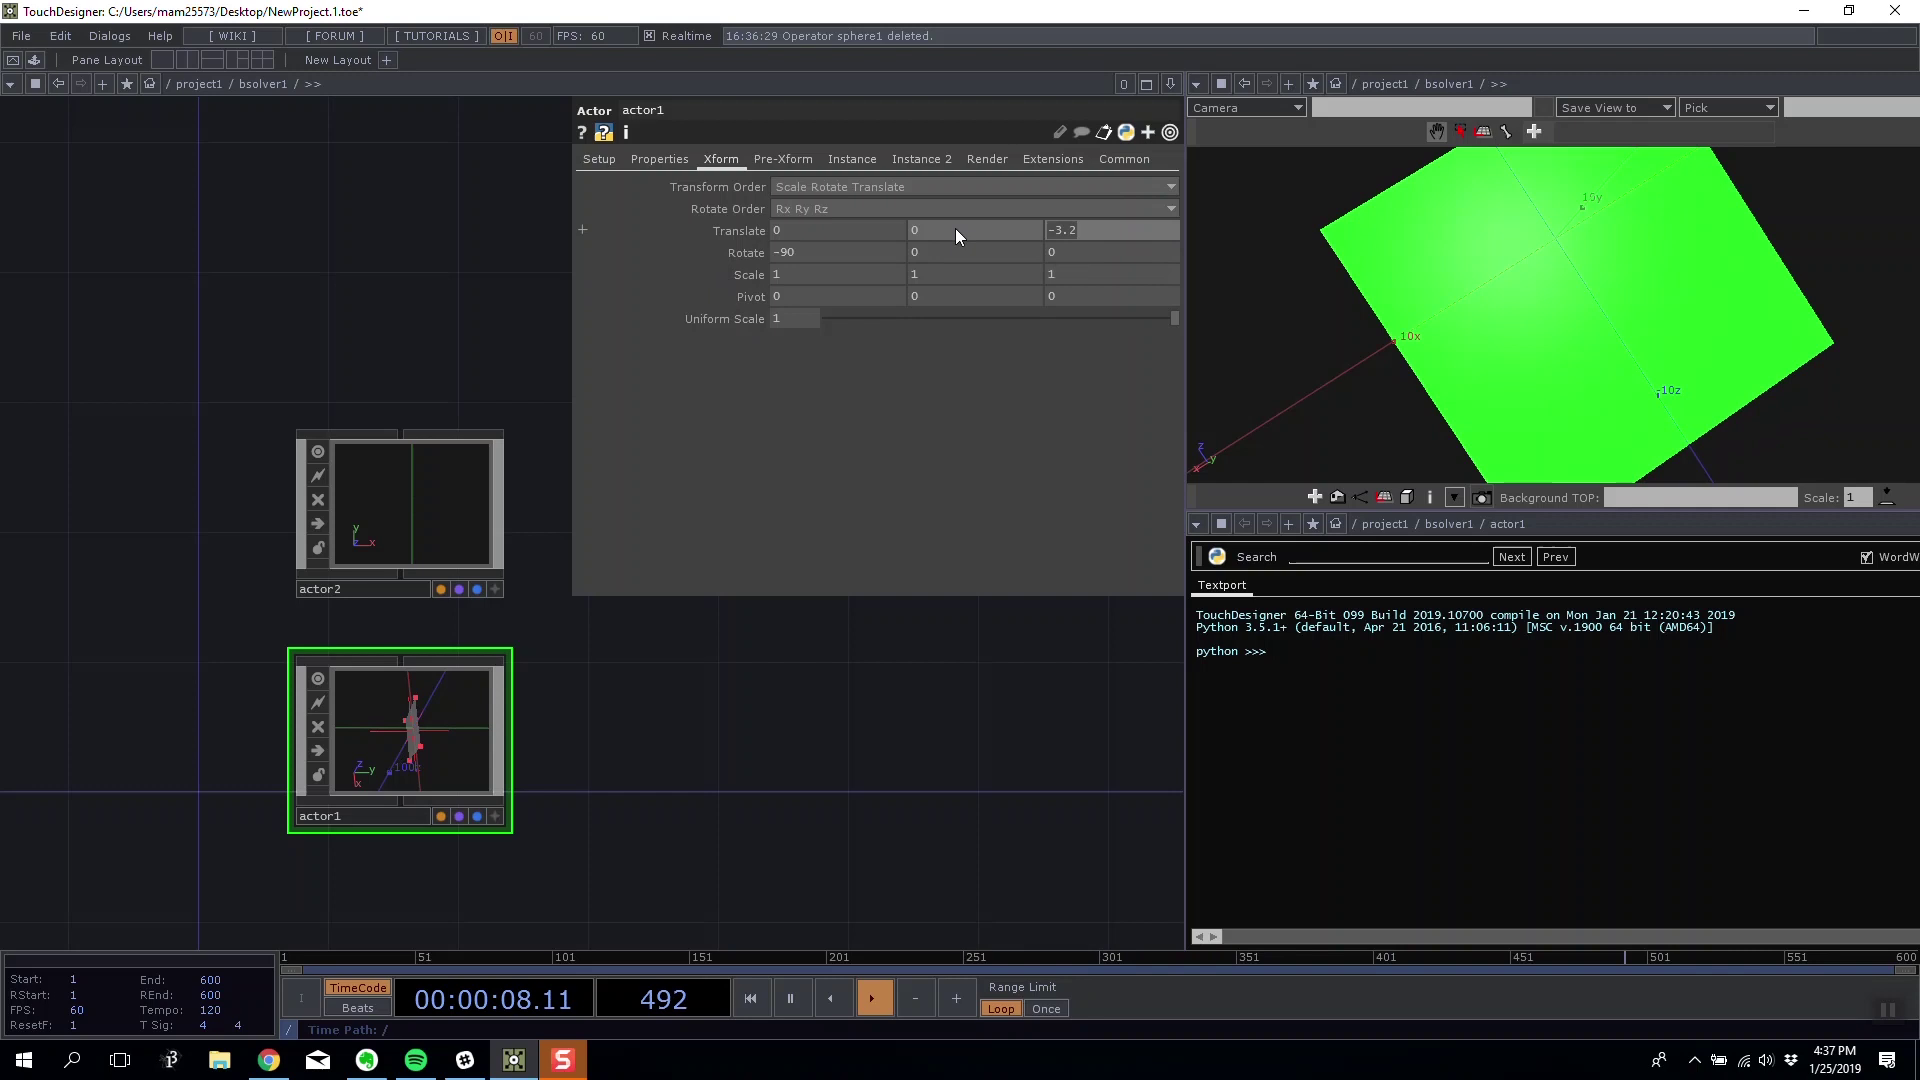
type("0")
key("Return")
middle_click_drag(988, 228, 987, 201)
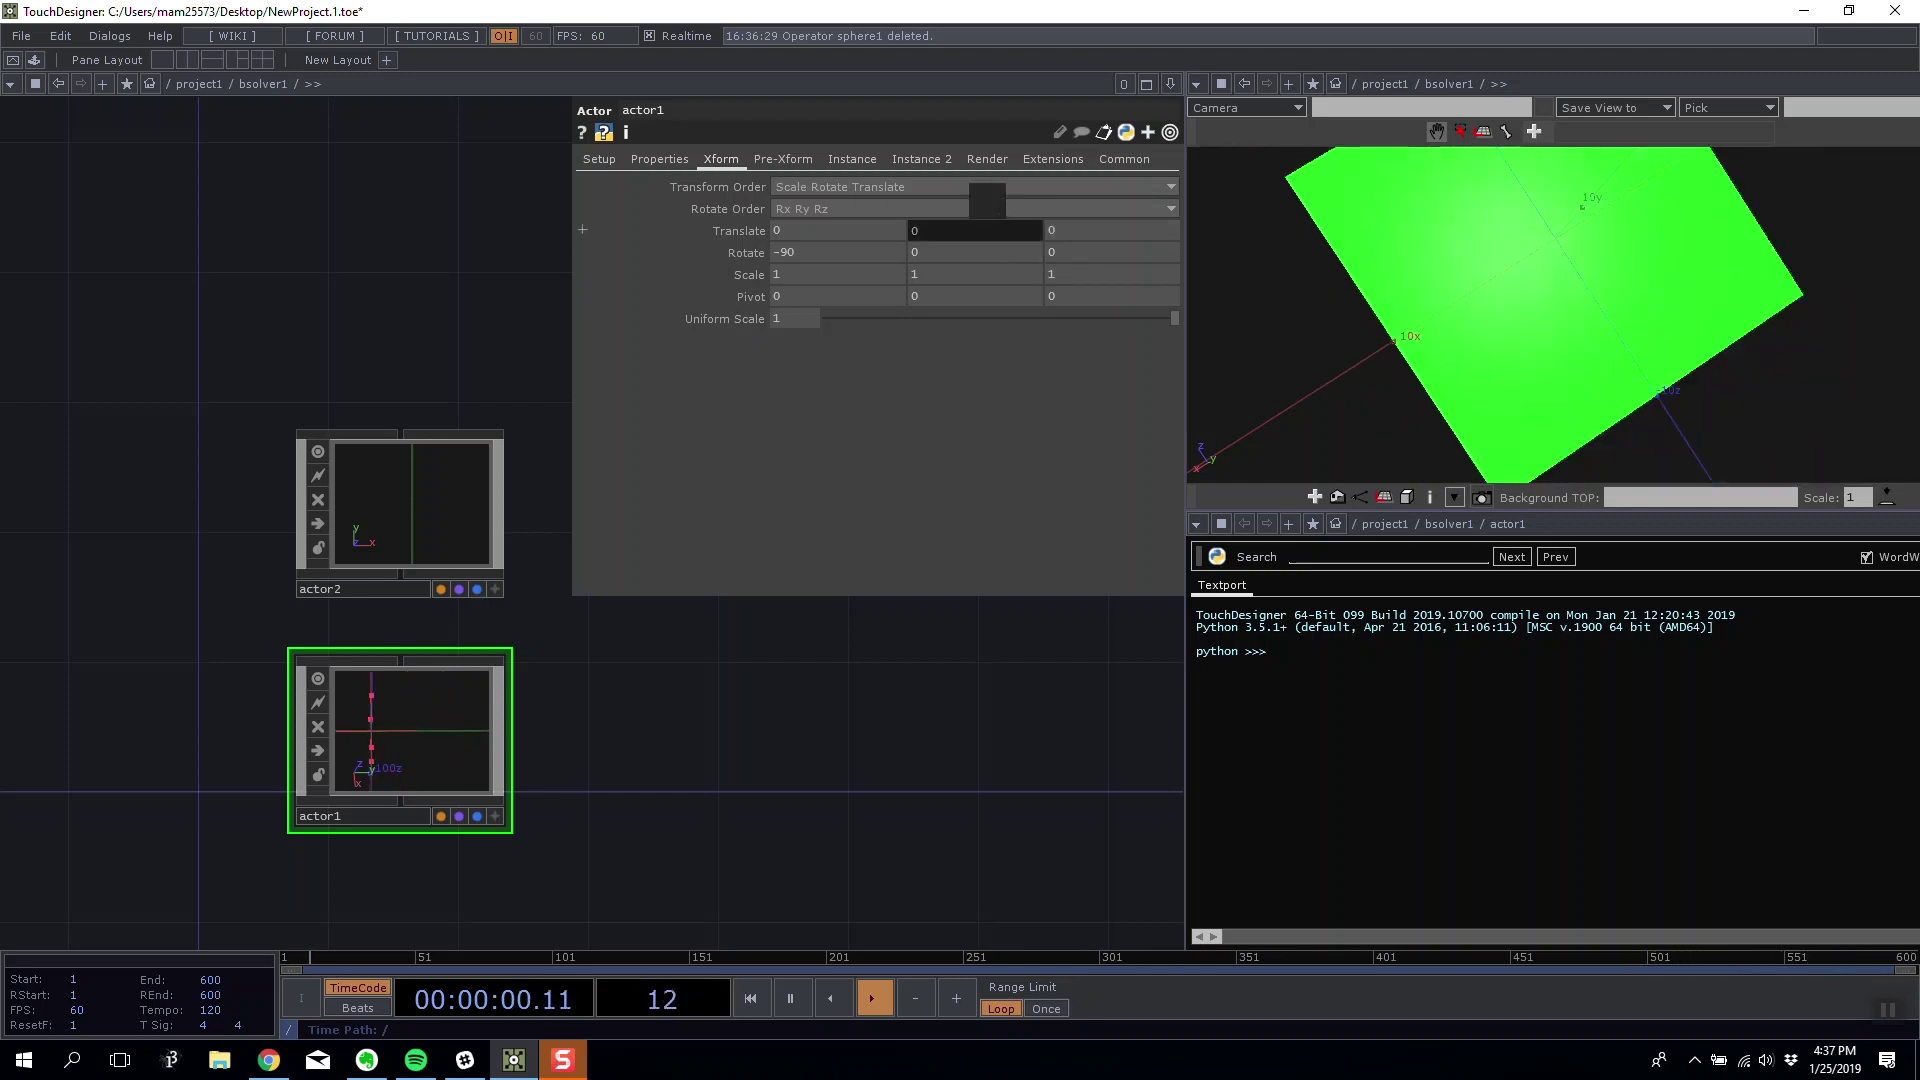
type("-10")
key("Return")
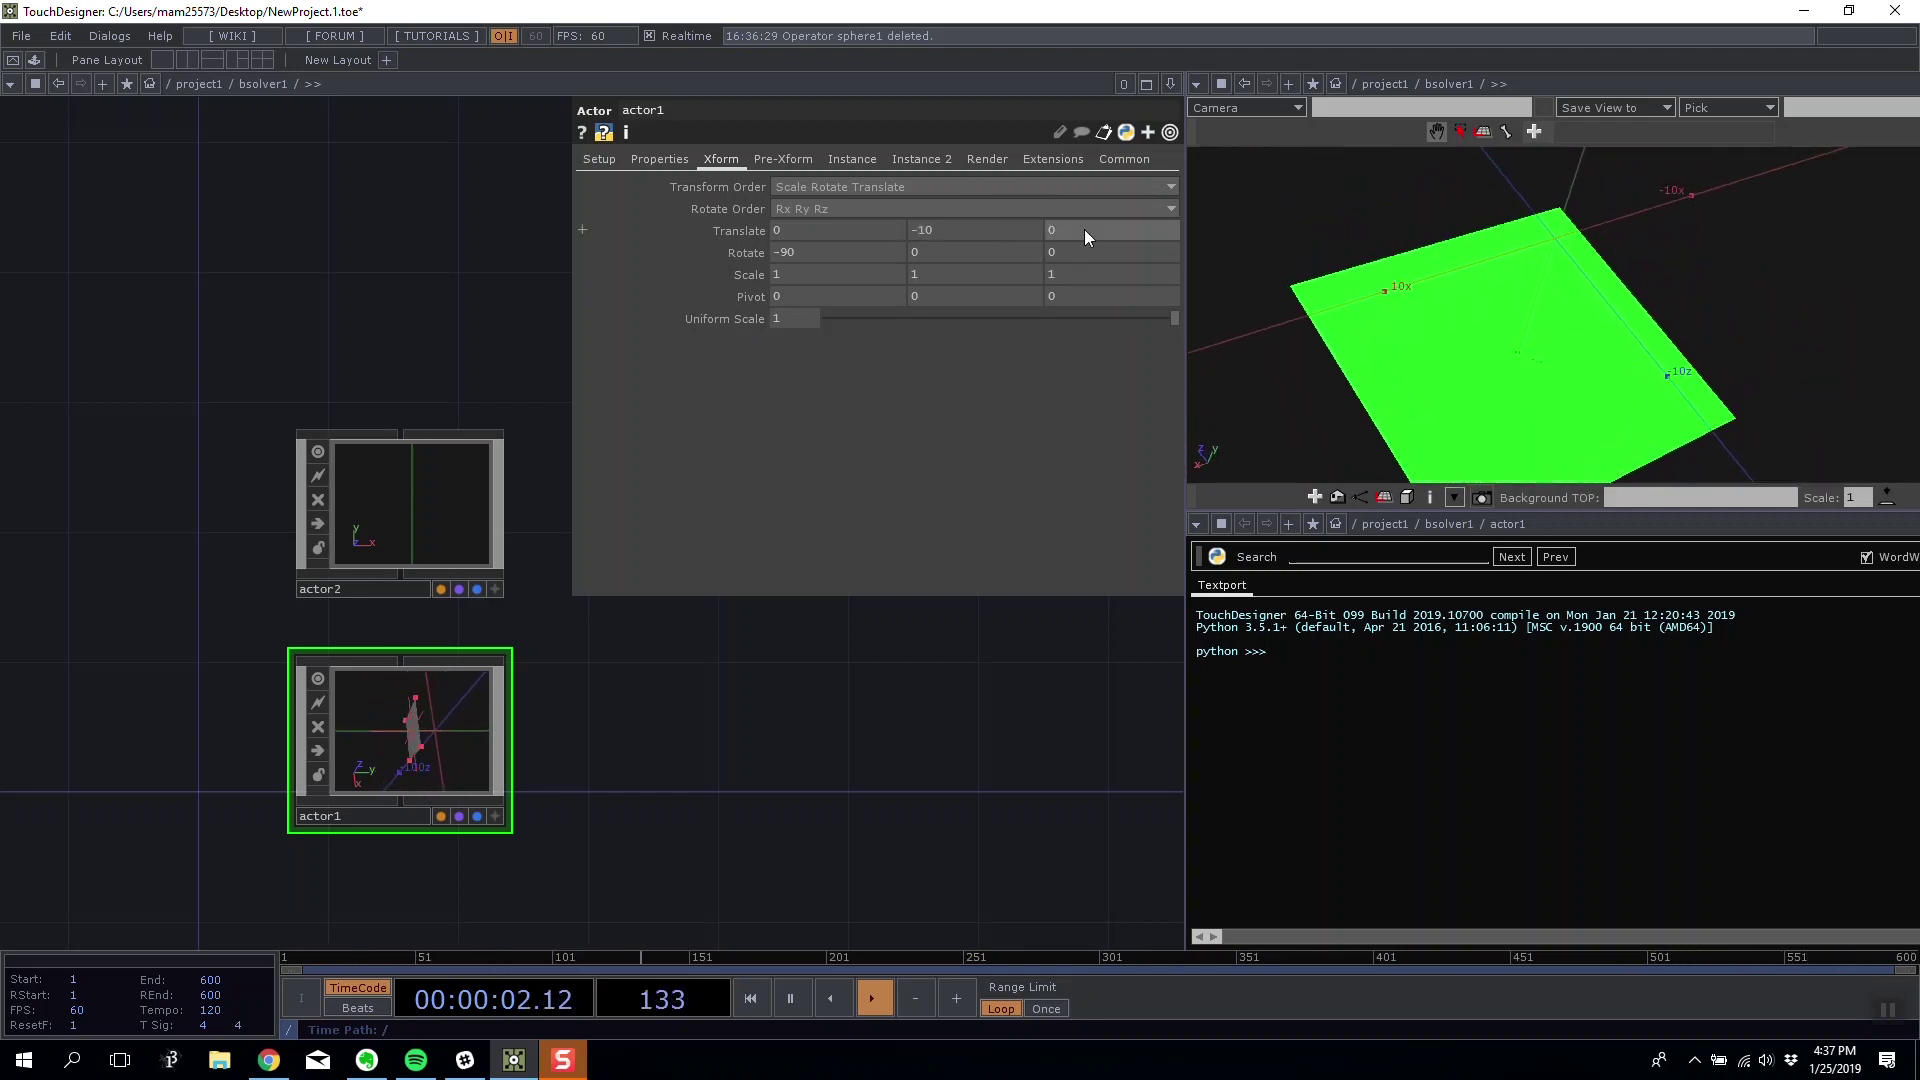
middle_click_drag(1010, 215, 1018, 191)
left_click_drag(1252, 288, 1421, 244)
middle_click_drag(1012, 226, 1012, 230)
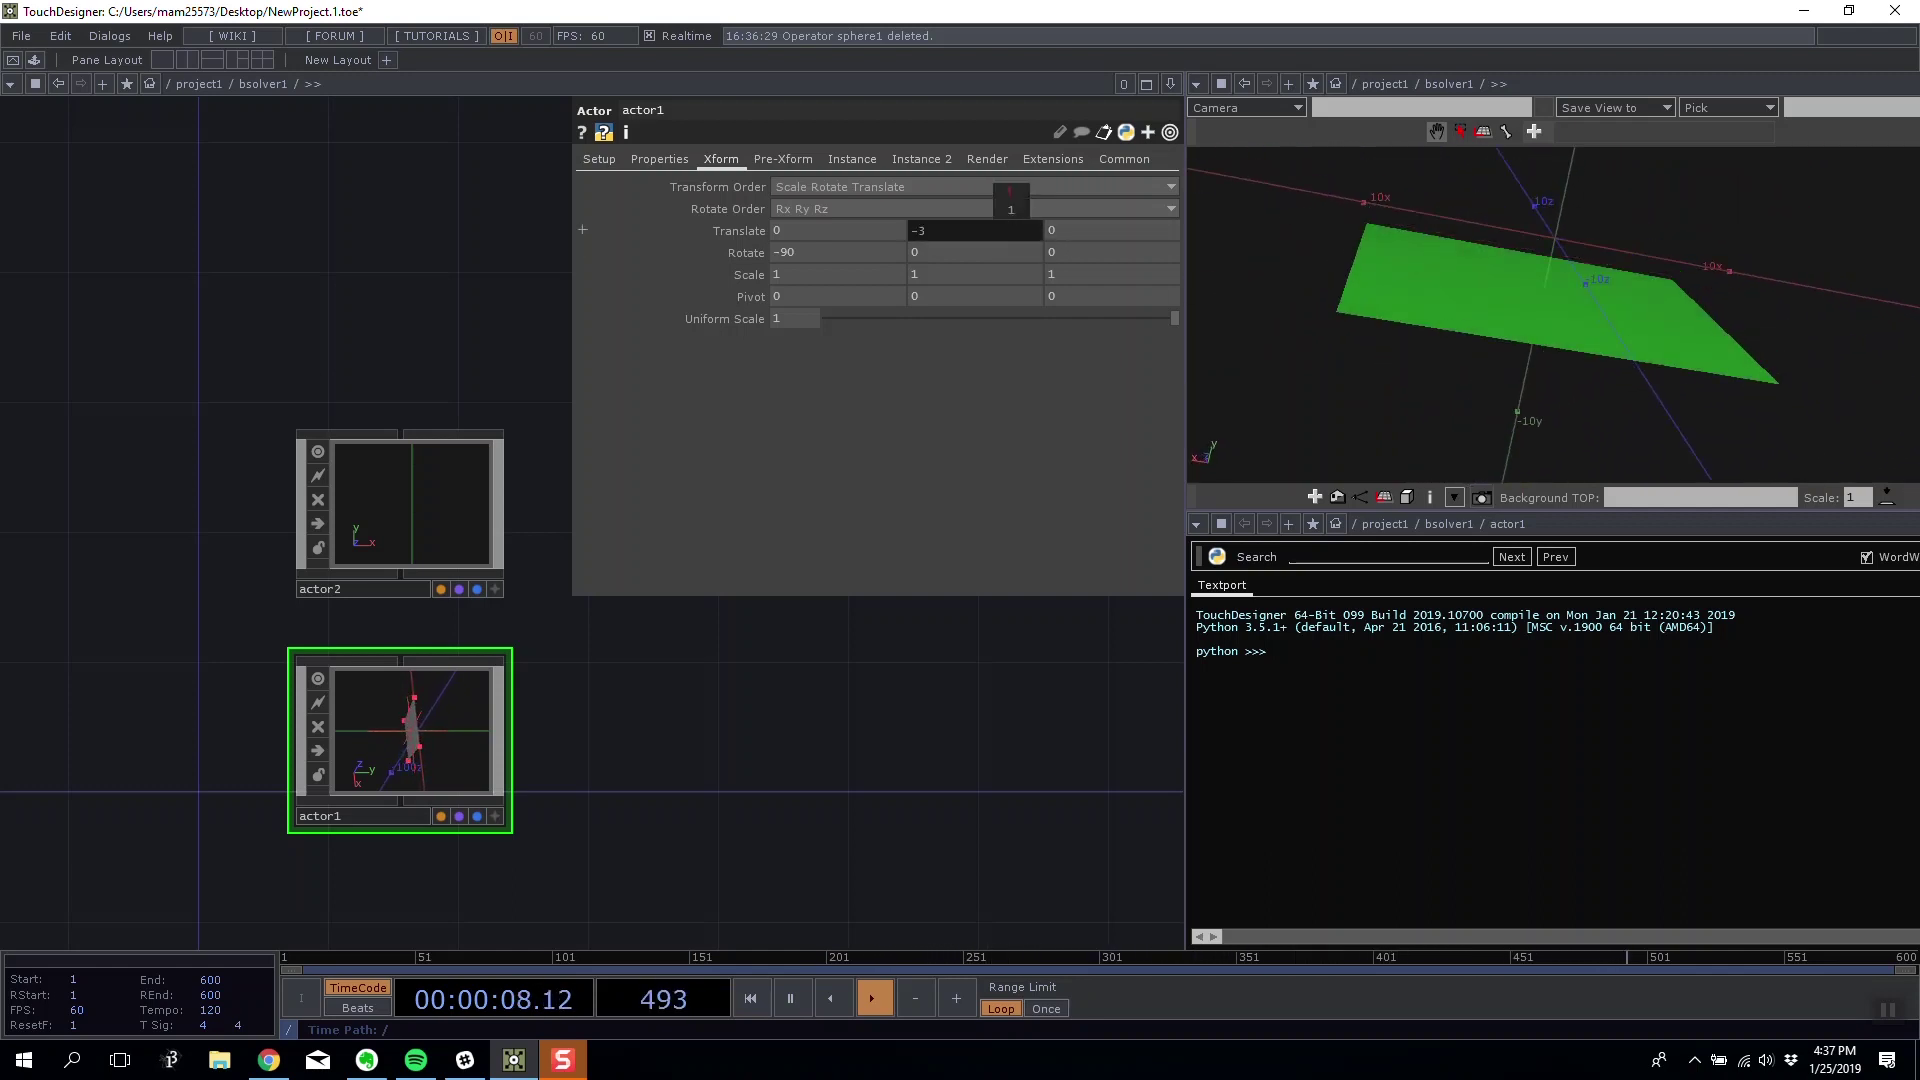
- Initialize actor2 and watch the sphere drop onto the rotated ground
left_click(500, 485)
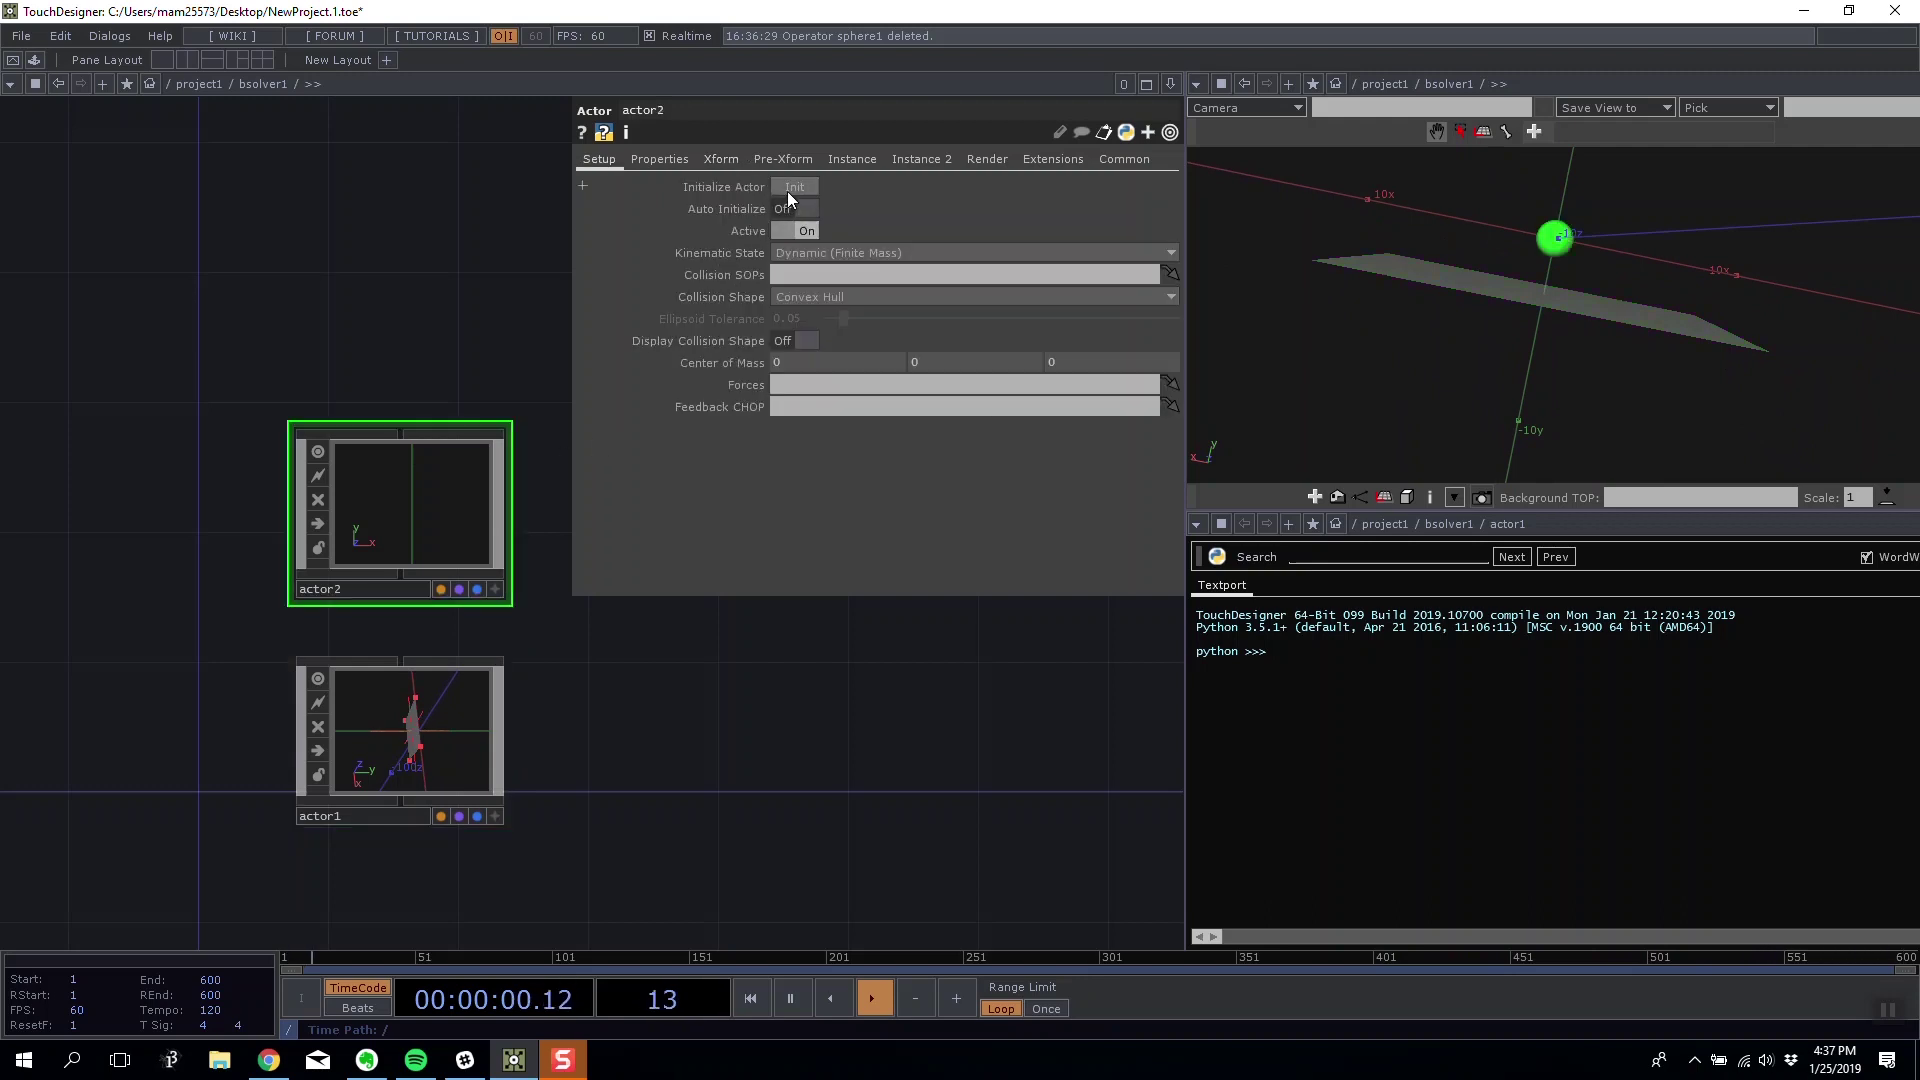
left_click_drag(1569, 303, 1534, 212)
left_click(374, 720)
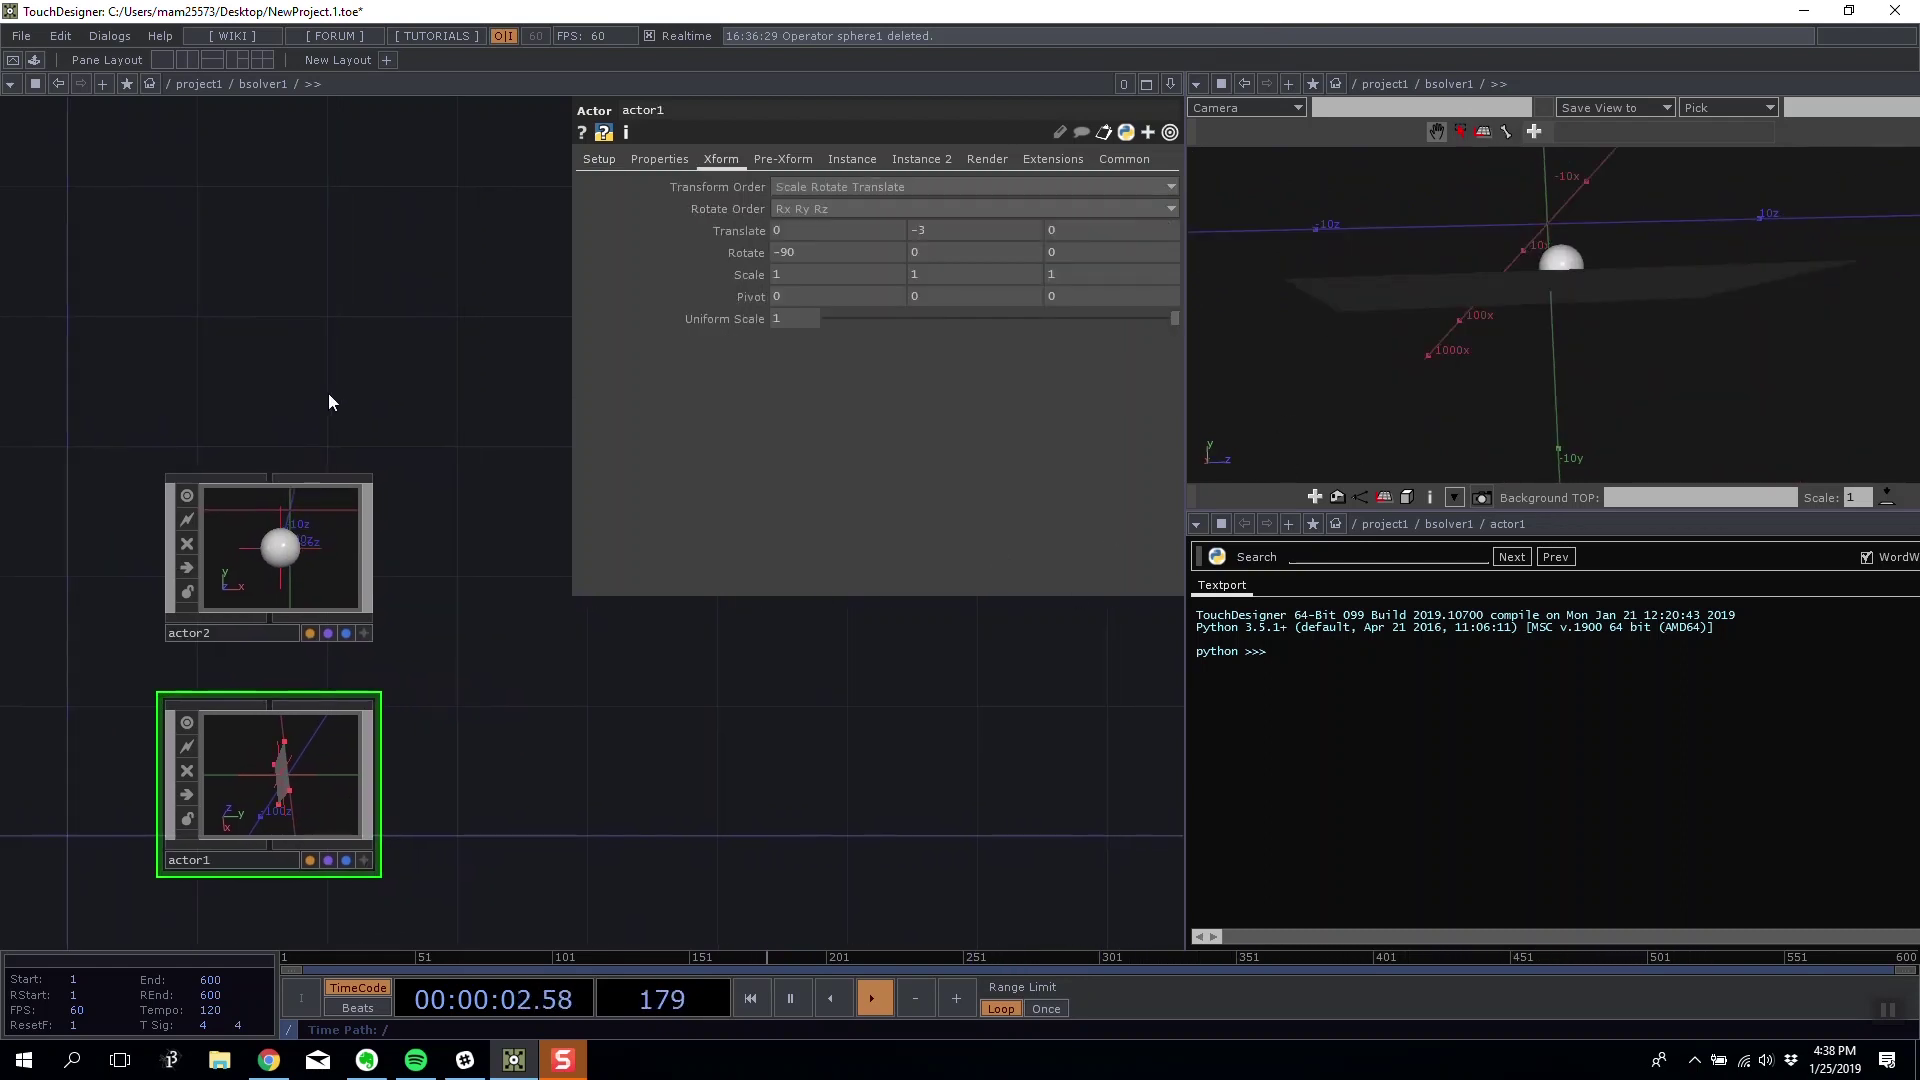
key("Tab")
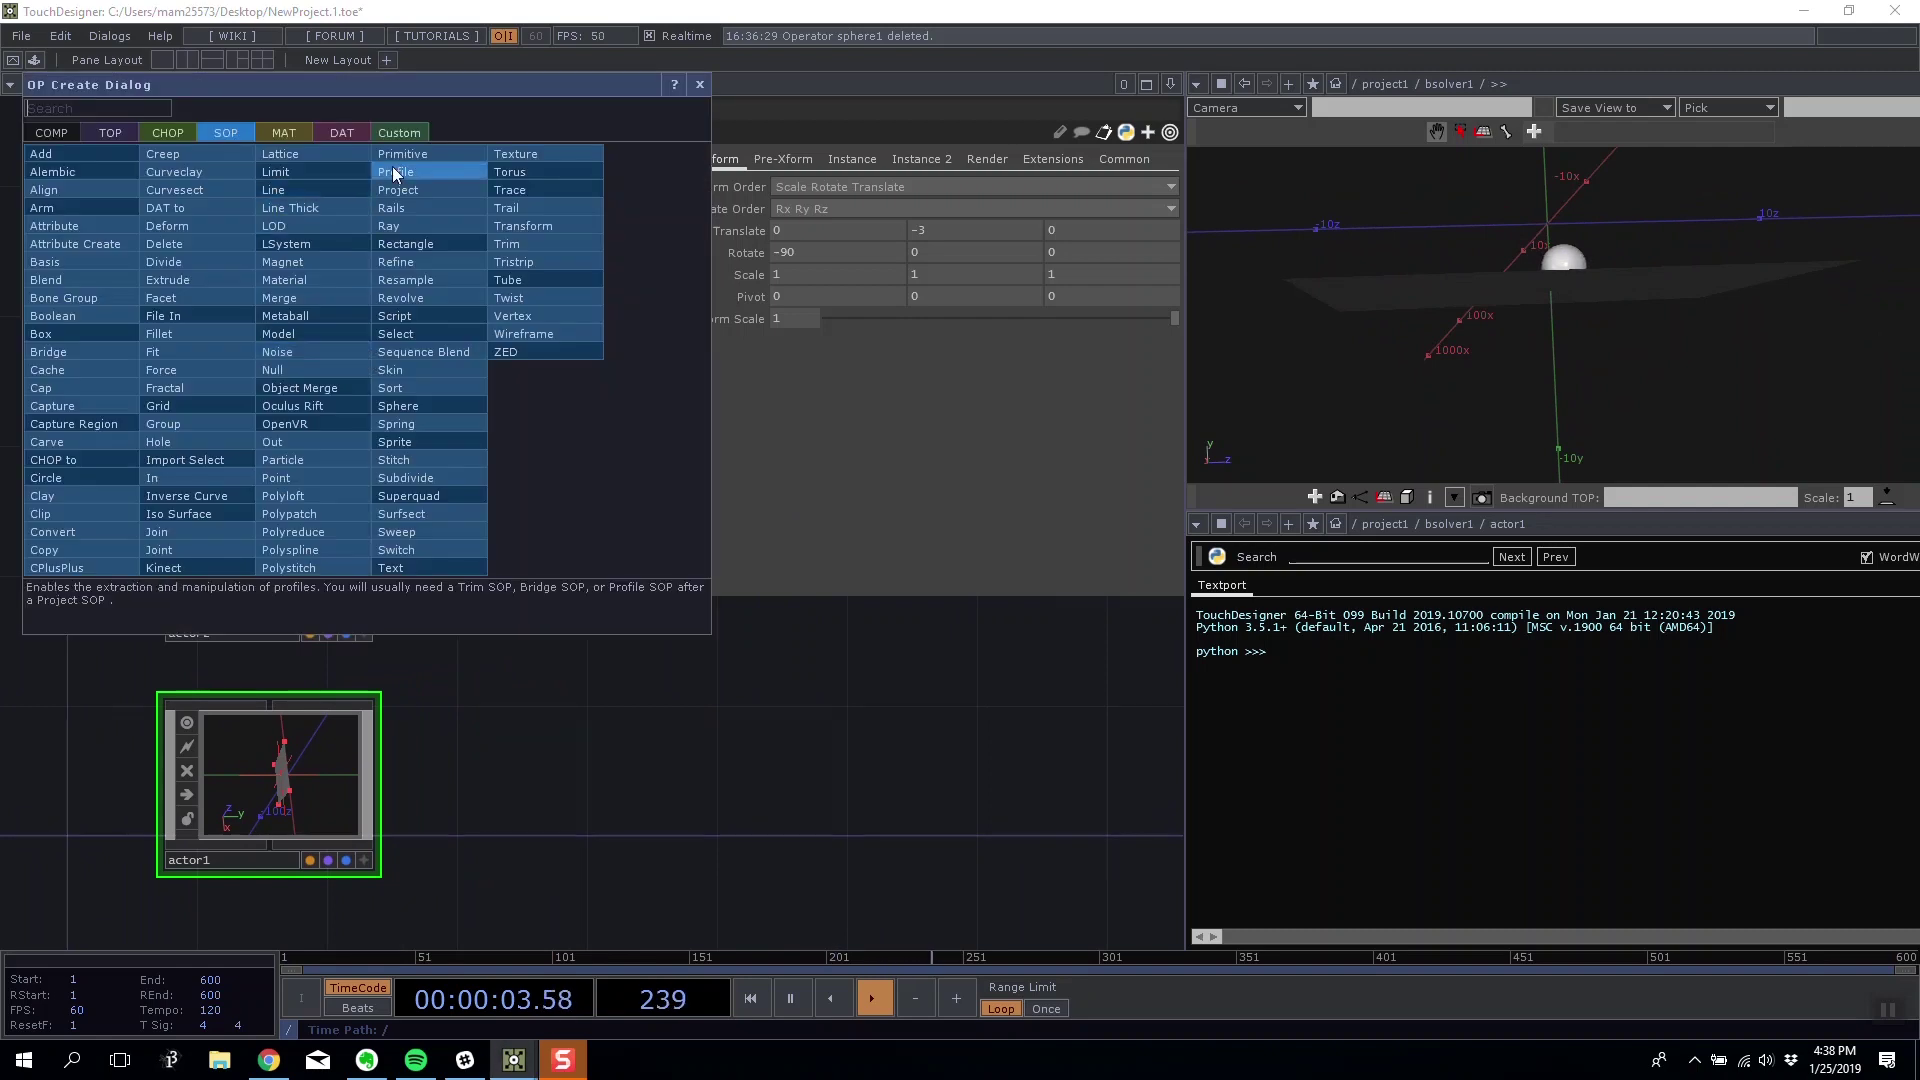
left_click(777, 718)
mouse_move(1326, 392)
left_mouse_down()
mouse_move(1333, 437)
mouse_move(1304, 435)
mouse_move(1353, 410)
left_mouse_up()
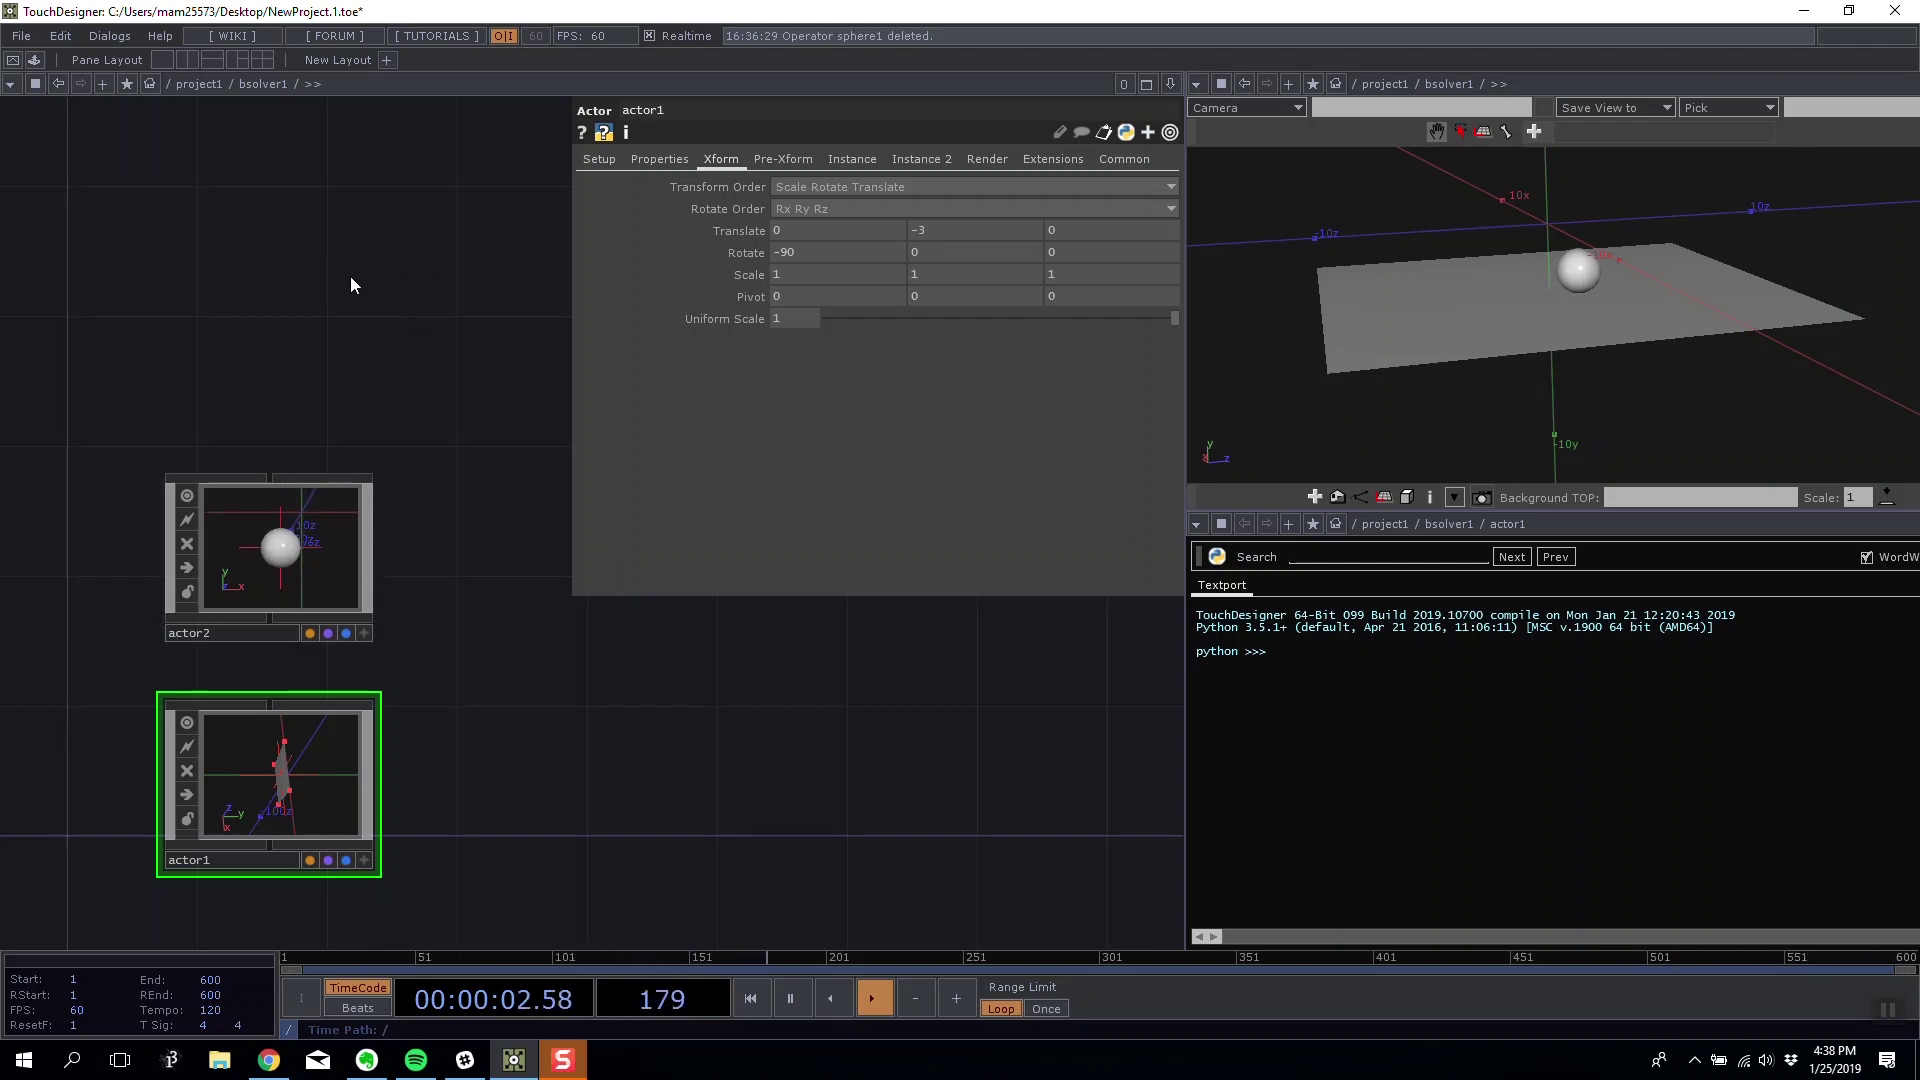
- Add a Bullet Solver CHOP above actor2 and assign actor2 as its Solver or Actor COMP
key("Tab")
left_click(158, 62)
left_click(216, 423)
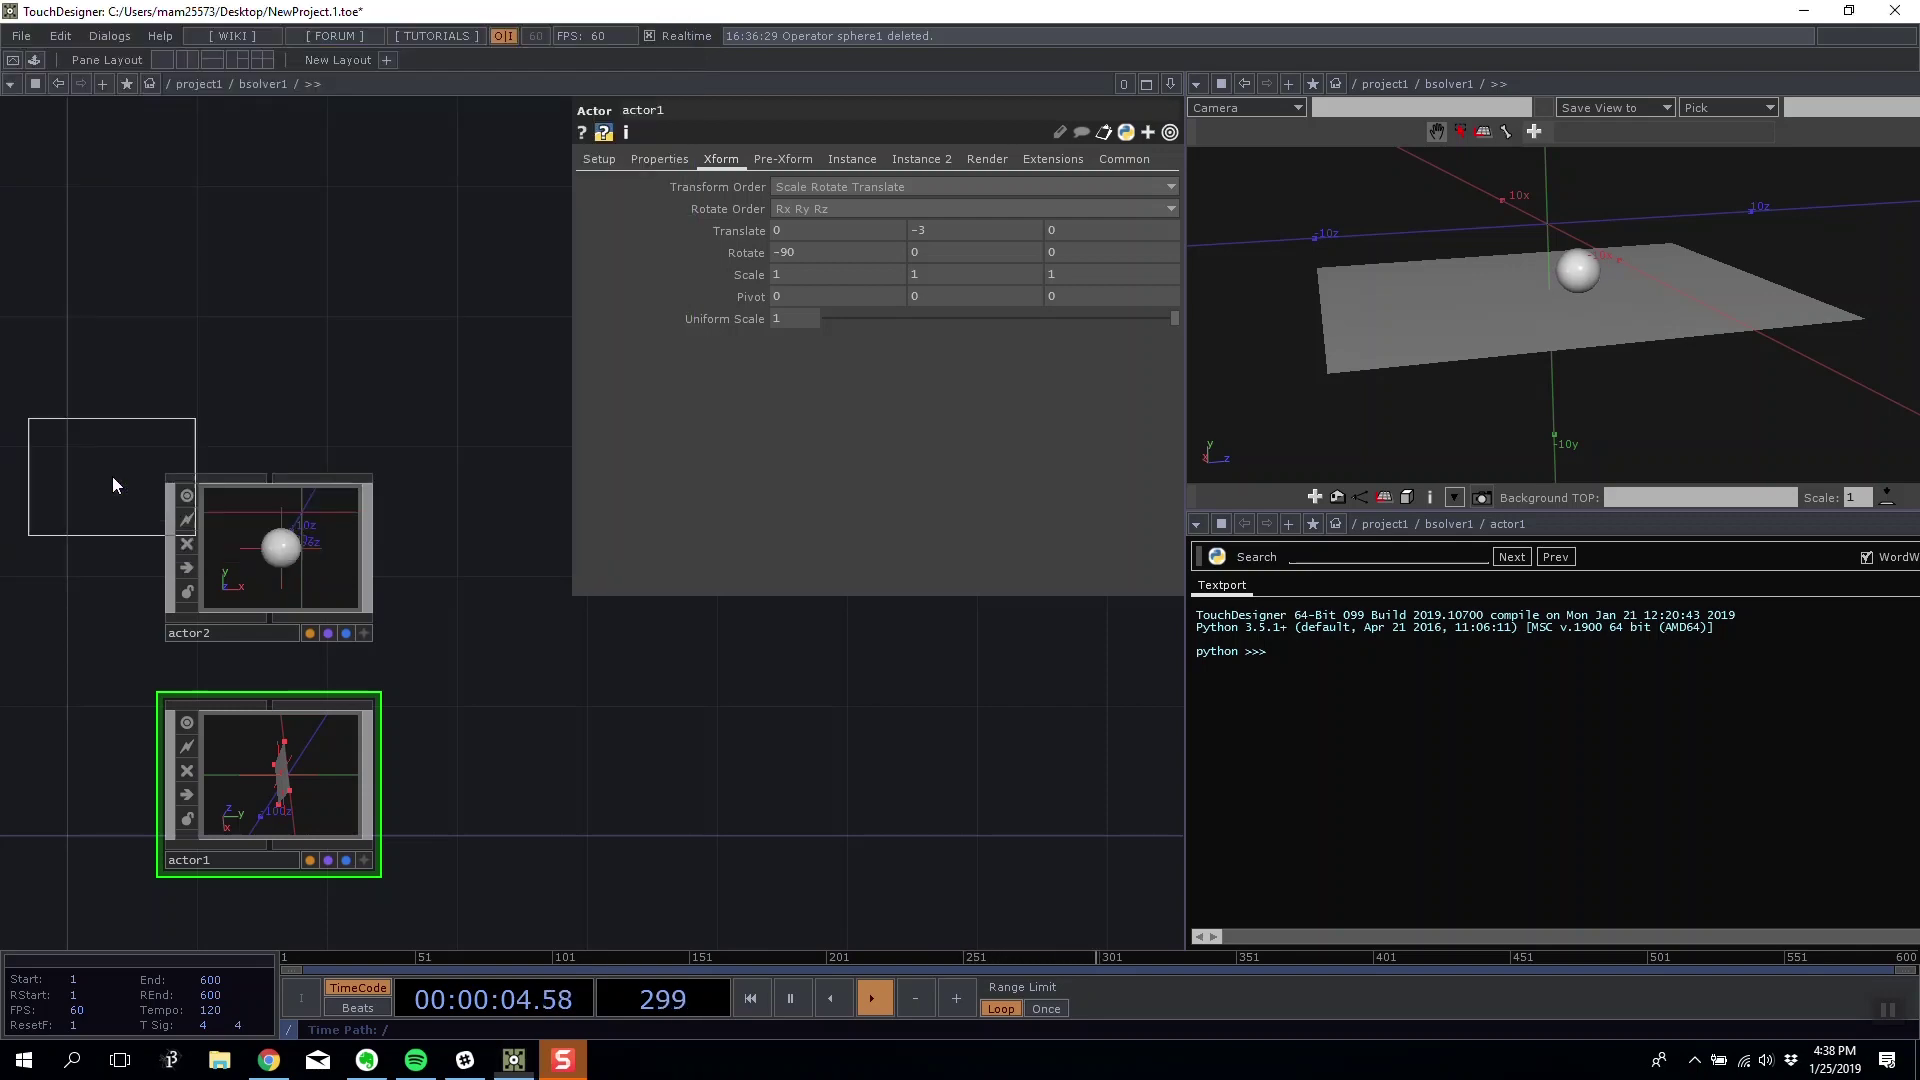
left_click(278, 378)
- Examine the Bullet Solver CHOP's transform and velocity channels alongside the sphere resting on the ground in the 3D view
scroll(302, 376, "up", 6)
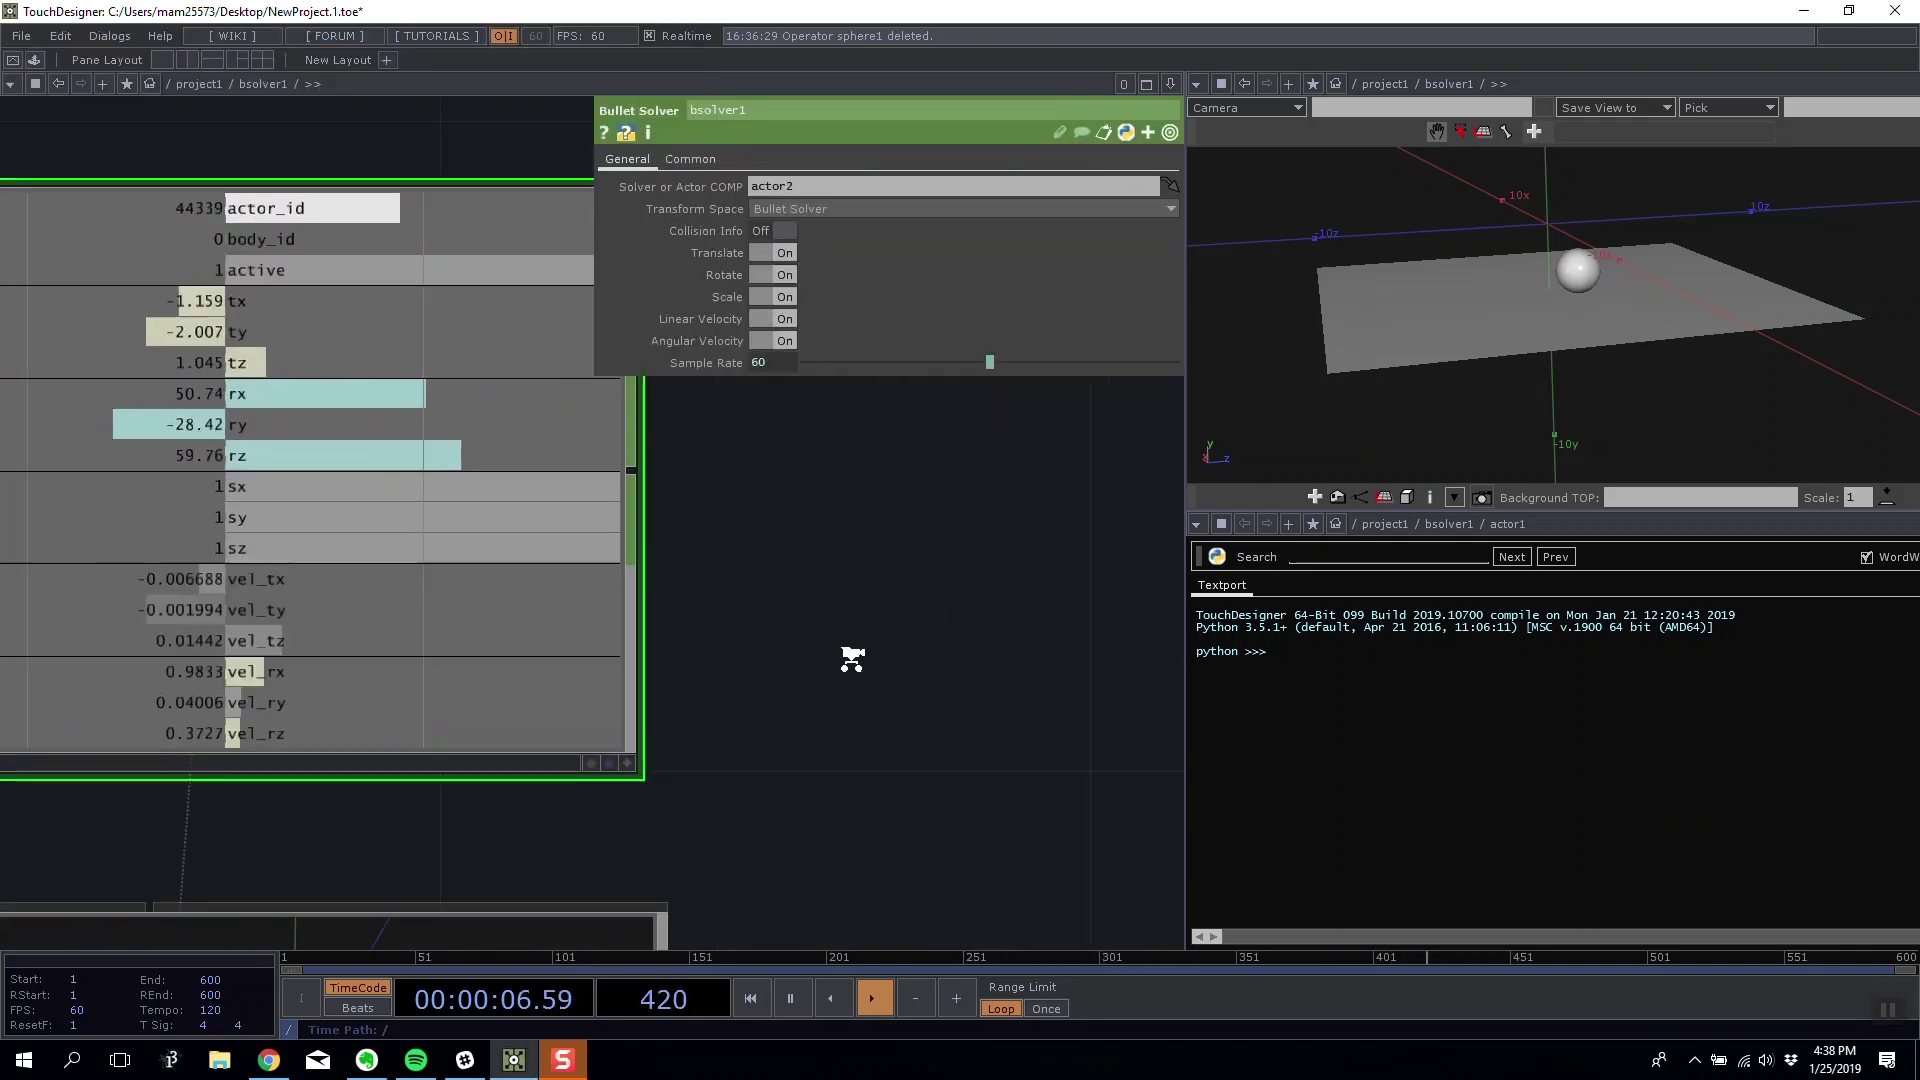
scroll(851, 658, "down", 2)
left_click_drag(792, 645, 850, 620)
scroll(852, 620, "up", 3)
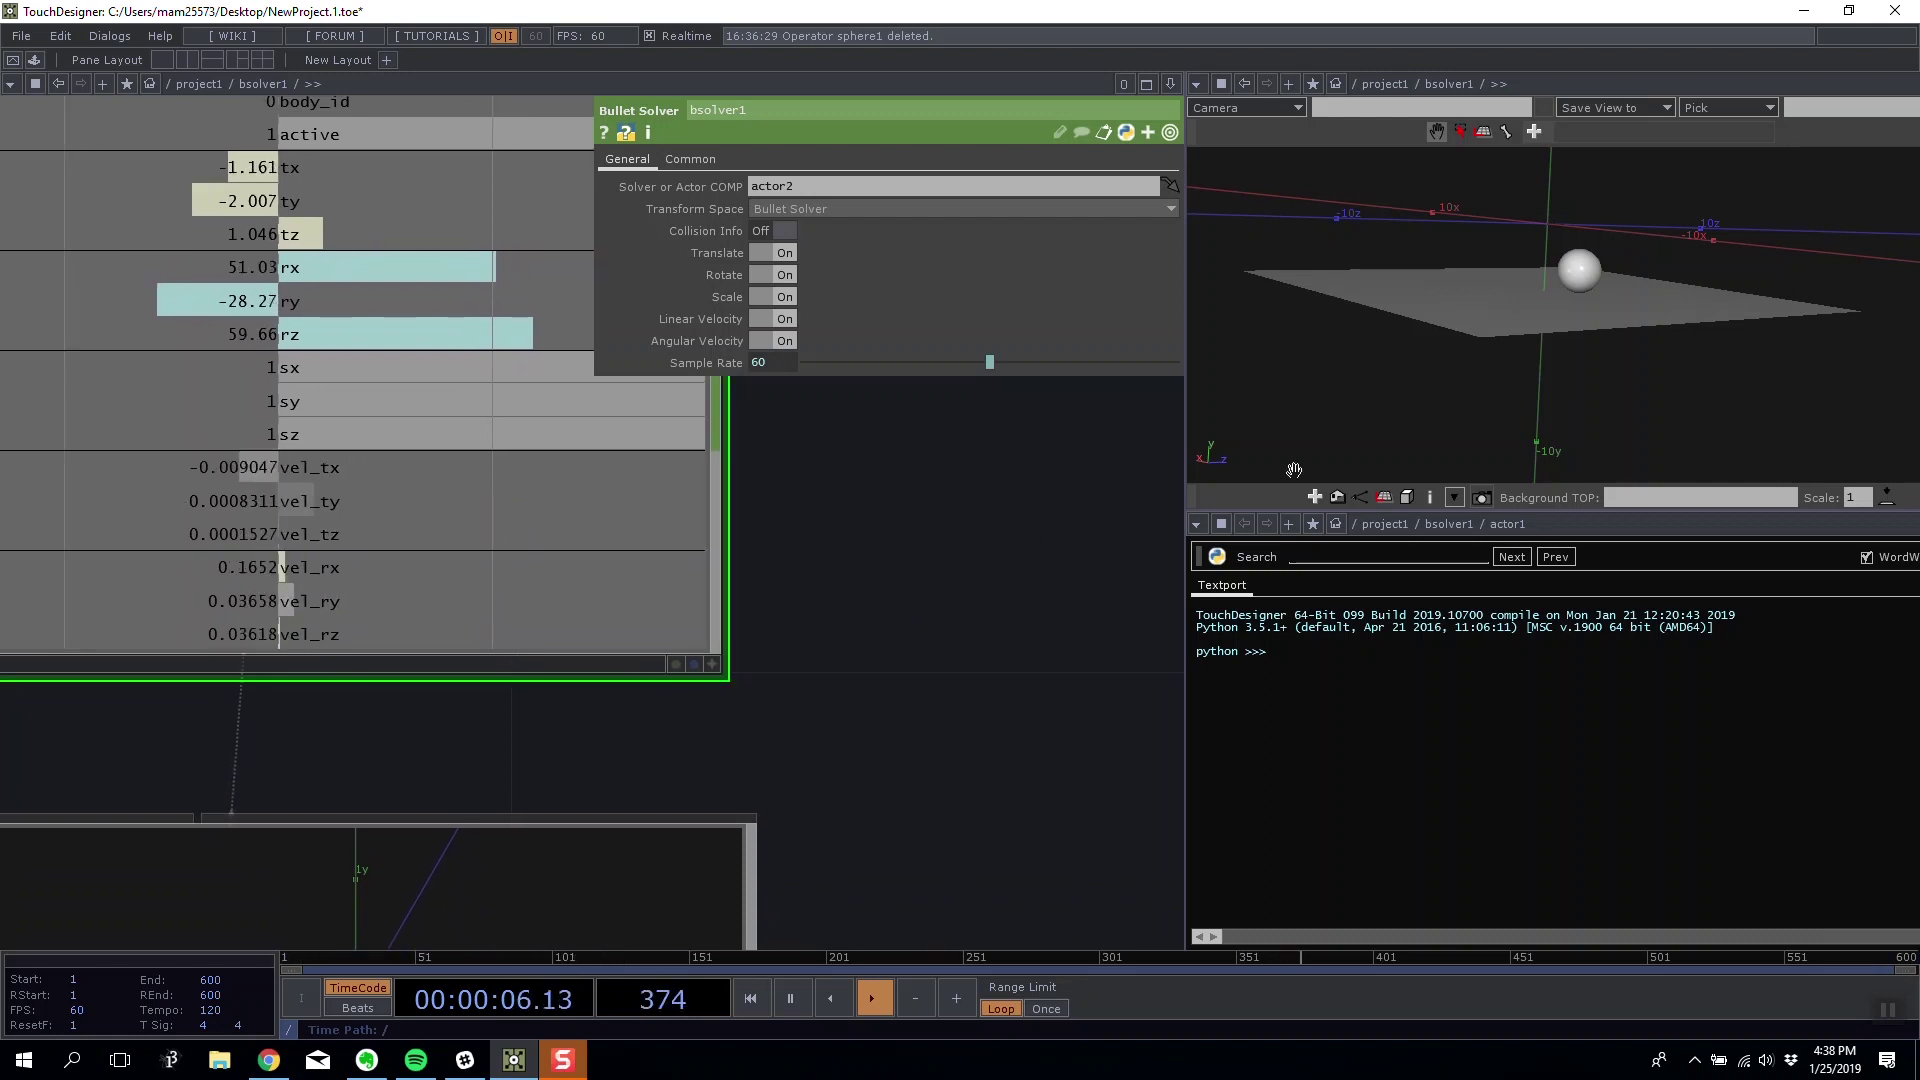
mouse_move(1439, 390)
left_mouse_down()
mouse_move(1470, 353)
mouse_move(1405, 400)
left_mouse_up()
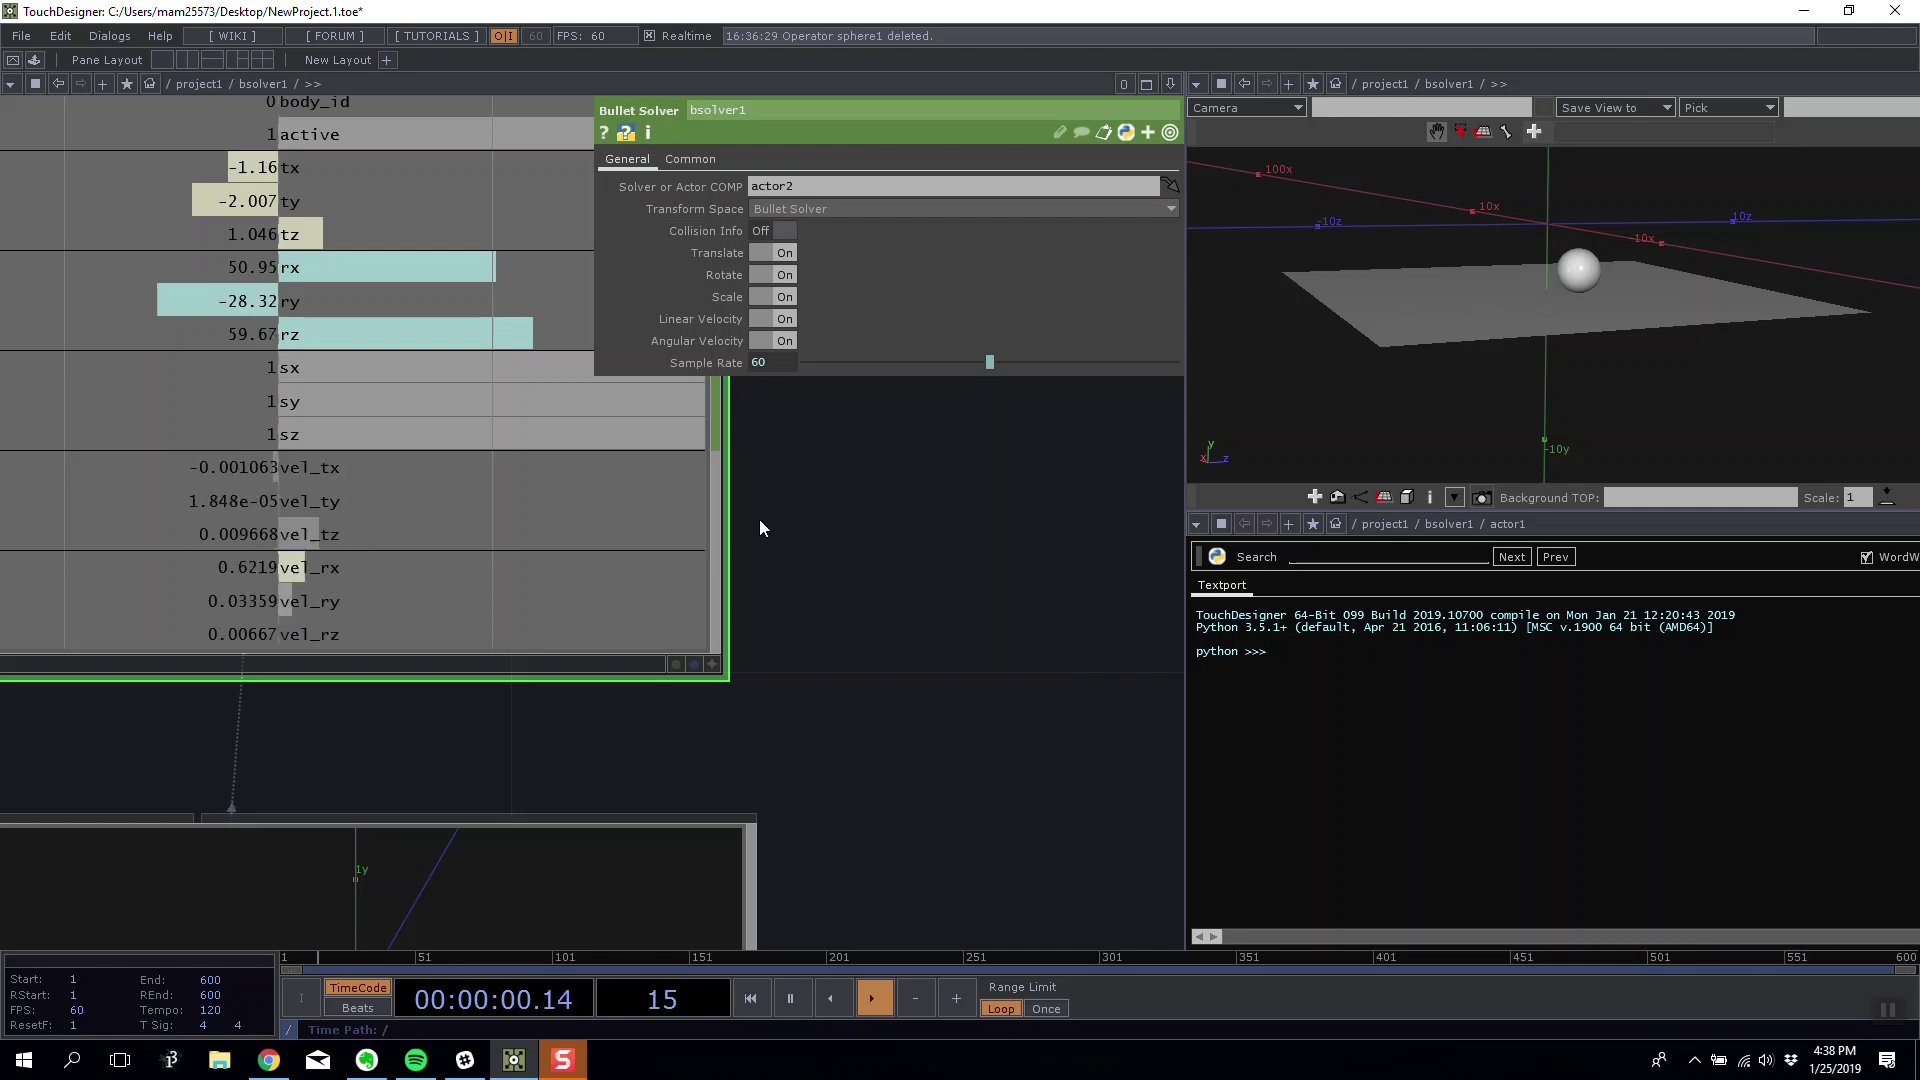
left_click_drag(1386, 321, 1393, 508)
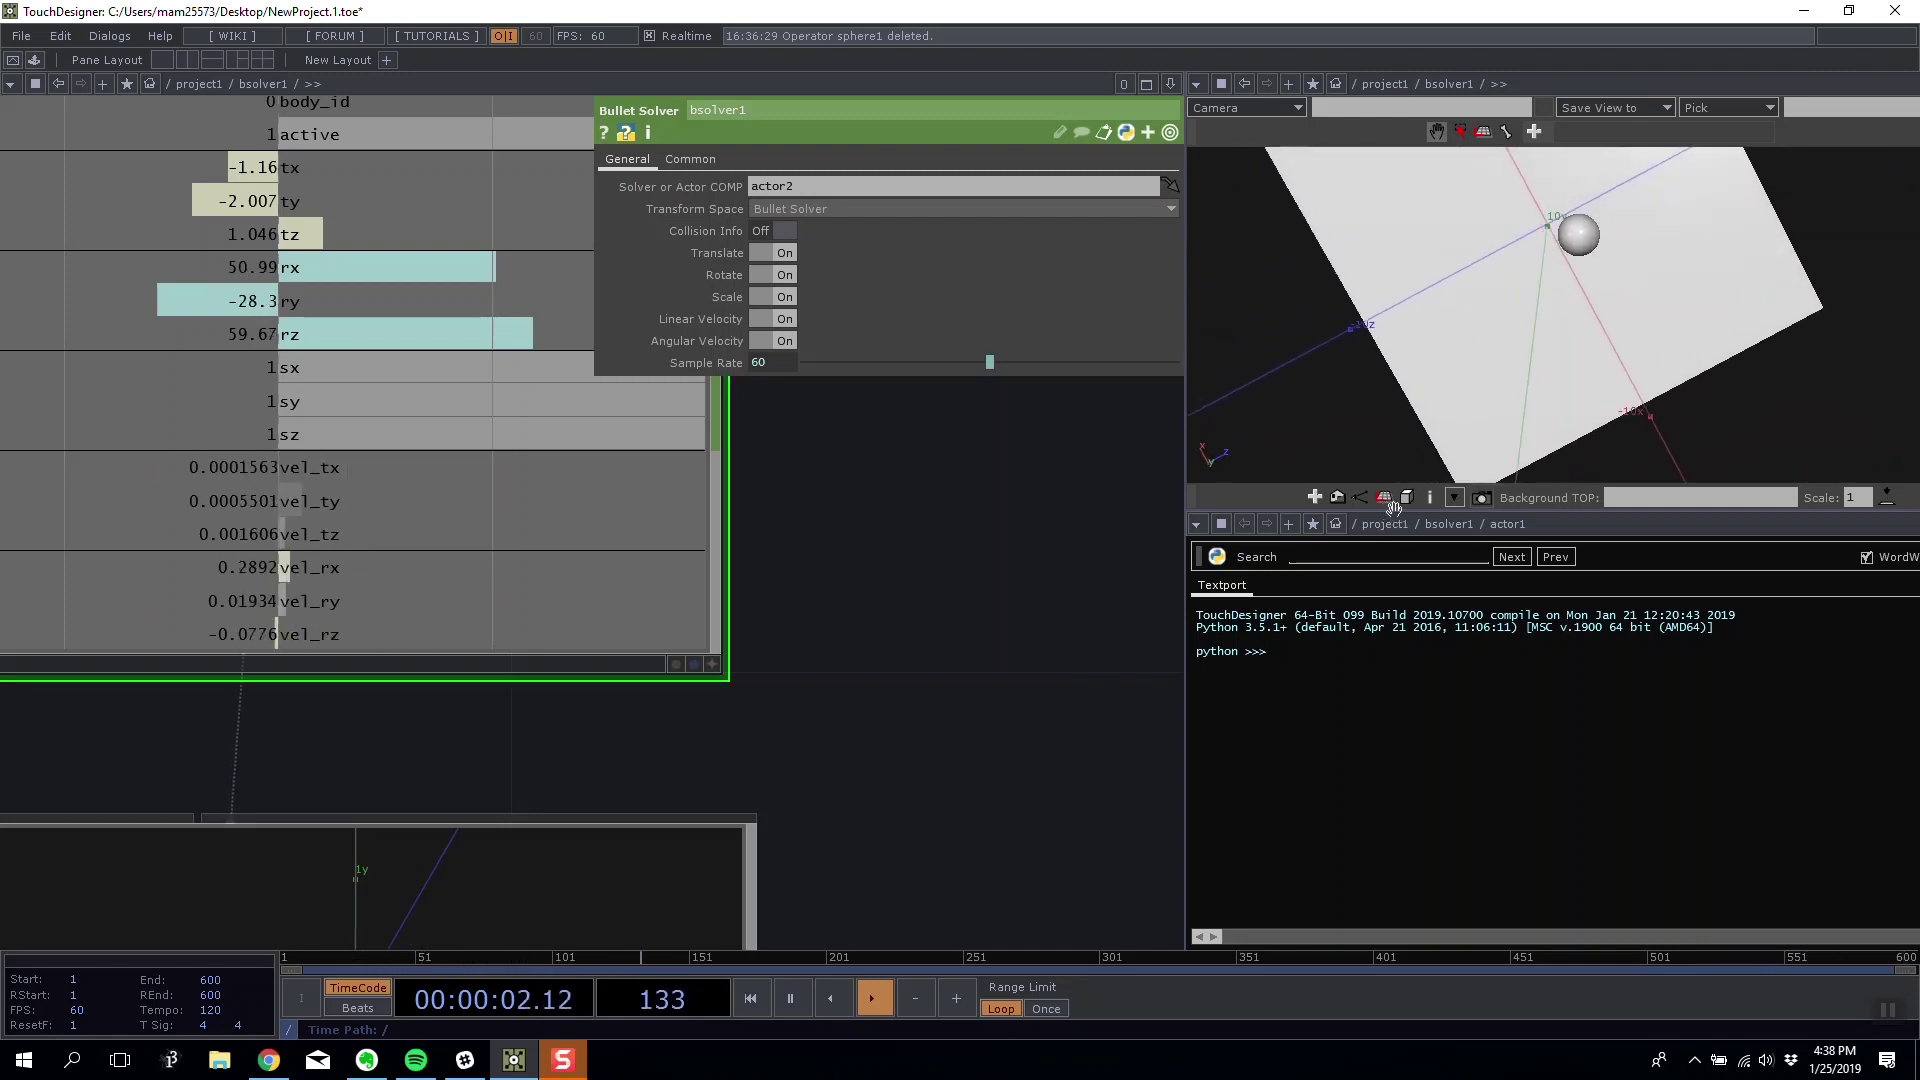
- Set actor2's Mass to 10 in its physical properties
scroll(819, 489, "down", 5)
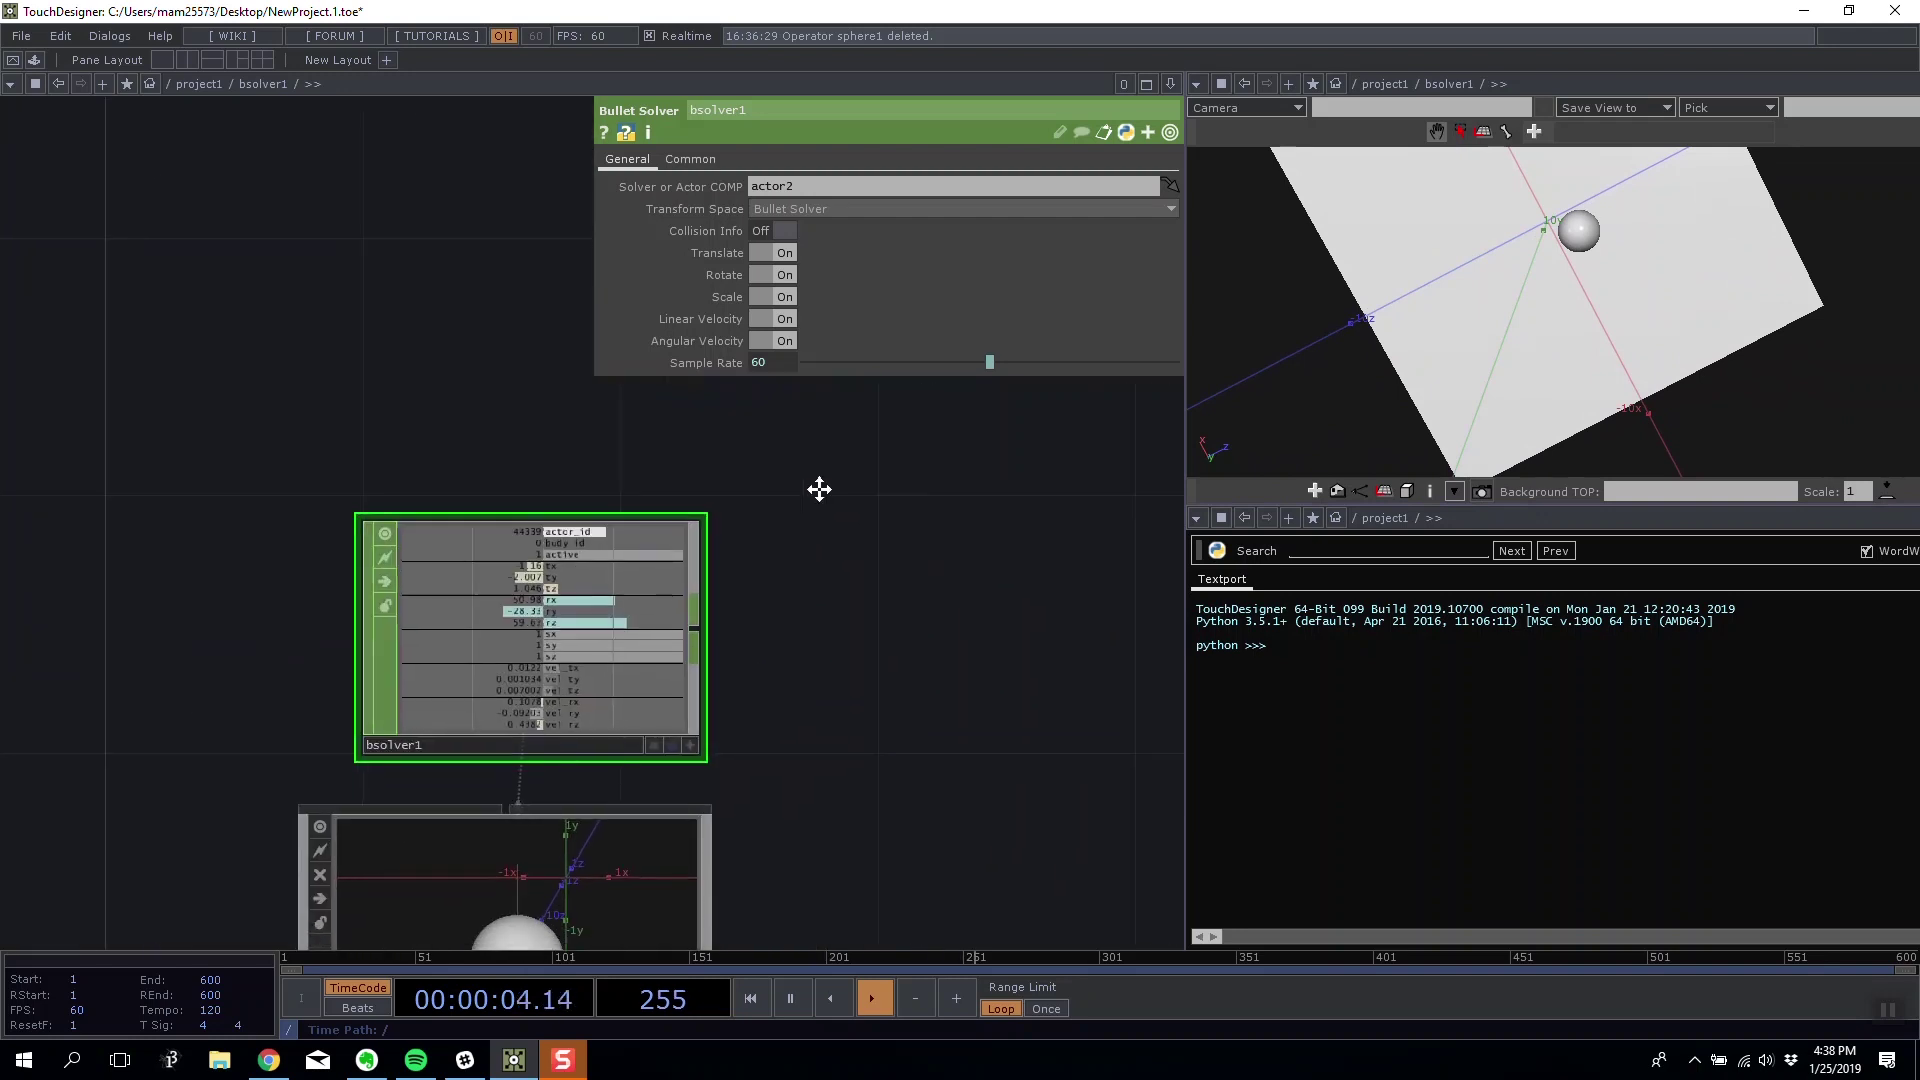
scroll(610, 508, "down", 3)
left_click_drag(819, 489, 674, 447)
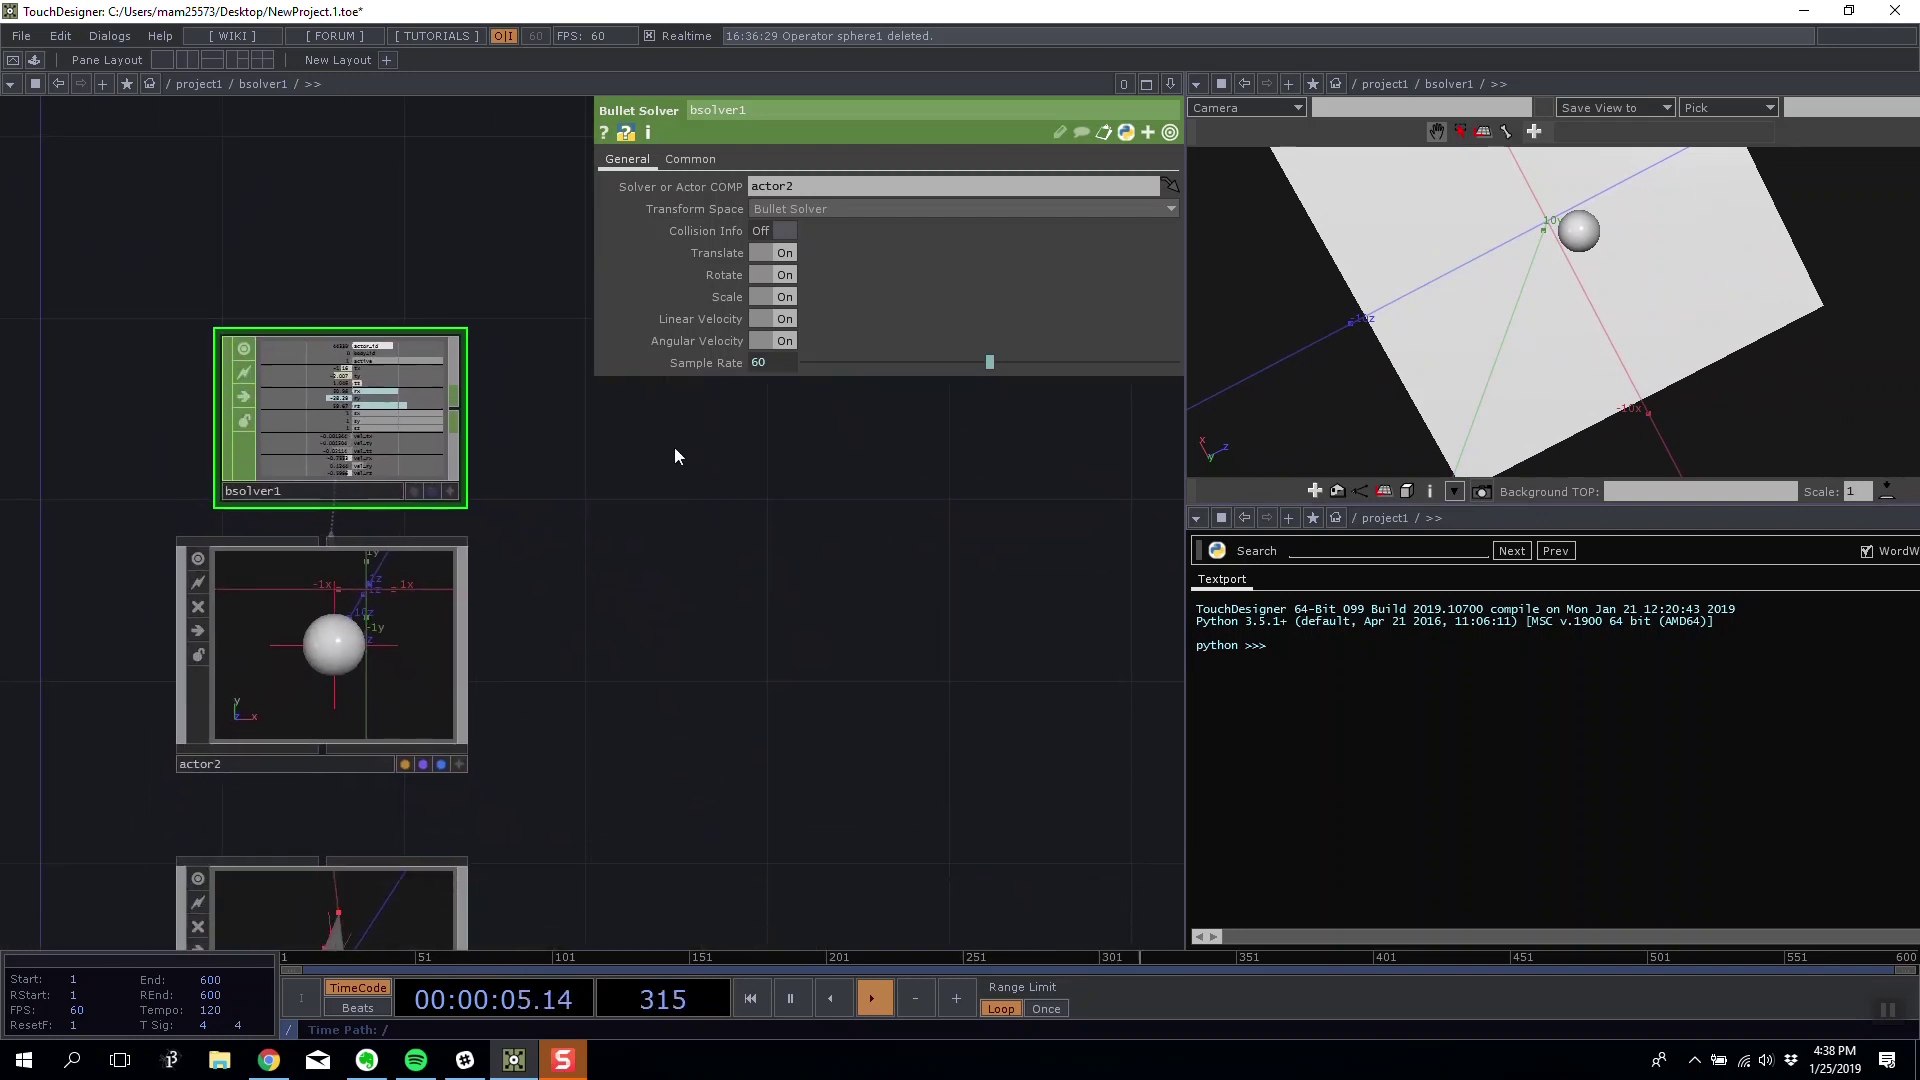
left_click(345, 648)
left_click(669, 155)
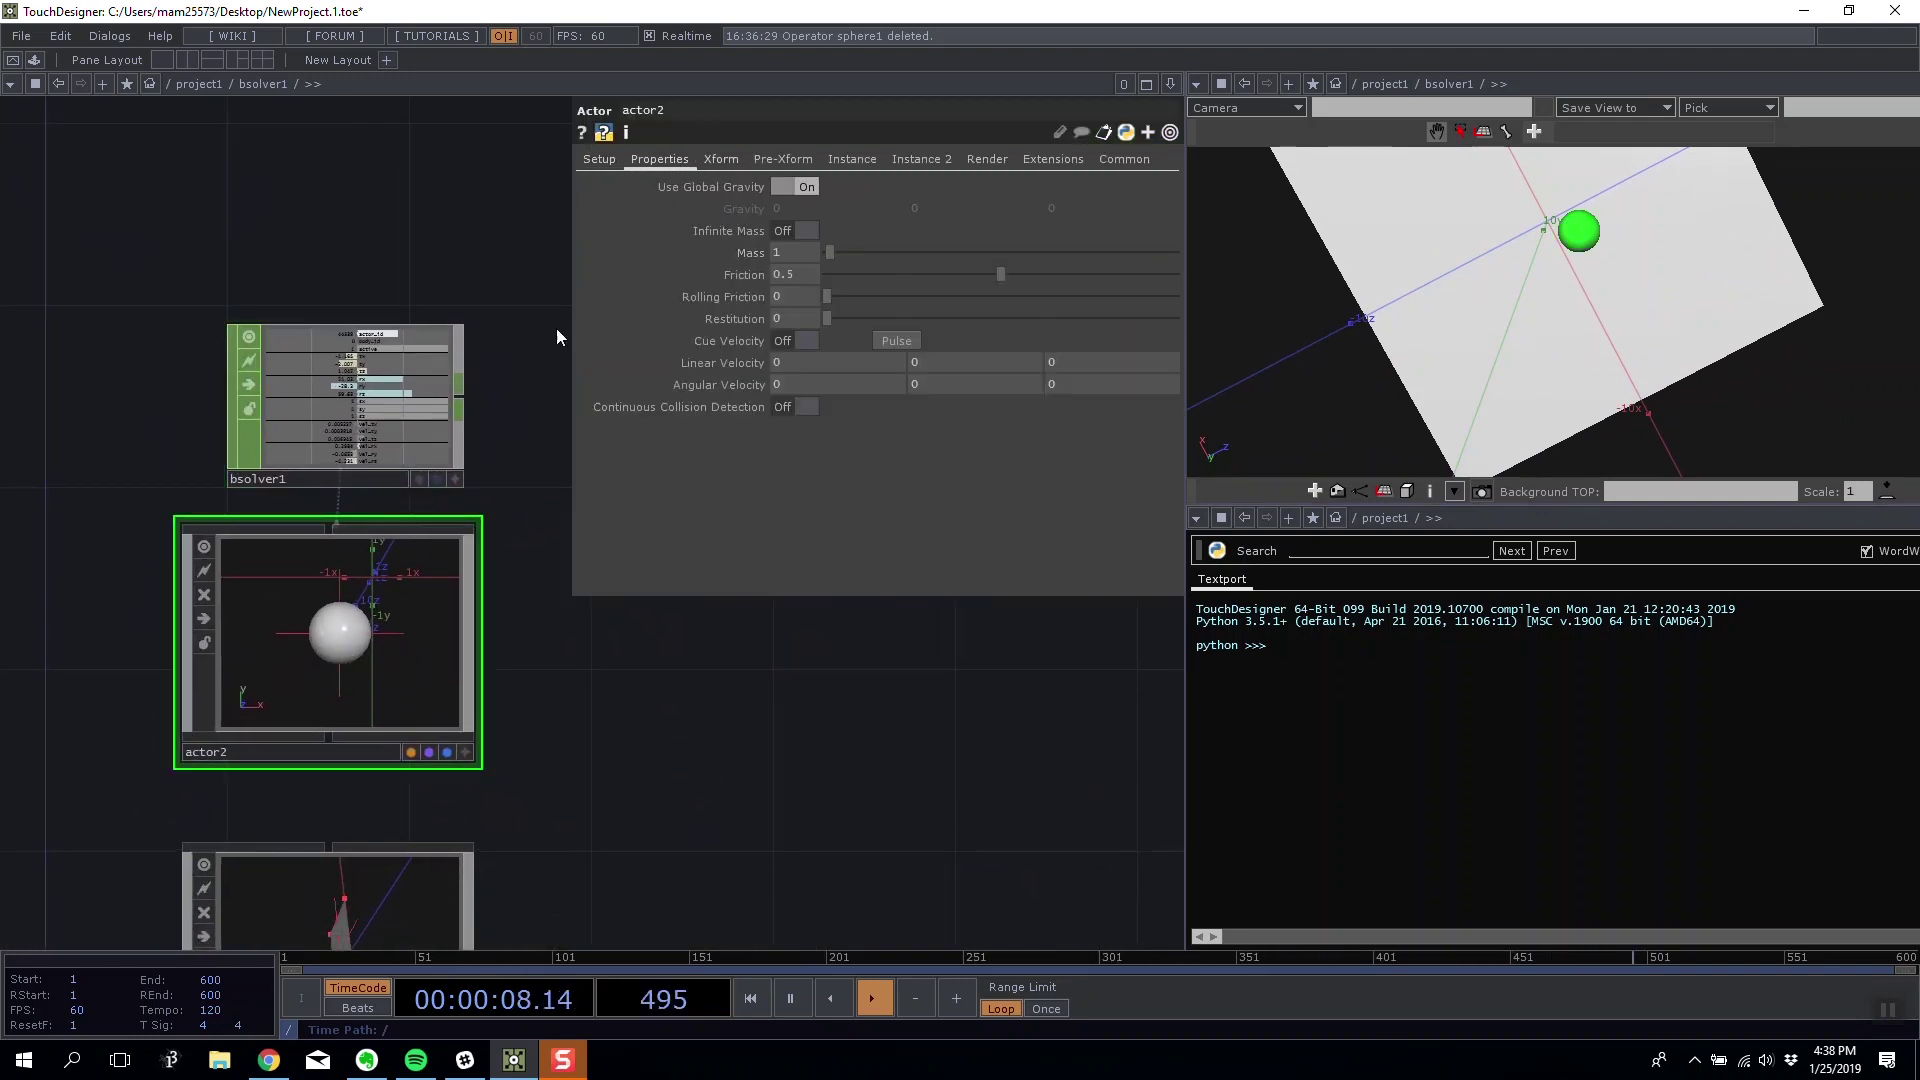
left_click_drag(492, 210, 554, 163)
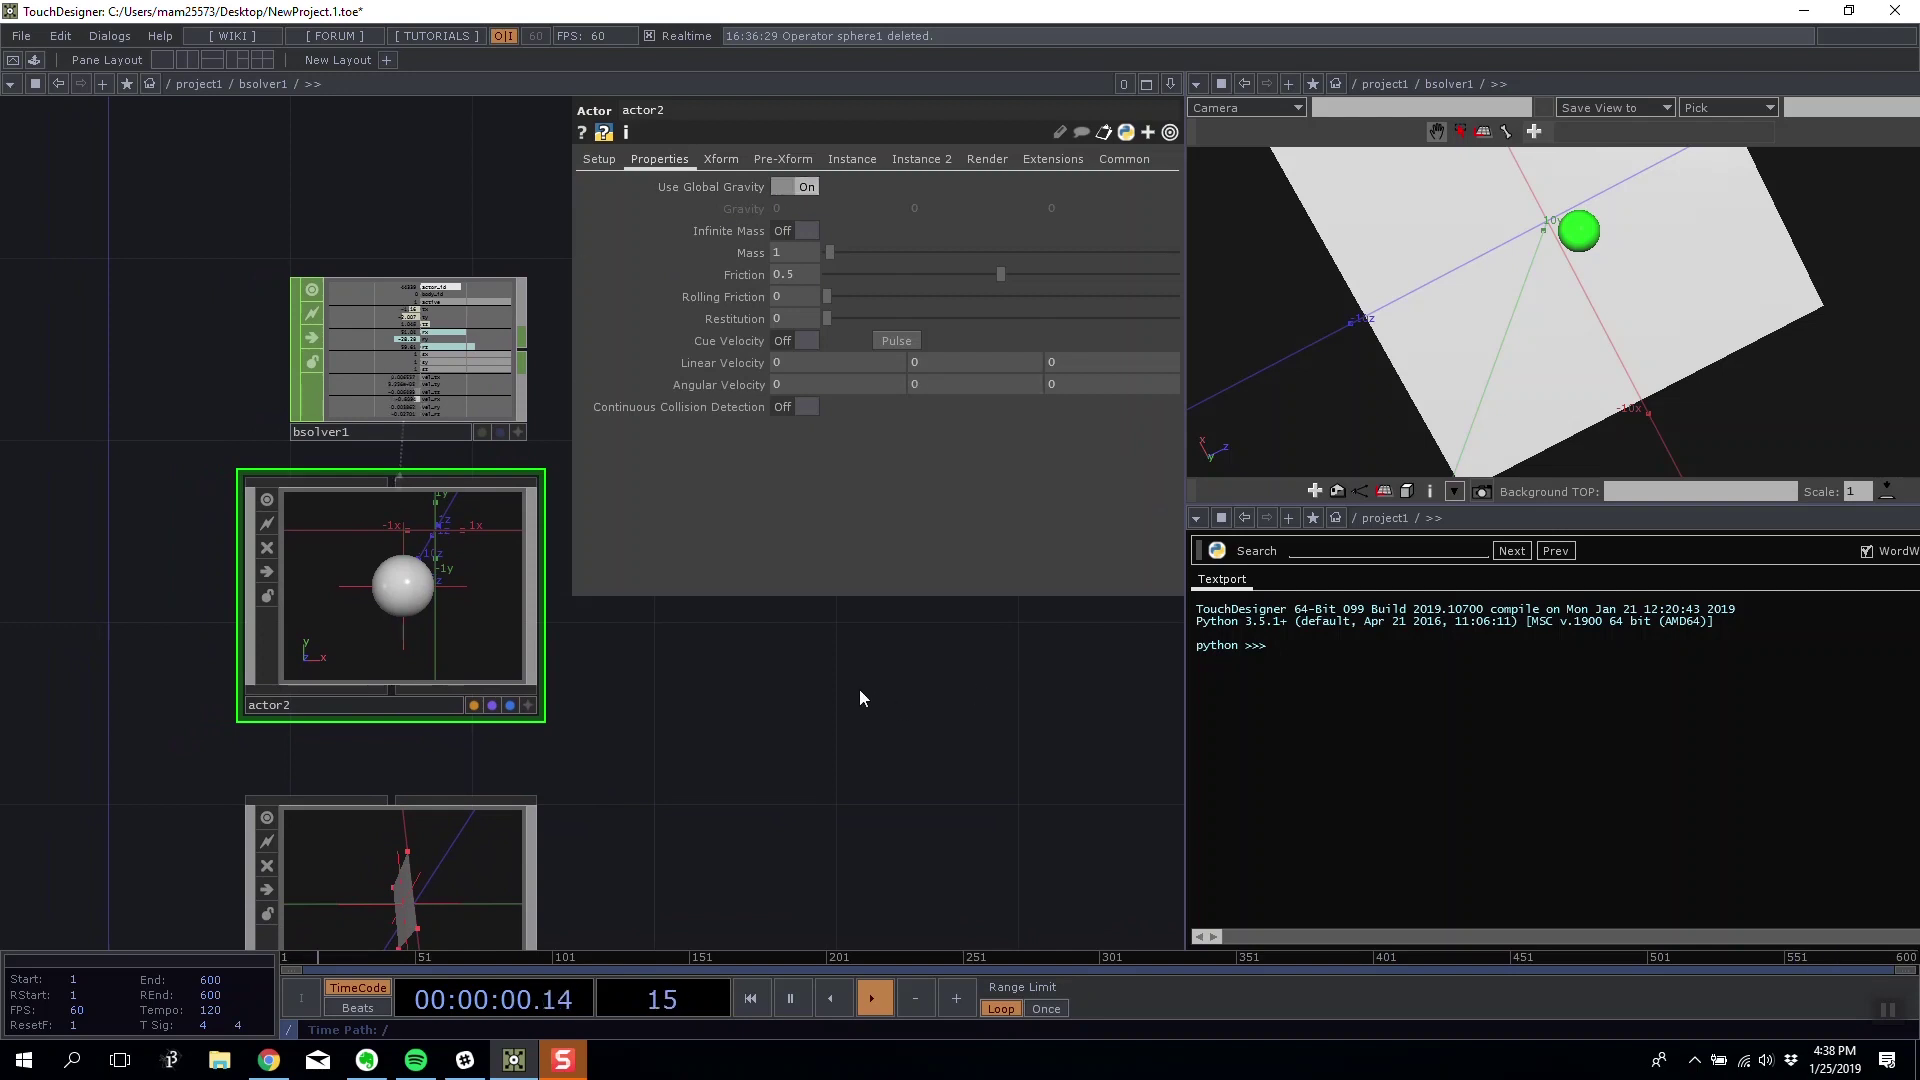
left_click_drag(844, 686, 770, 630)
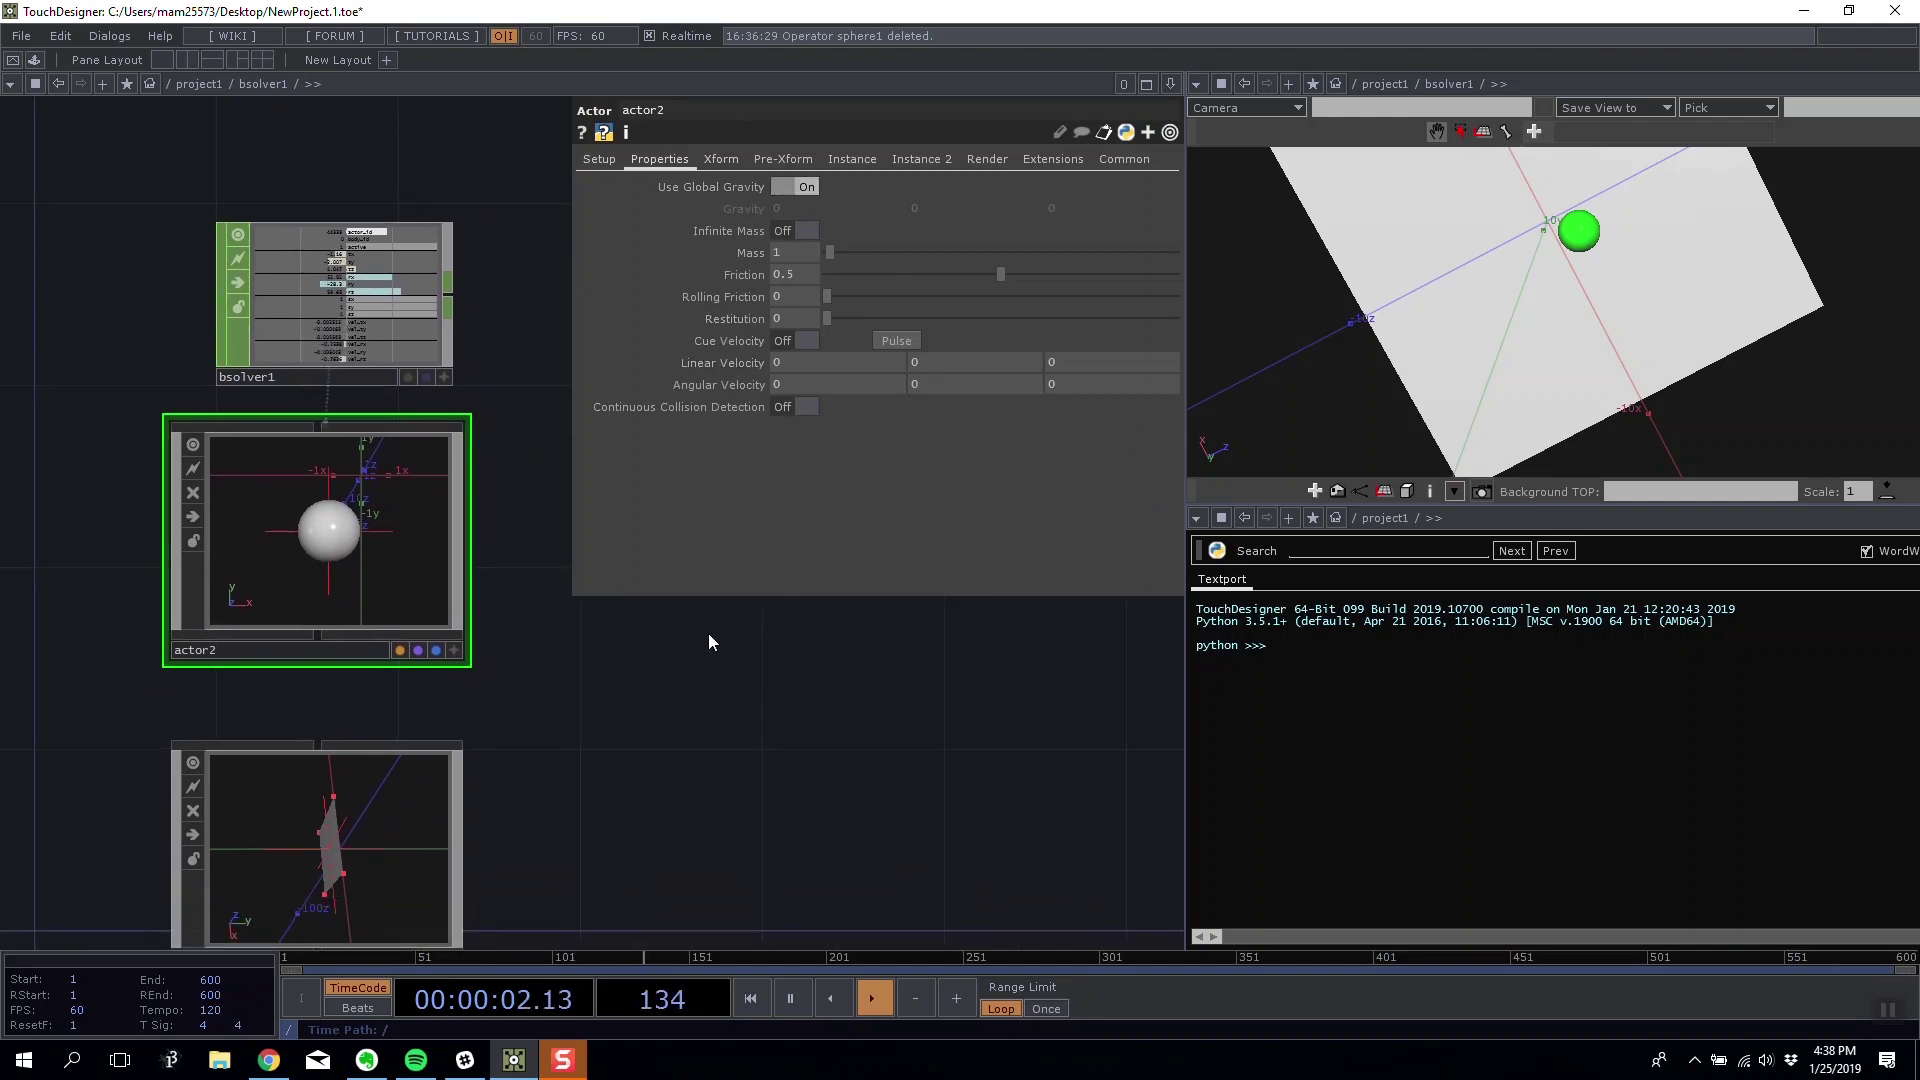
scroll(708, 640, "down", 5)
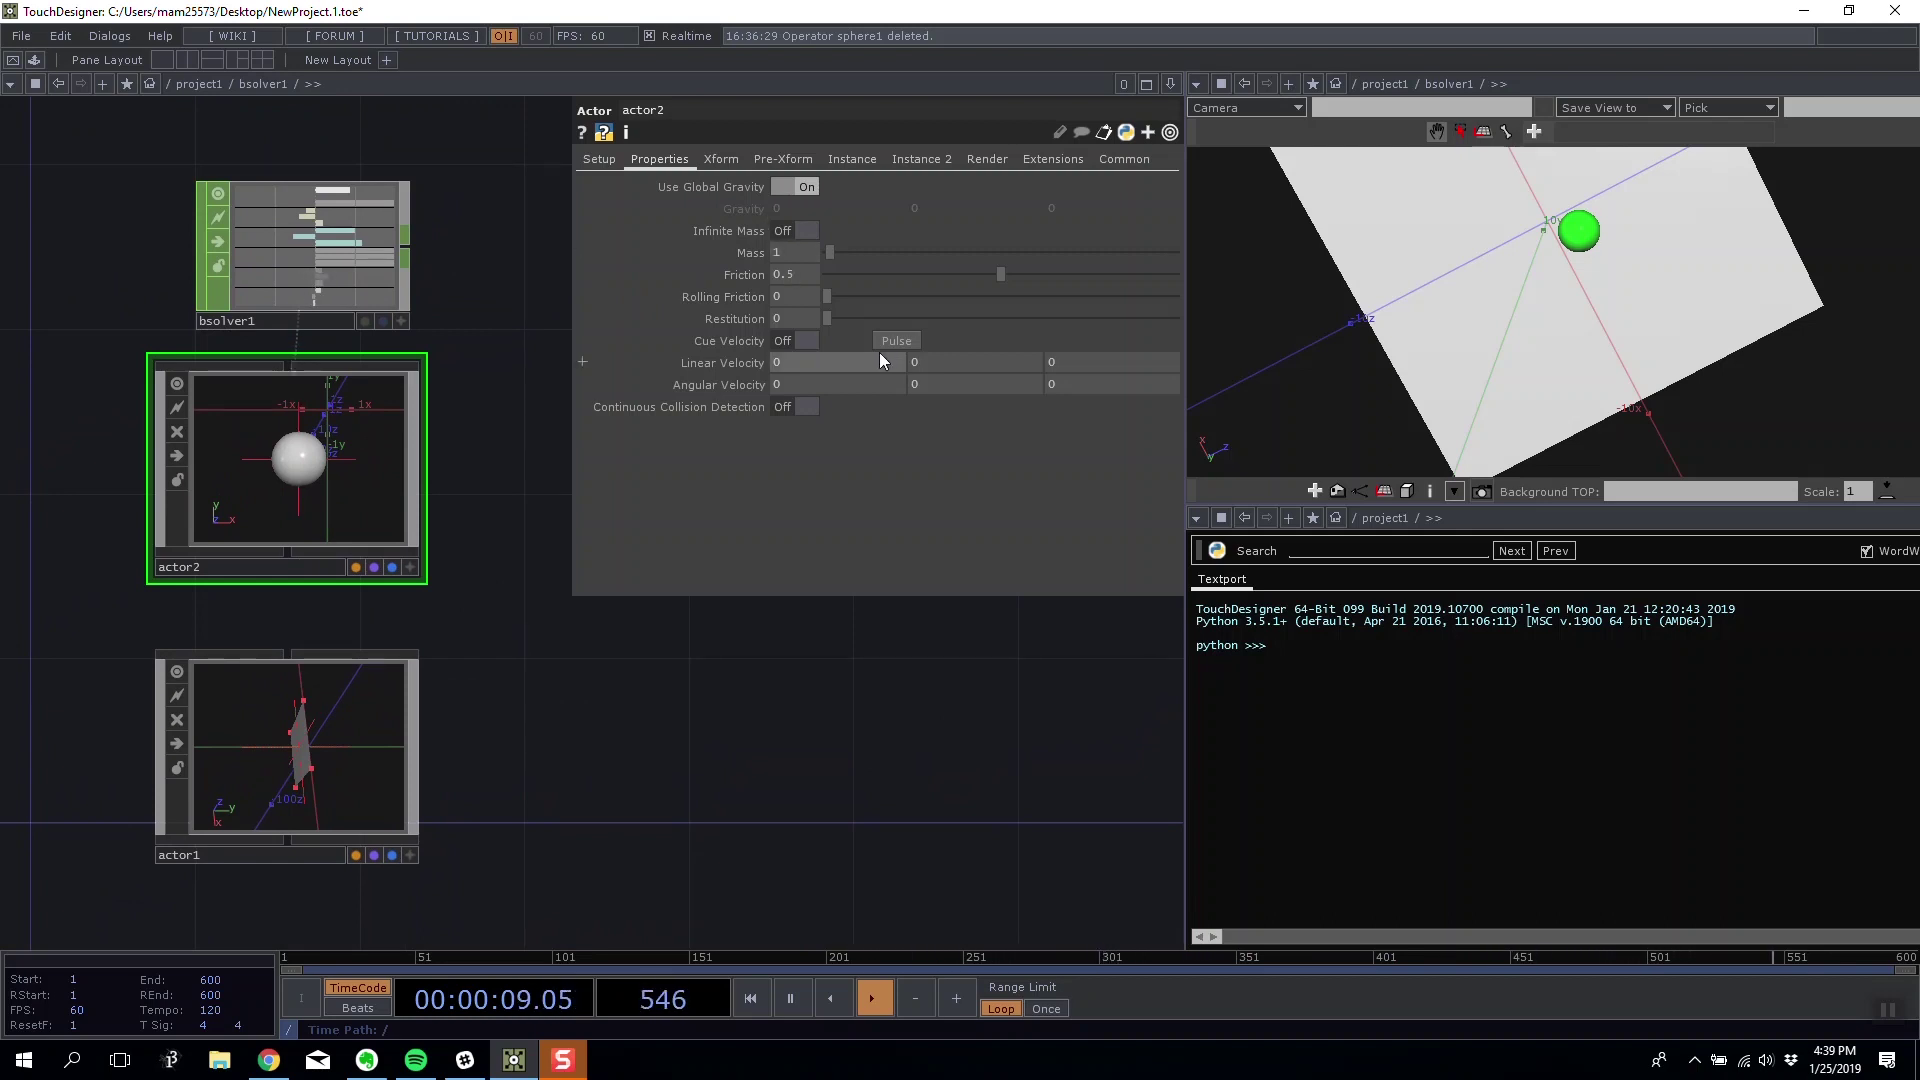
type("0")
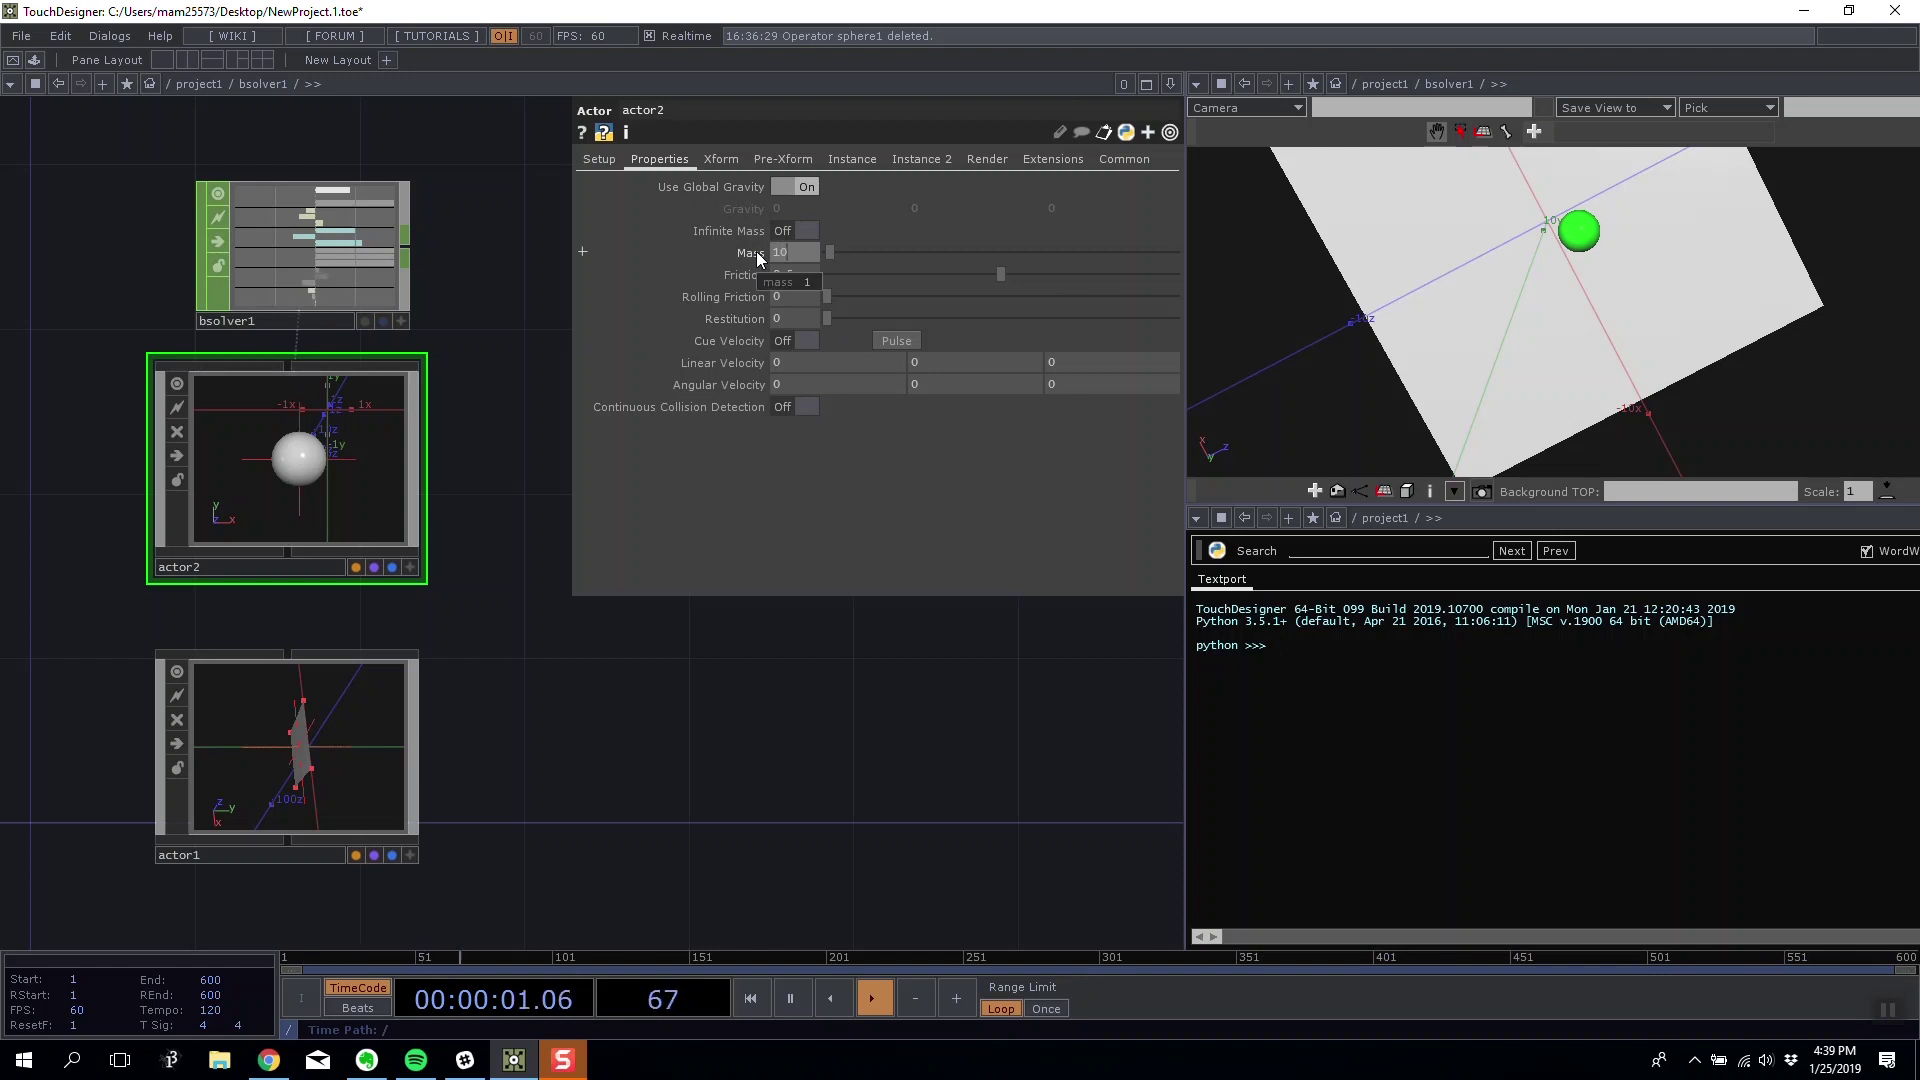
key("Return")
- Reinitialize actor2 and examine its scale and velocity channels in the Bullet Solver CHOP
left_click(610, 161)
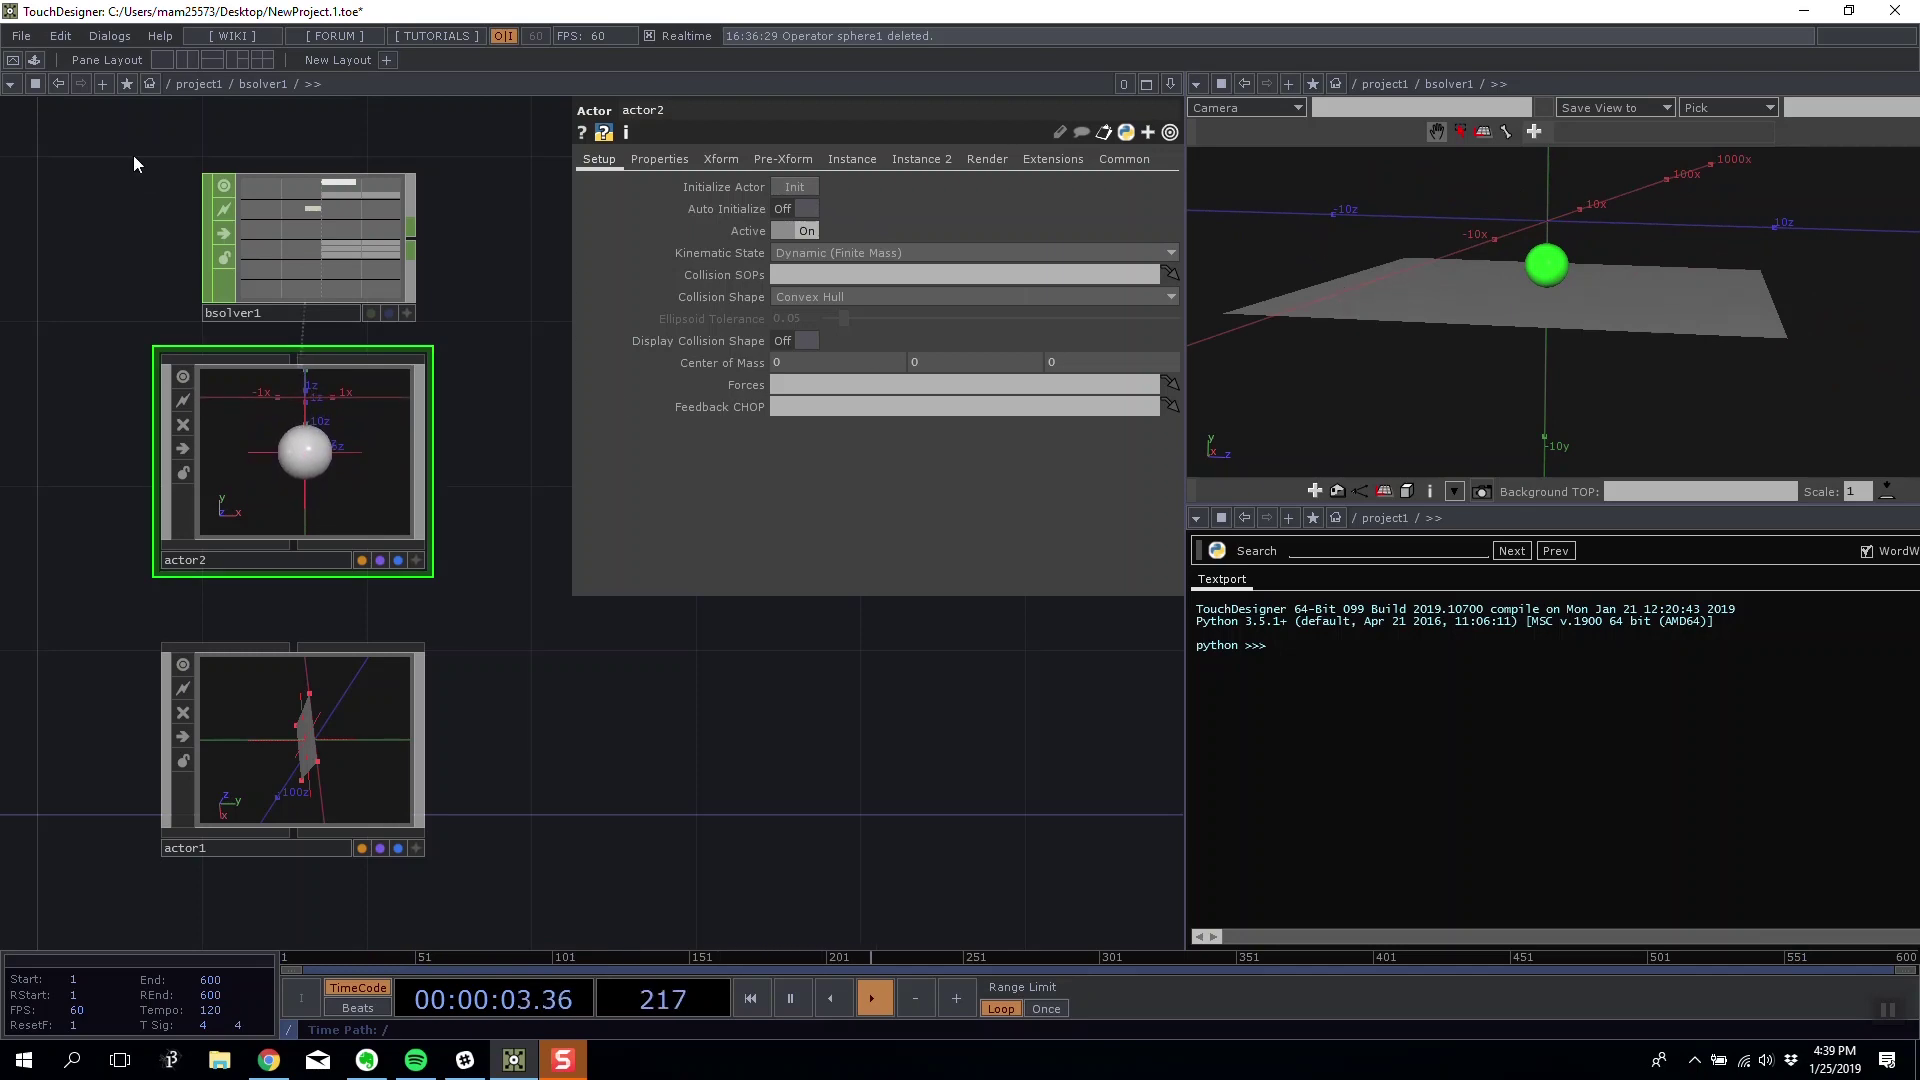
scroll(219, 222, "up", 7)
scroll(440, 390, "down", 3)
scroll(470, 420, "up", 4)
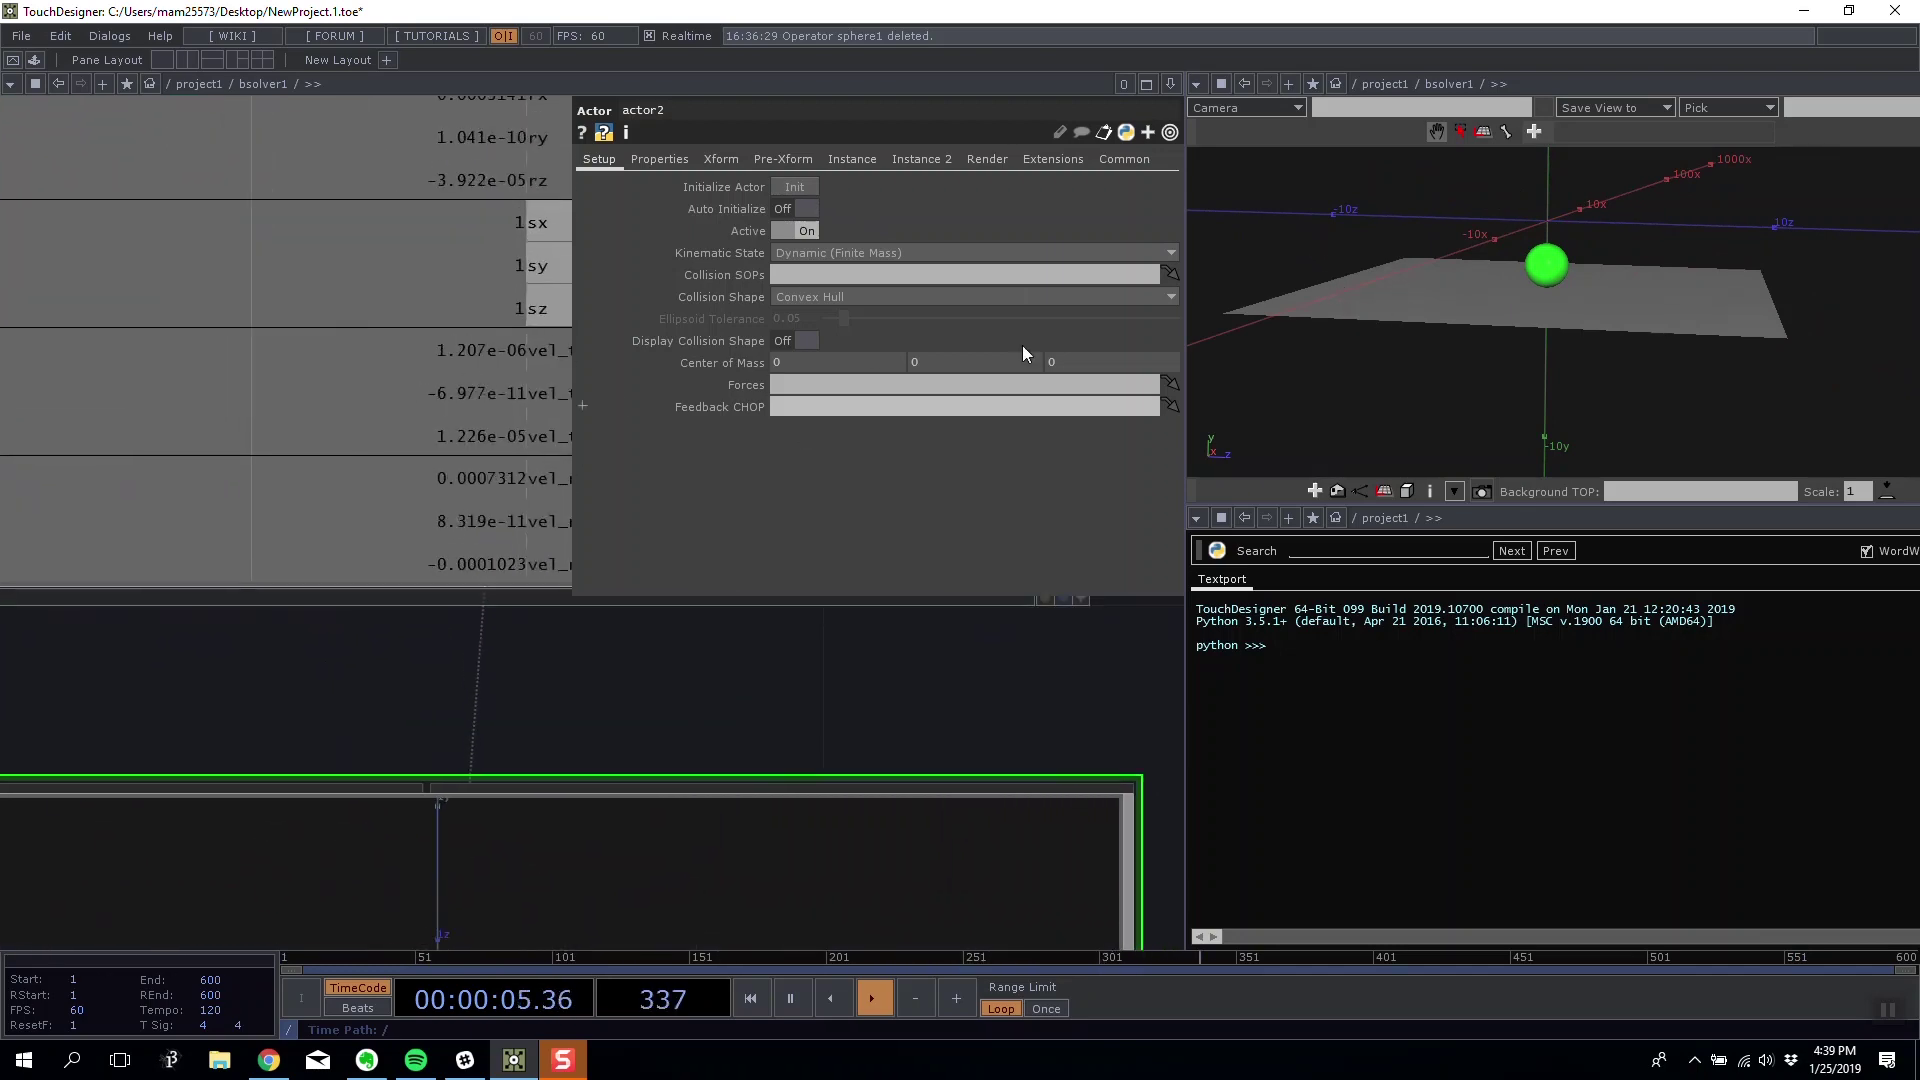